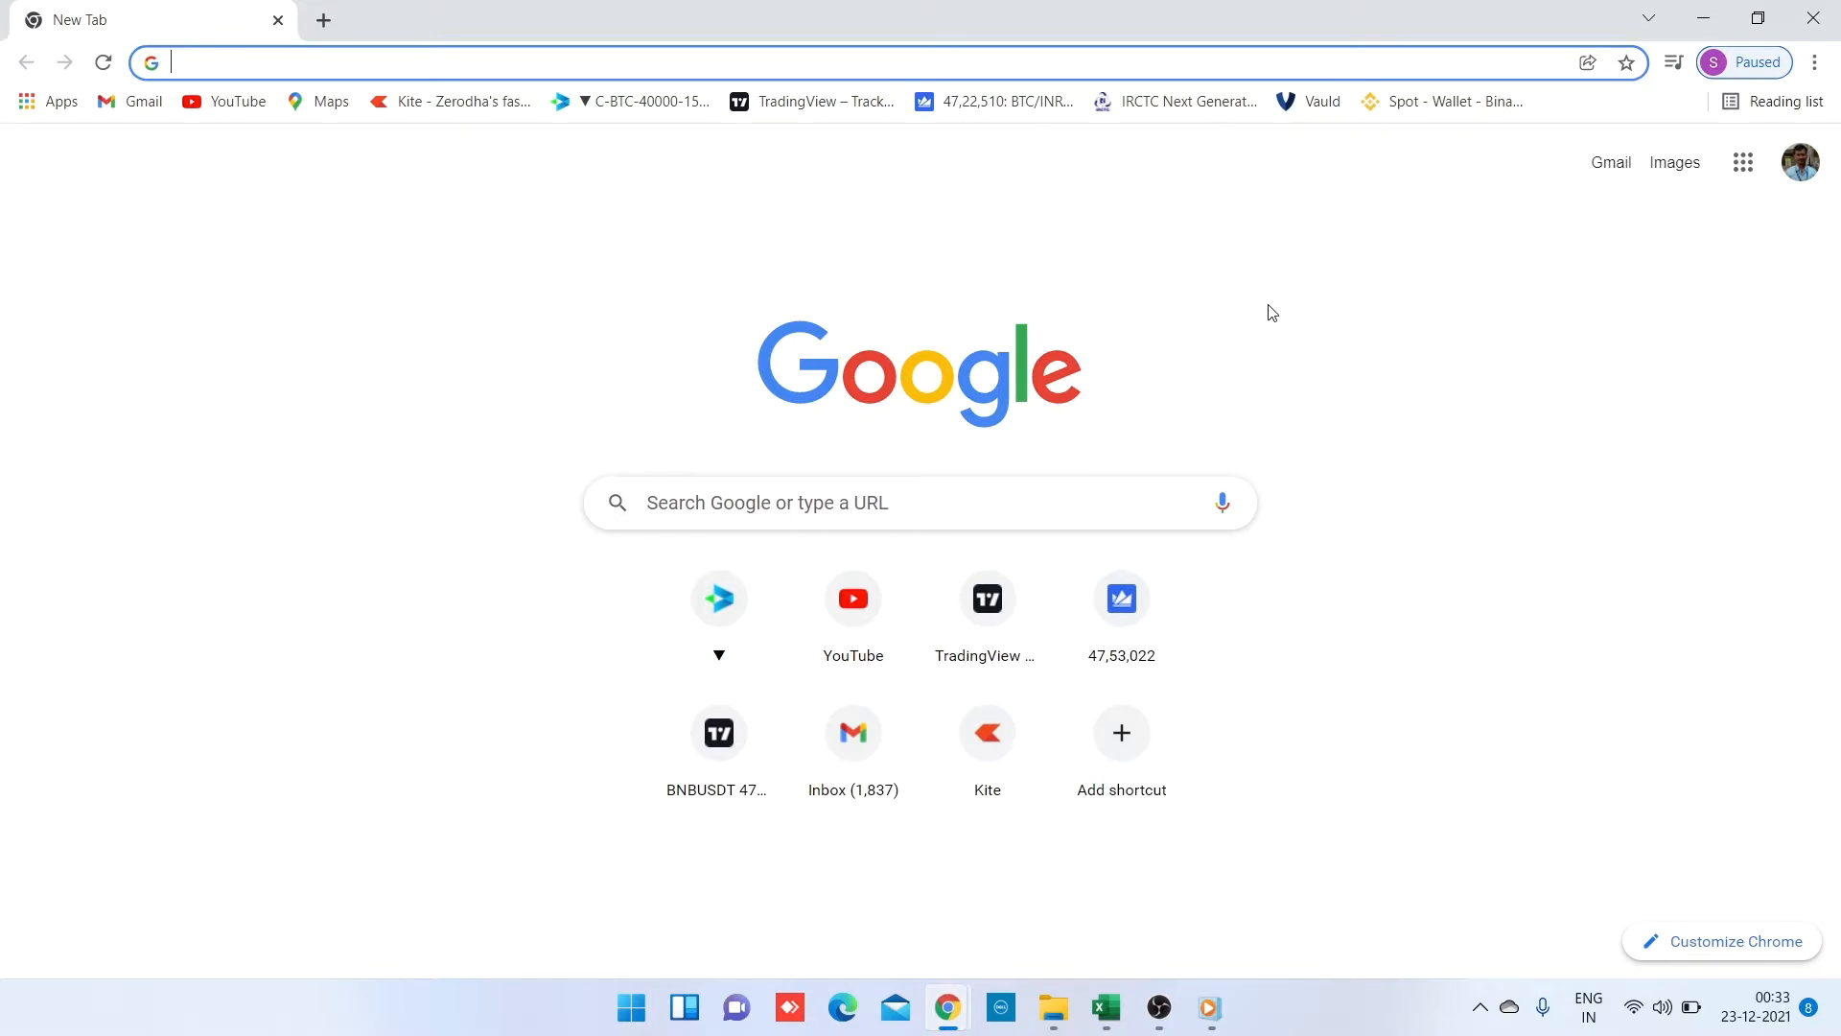
left_click(525, 65)
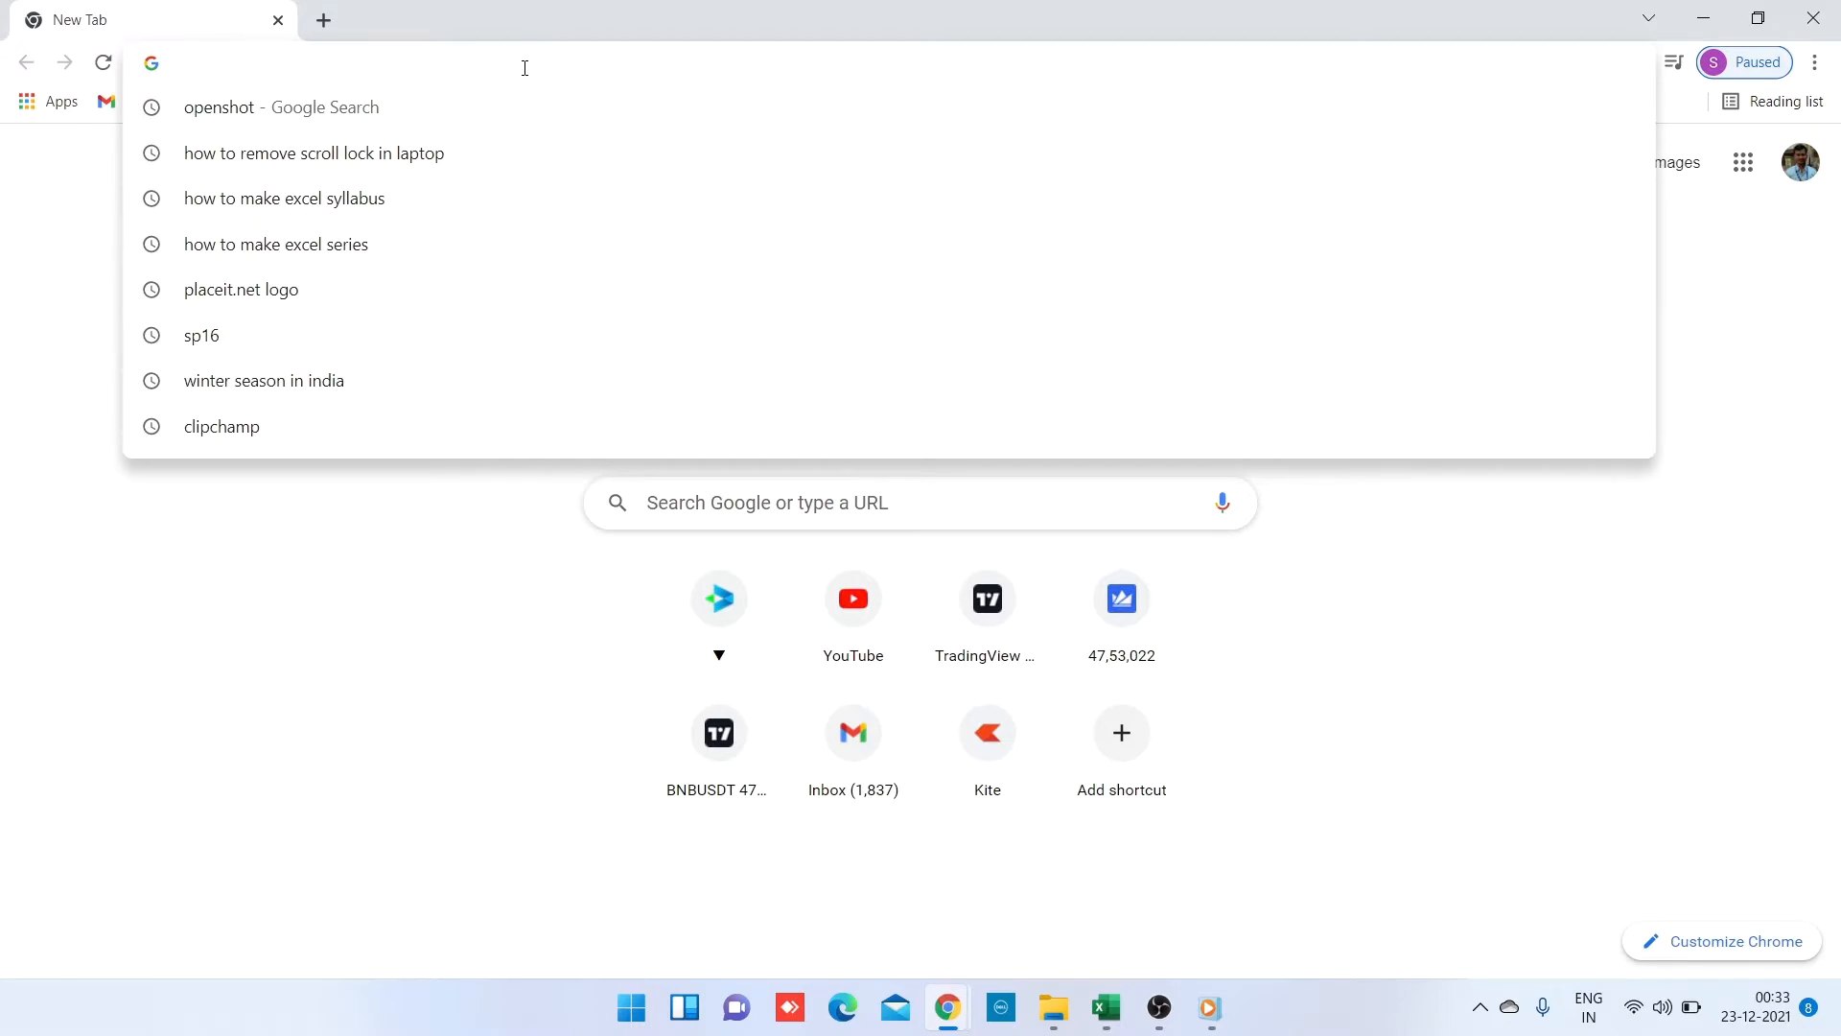
left_click(1093, 997)
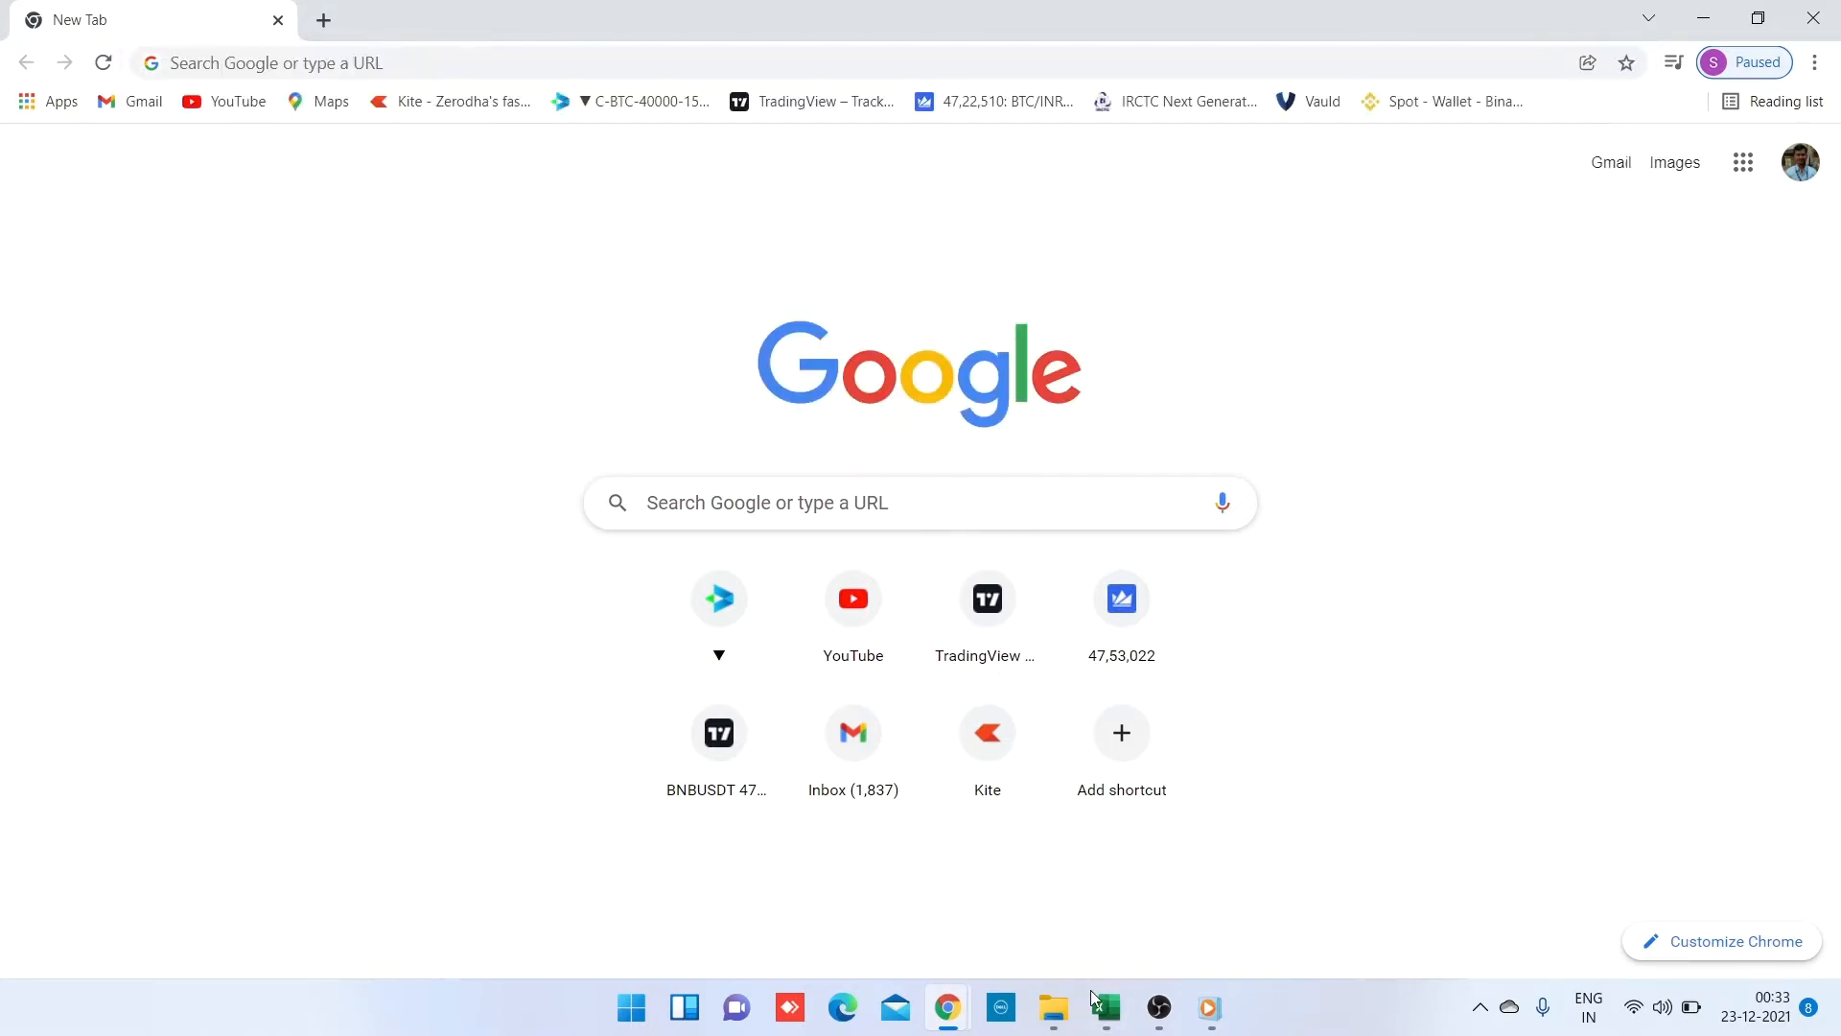
left_click(1096, 1002)
left_click(1108, 1007)
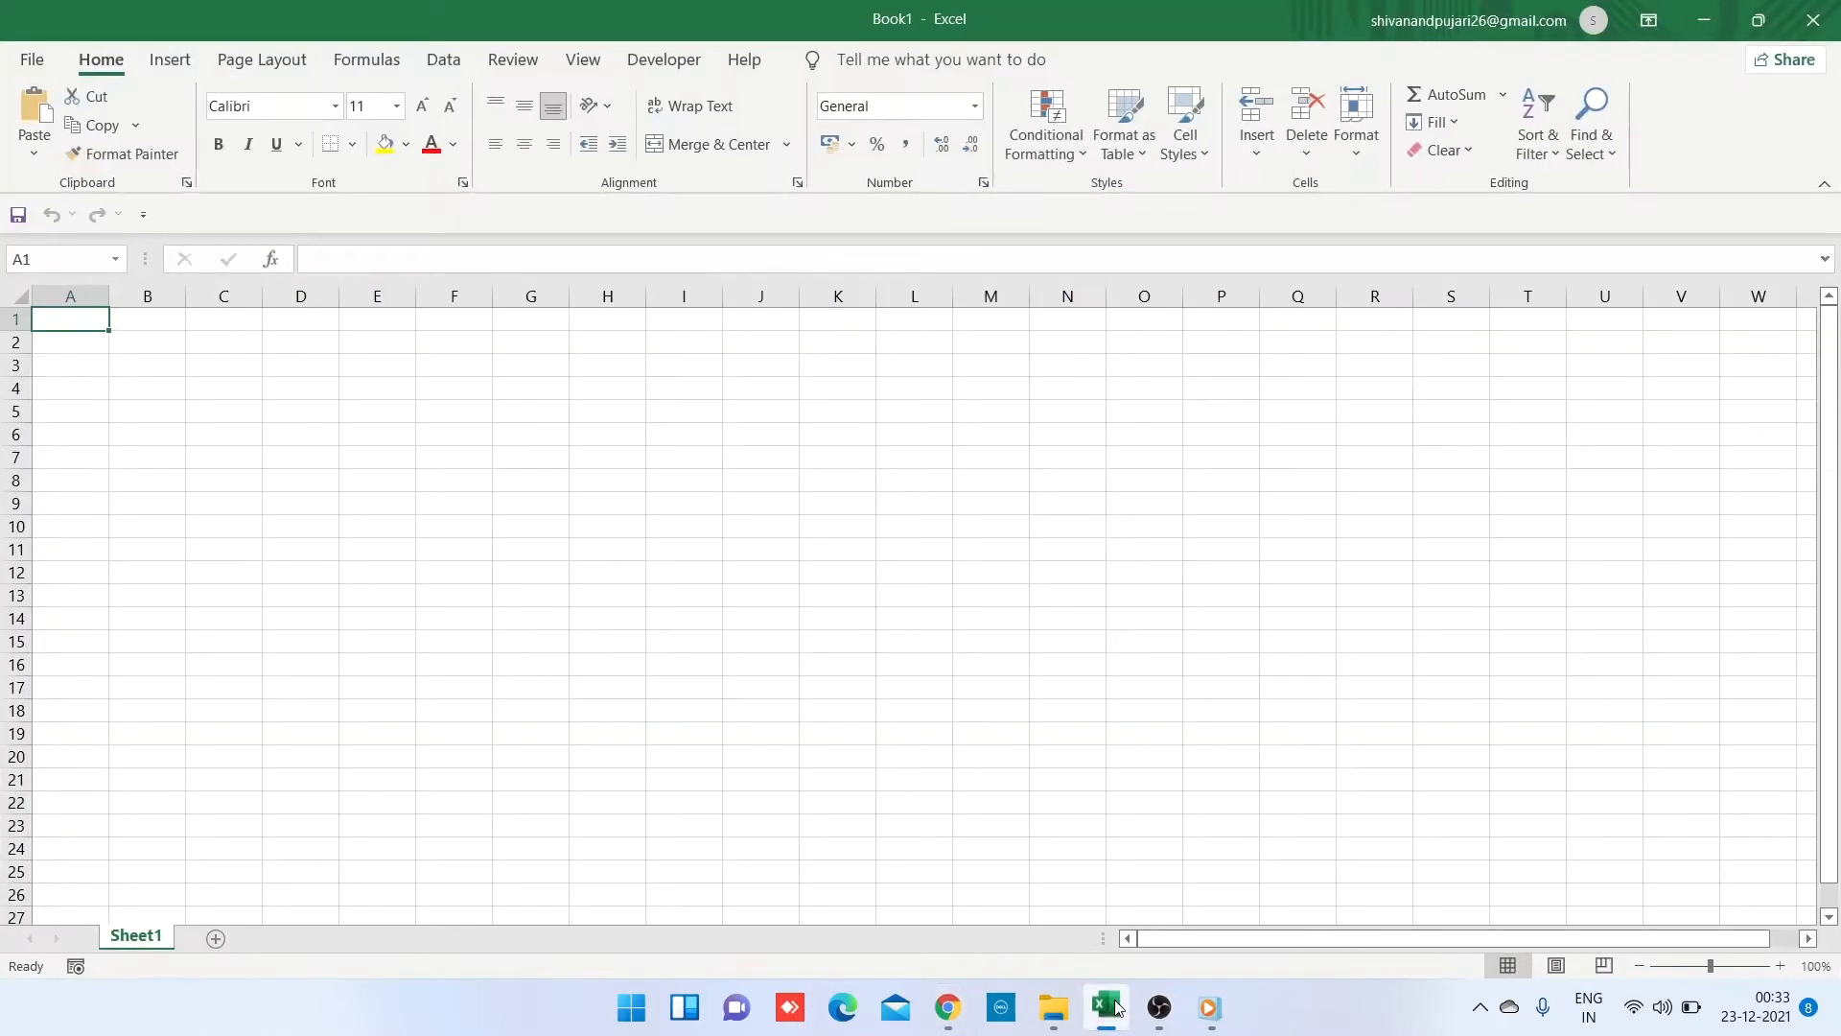
left_click(661, 329)
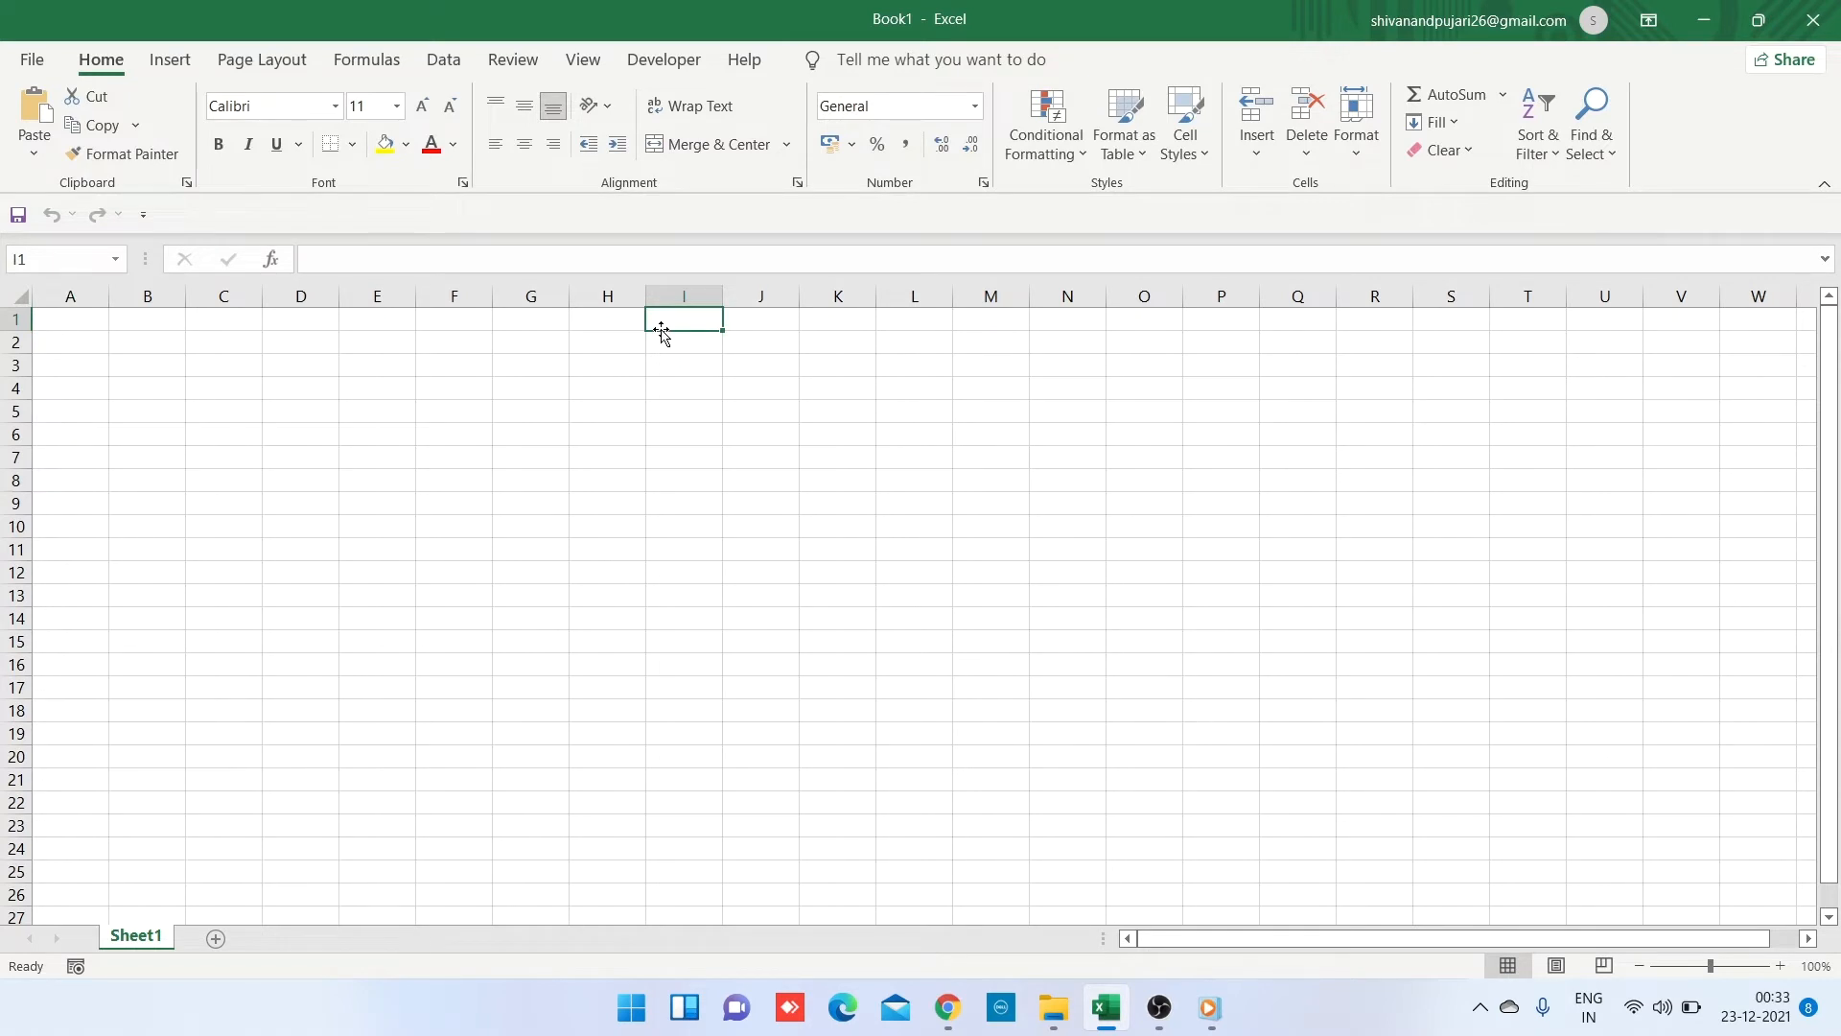
key("ctrl+Home")
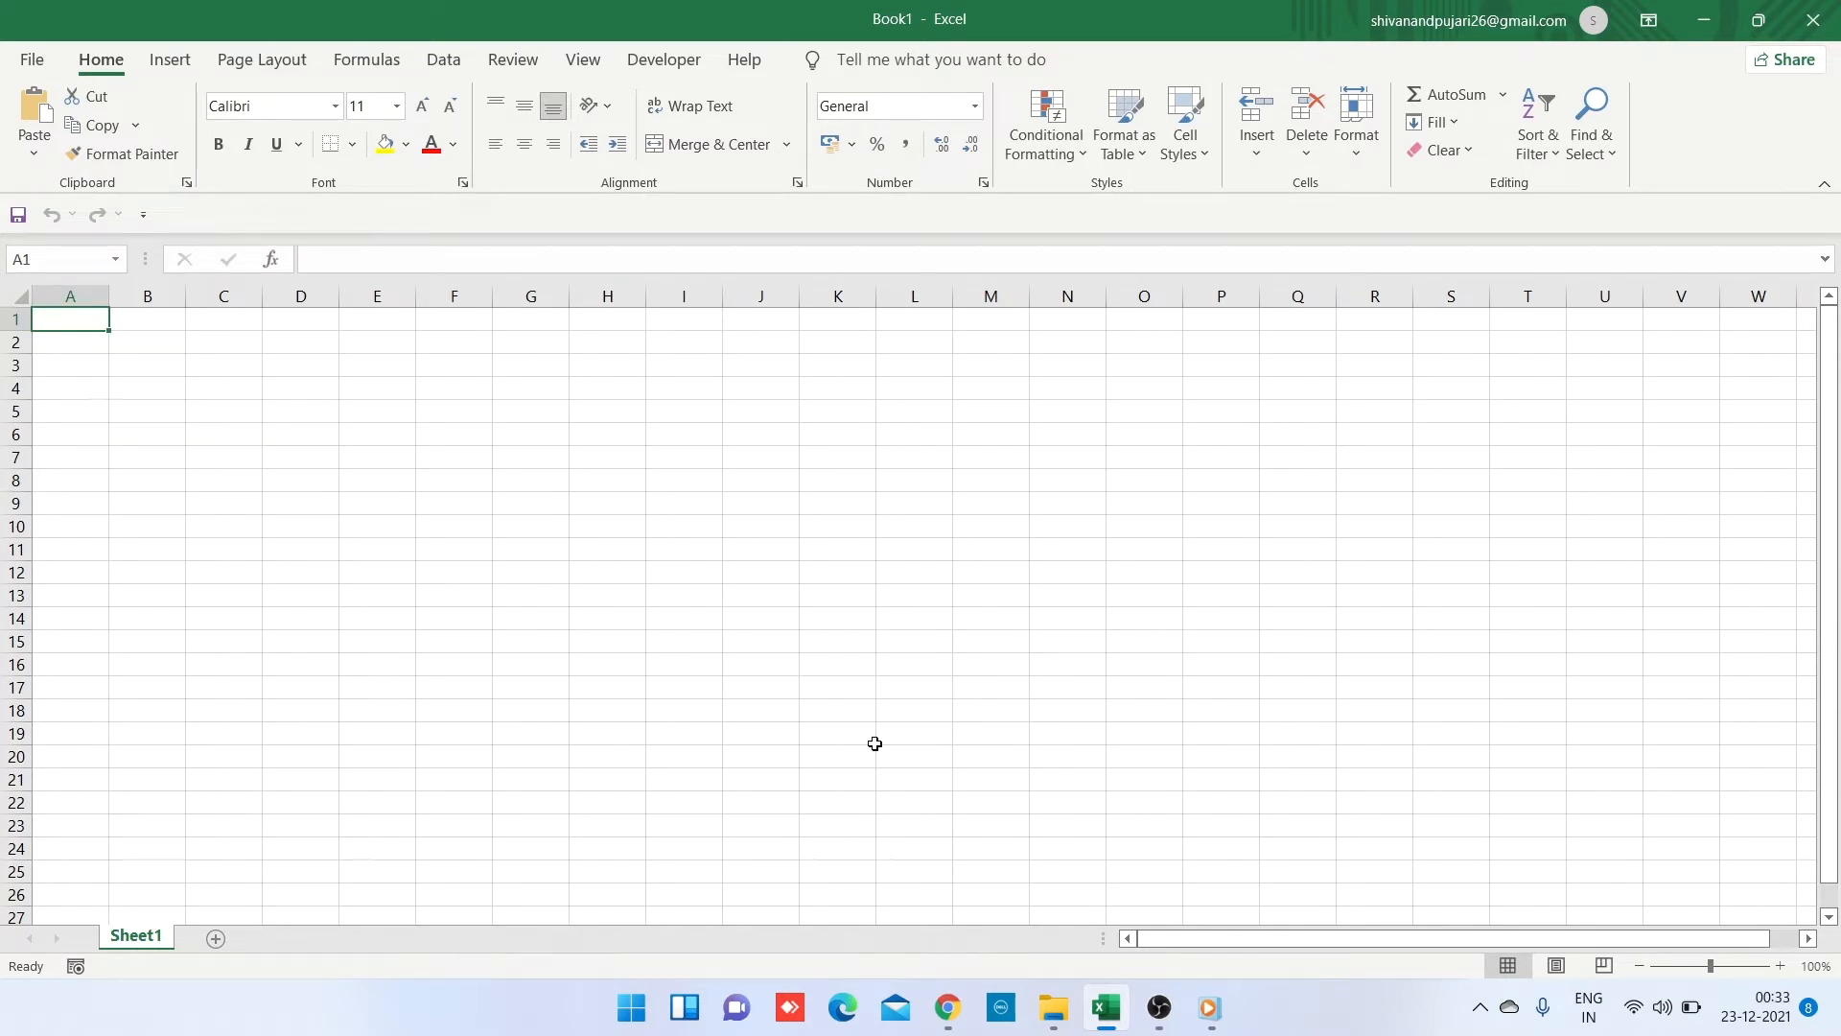
mouse_move(945, 996)
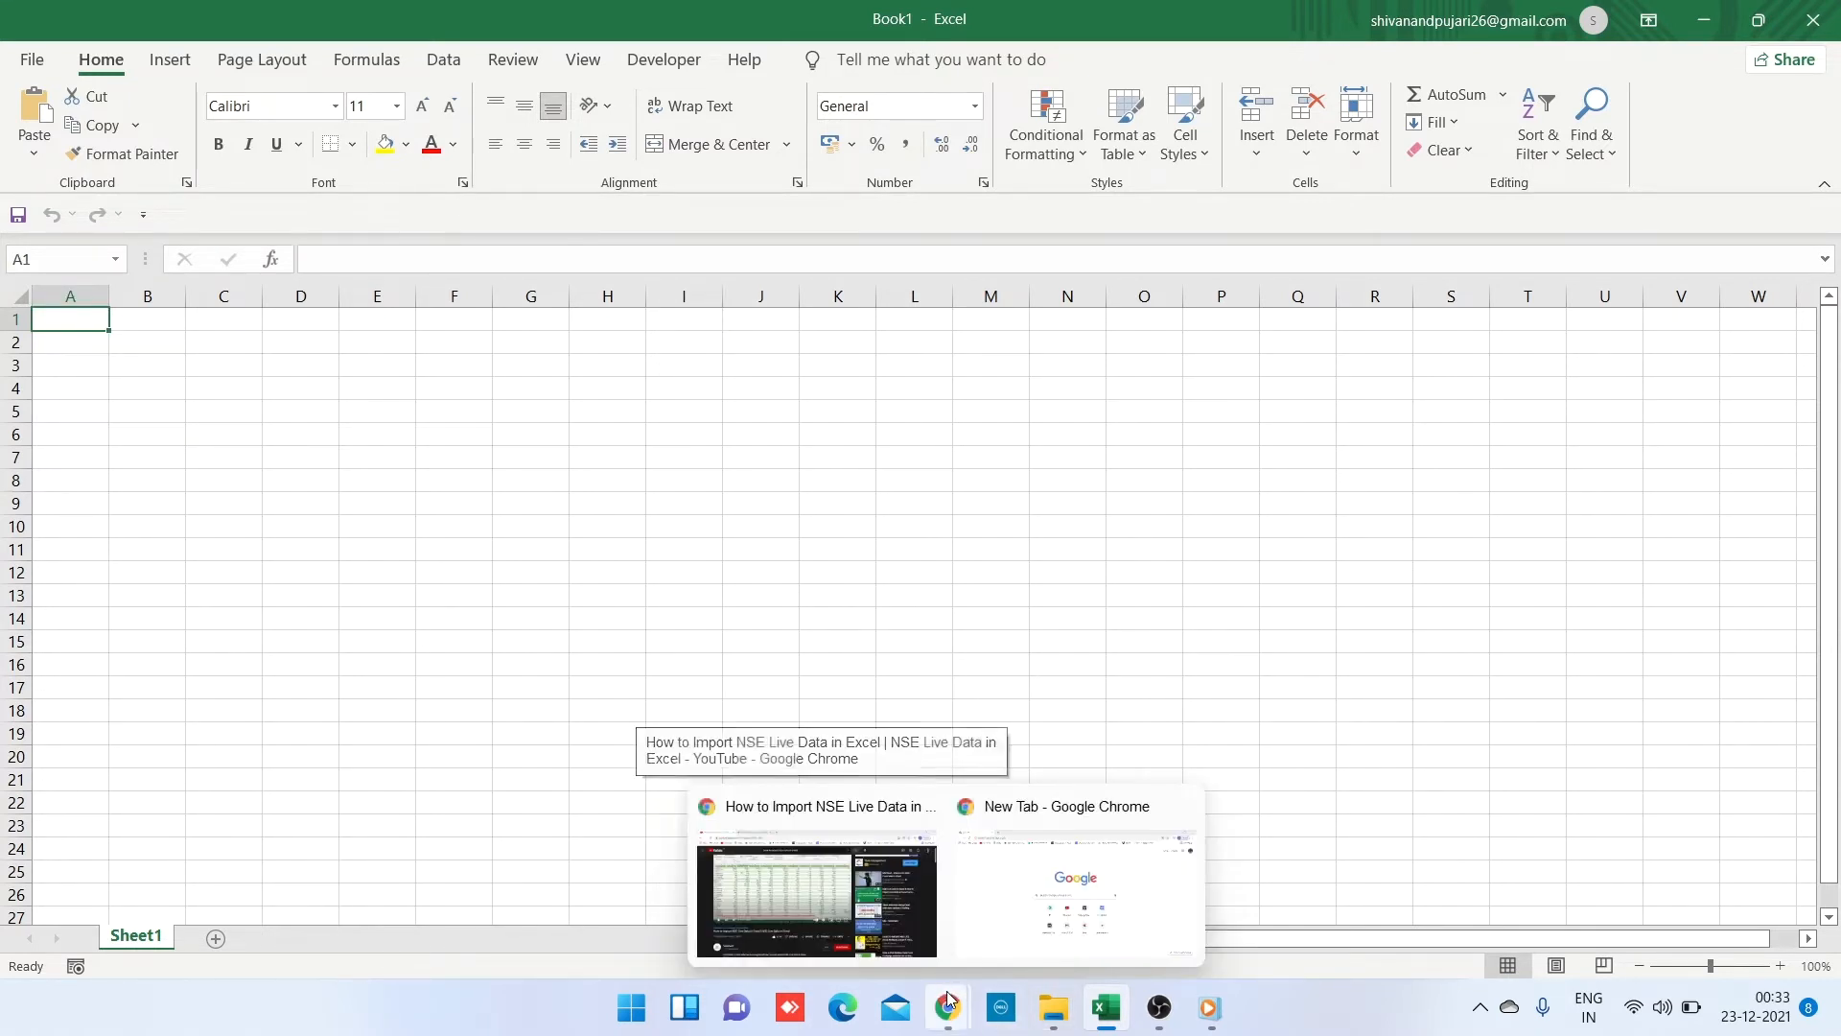
left_click(1077, 893)
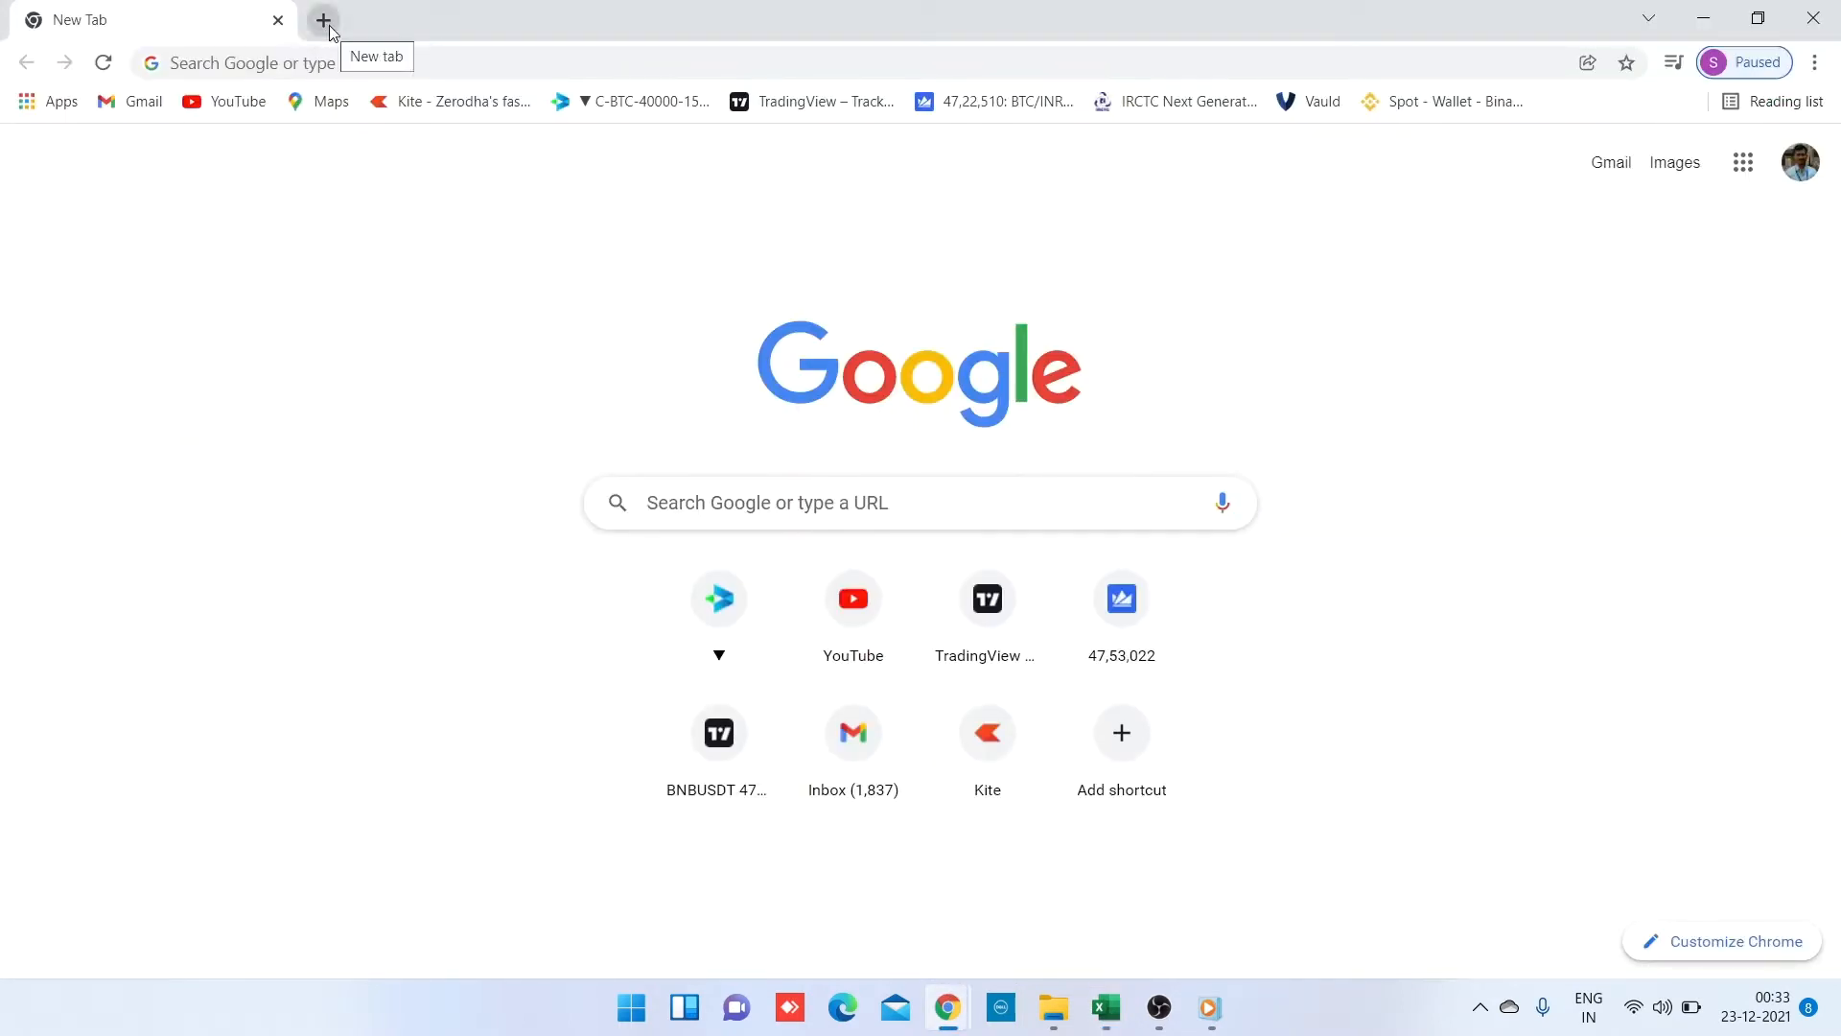
Step: Open the NSE website at nseindia.com
left_click(394, 59)
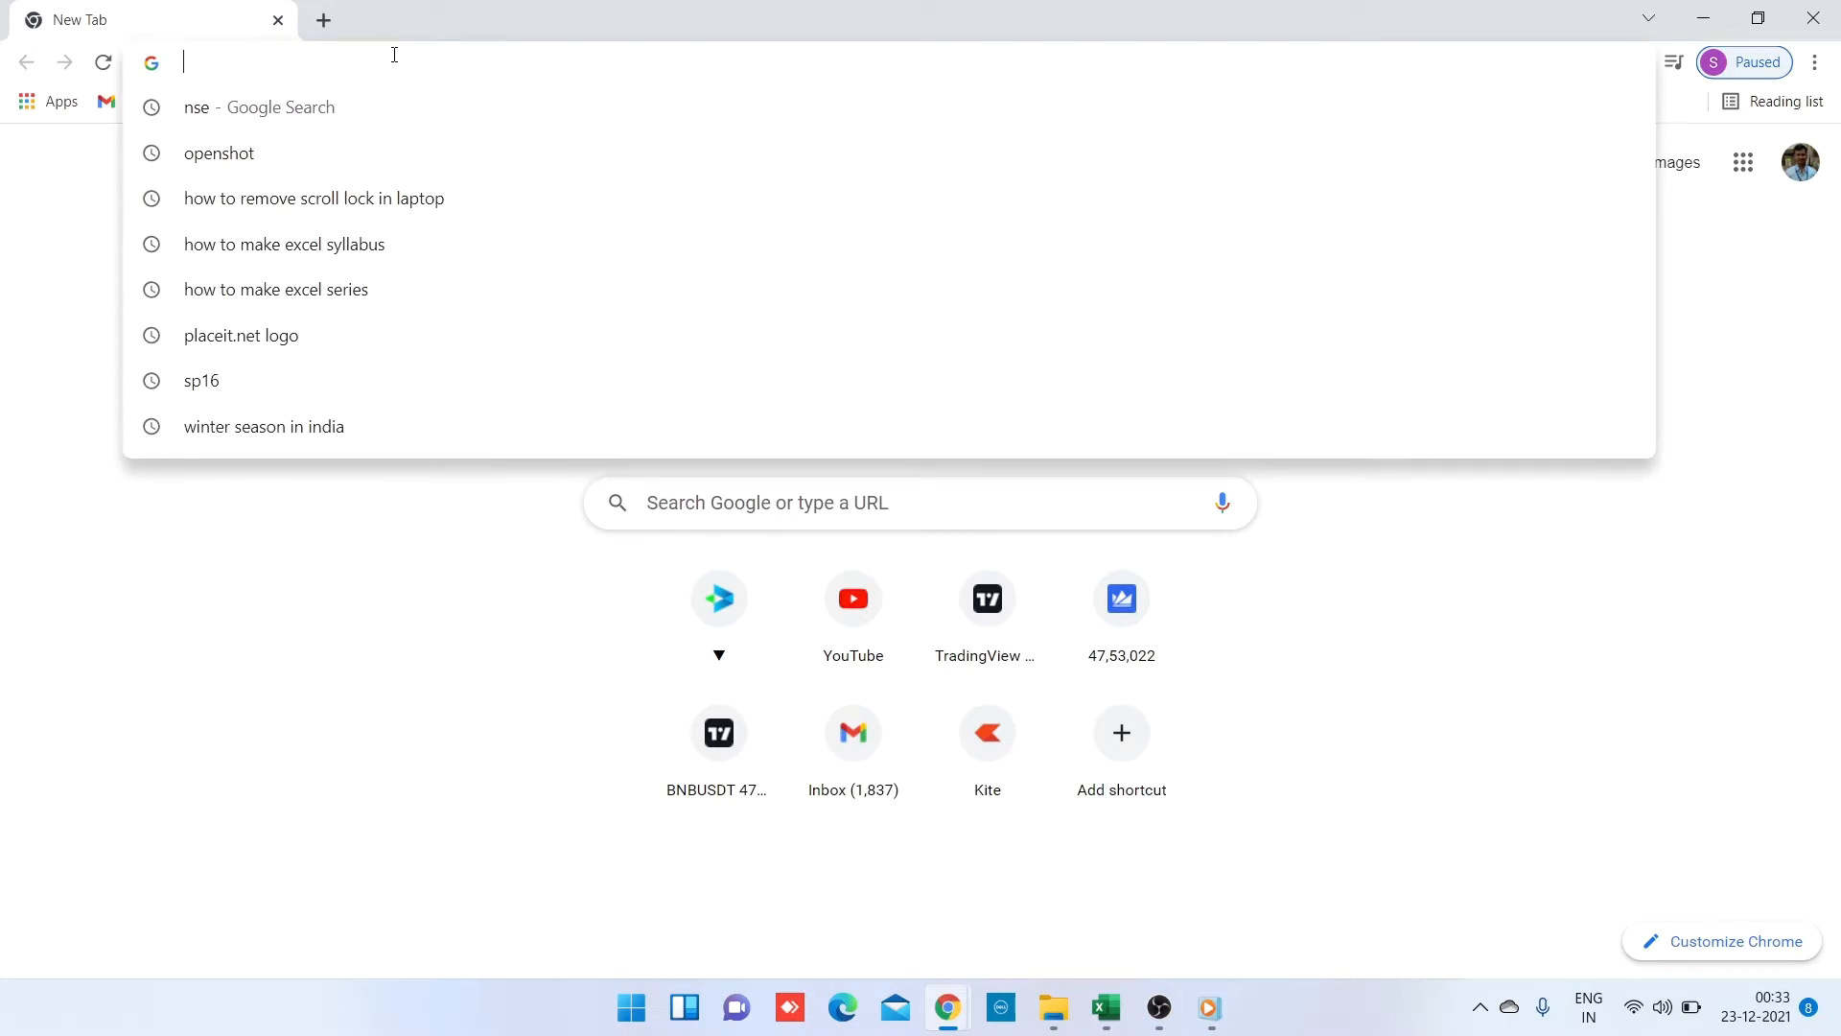
type("nseindia.com")
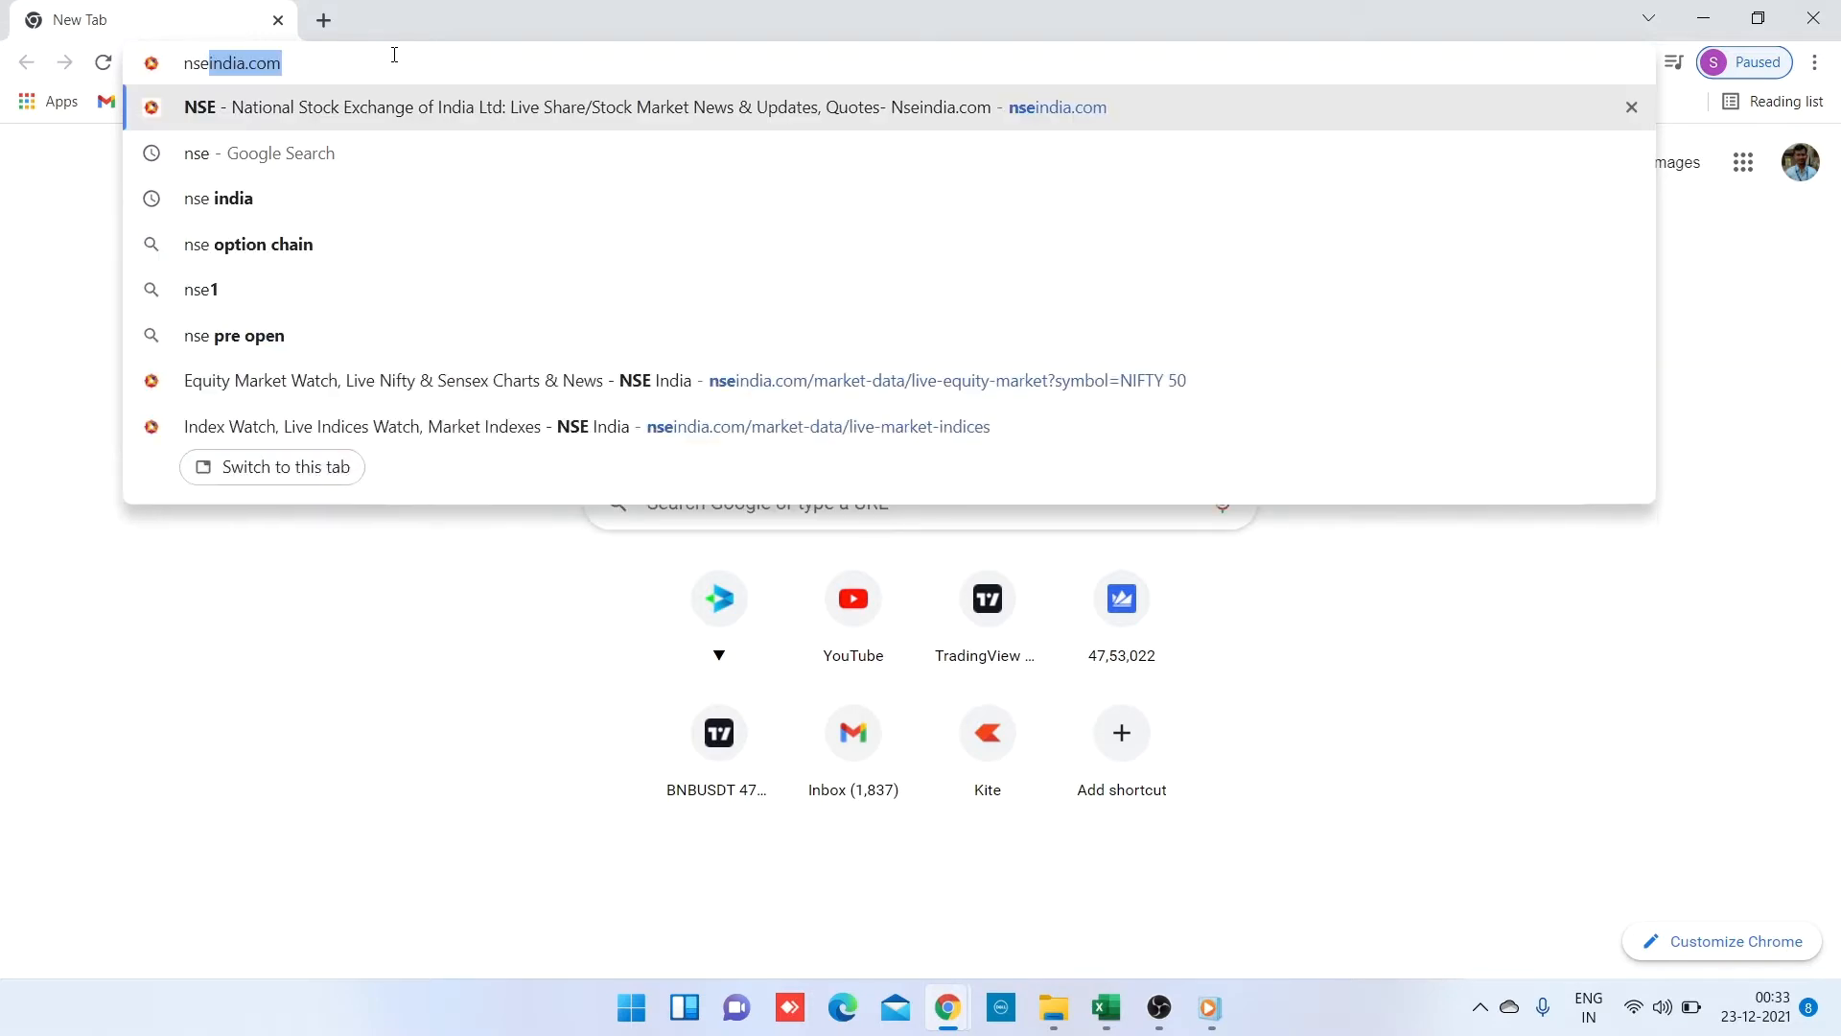
key("Return")
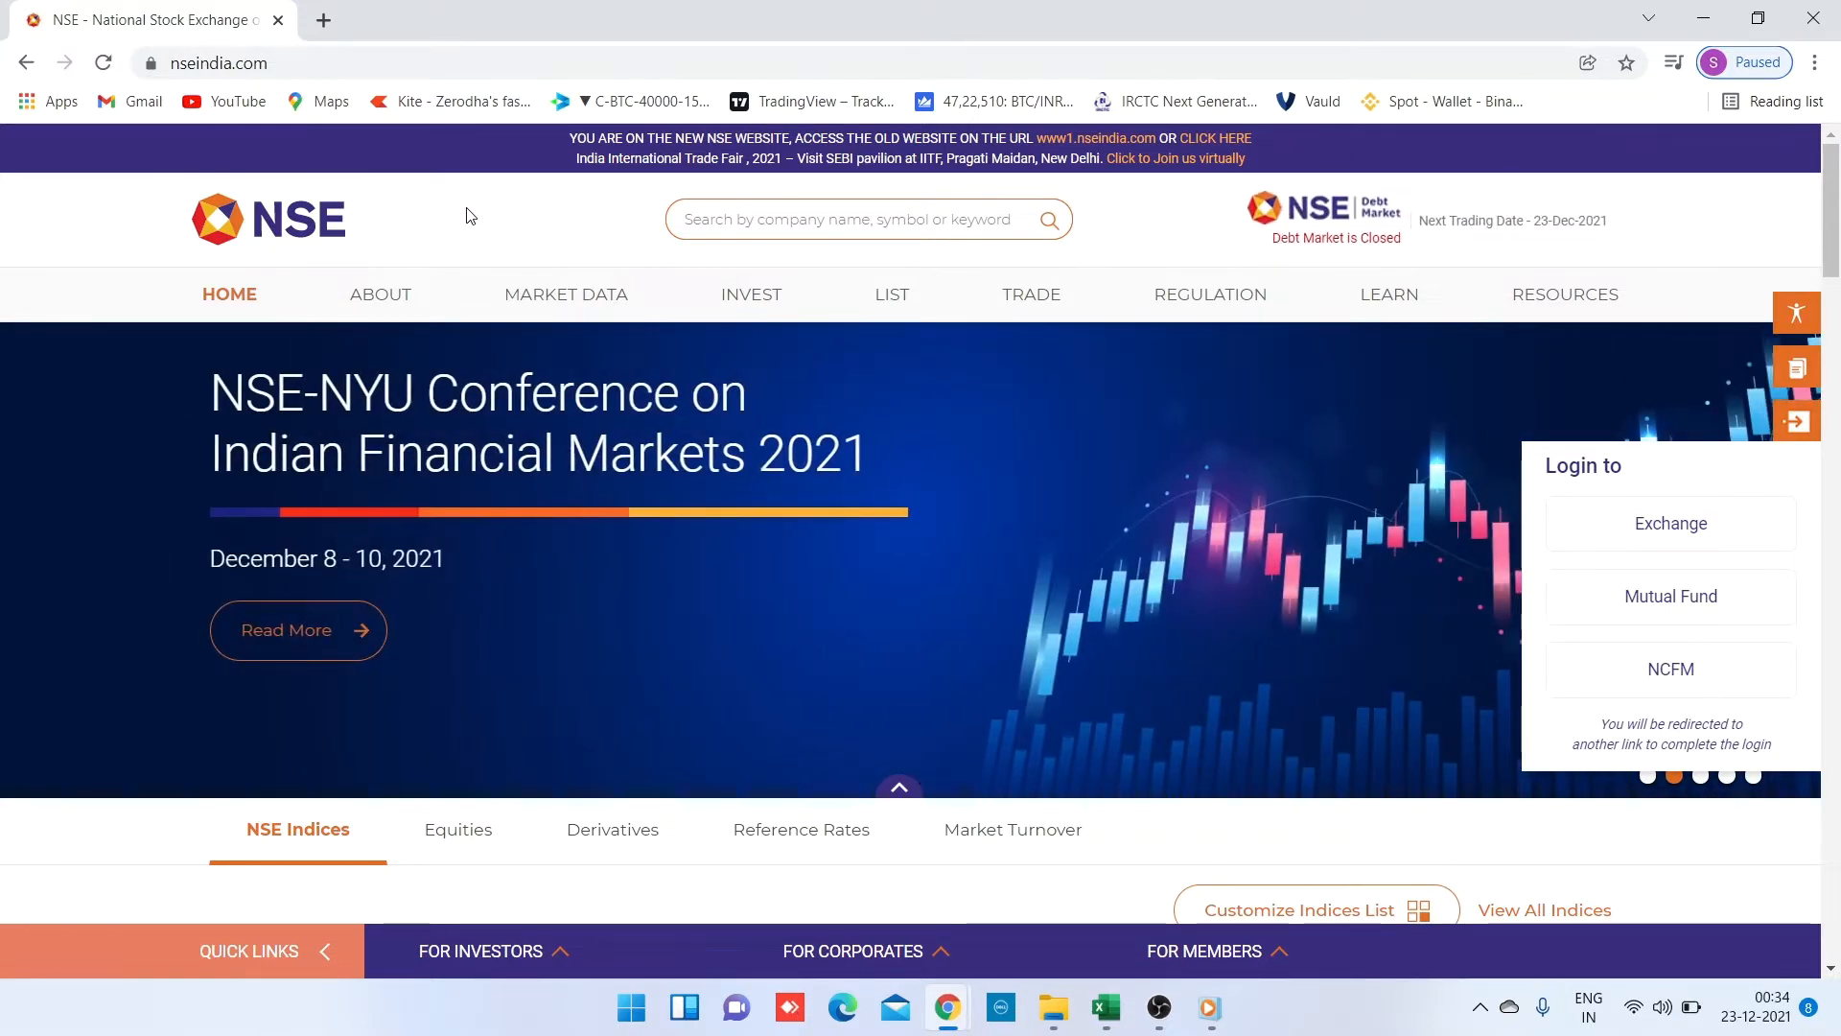
Step: Go to the live Indices market watch and open the NIFTY 50 equity page from the broad market indices
mouse_move(576, 303)
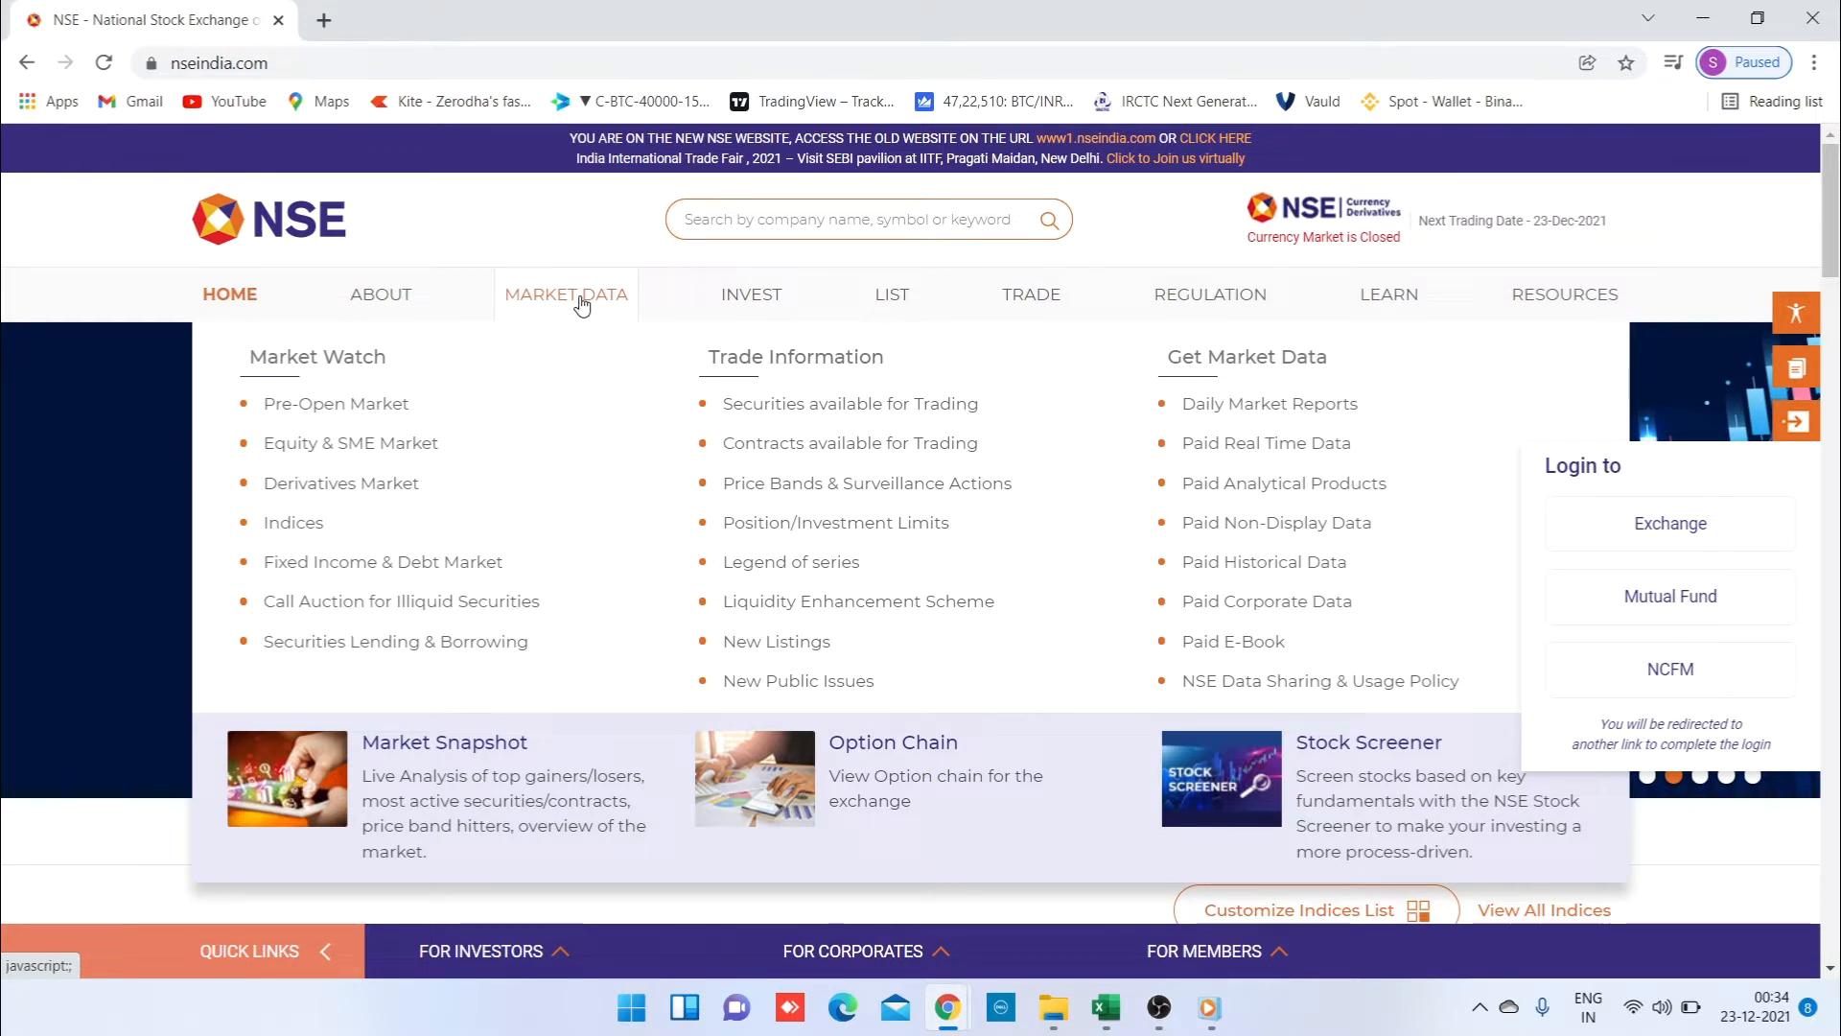
left_click(297, 532)
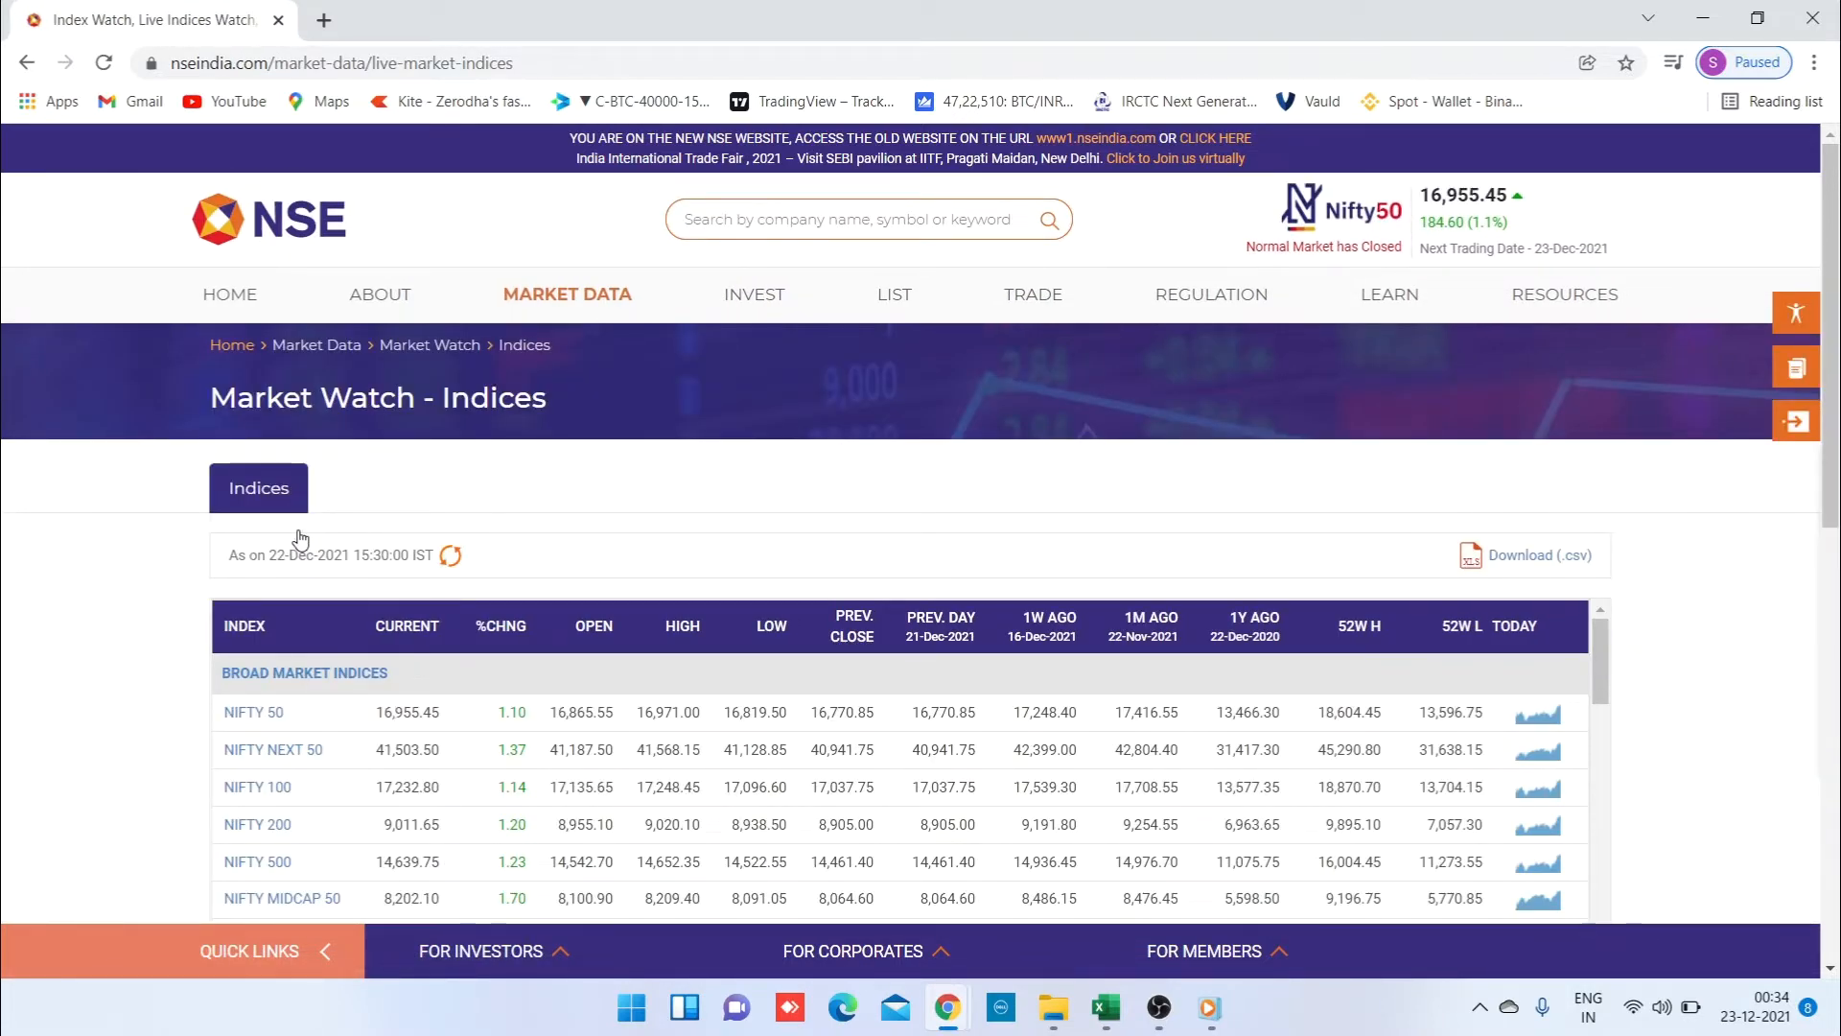
left_click(248, 714)
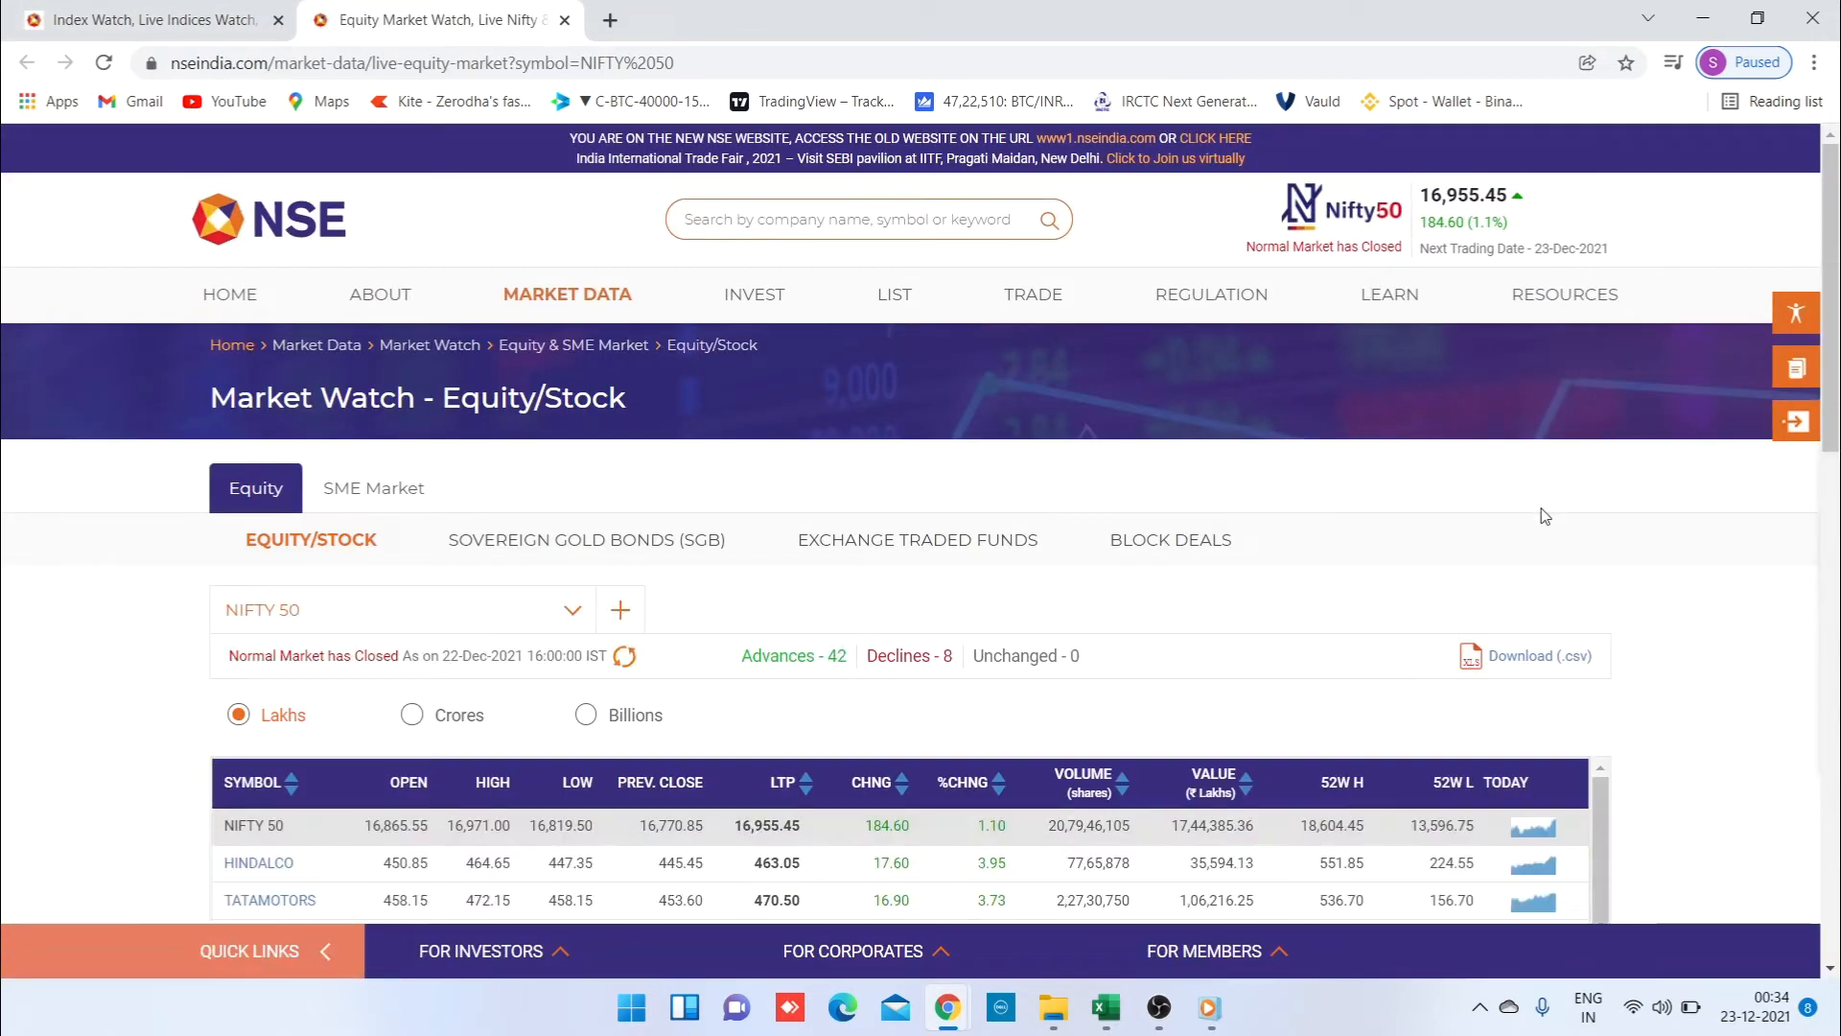
Step: Inspect the NIFTY 50 page with the developer tools and show its network requests
right_click(1544, 515)
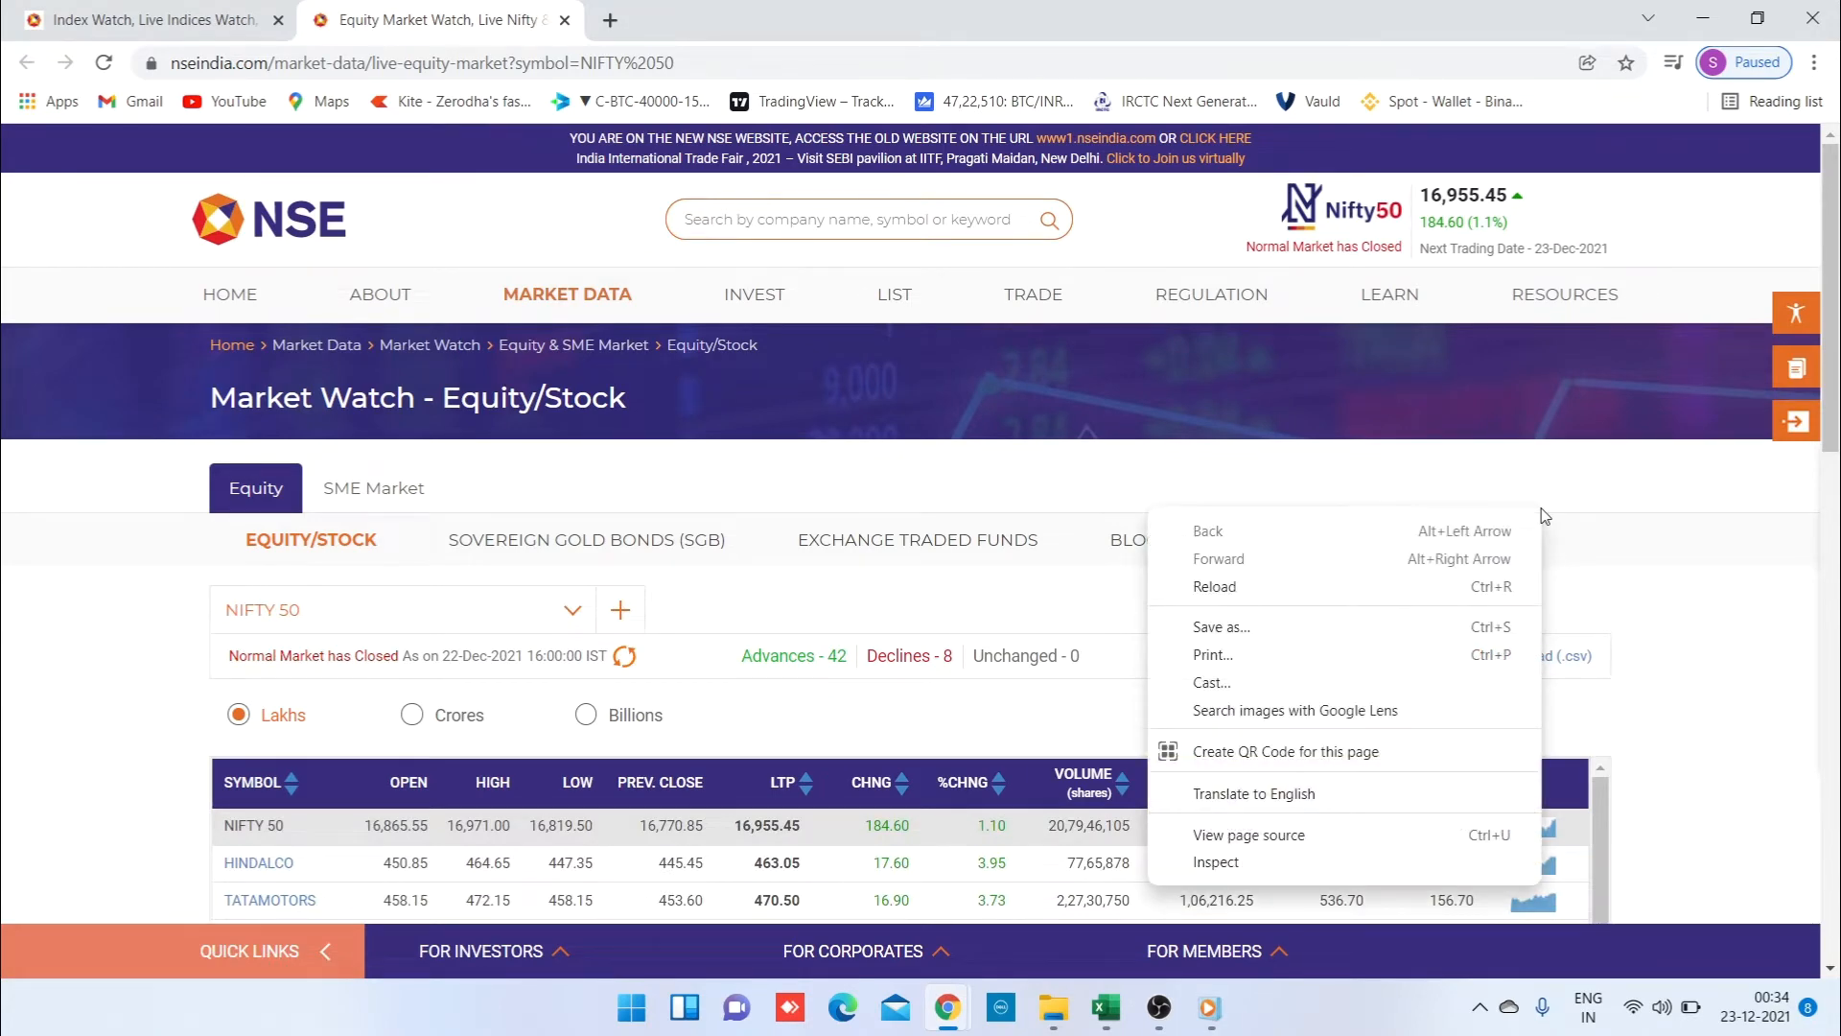
left_click(1277, 861)
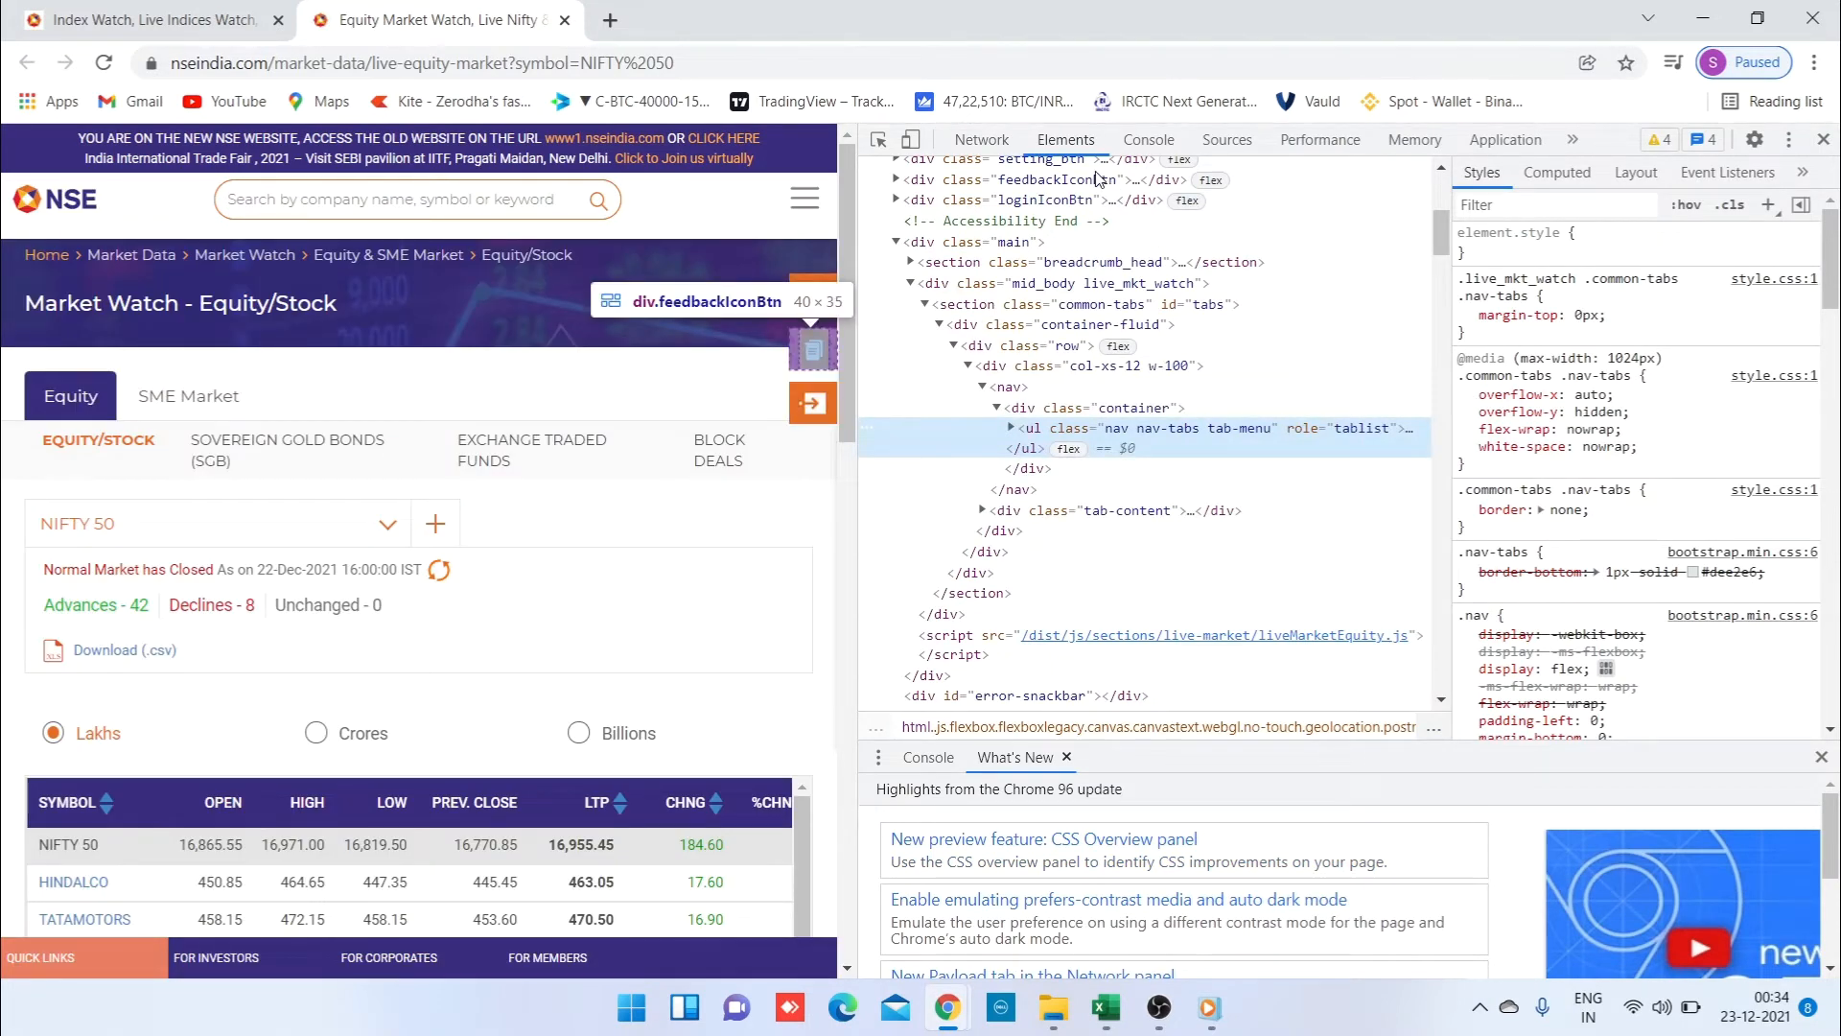
left_click(990, 144)
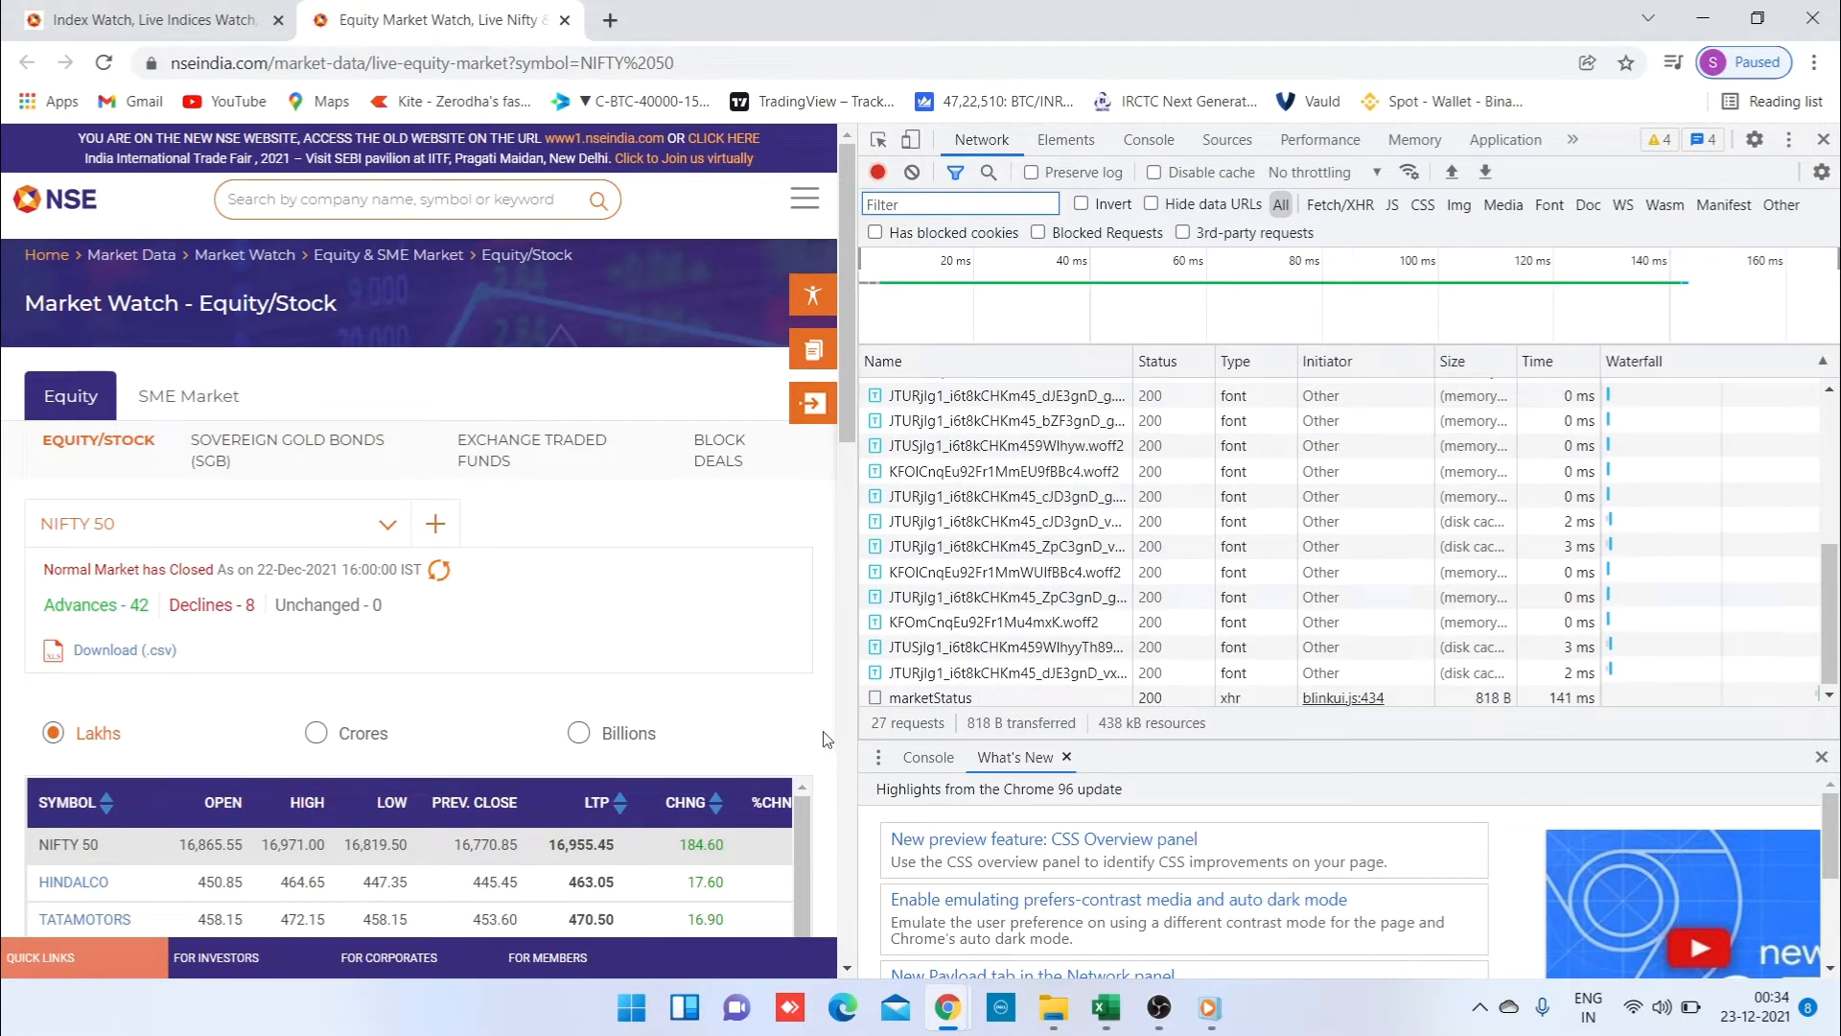
Step: Switch the equity index to NIFTY AUTO and back to NIFTY 50 so that the network log records the data requests
left_click(340, 534)
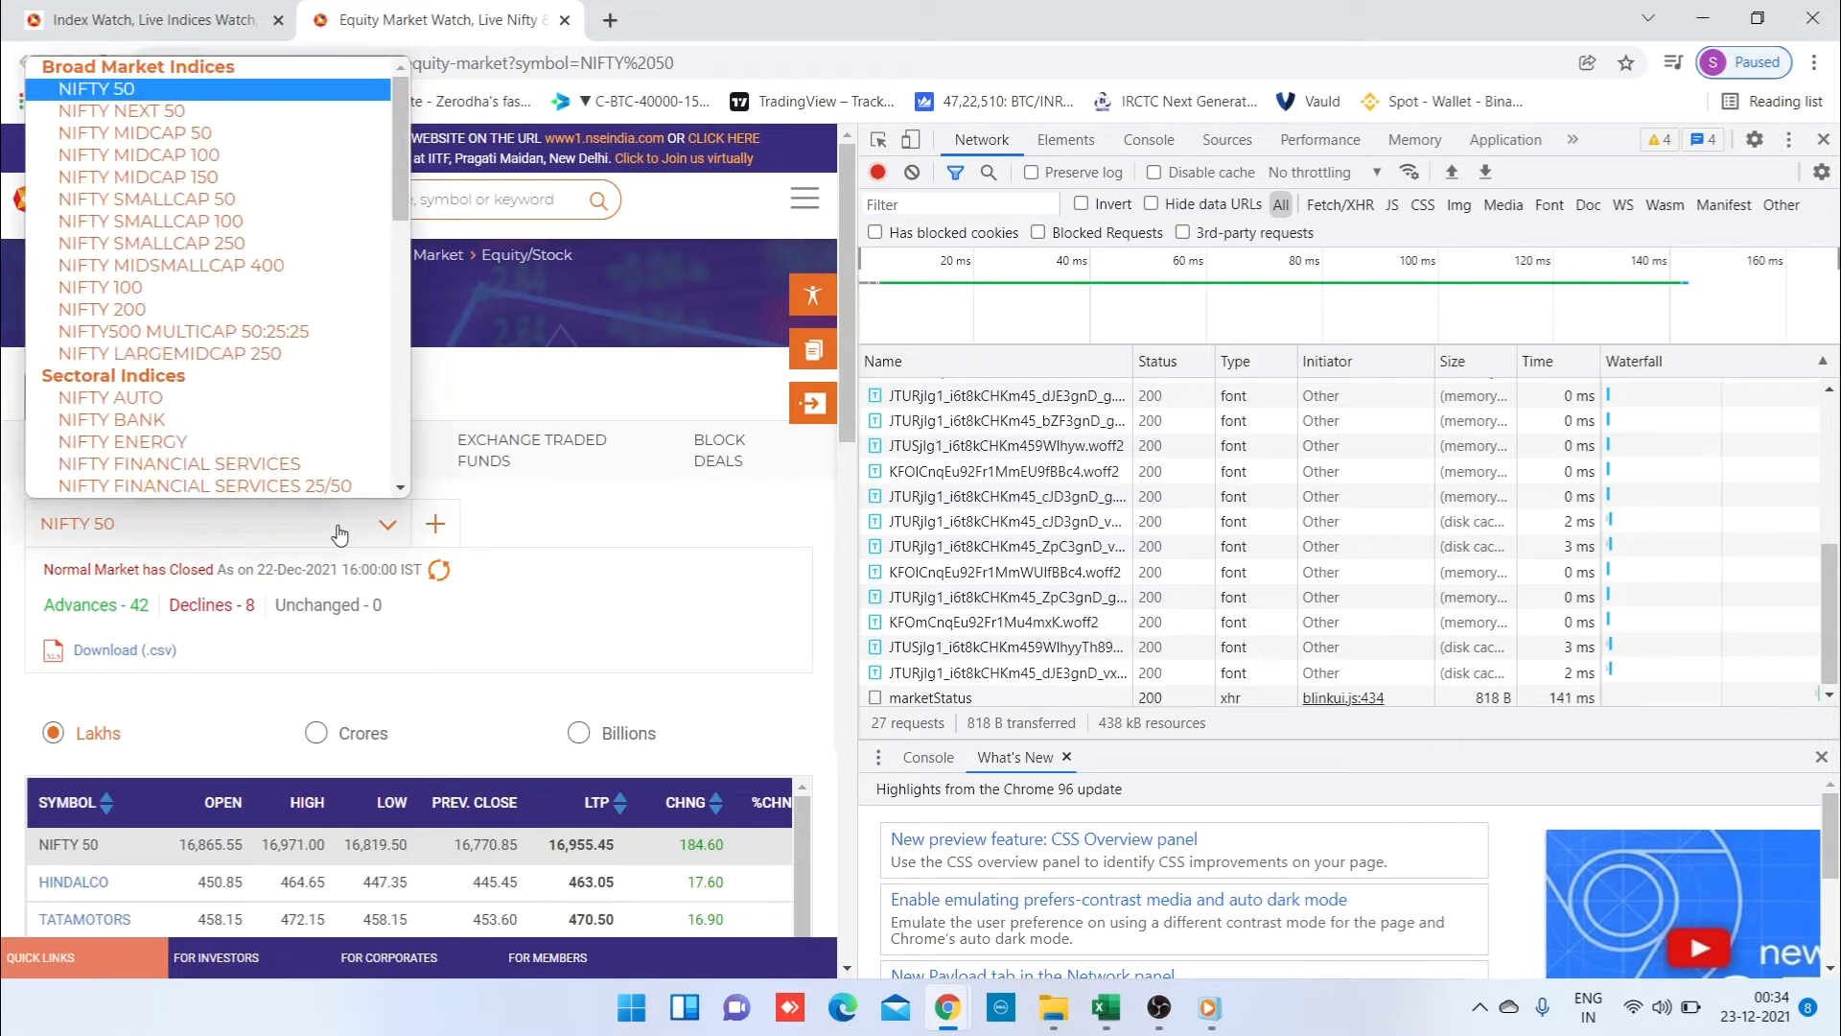
left_click(249, 400)
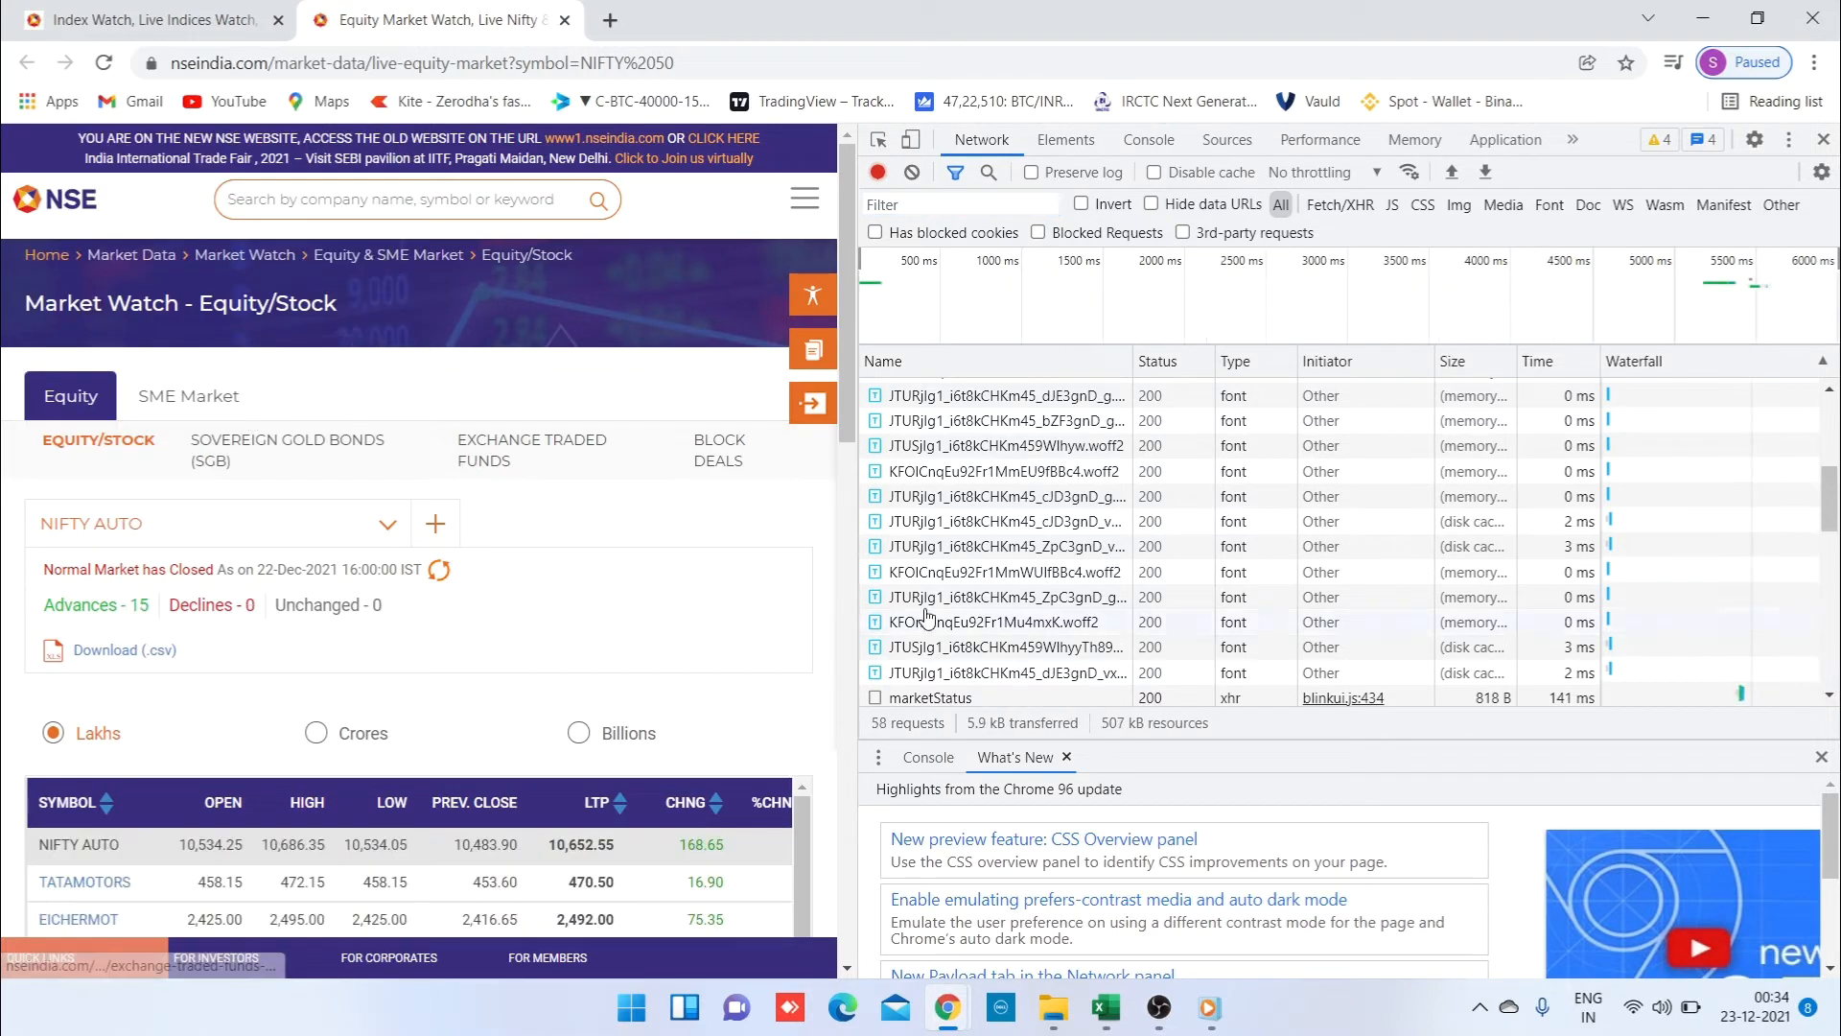
left_click(285, 523)
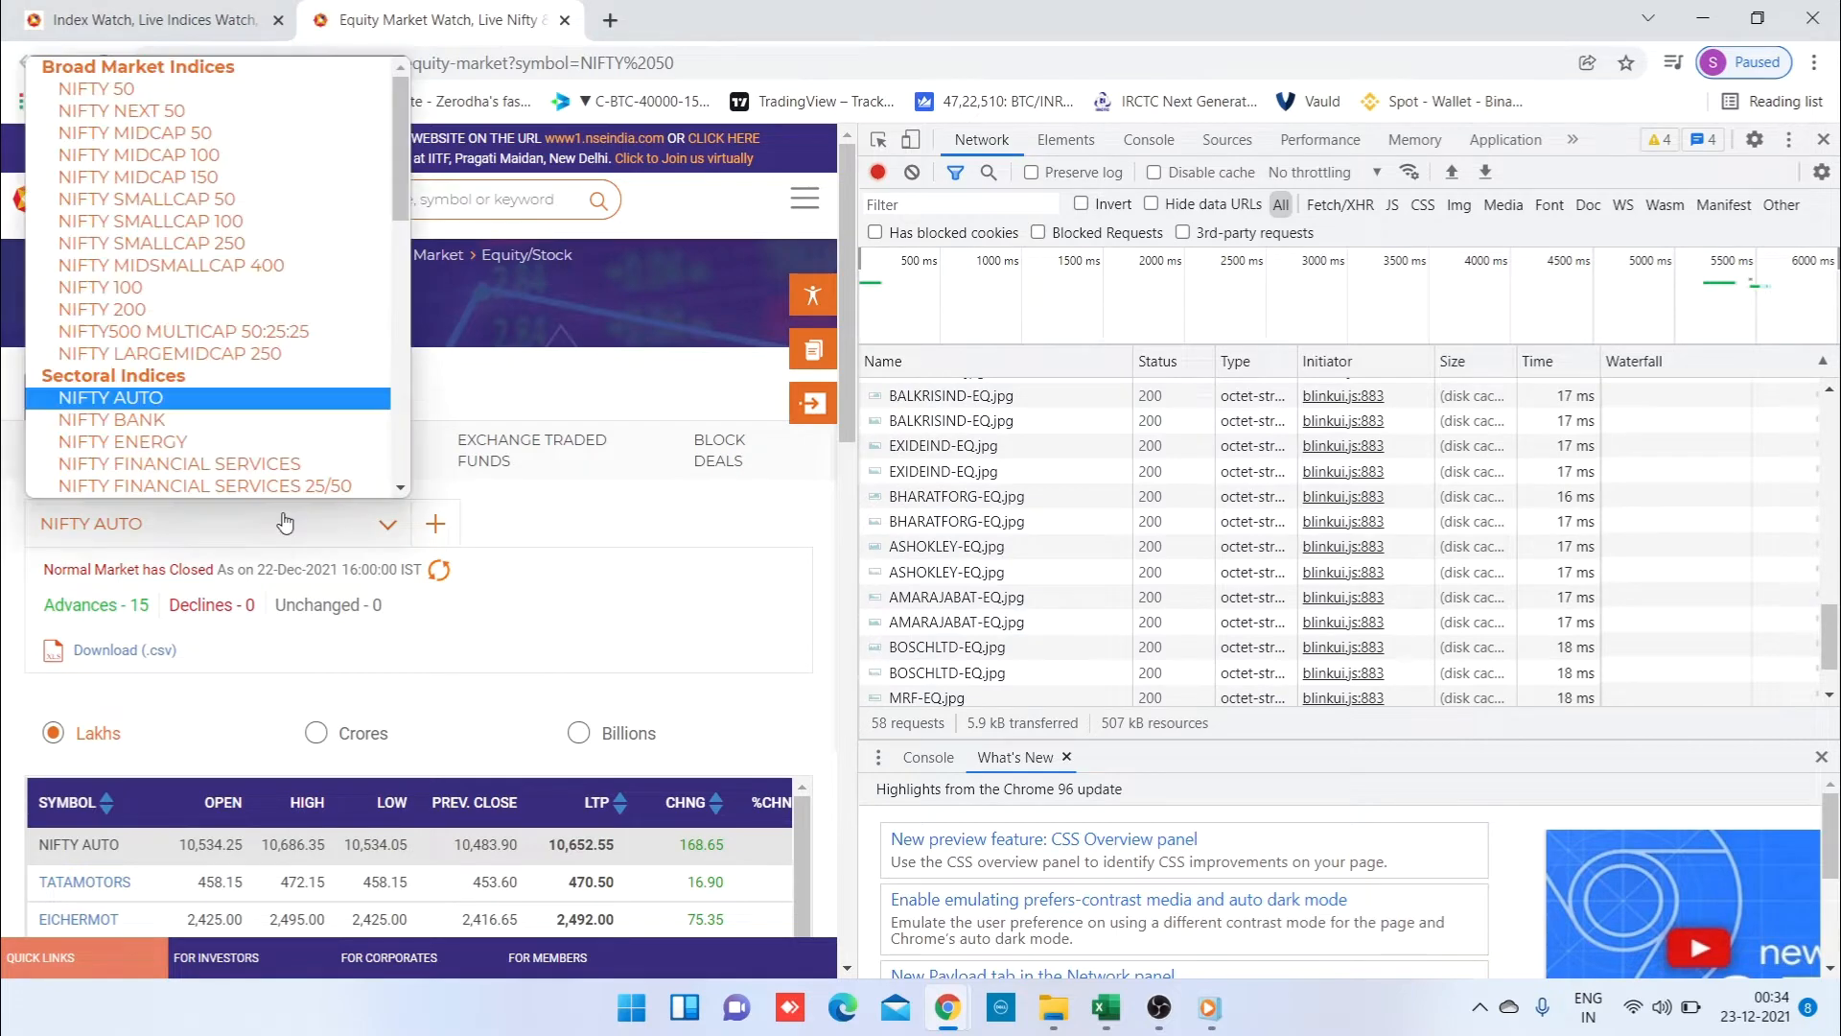
left_click(178, 94)
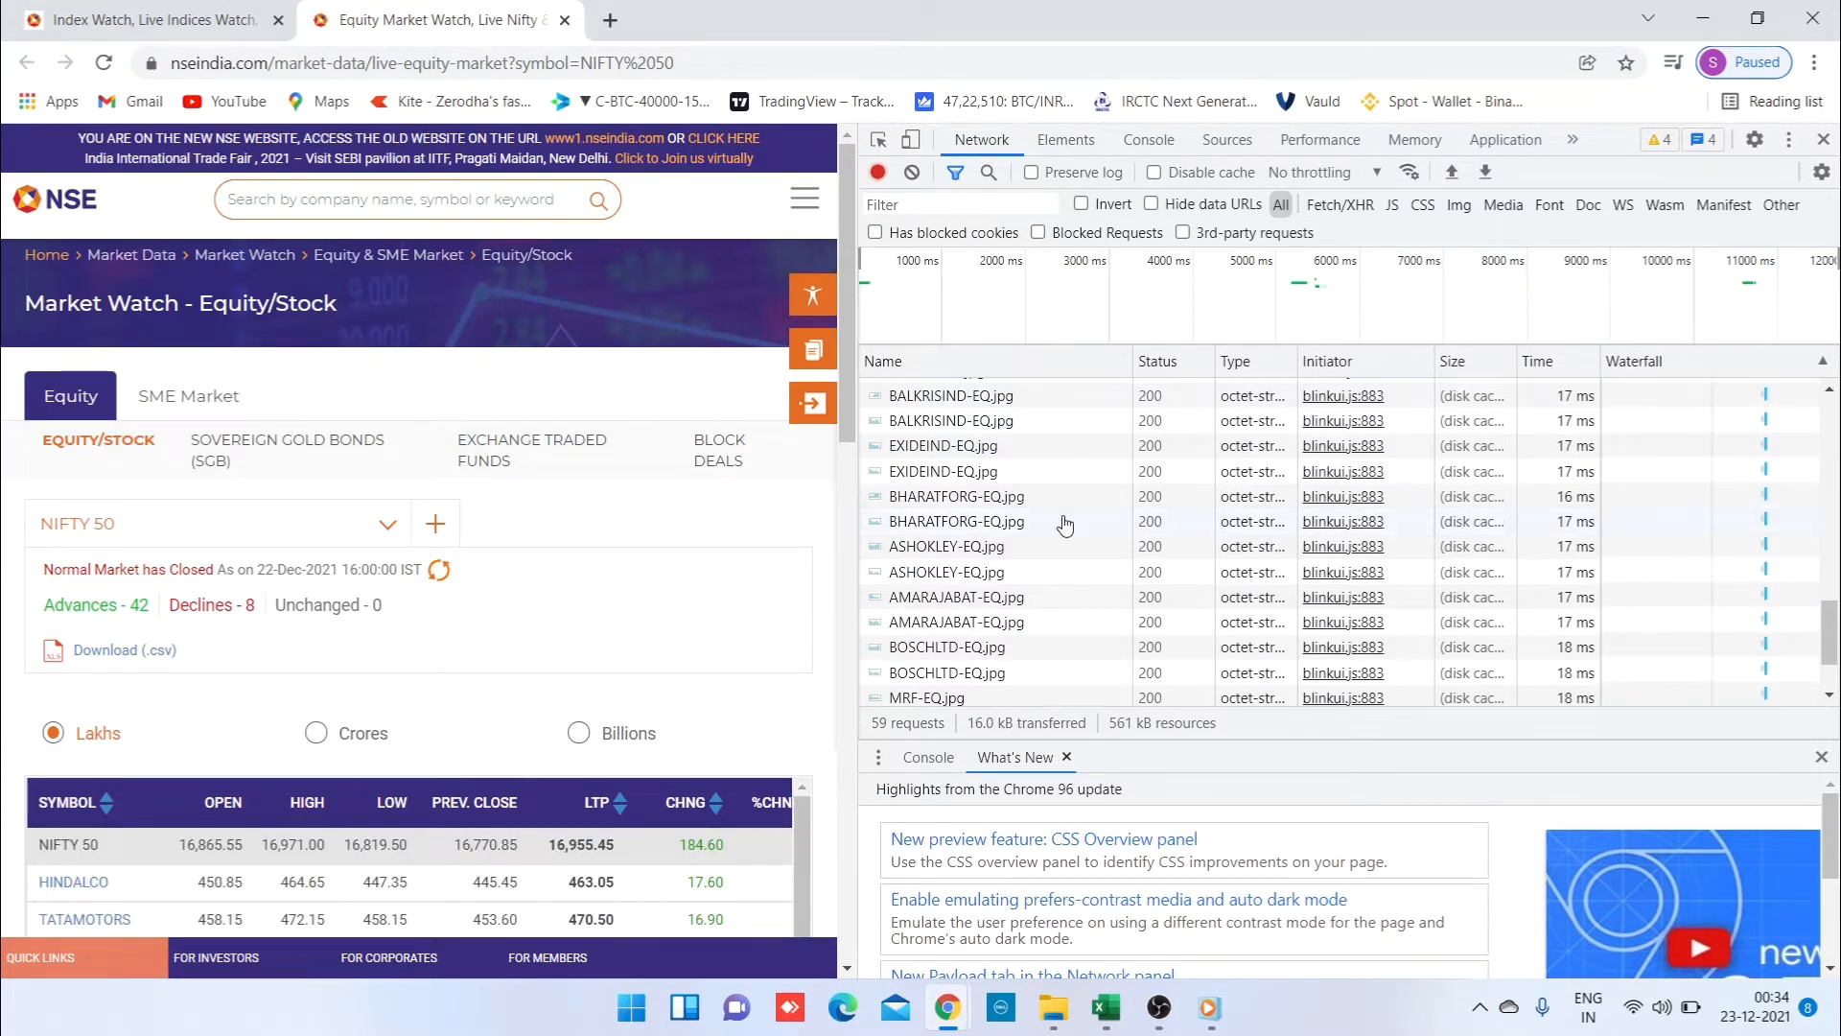
Step: Filter the network requests by "nifty", preview the NIFTY 50 equity-stockIndices response in its own tab, and return to the request's header details
scroll(1026, 602, "down", 2)
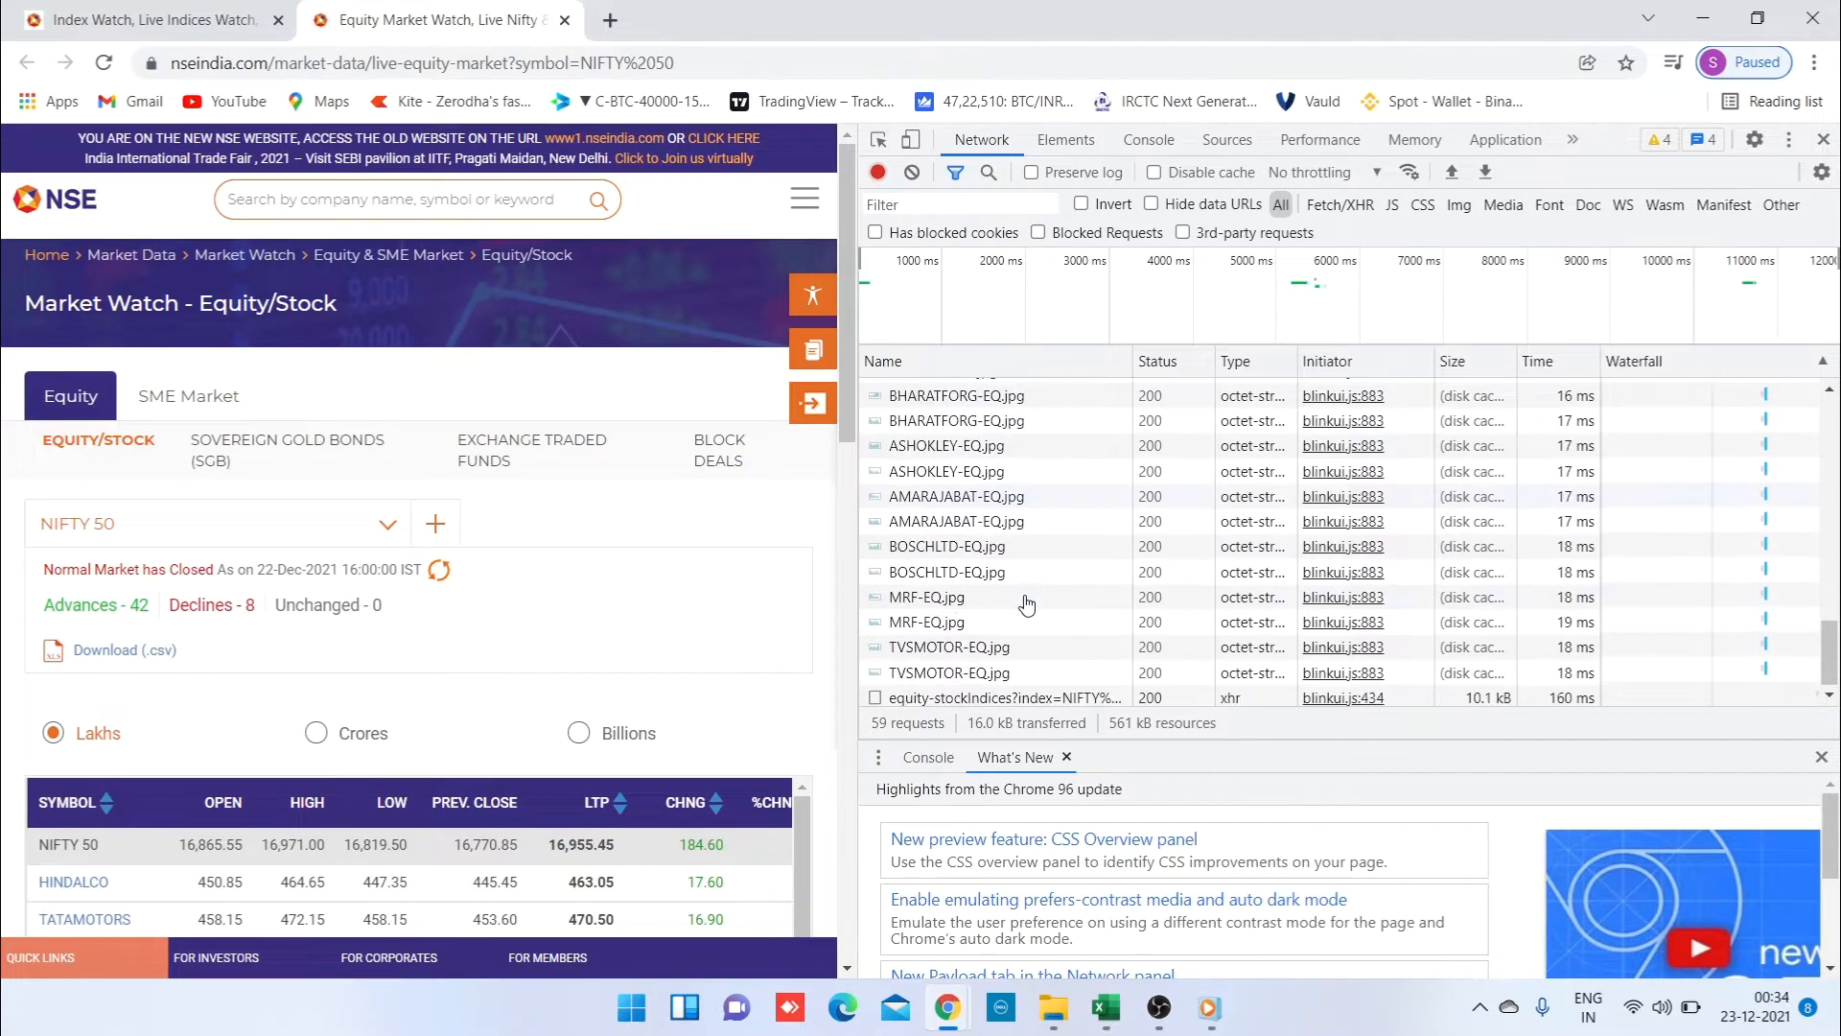
scroll(1026, 602, "up", 15)
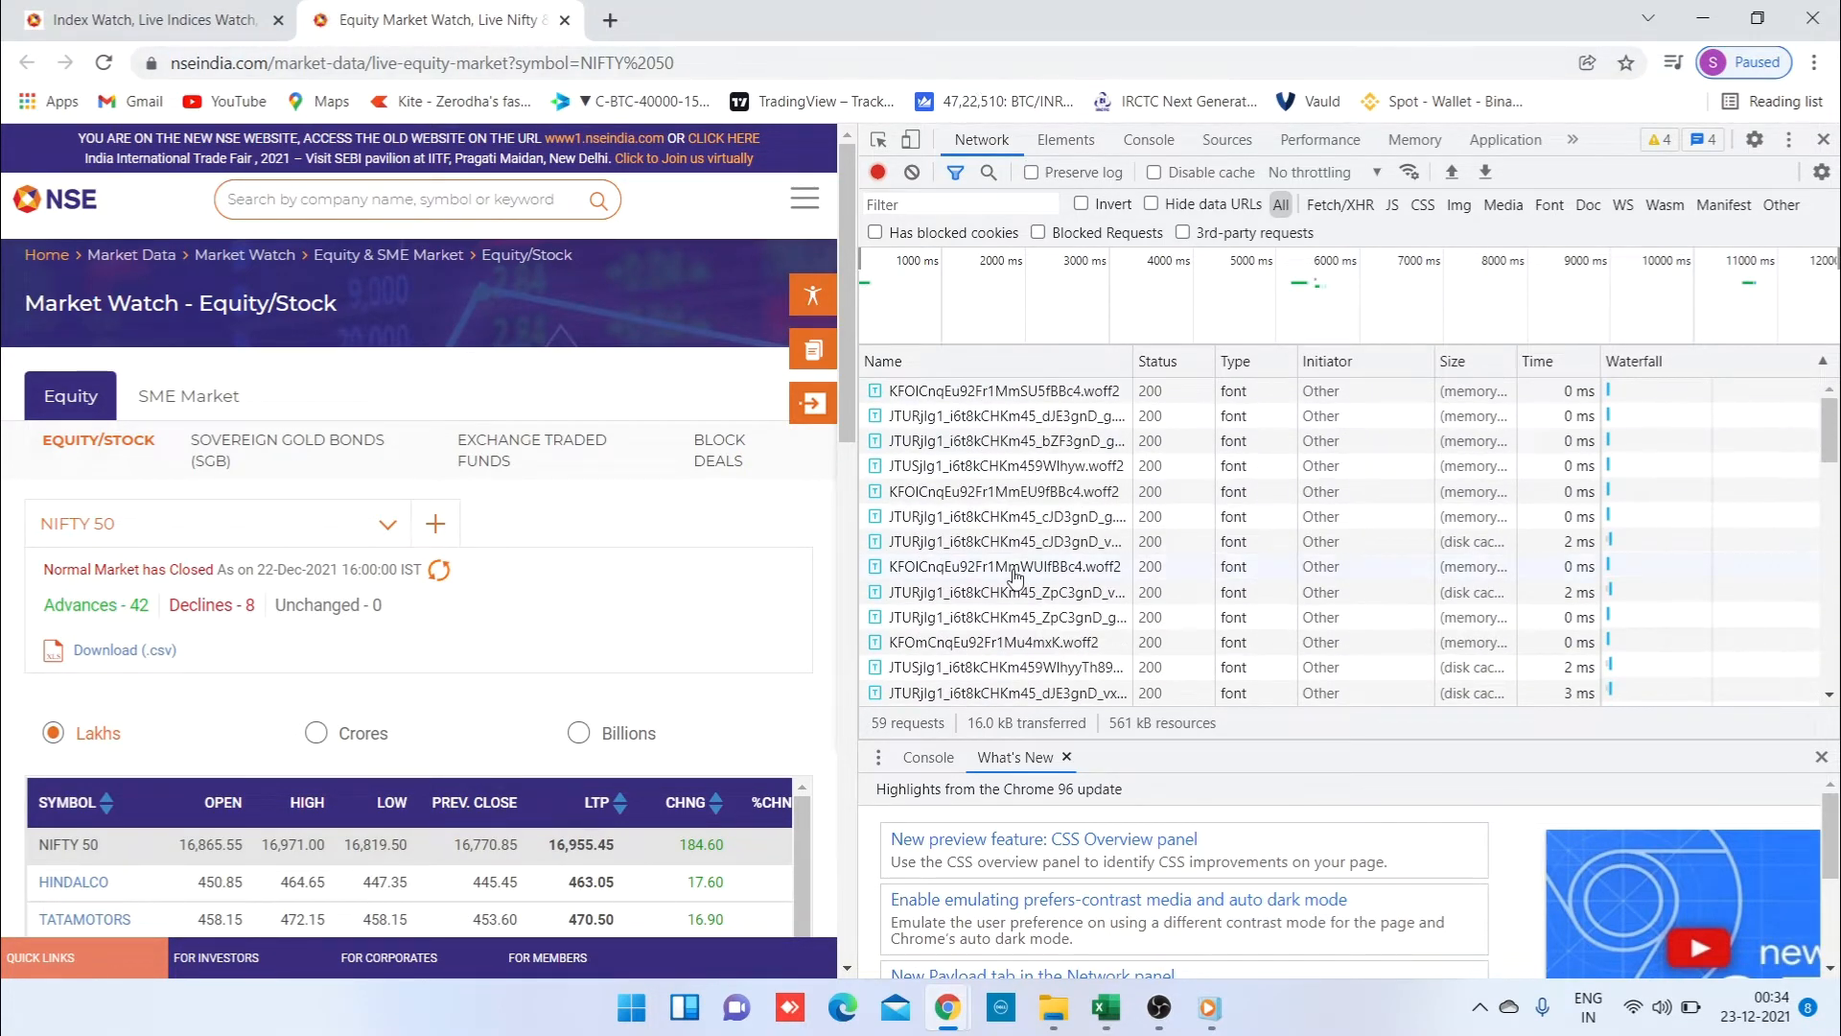
scroll(1016, 575, "down", 15)
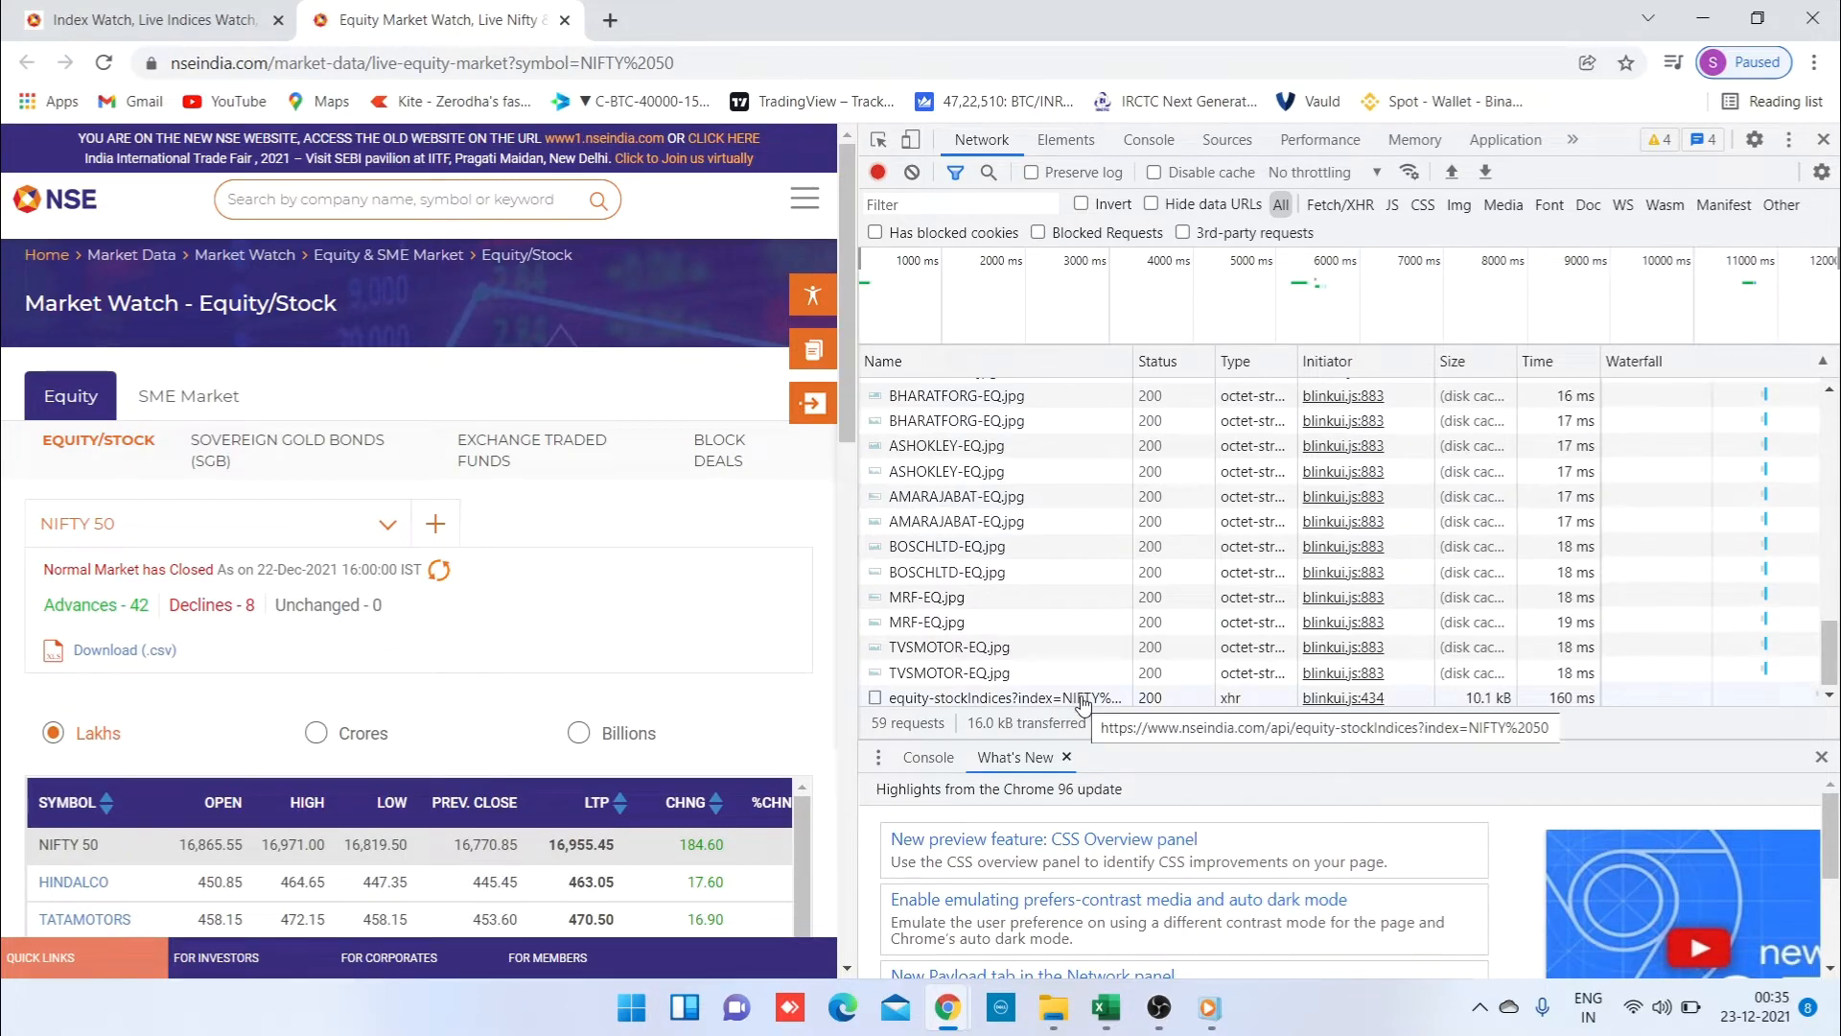
scroll(1055, 575, "up", 15)
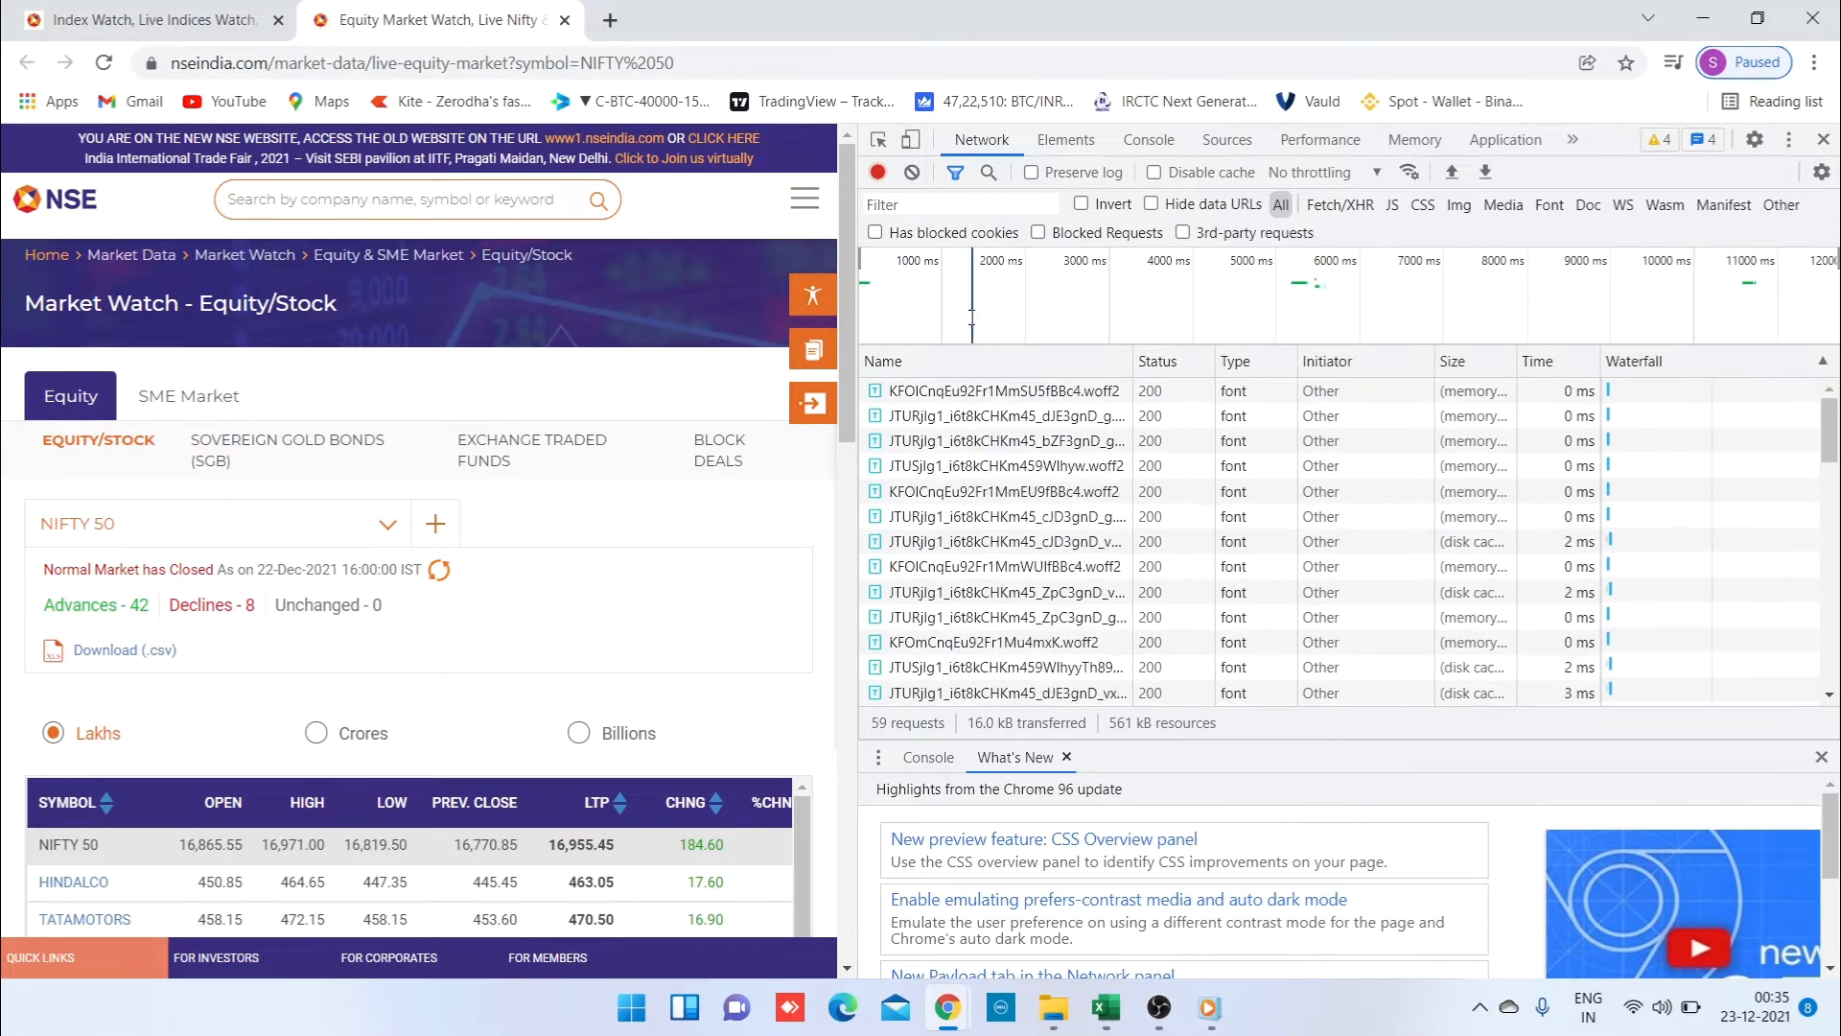
left_click(1008, 203)
type("nifty")
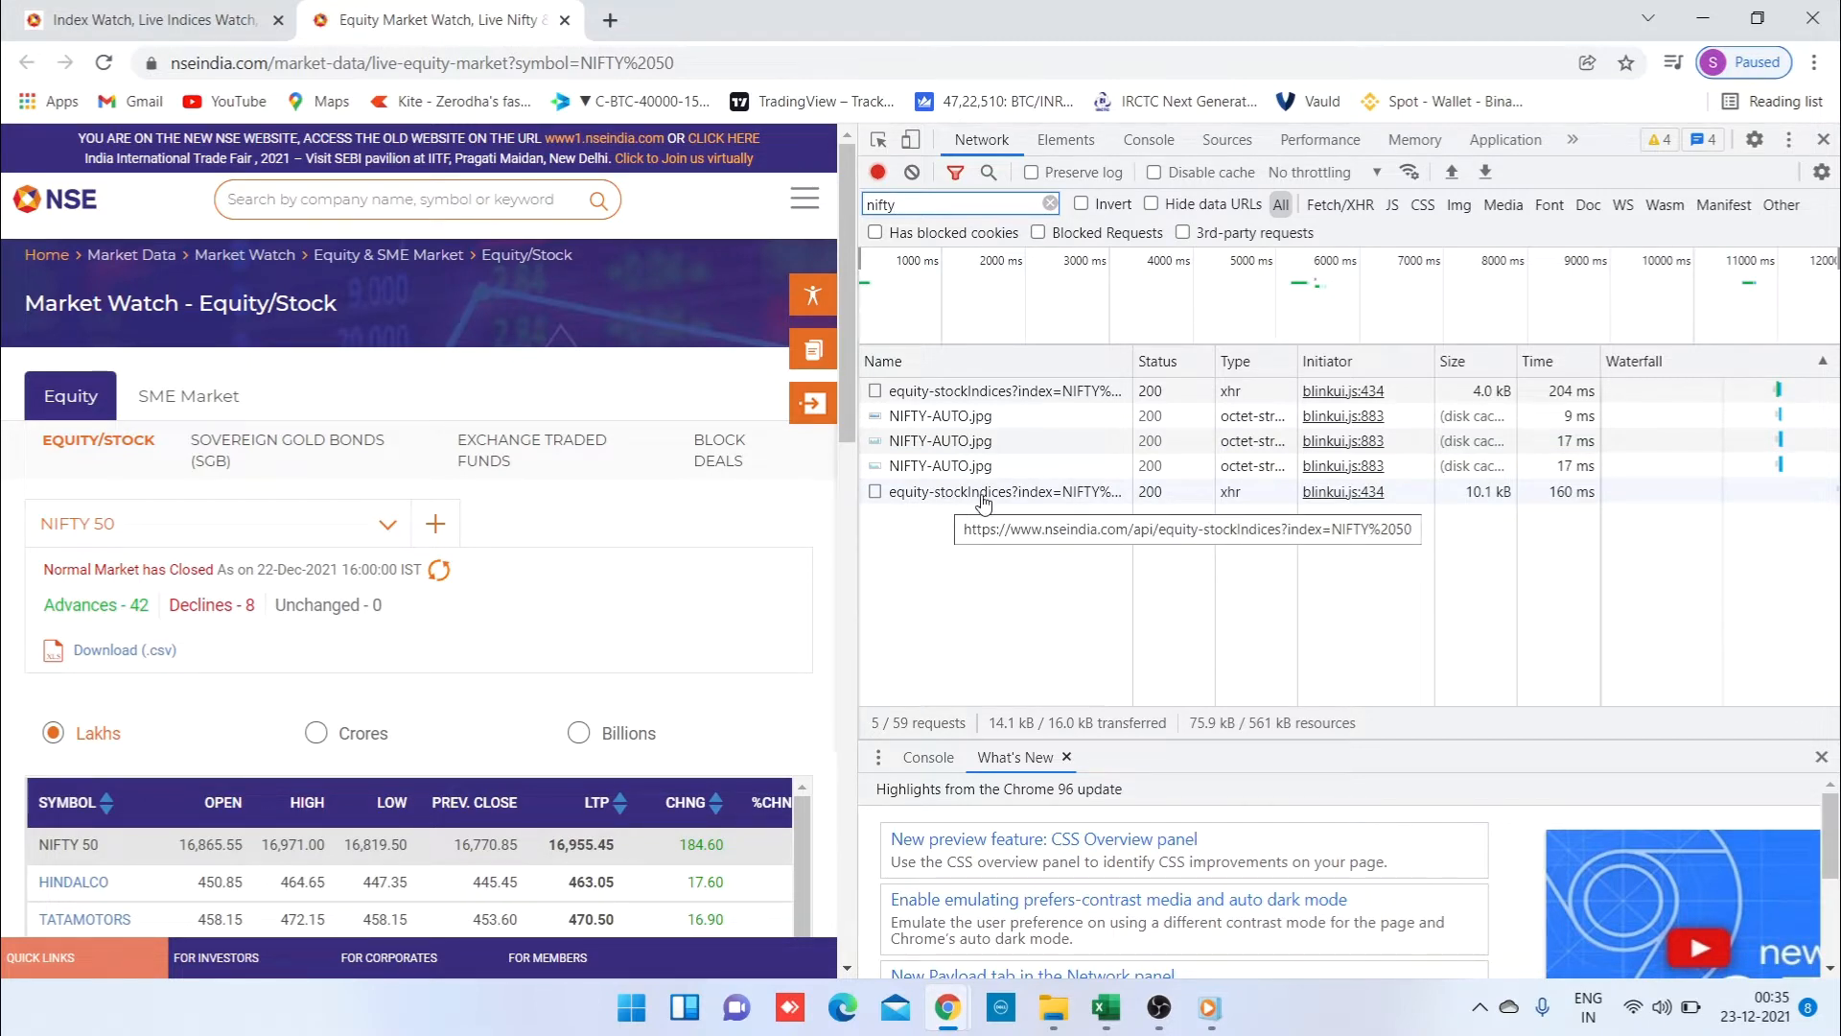
double_click(1046, 492)
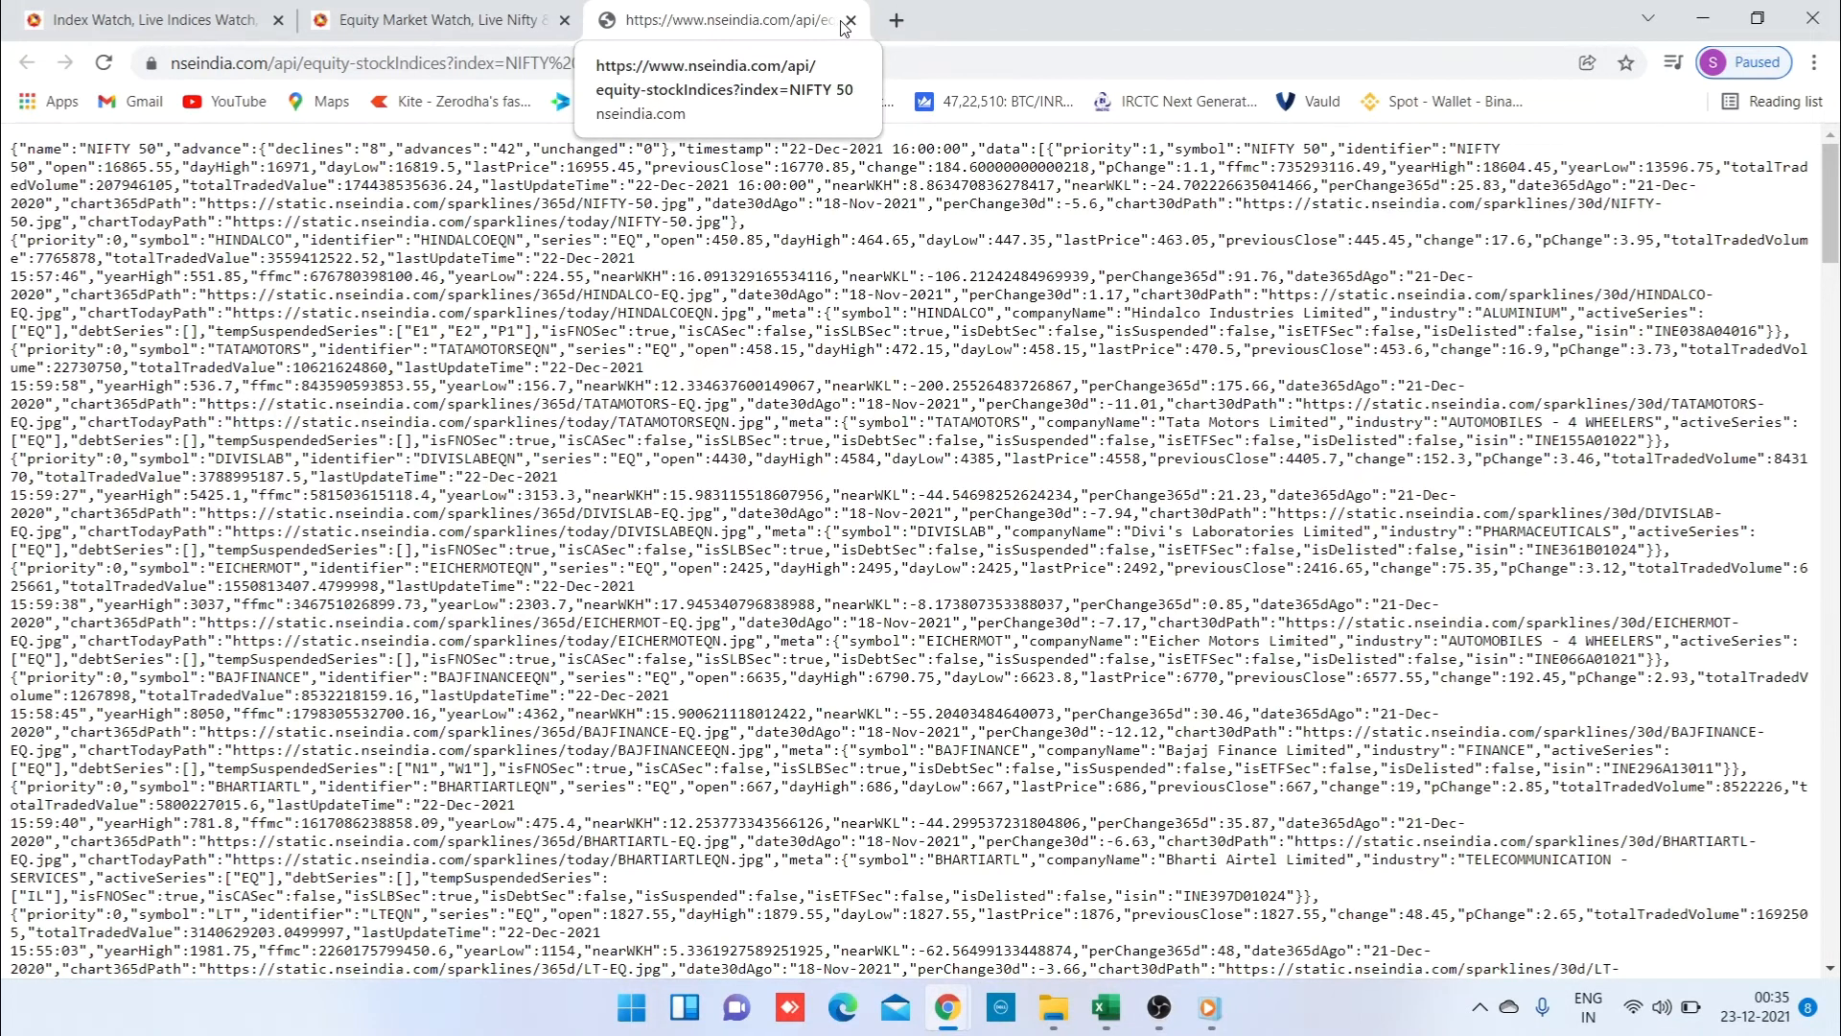
left_click(851, 20)
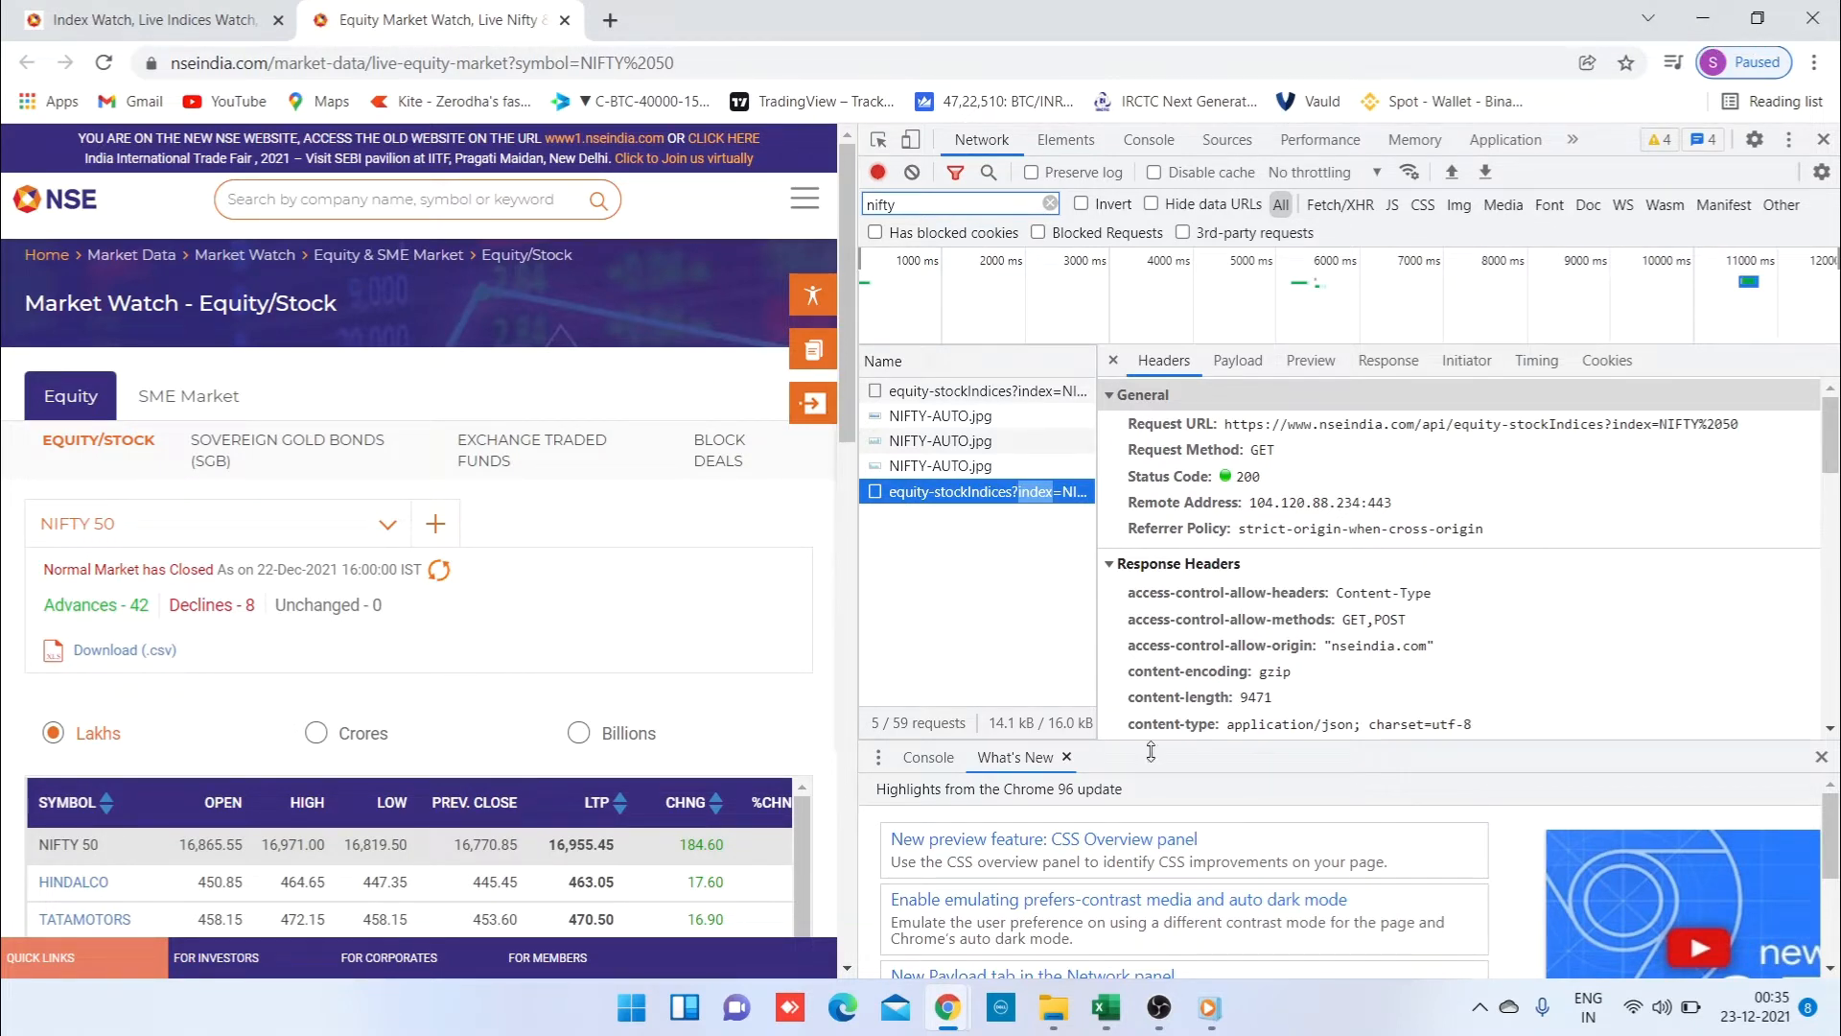
Step: Find Notepad on the computer and start it with a blank document
left_click(631, 1007)
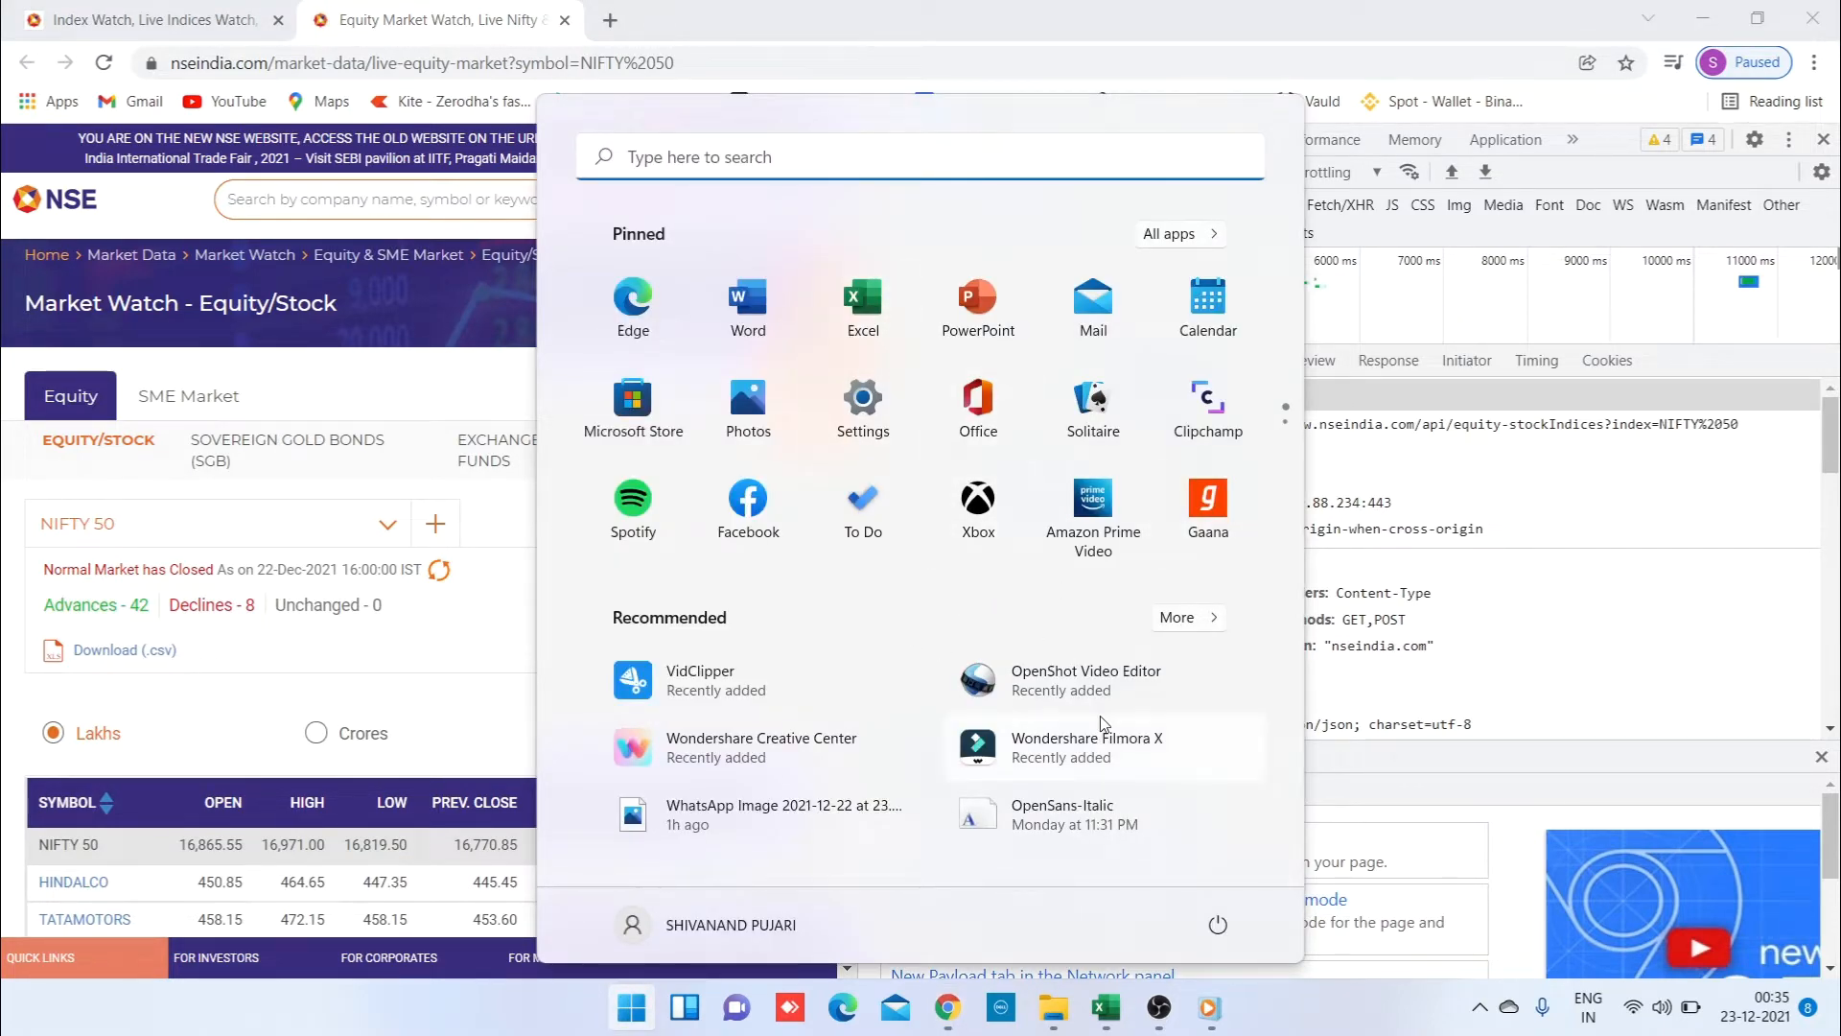
type("not")
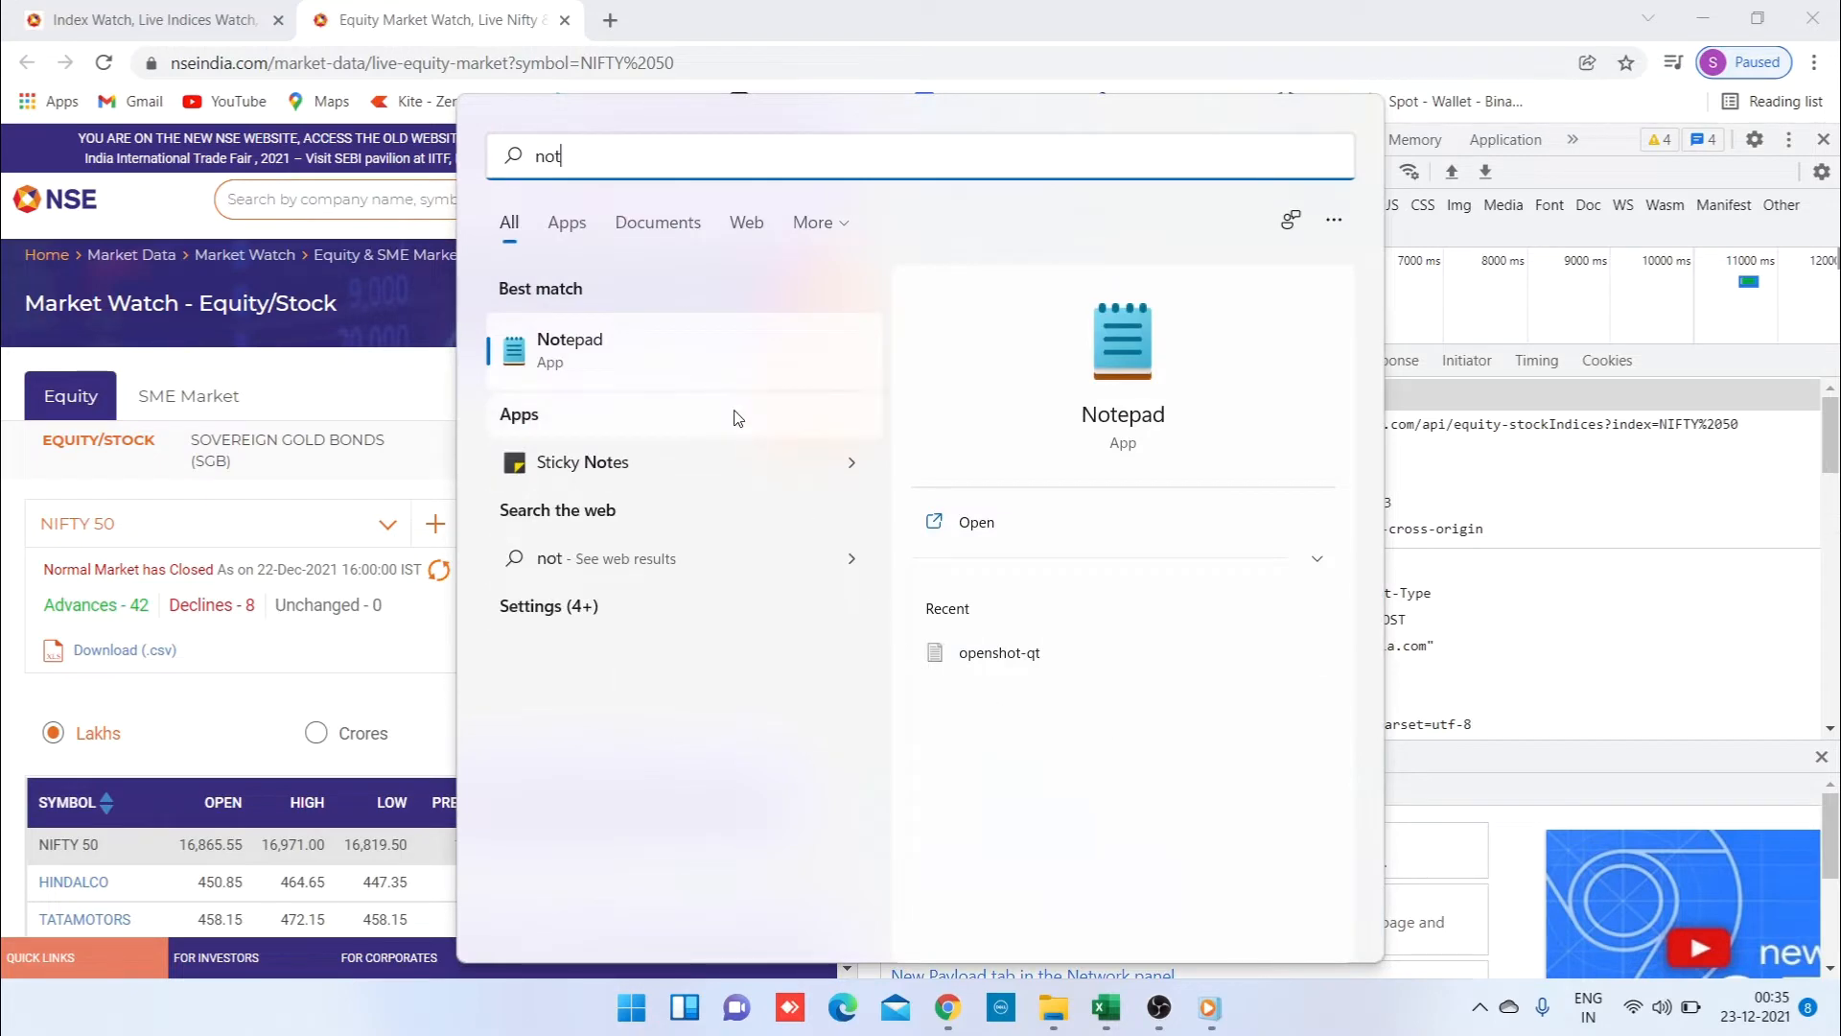
left_click(707, 351)
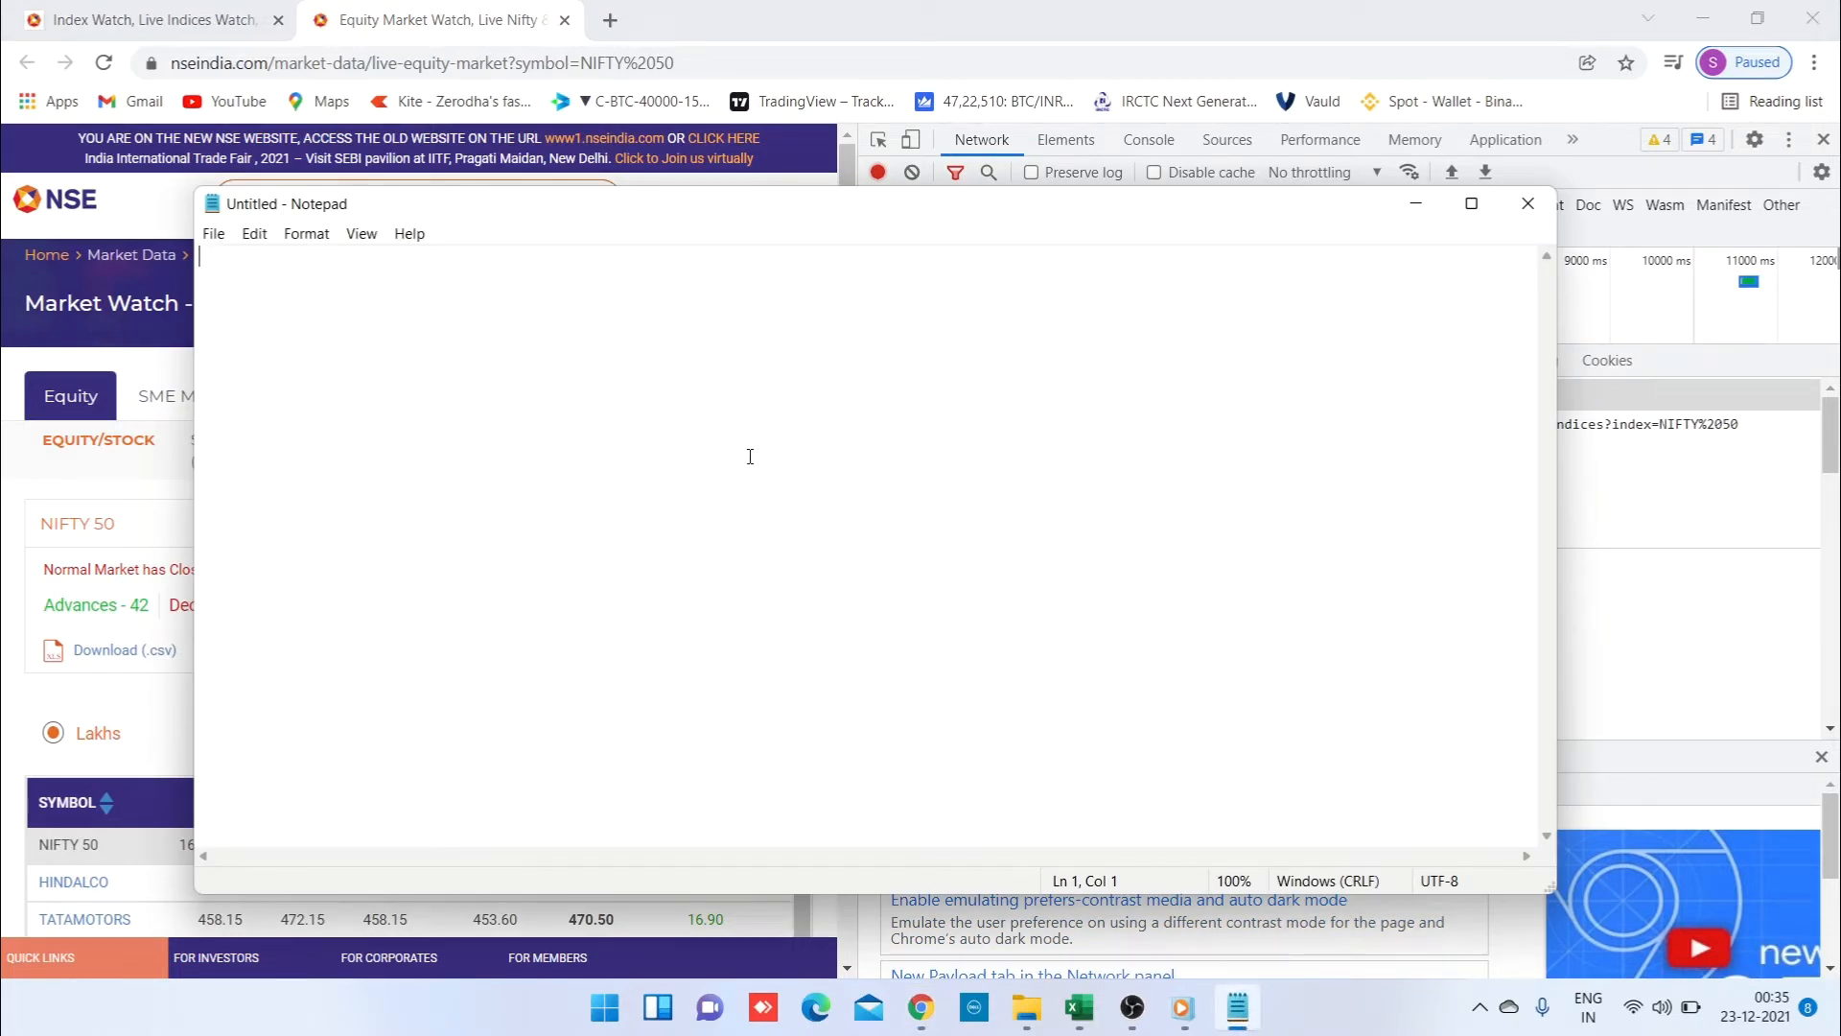
Step: Copy the Request URL line from the NIFTY 50 request's headers into the blank Notepad document and add two line breaks after it
left_click(1635, 510)
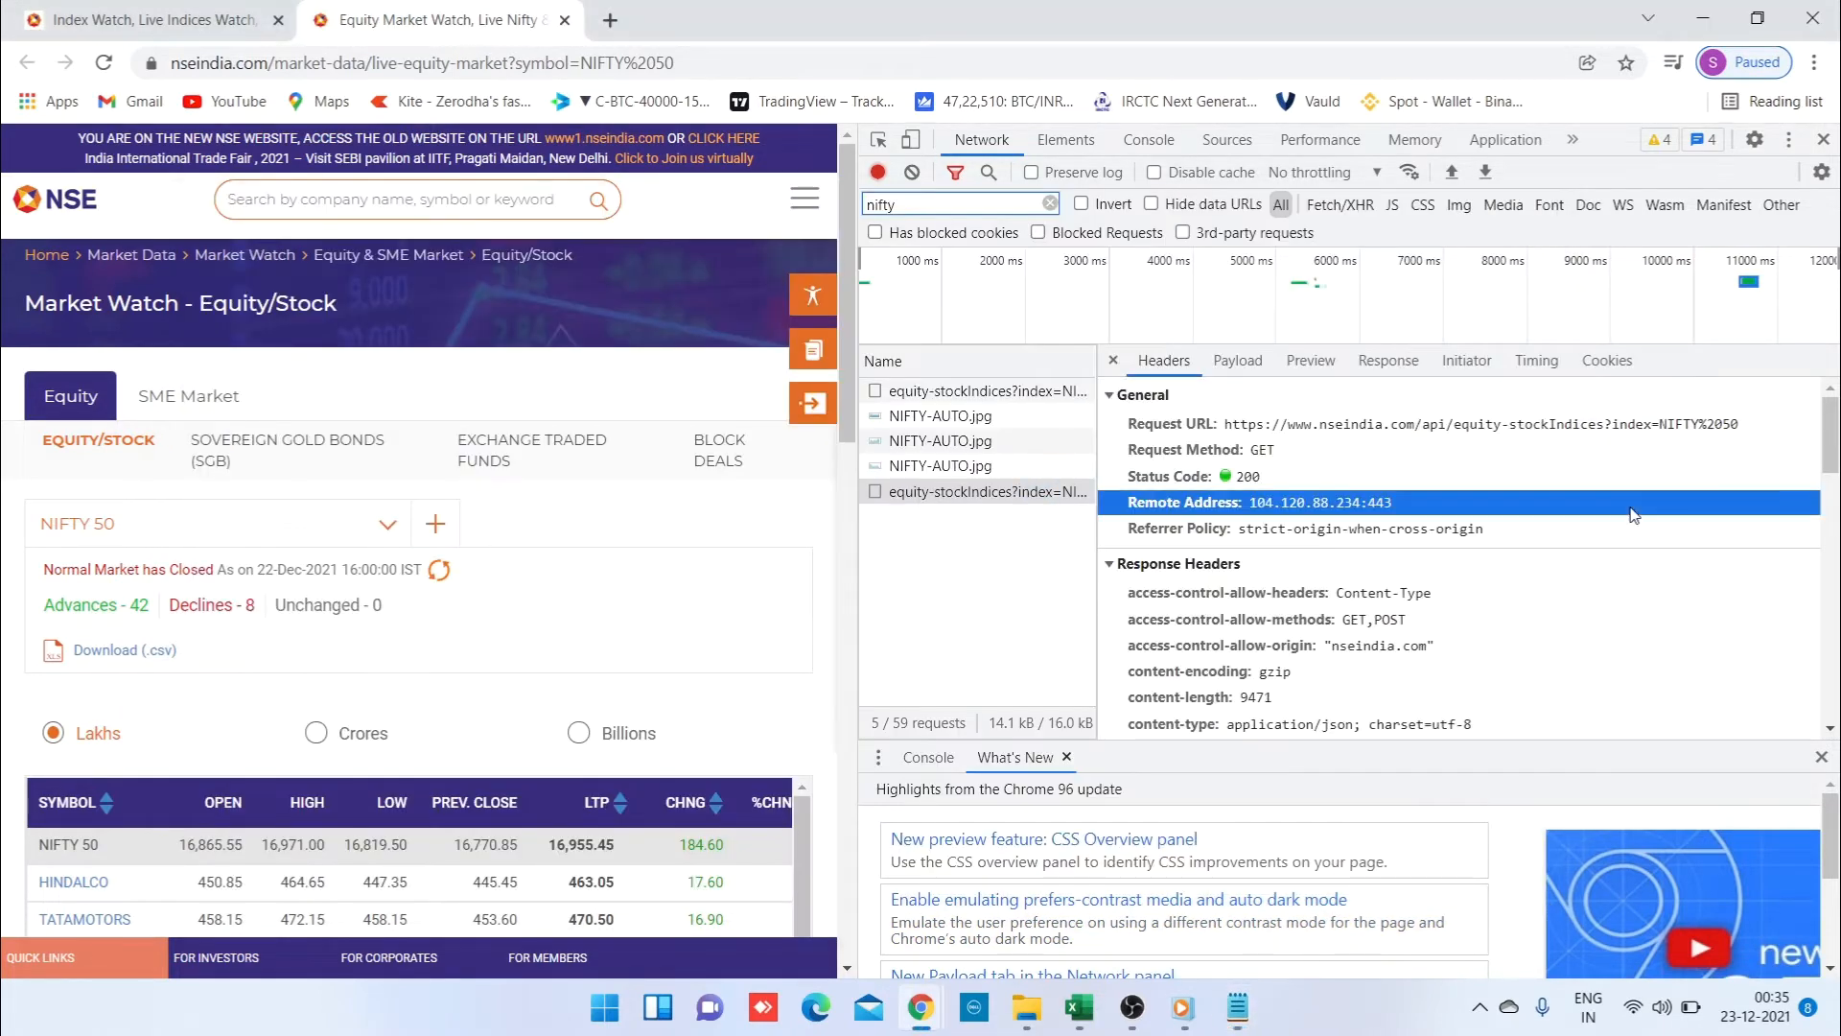
left_click(1127, 427)
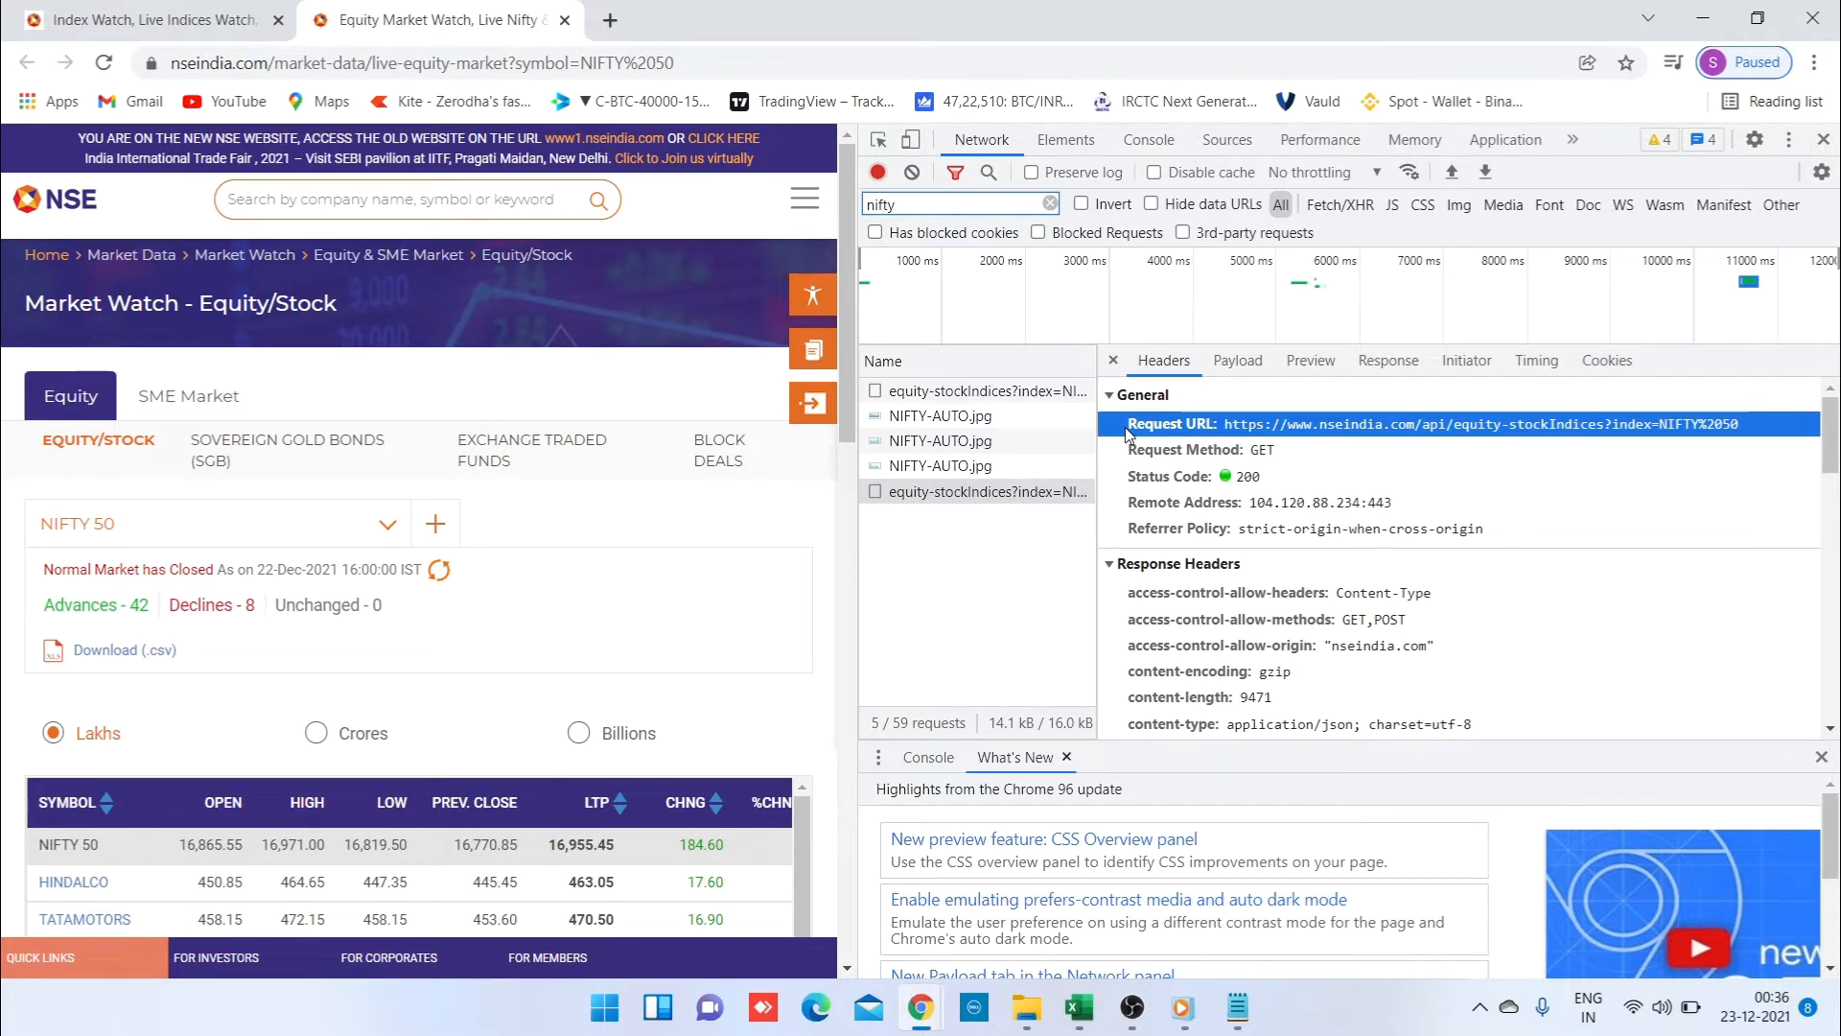
left_click_drag(1125, 428, 1745, 437)
key("ctrl+c")
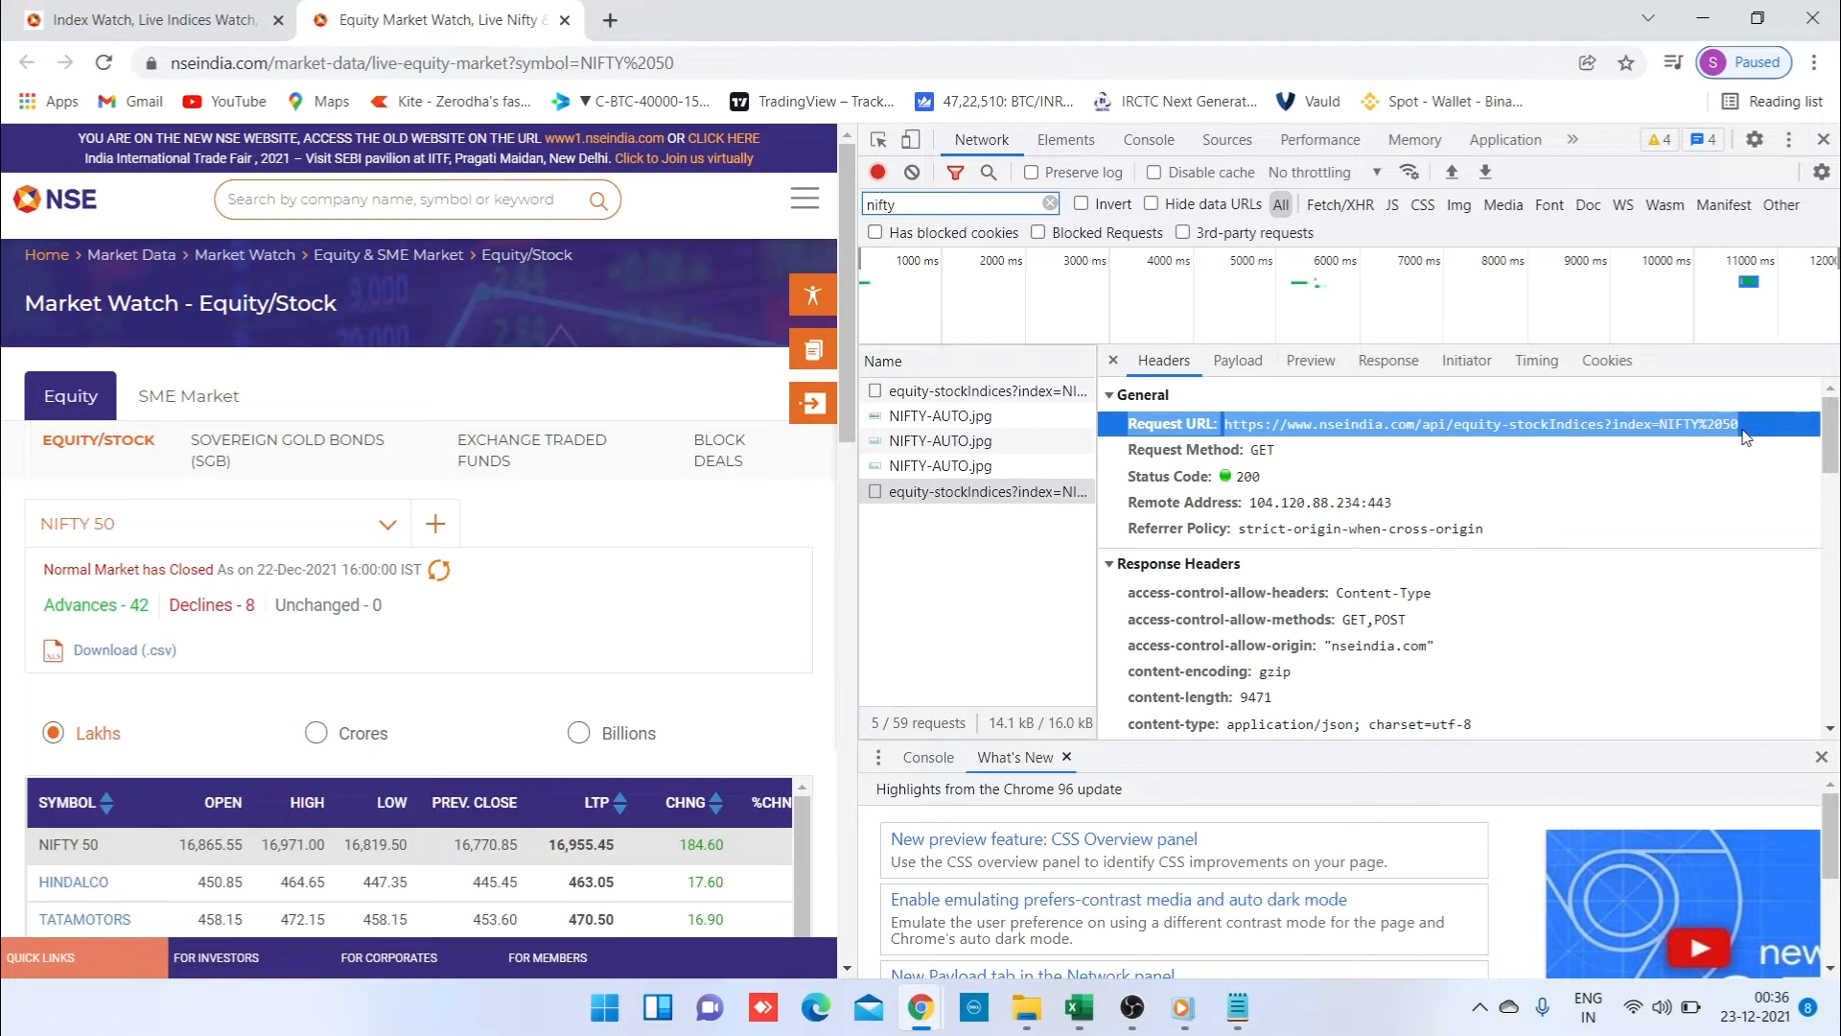
left_click(1238, 1005)
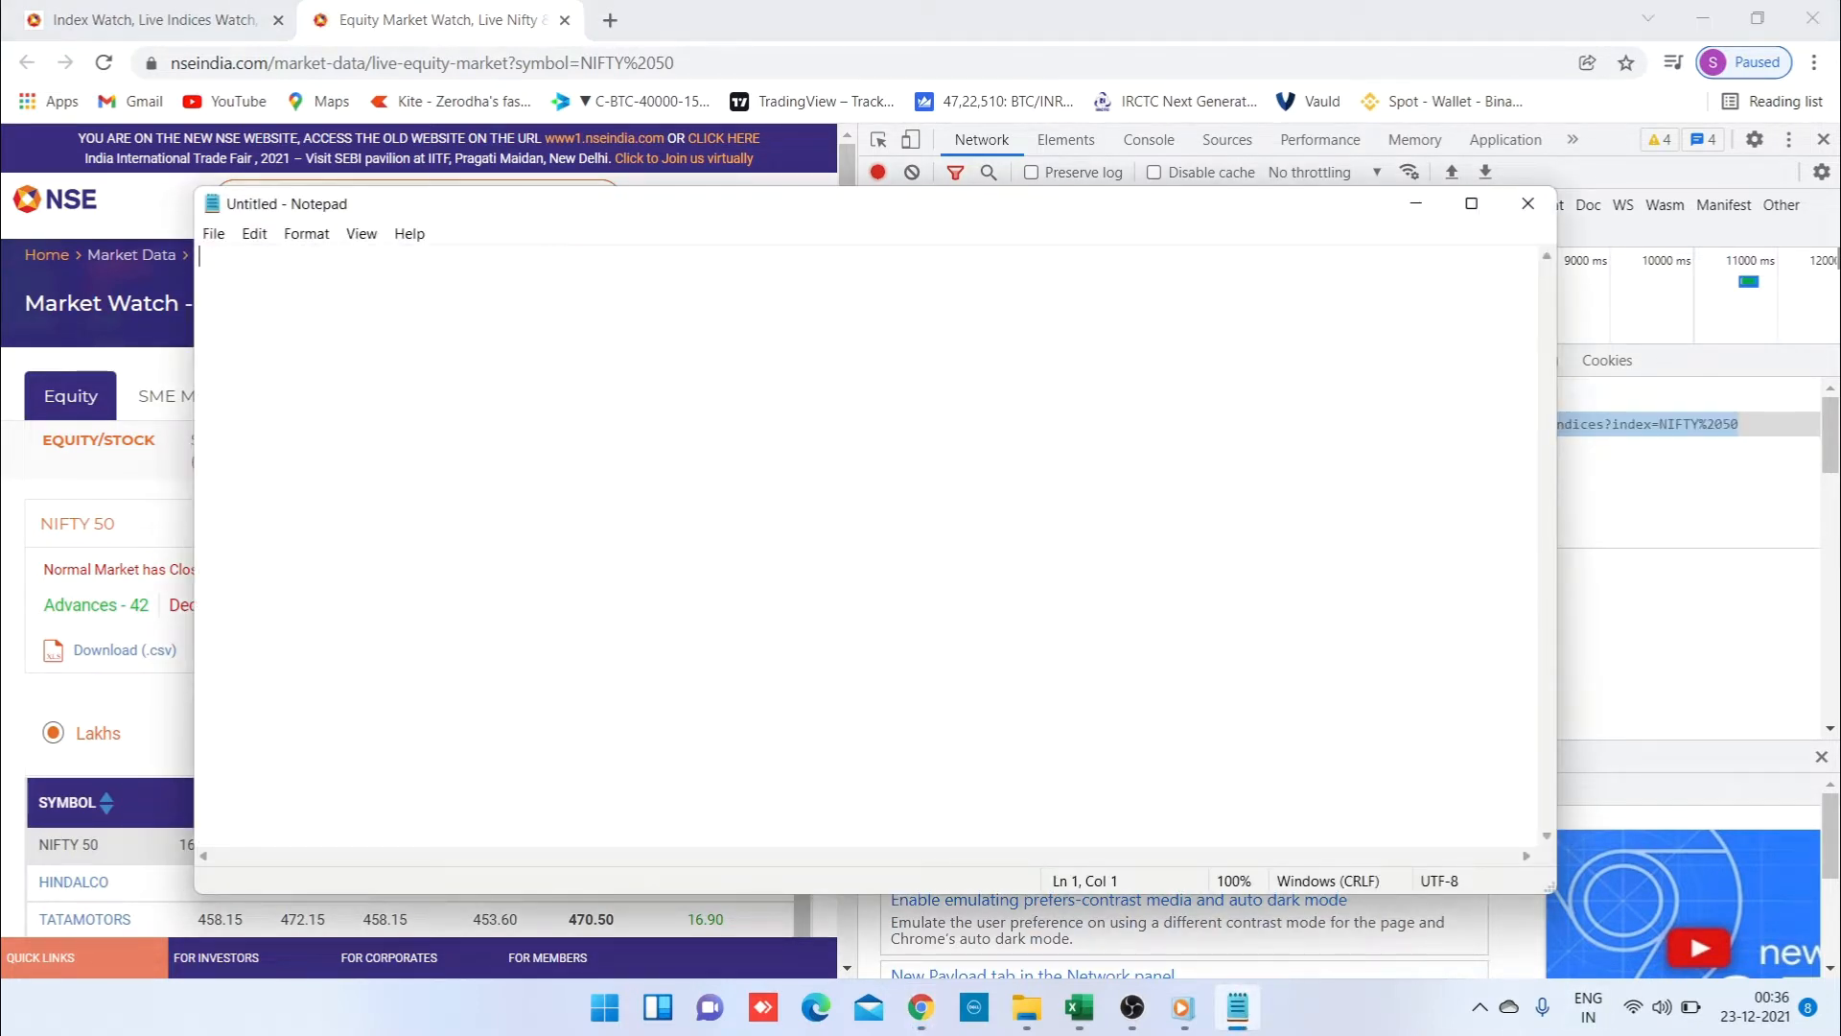
key("ctrl+v")
key("Return")
key("Return")
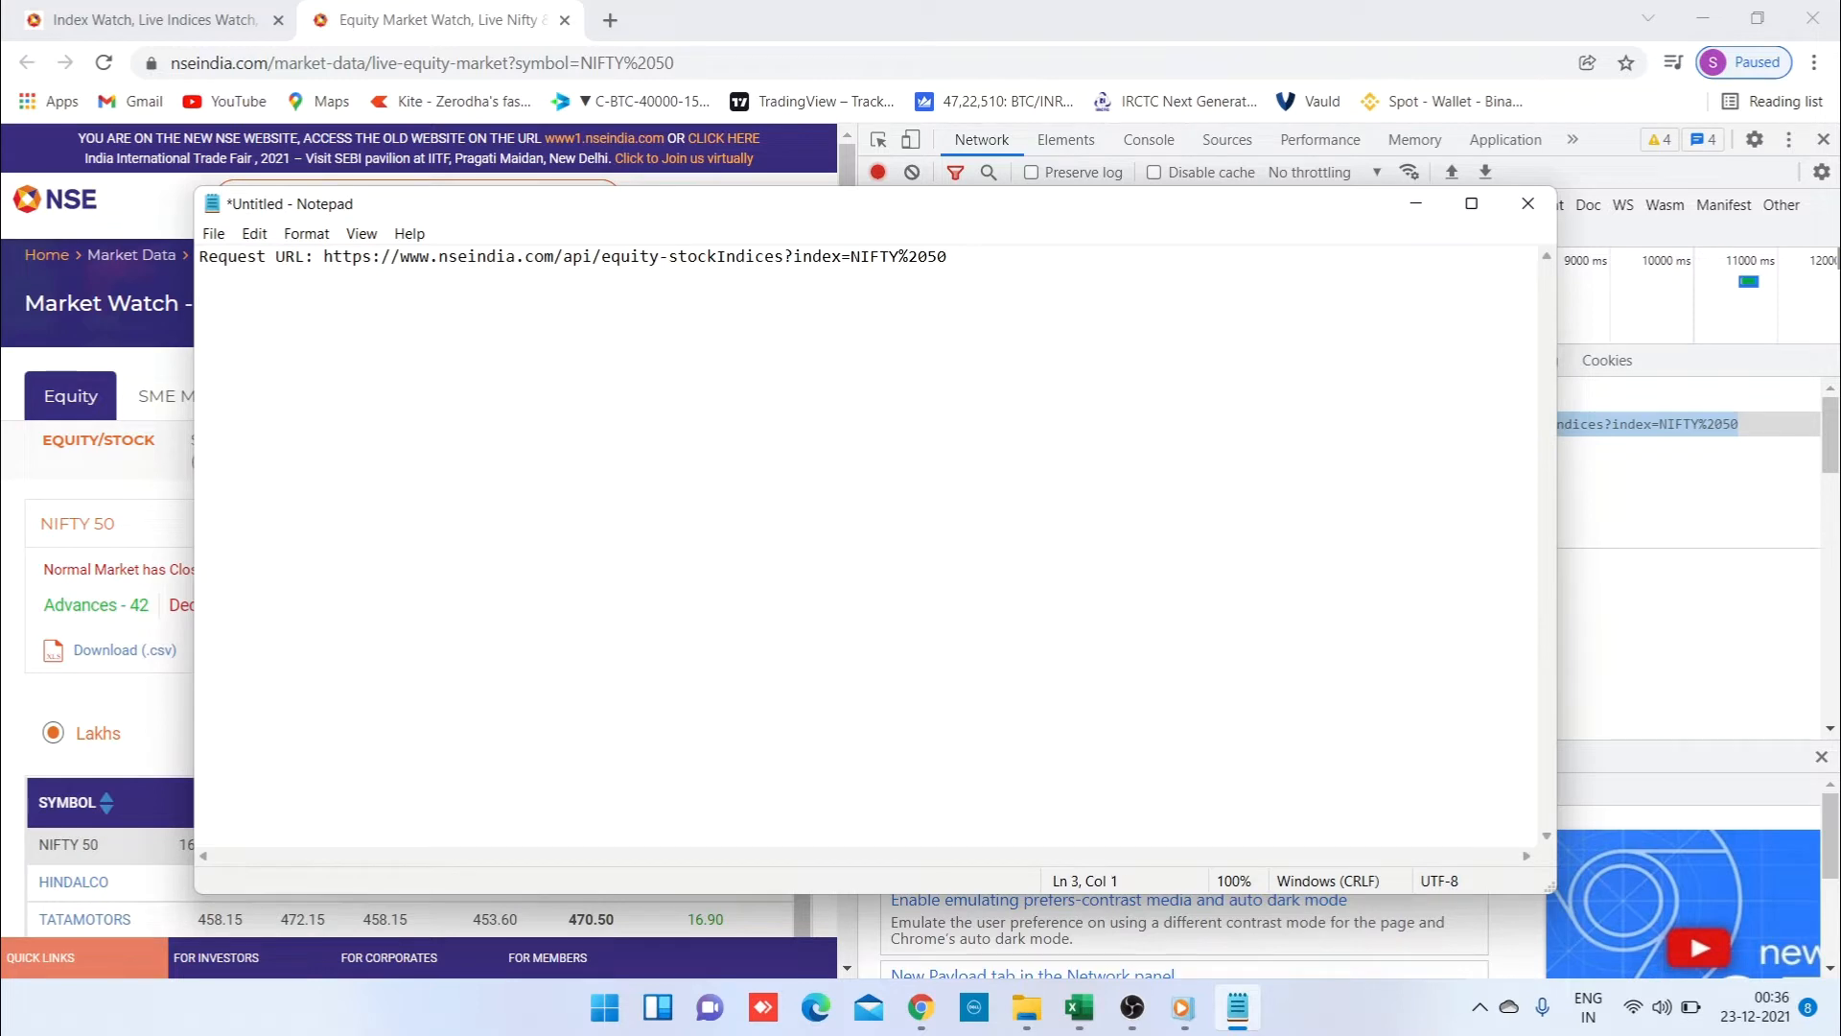
Step: Copy the accept-encoding: gzip entry from the NIFTY 50 request's Request Headers into the Notepad document, followed by two line breaks
left_click(1590, 602)
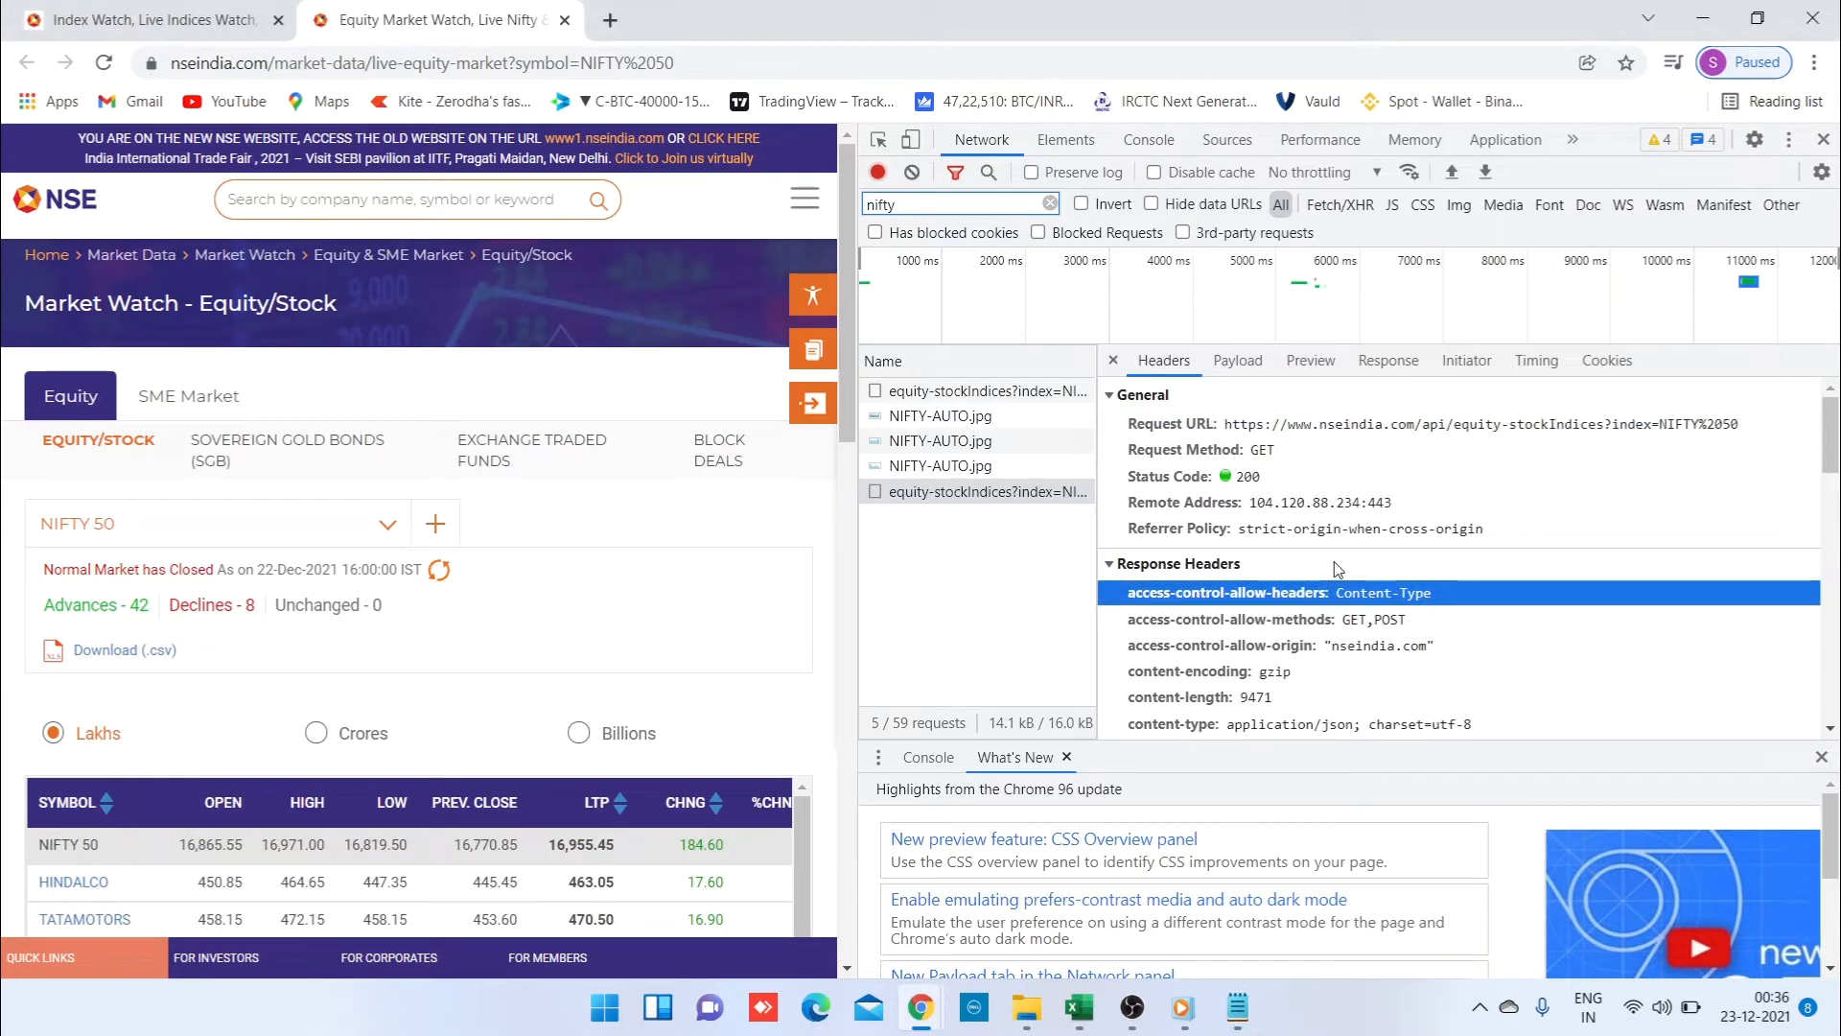
scroll(1337, 568, "down", 3)
scroll(1337, 568, "up", 1)
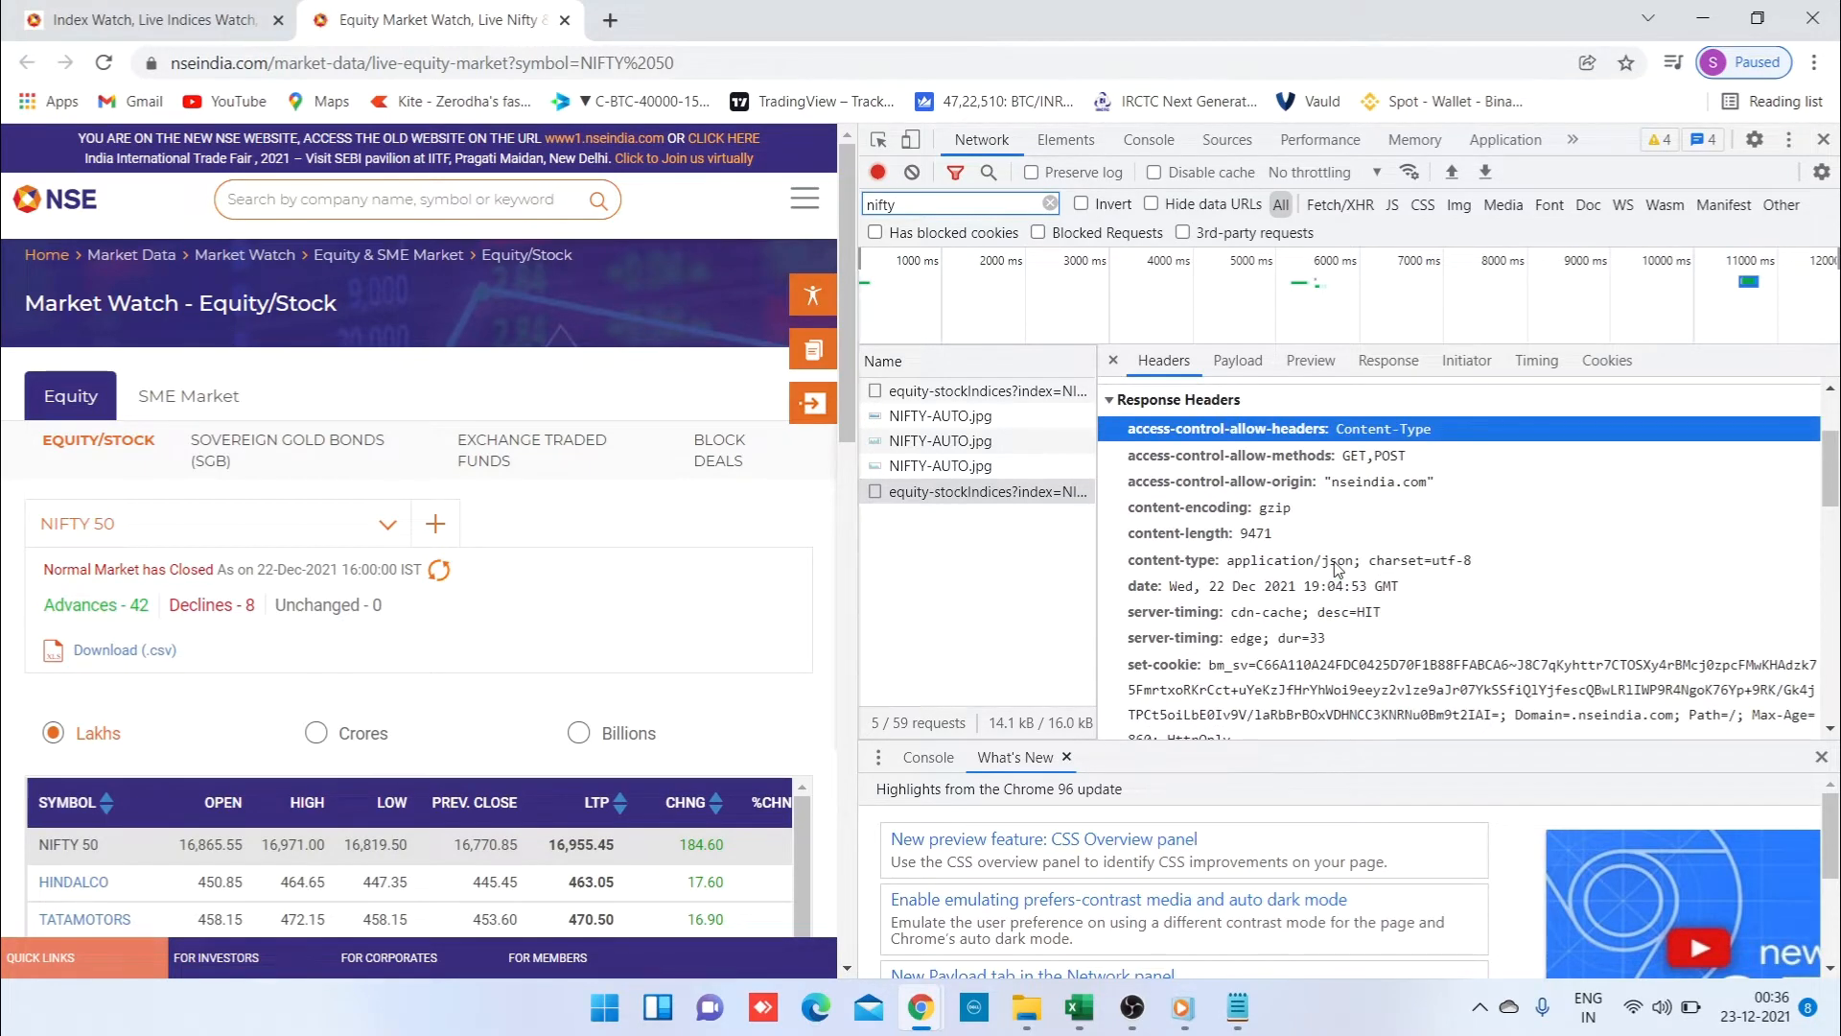
scroll(1337, 568, "down", 1)
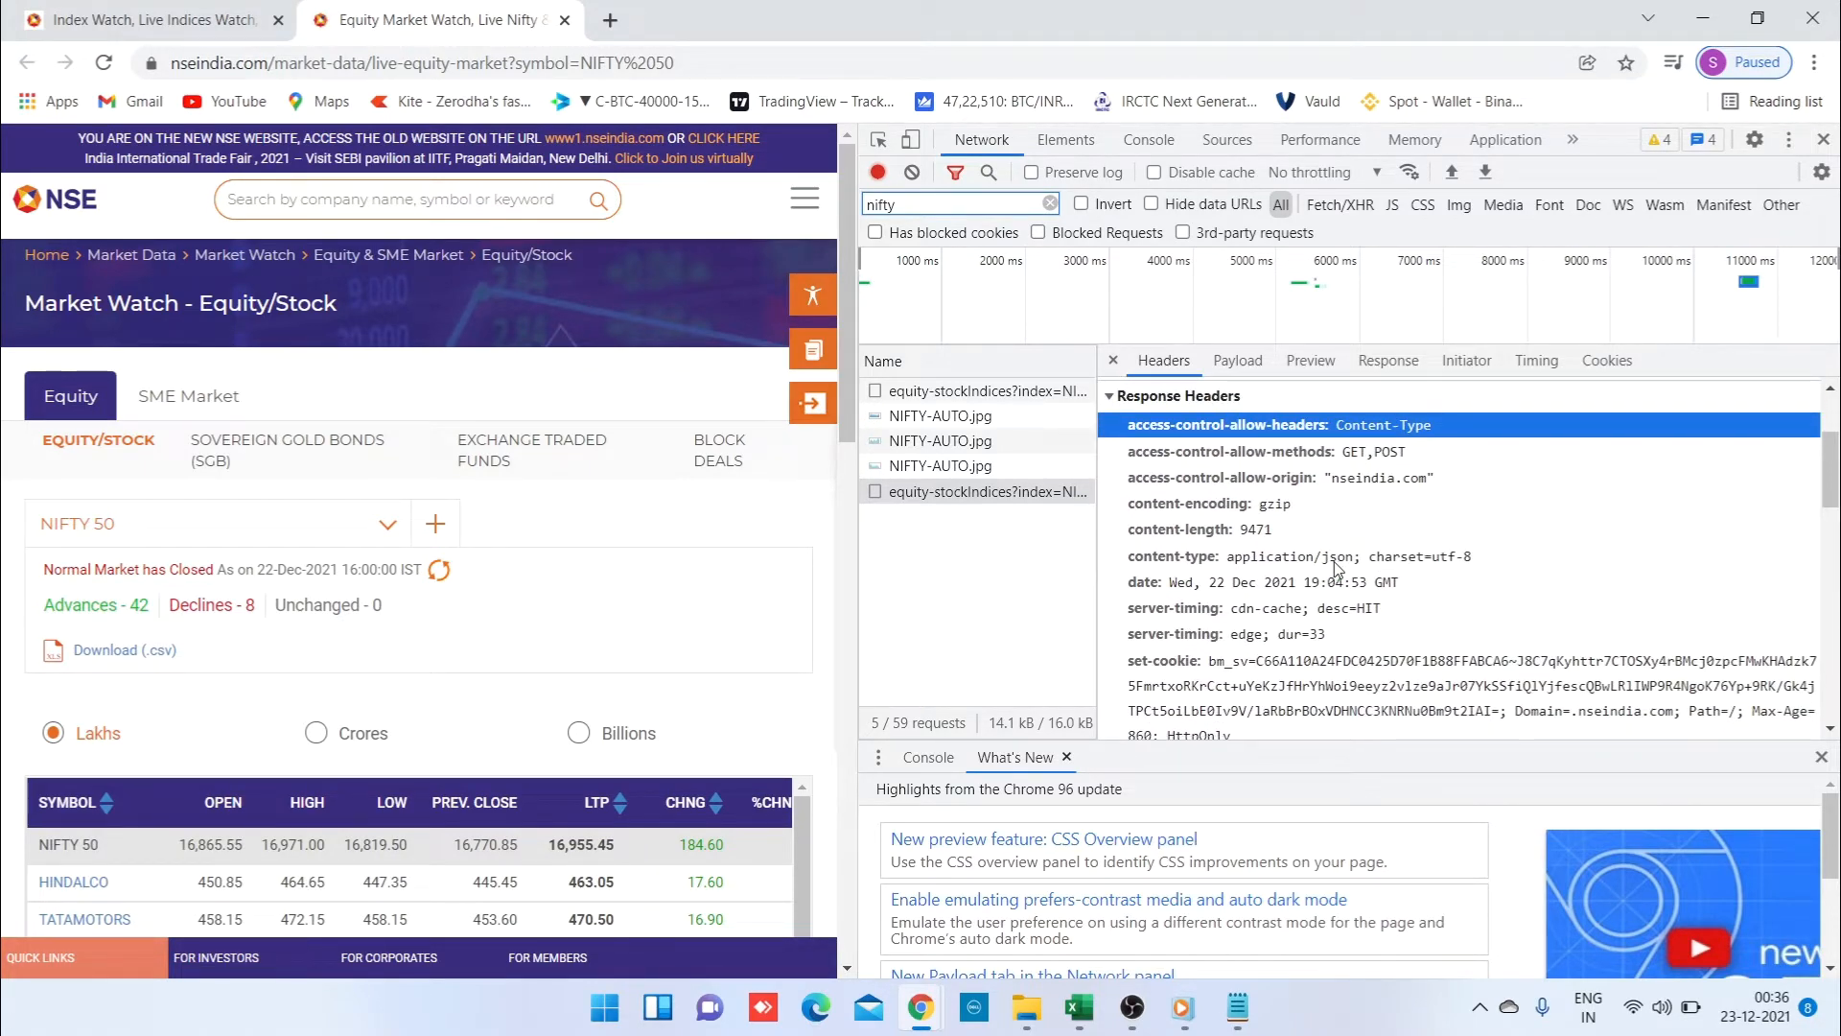
scroll(1335, 564, "down", 3)
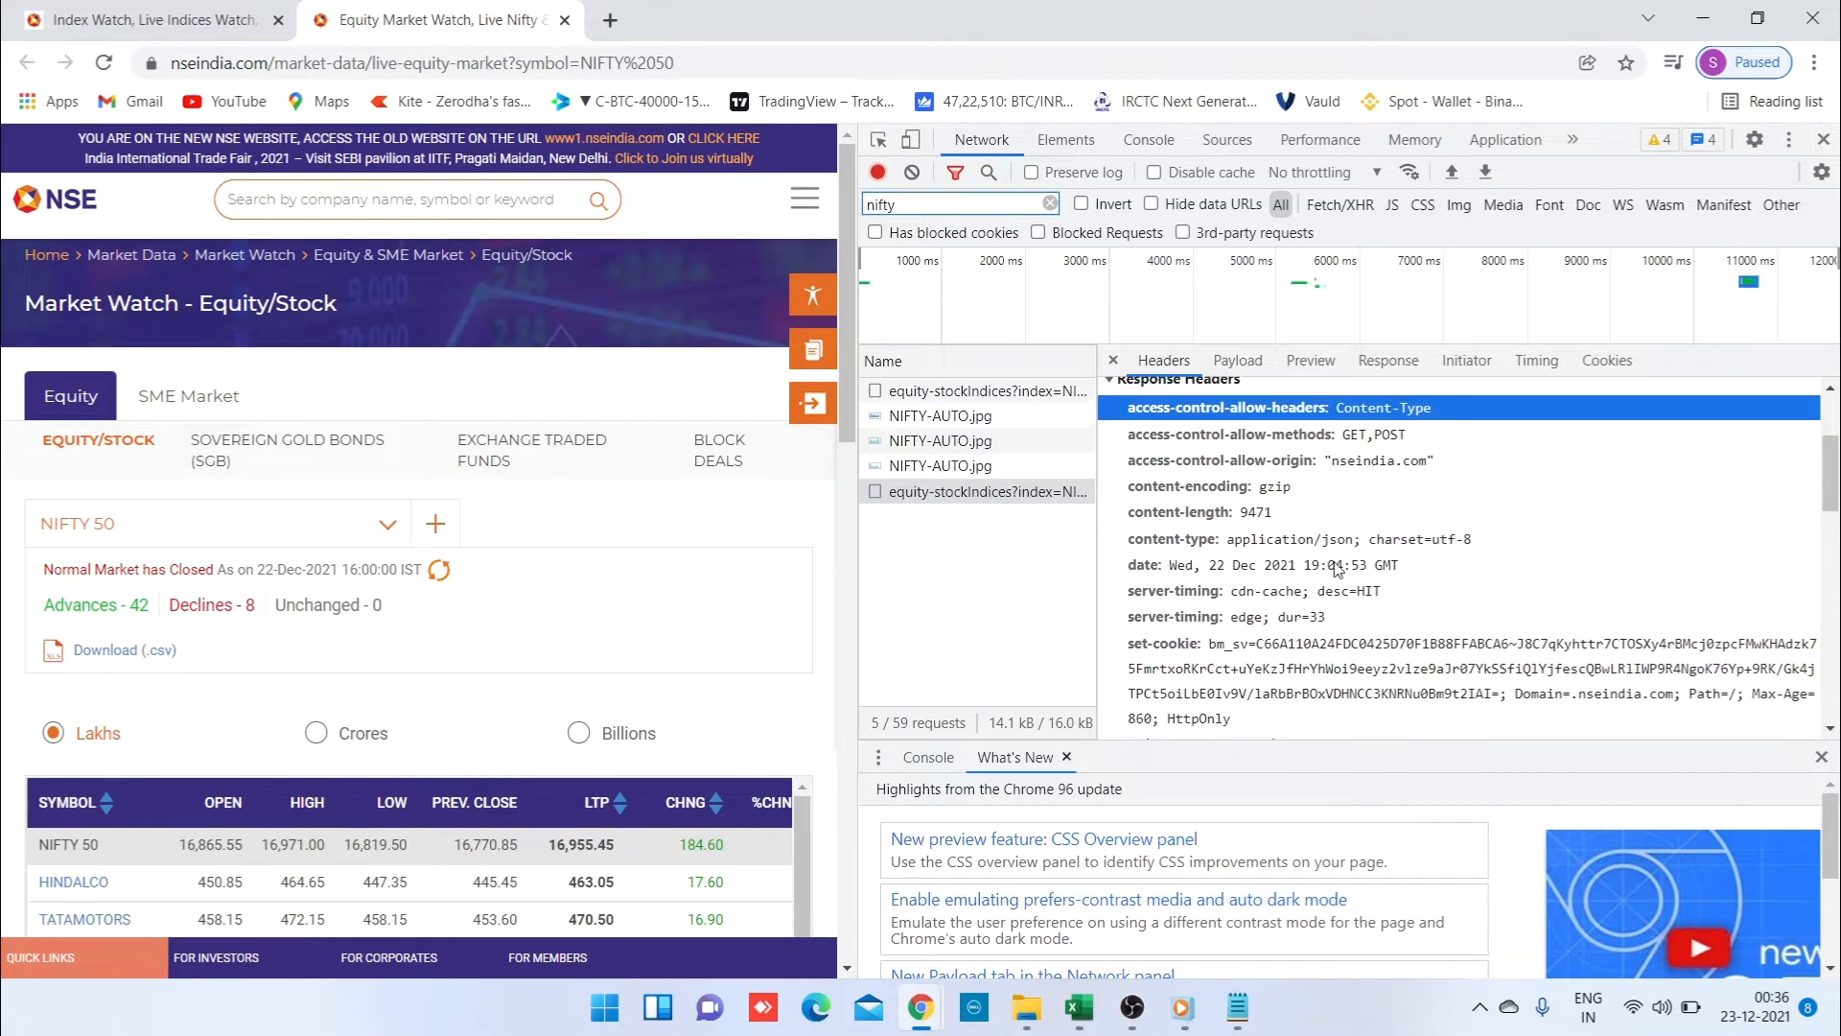
scroll(1338, 568, "down", 5)
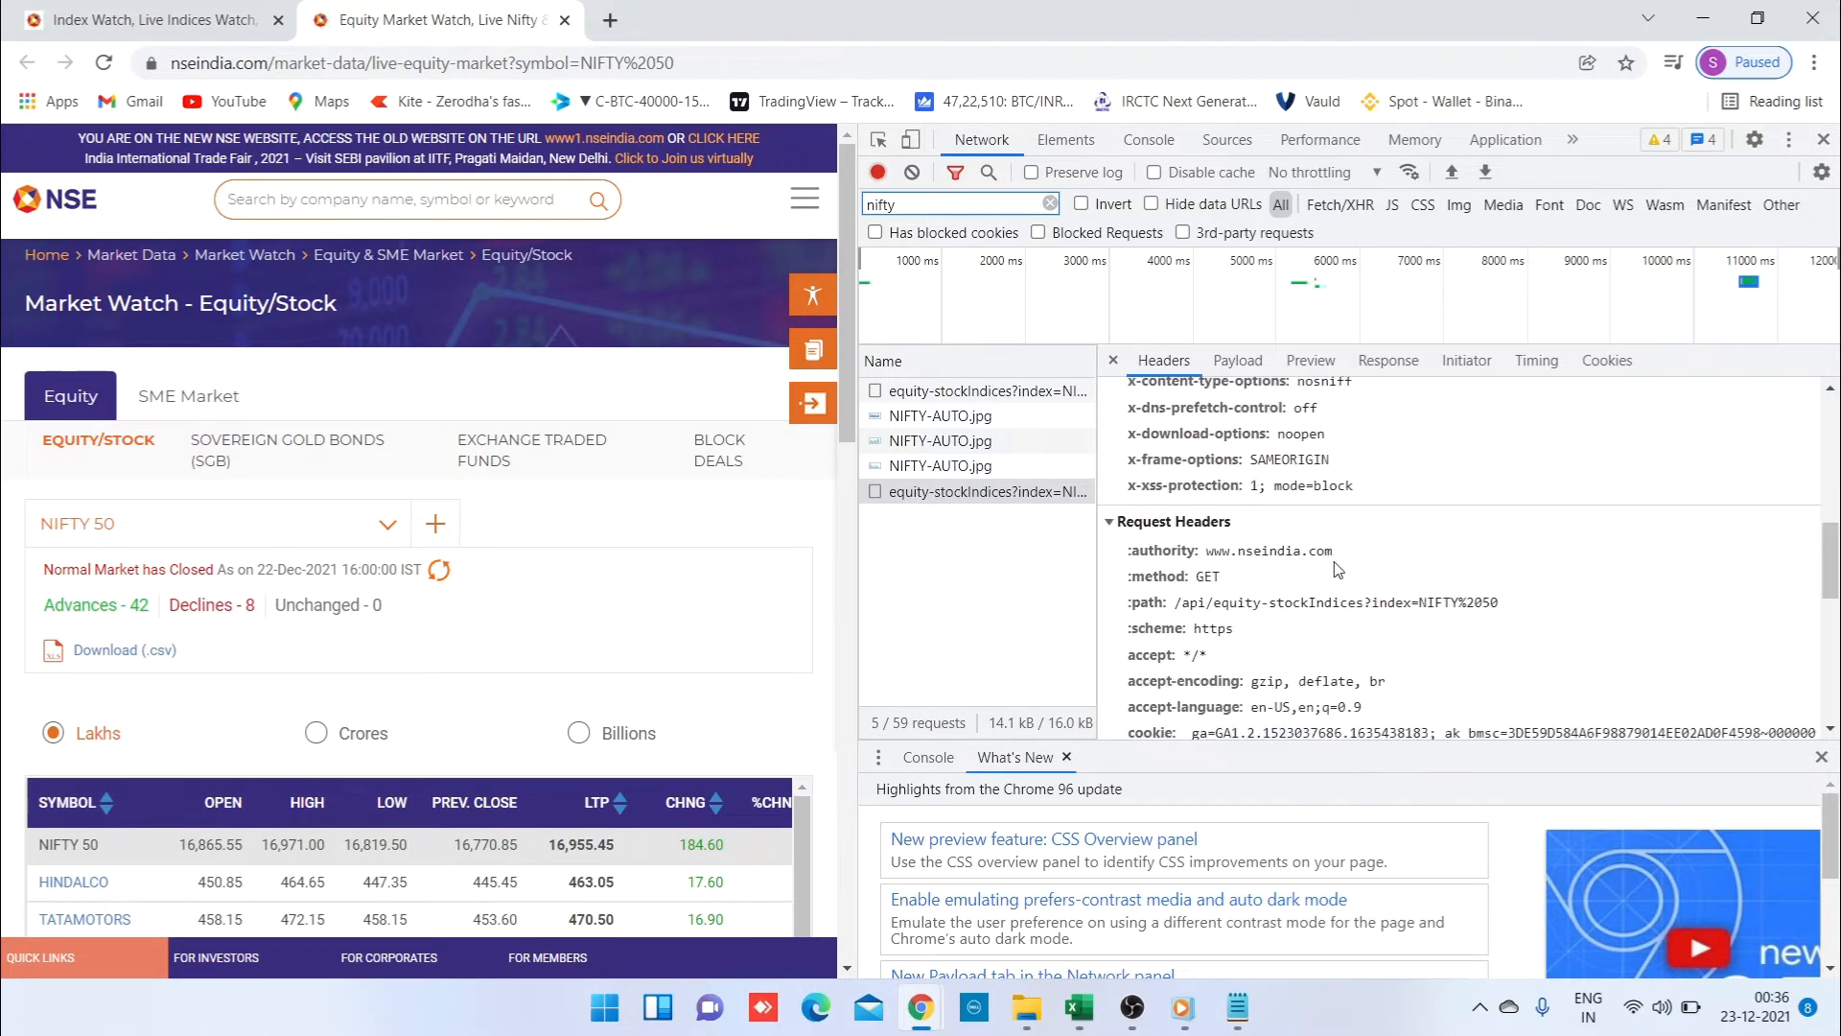
scroll(1338, 568, "down", 3)
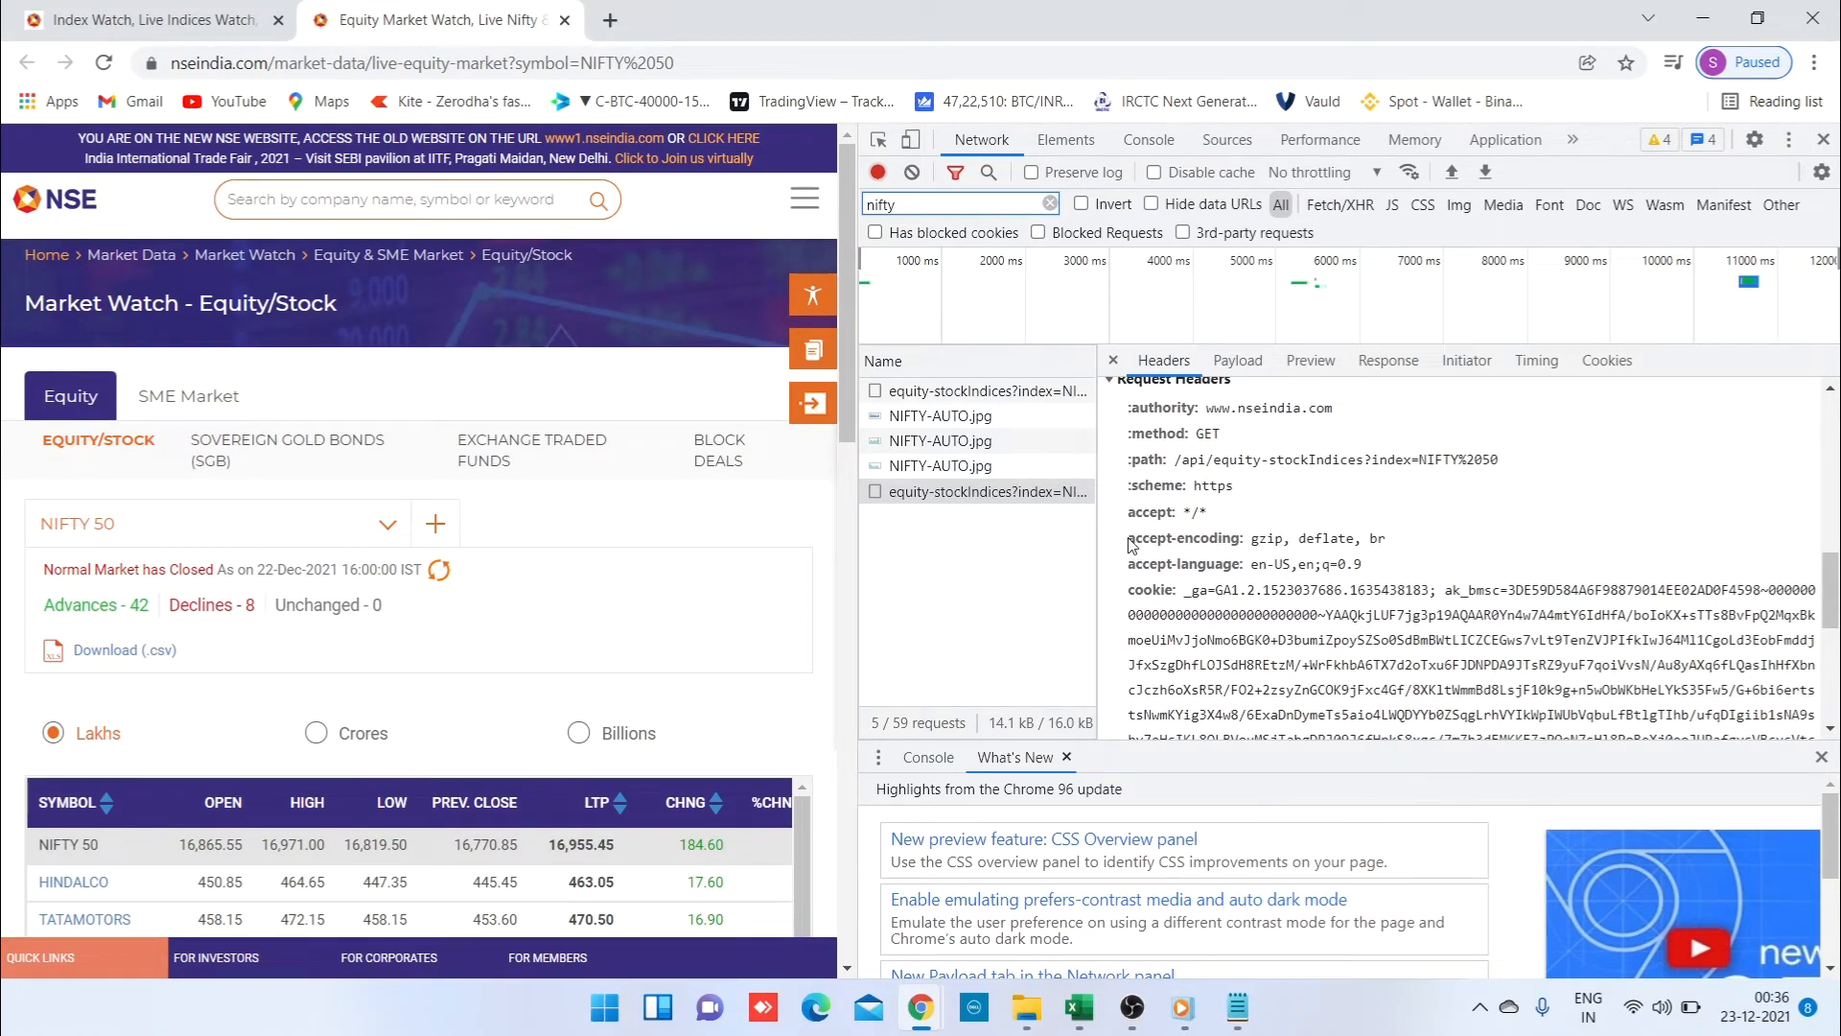
left_click_drag(1129, 540, 1285, 541)
key("ctrl+c")
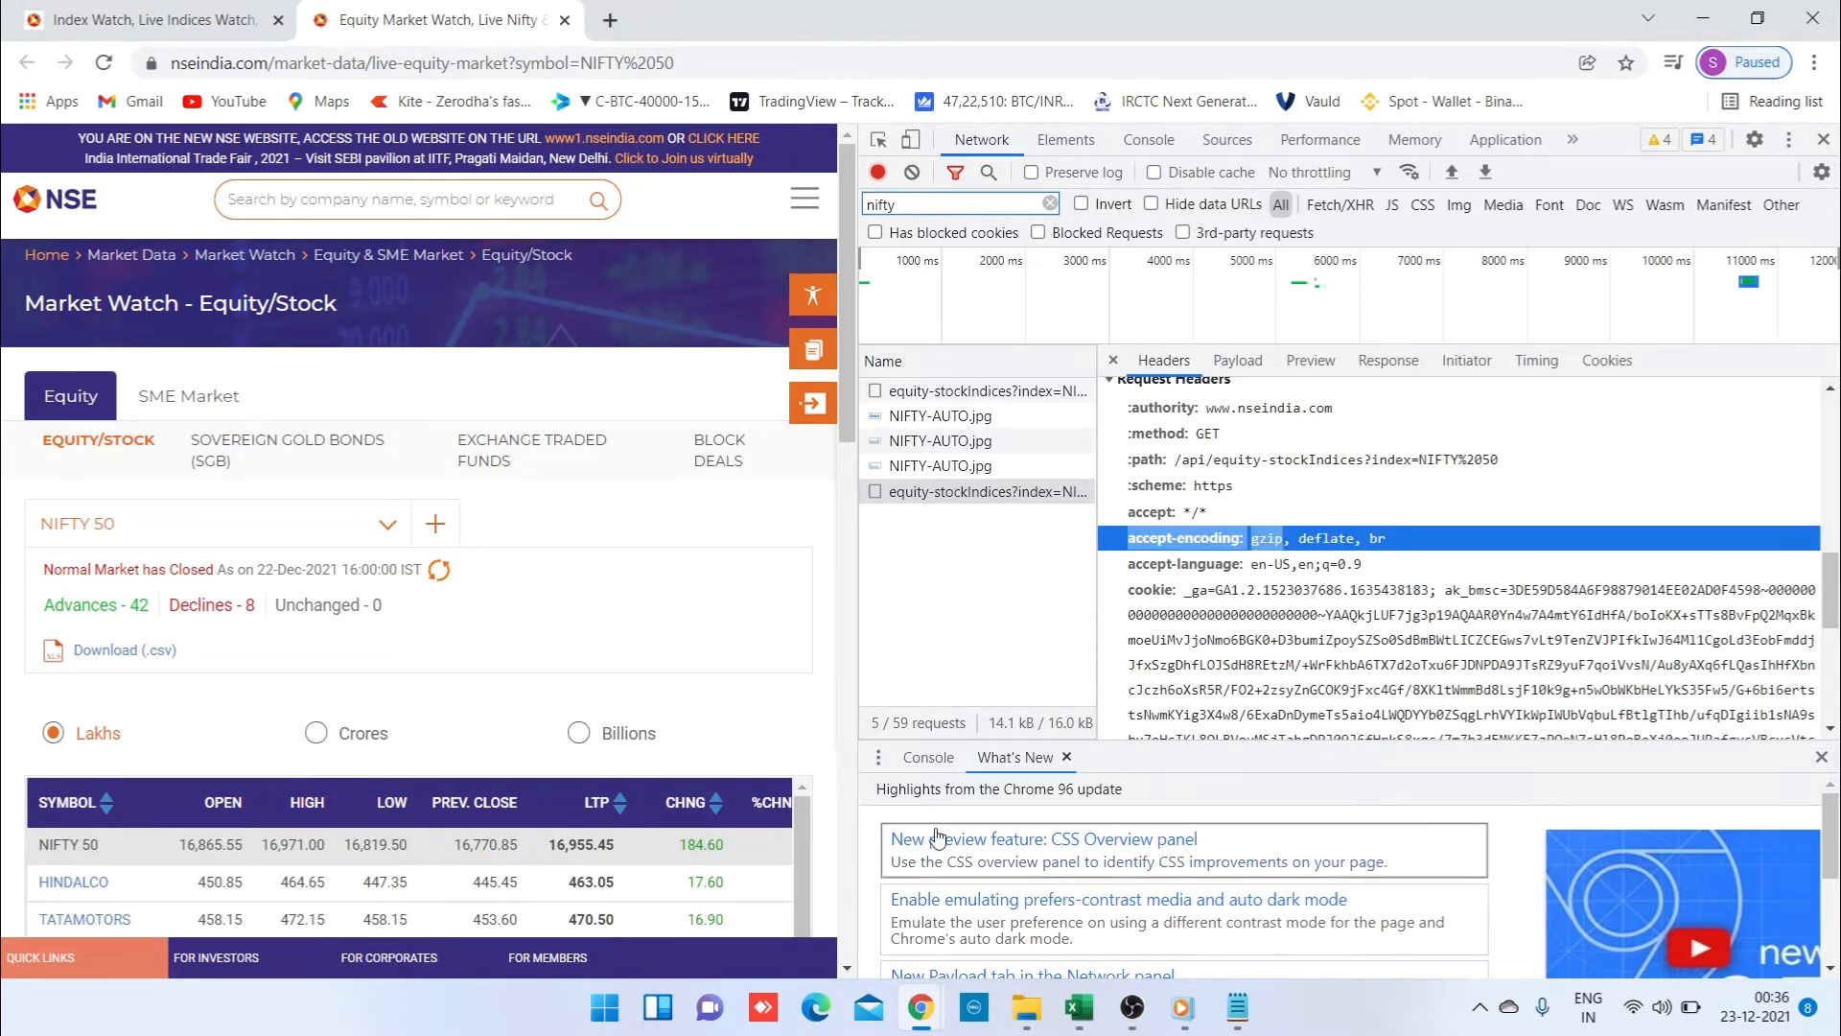
left_click(1237, 1007)
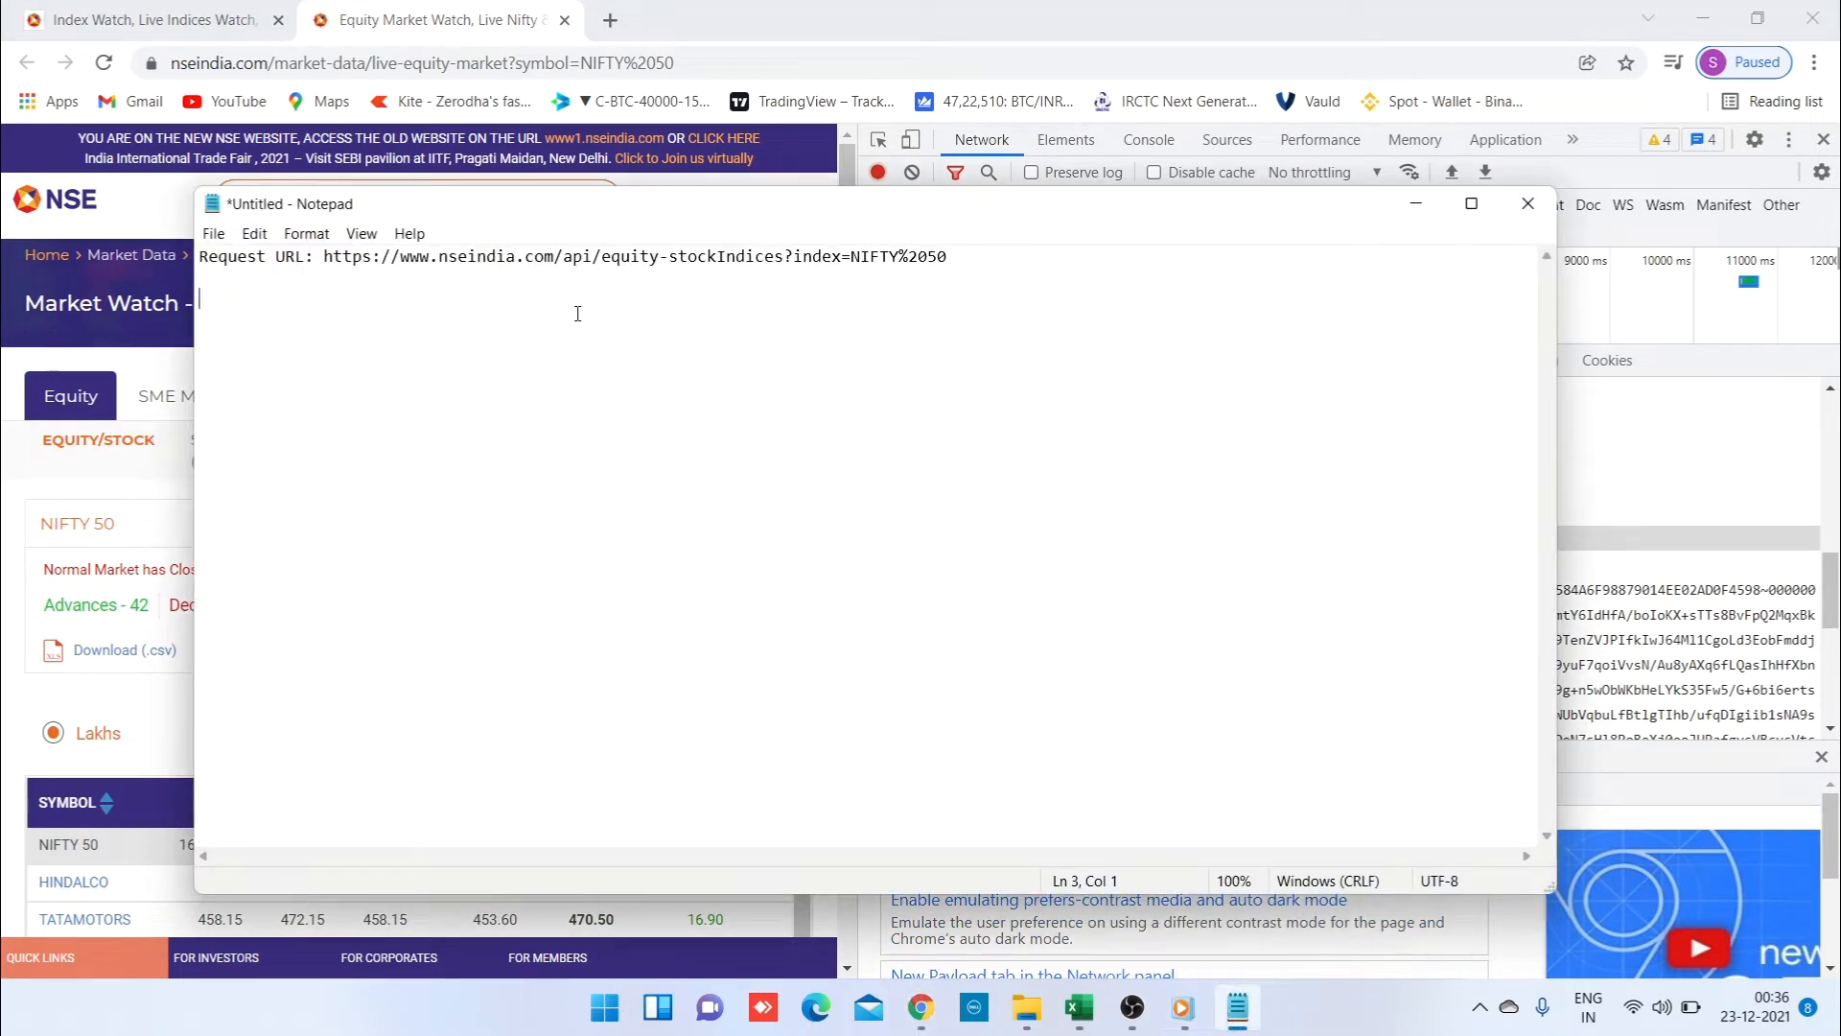
key("ctrl+v")
key("Return")
key("Return")
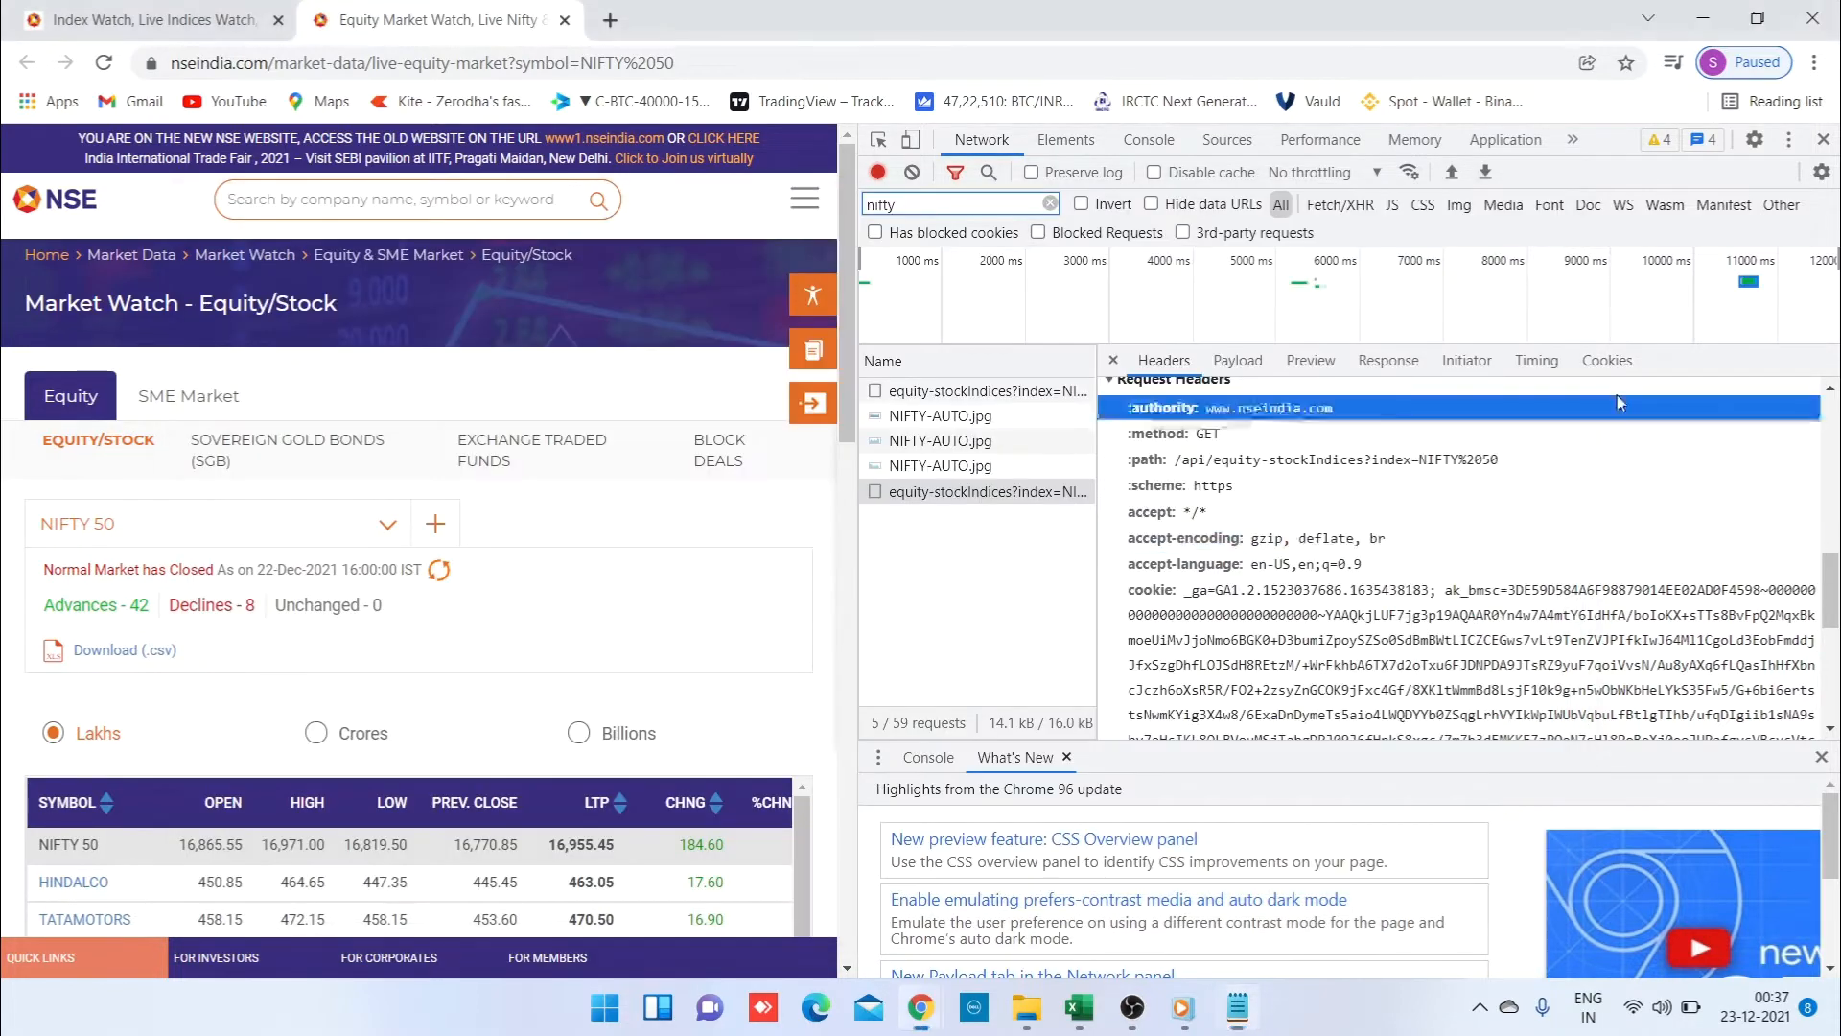
Step: Copy the accept-language: en-US,en;q=0.9 request header into the Notepad document below accept-encoding and add two line breaks
left_click(1621, 402)
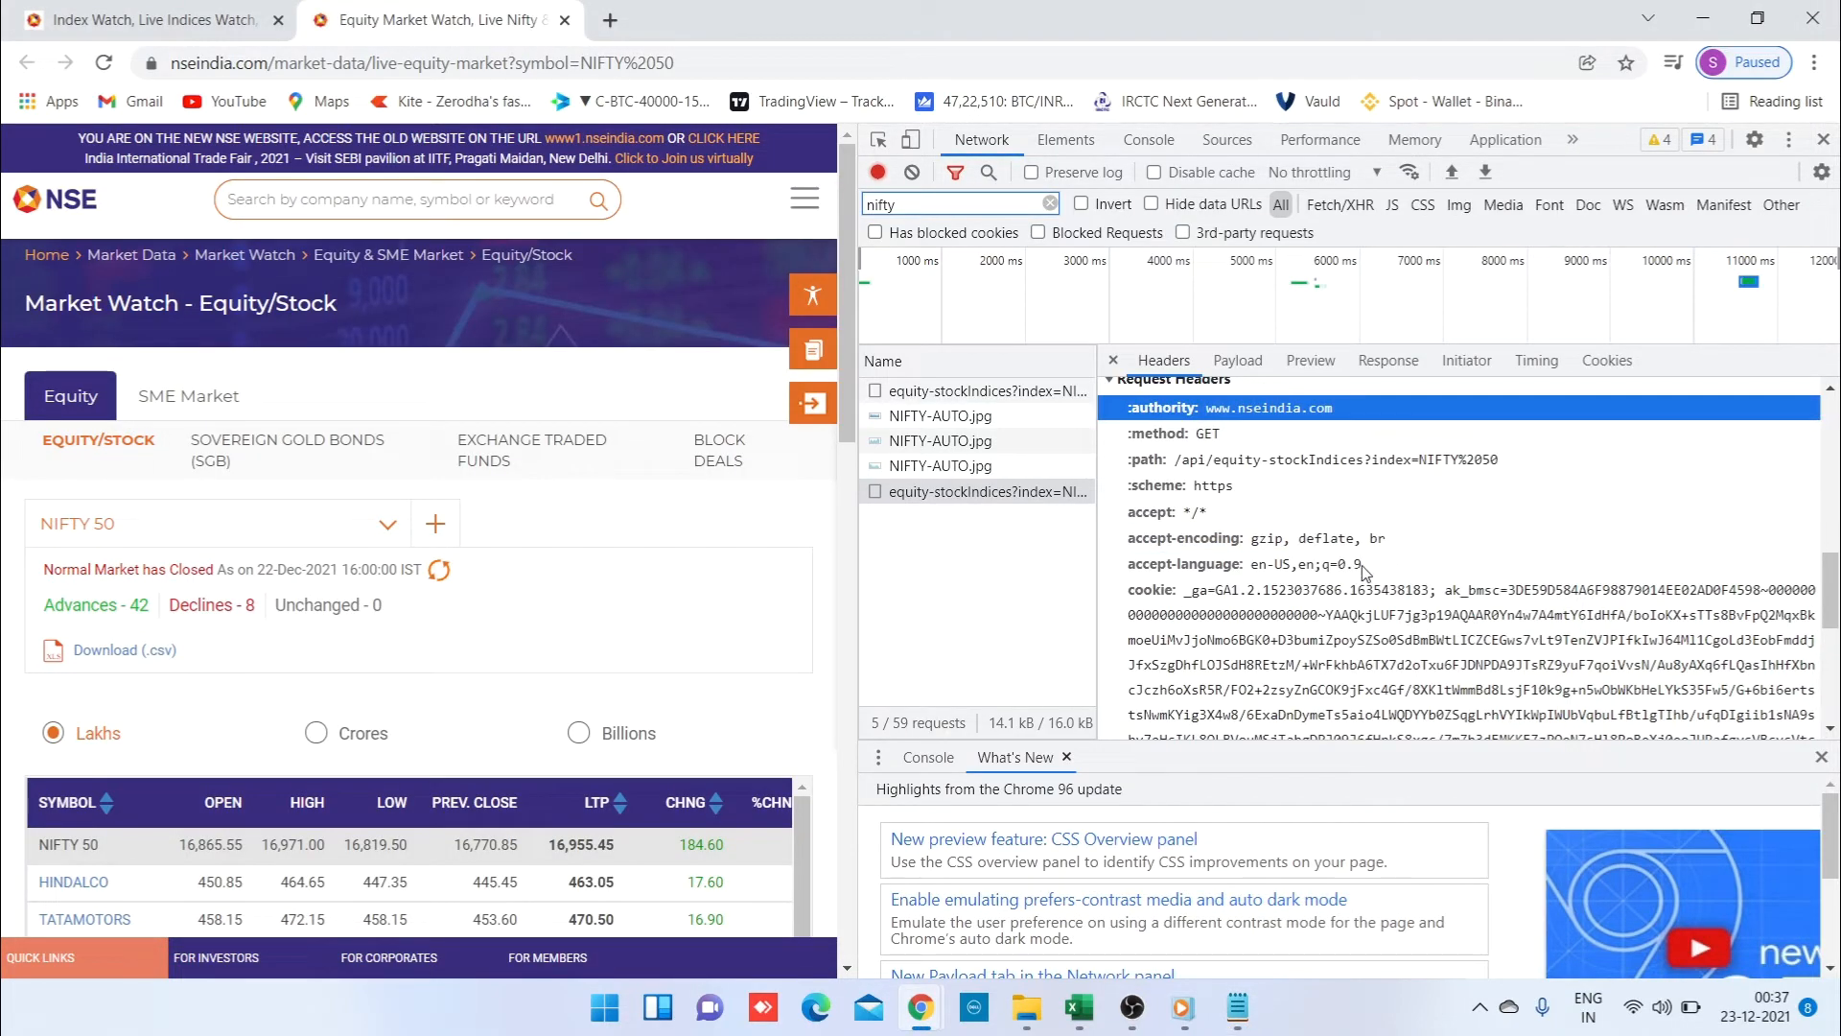
left_click(1134, 575)
left_click_drag(1250, 565, 1371, 576)
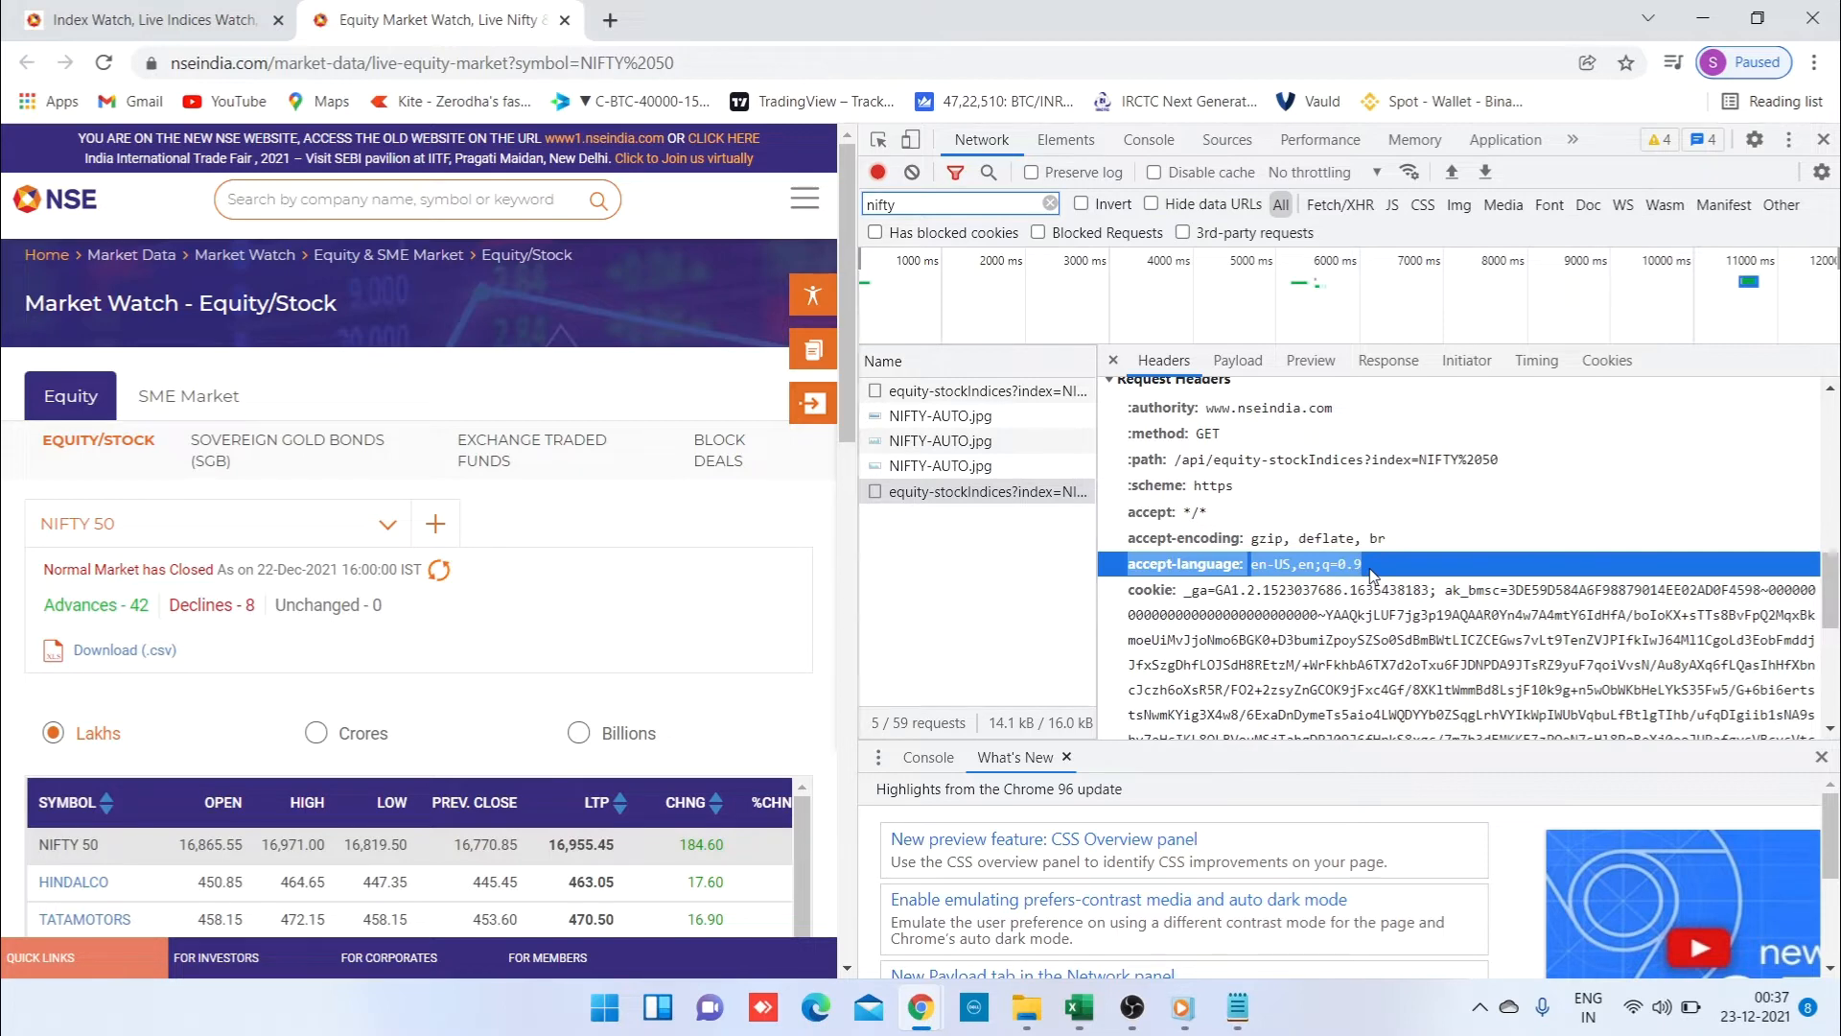
left_click(1237, 1007)
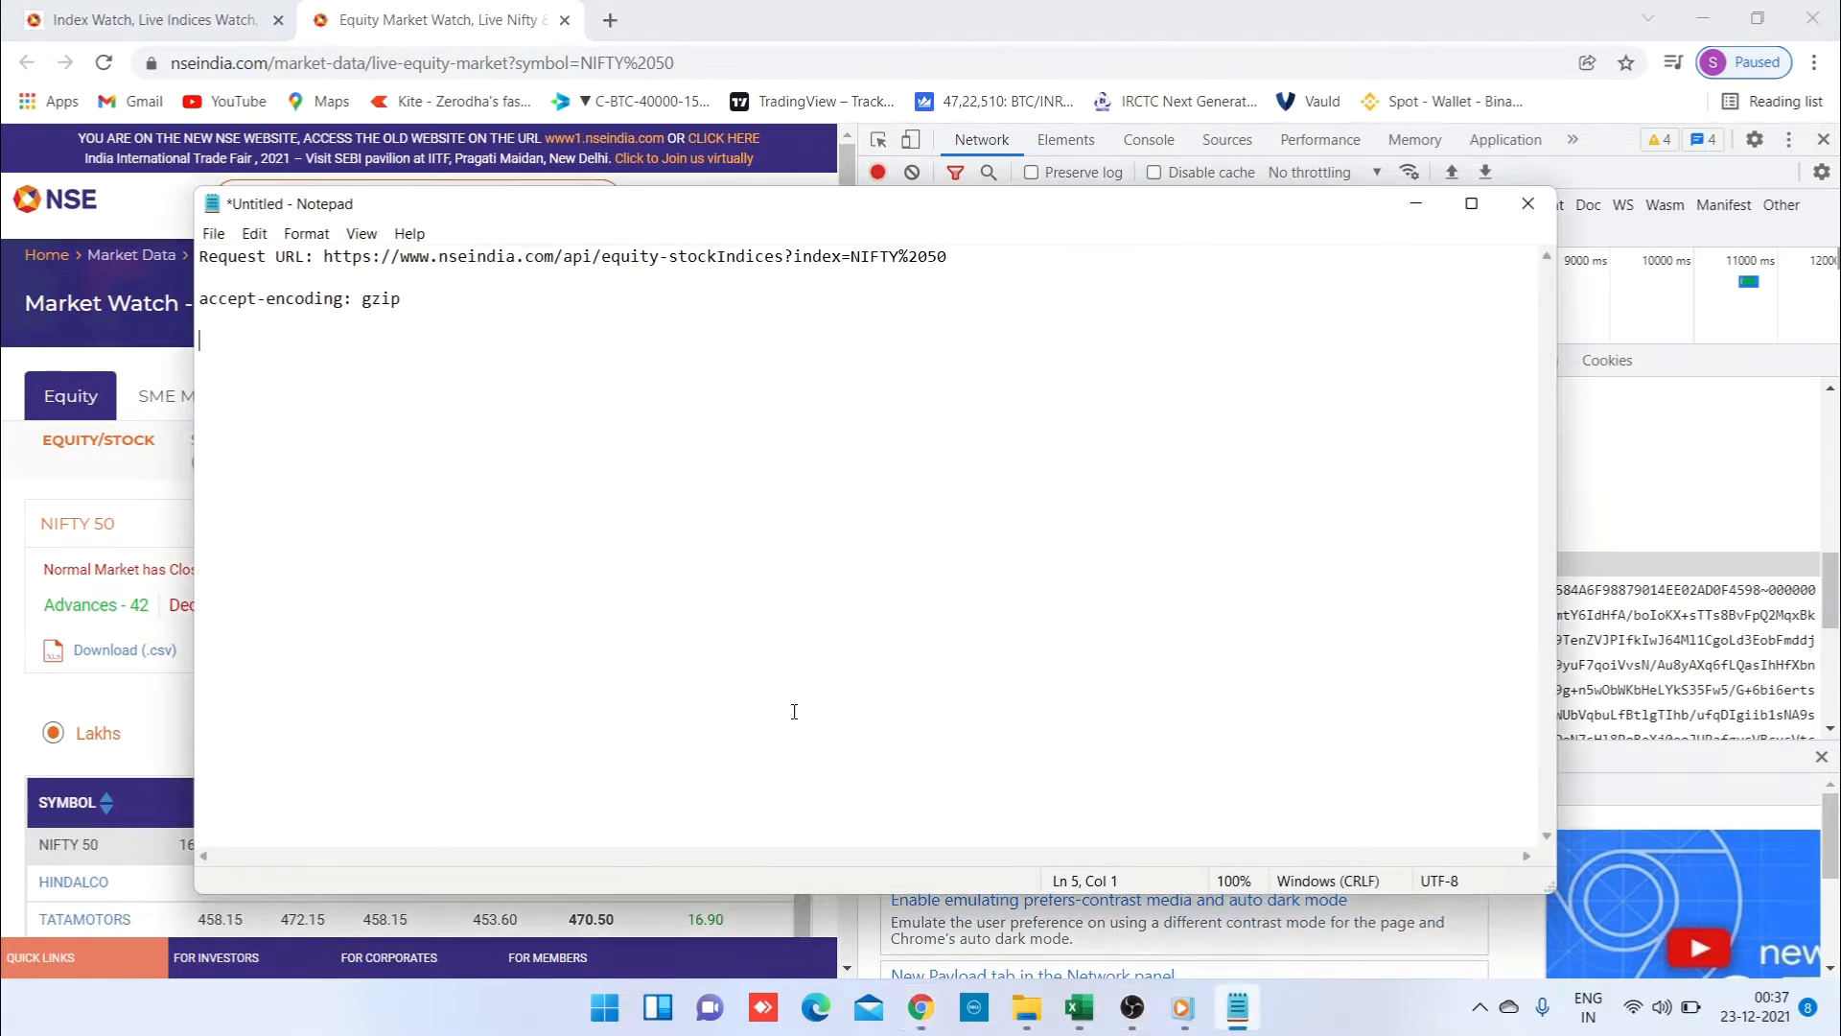
type("accept-language: en-US,en;q=0.9")
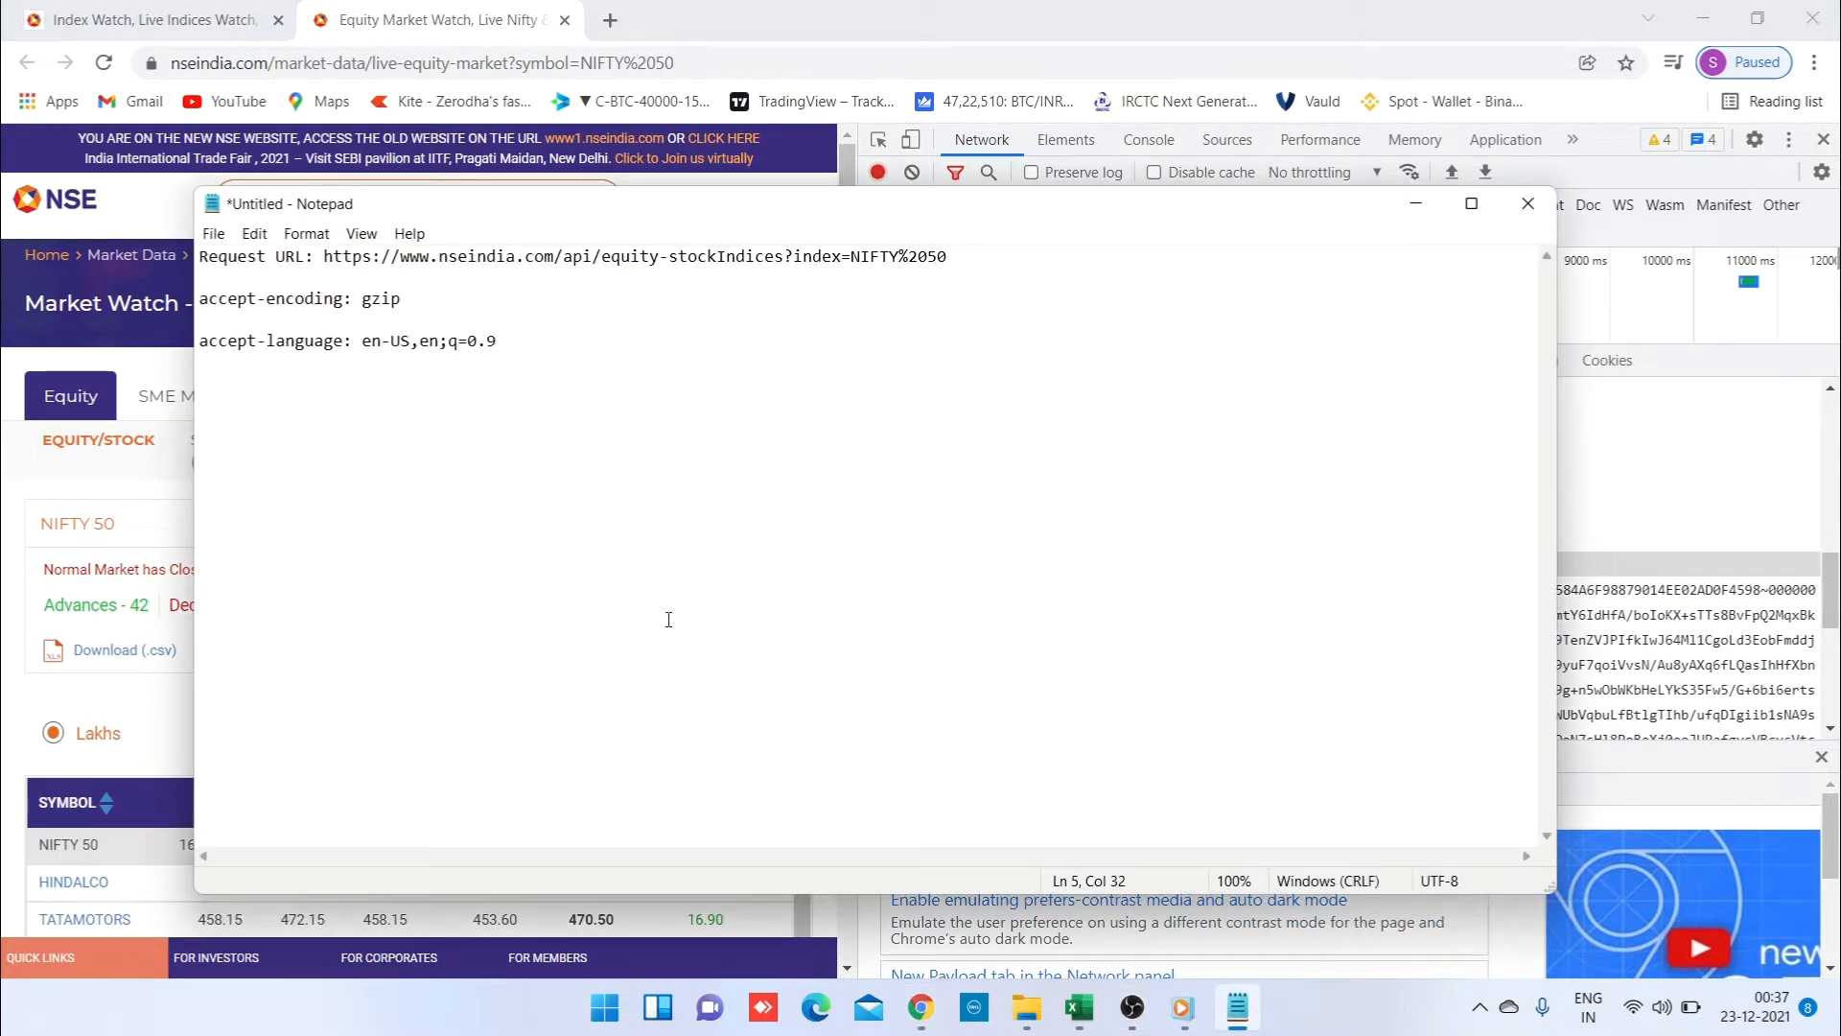
key("Return")
key("Return")
Step: Copy the complete user-agent line at the end of the Request Headers into the Notepad document and add two line breaks
left_click(1573, 408)
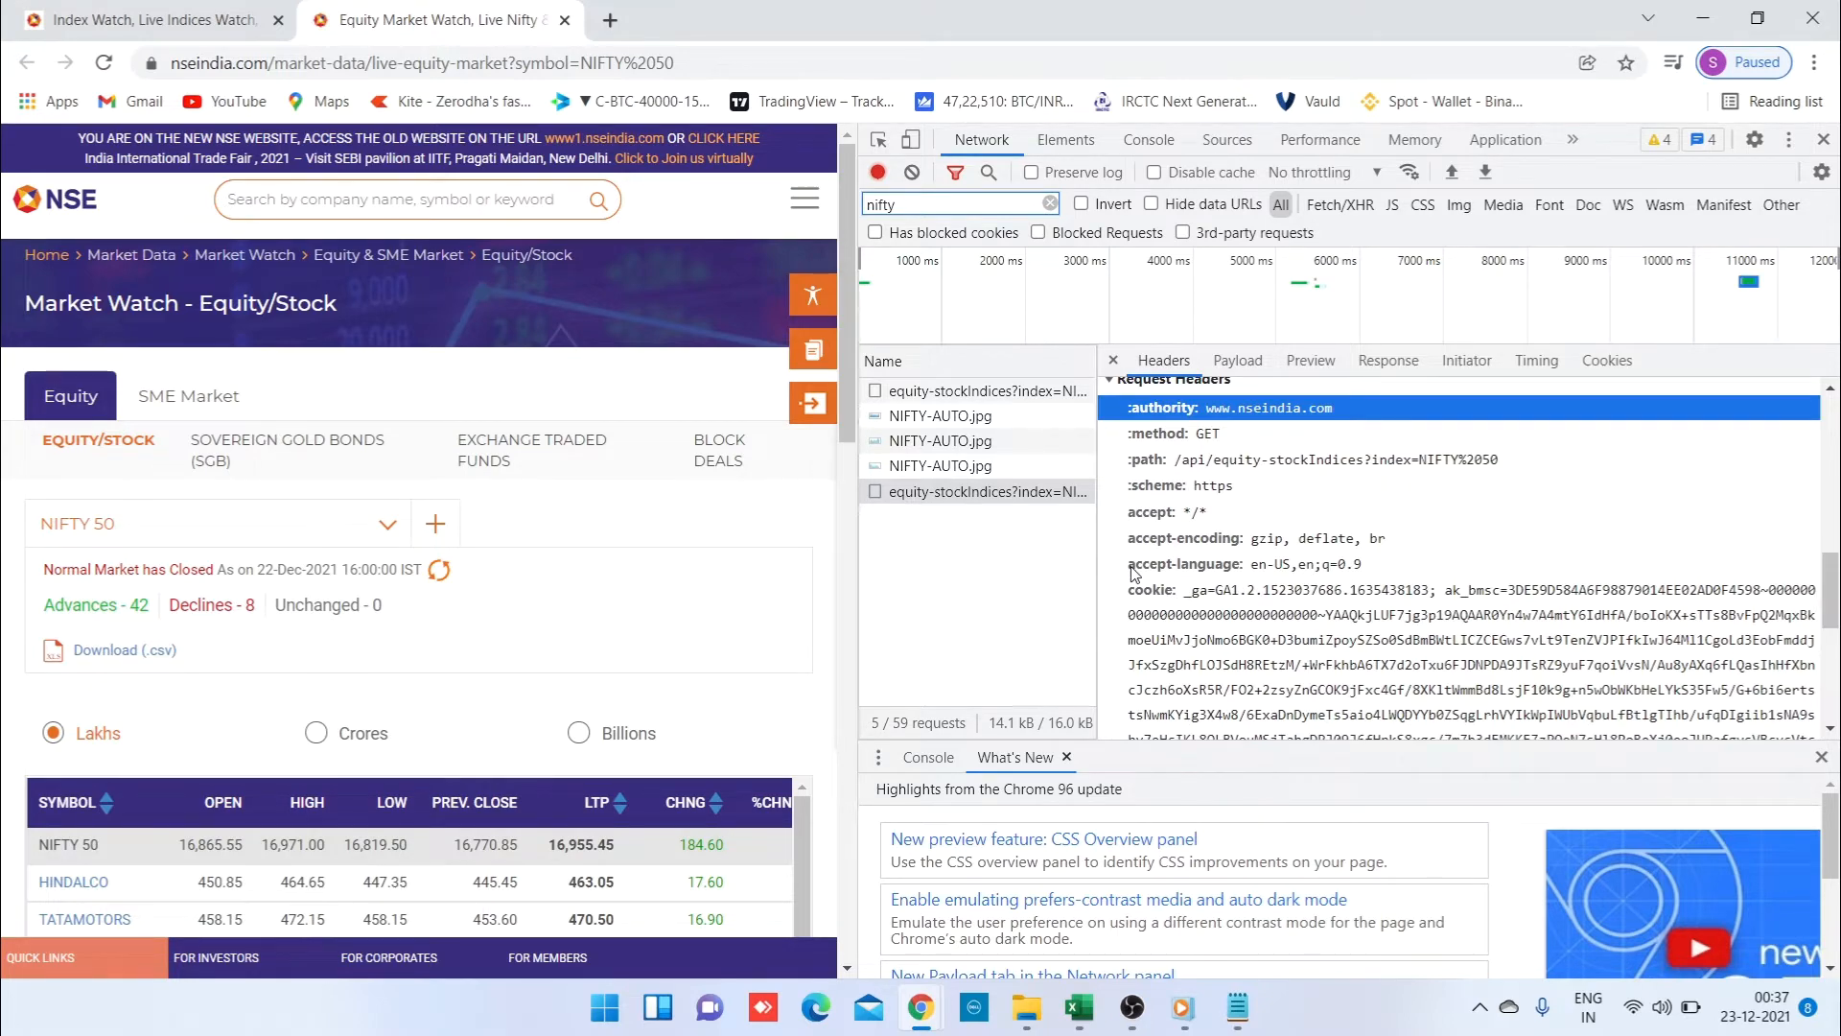
scroll(1135, 573, "down", 5)
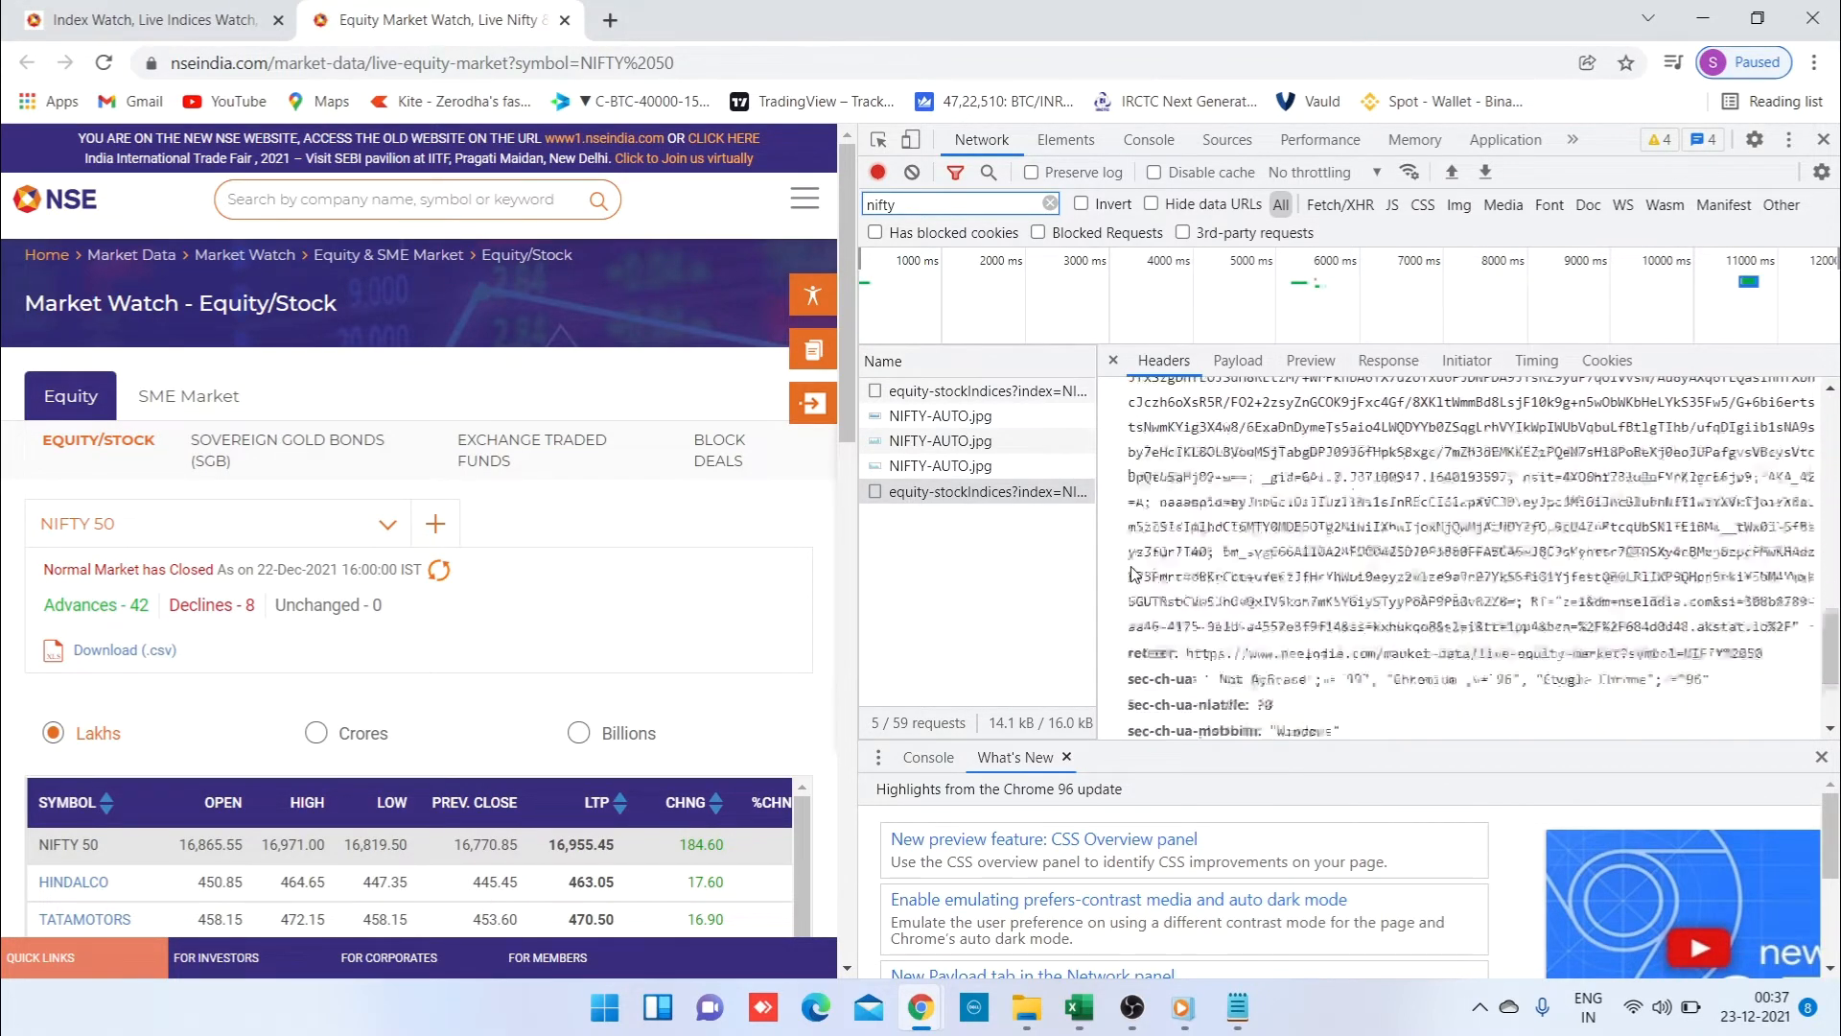
scroll(1135, 574, "up", 3)
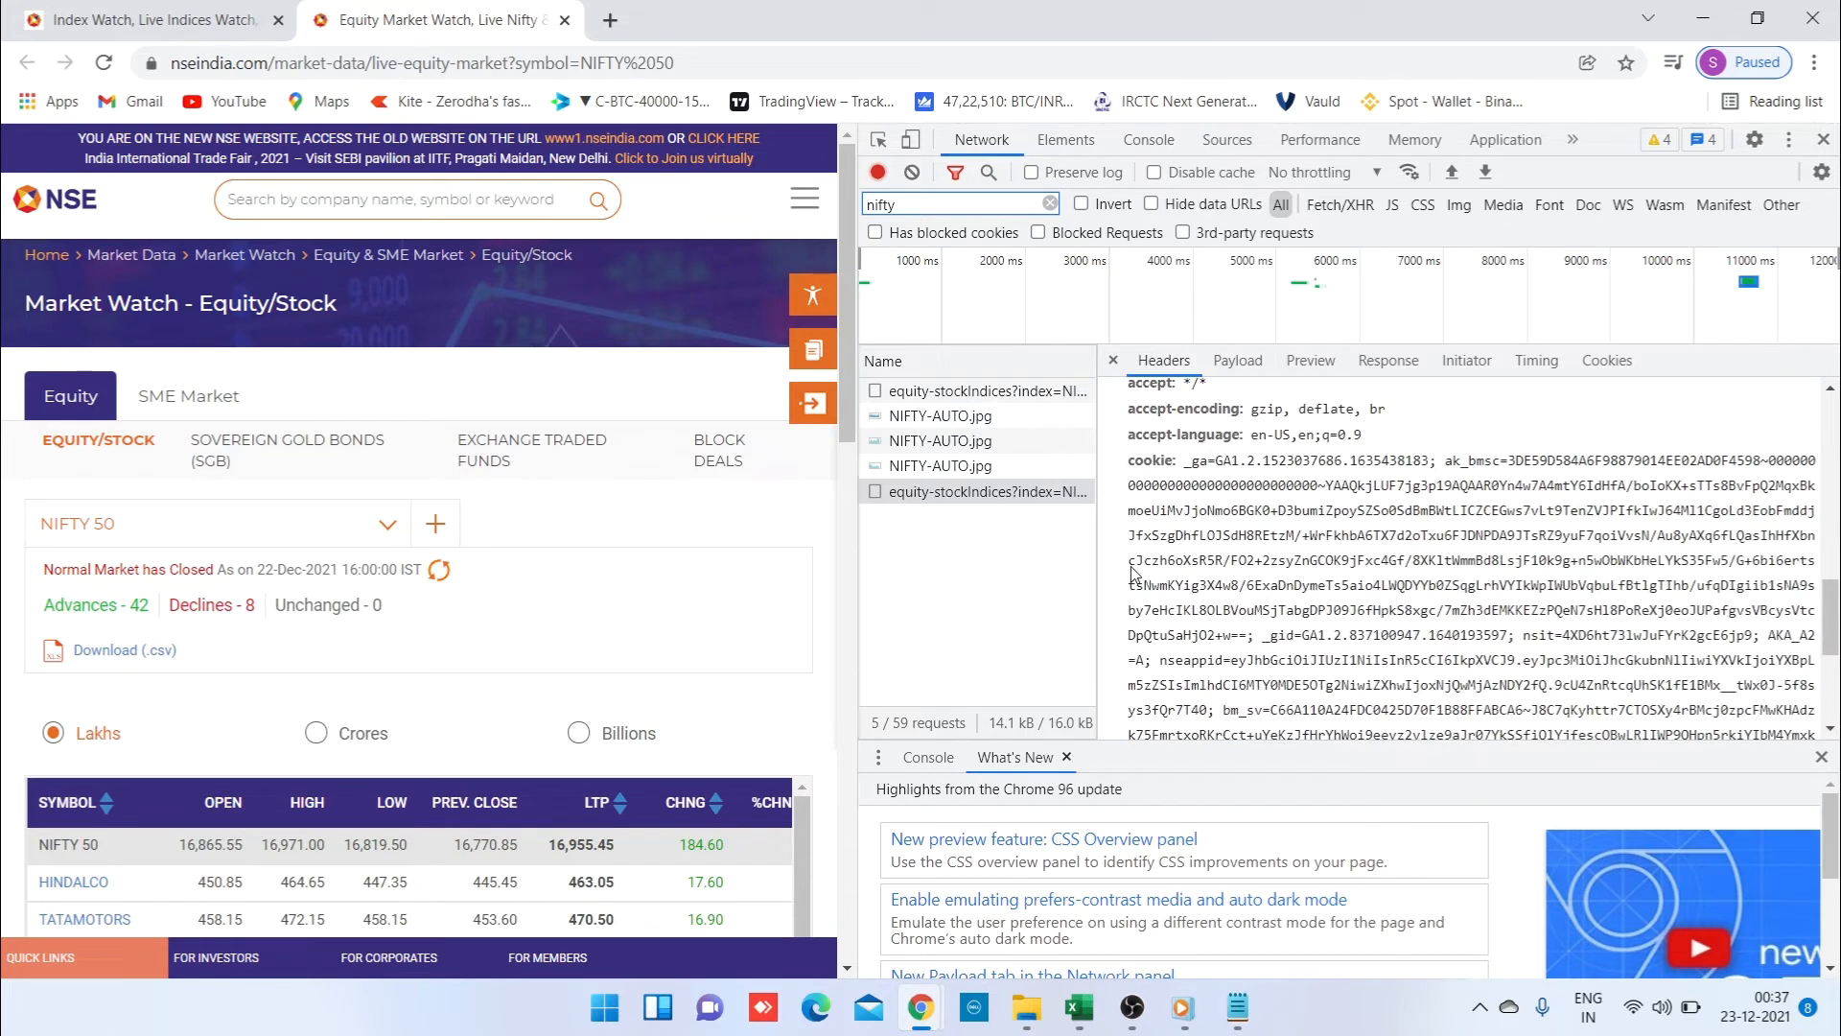
scroll(1168, 472, "down", 3)
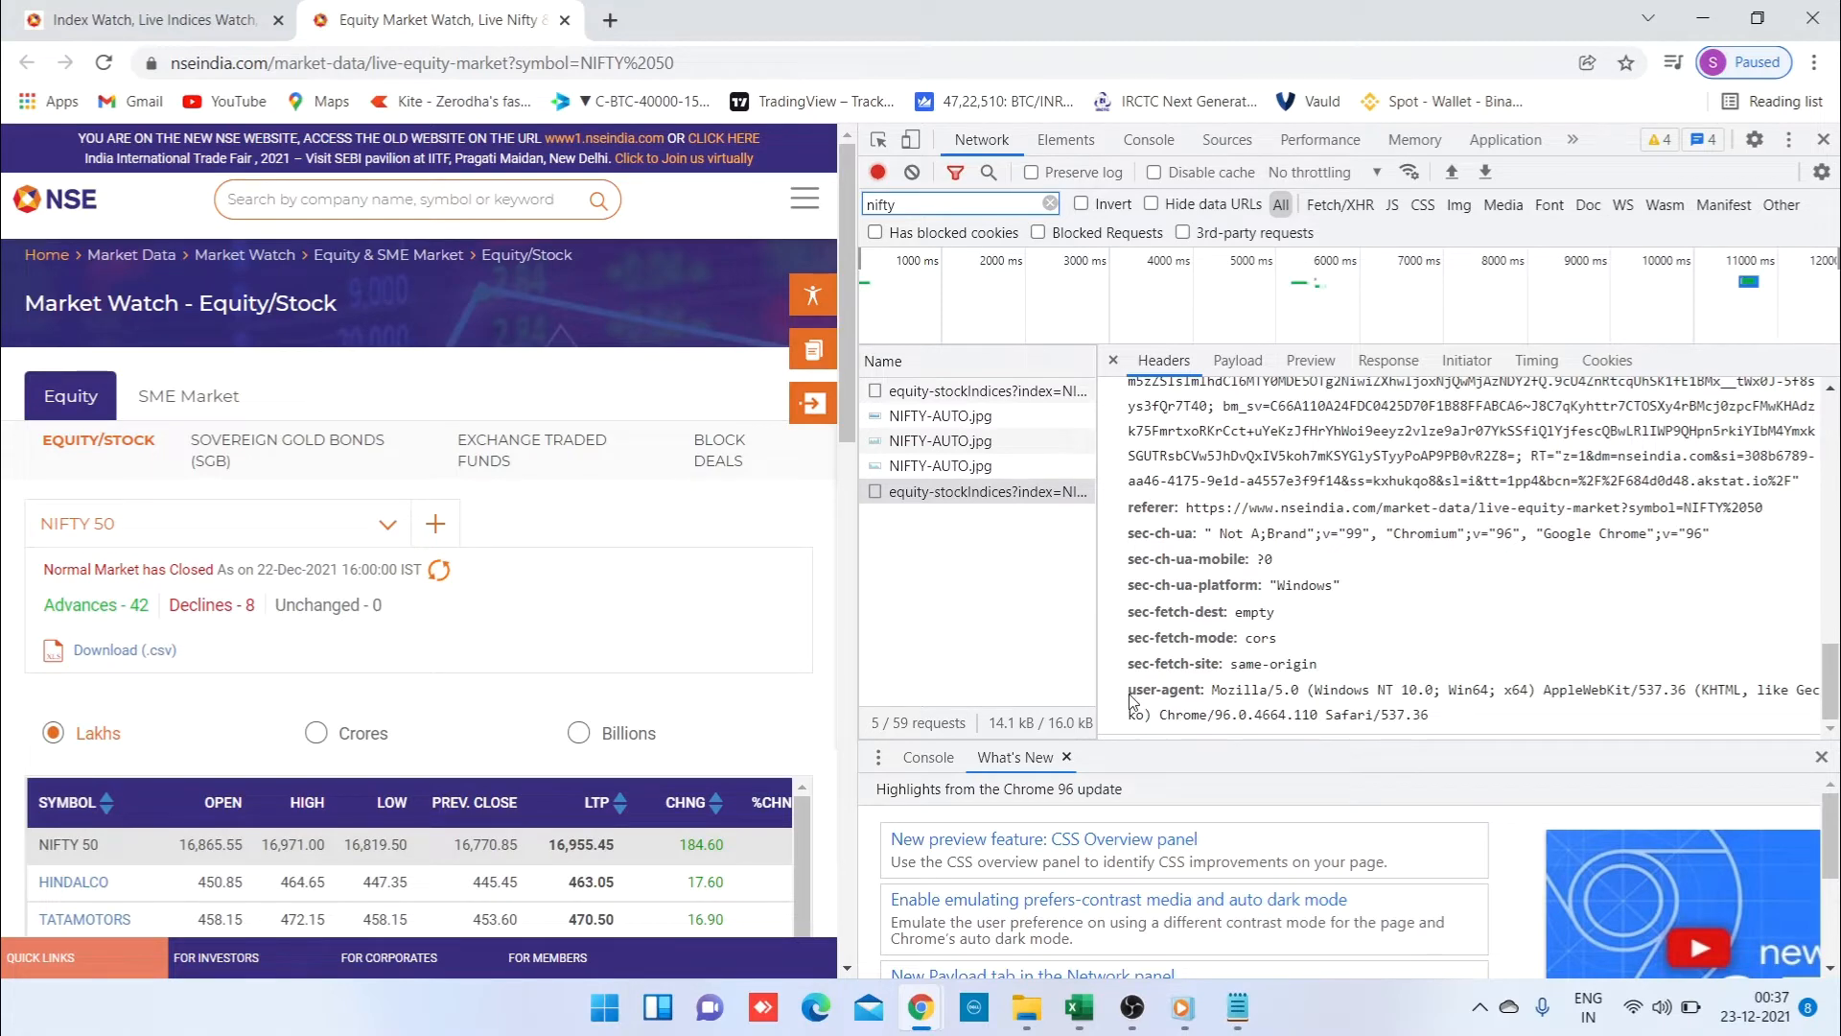
left_click_drag(1135, 698, 1435, 721)
key("ctrl+c")
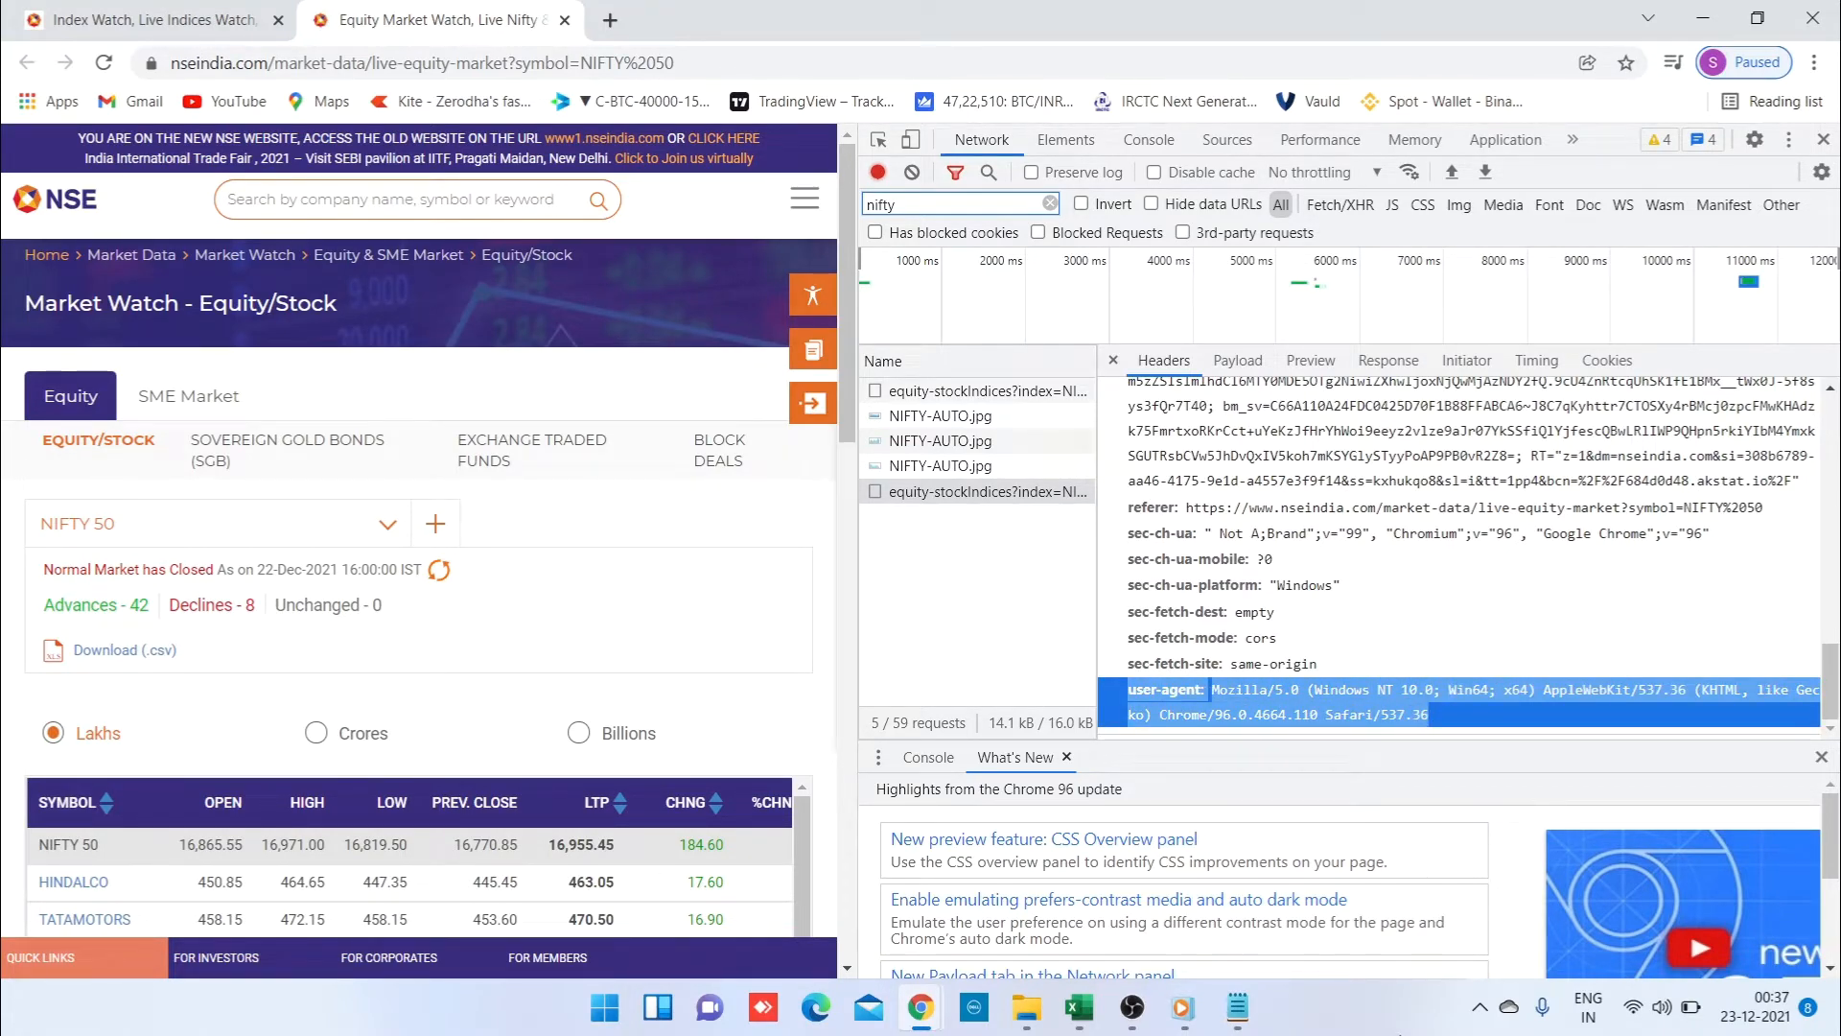
left_click(1247, 1004)
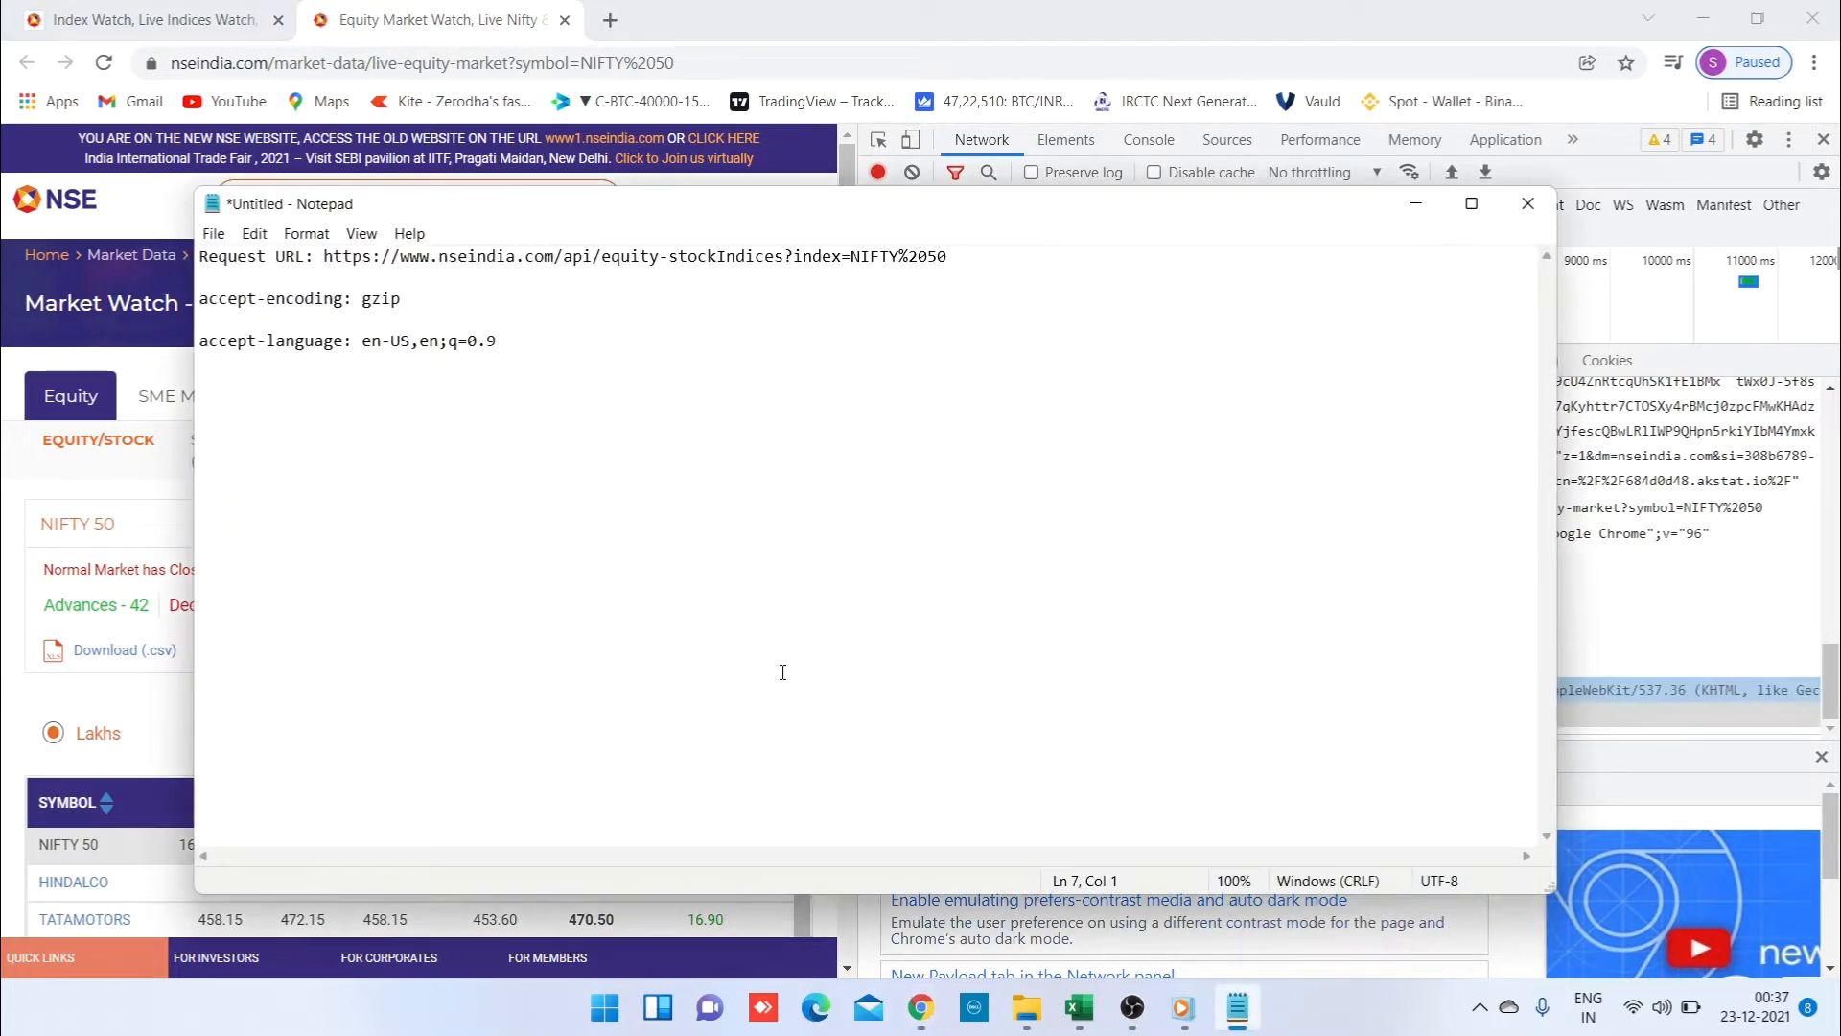
key("ctrl+v")
key("Return")
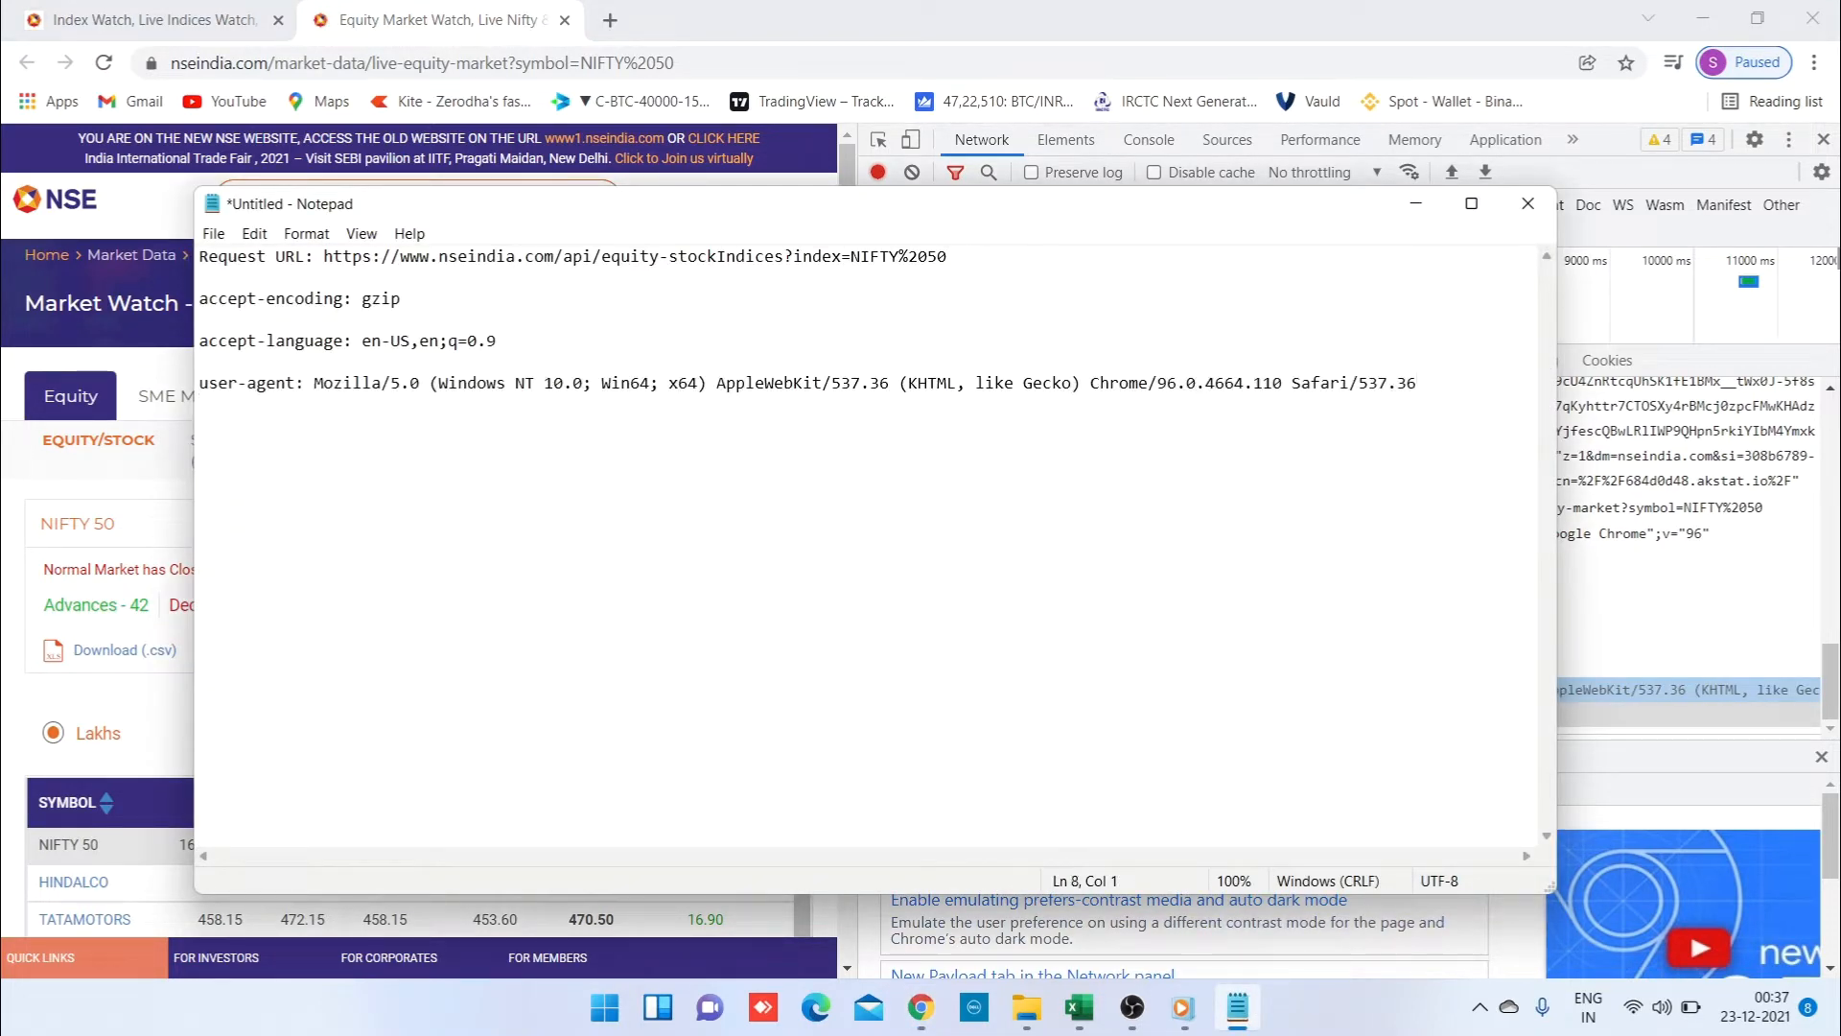
key("Return")
Step: Copy the entire cookie request header, from its name through the end of its value, into Notepad below the user-agent line
left_click(1656, 532)
scroll(1400, 474, "up", 5)
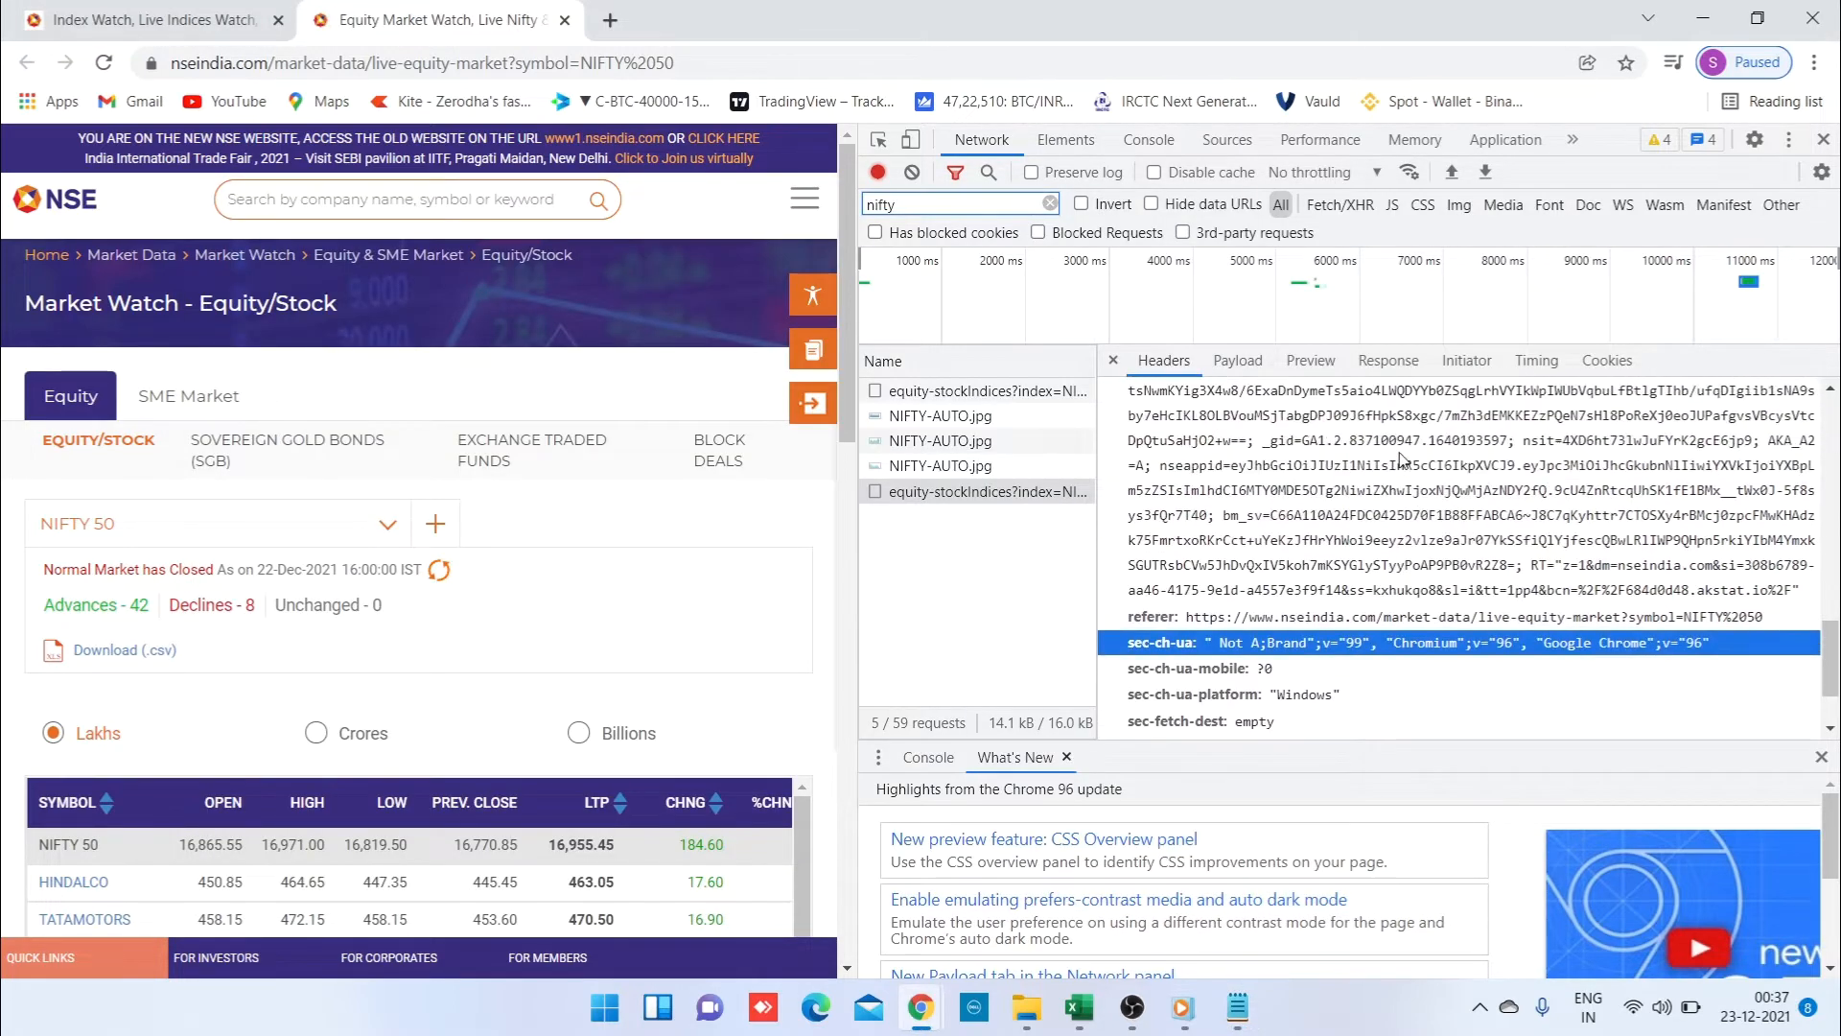
left_click_drag(1126, 500, 1189, 525)
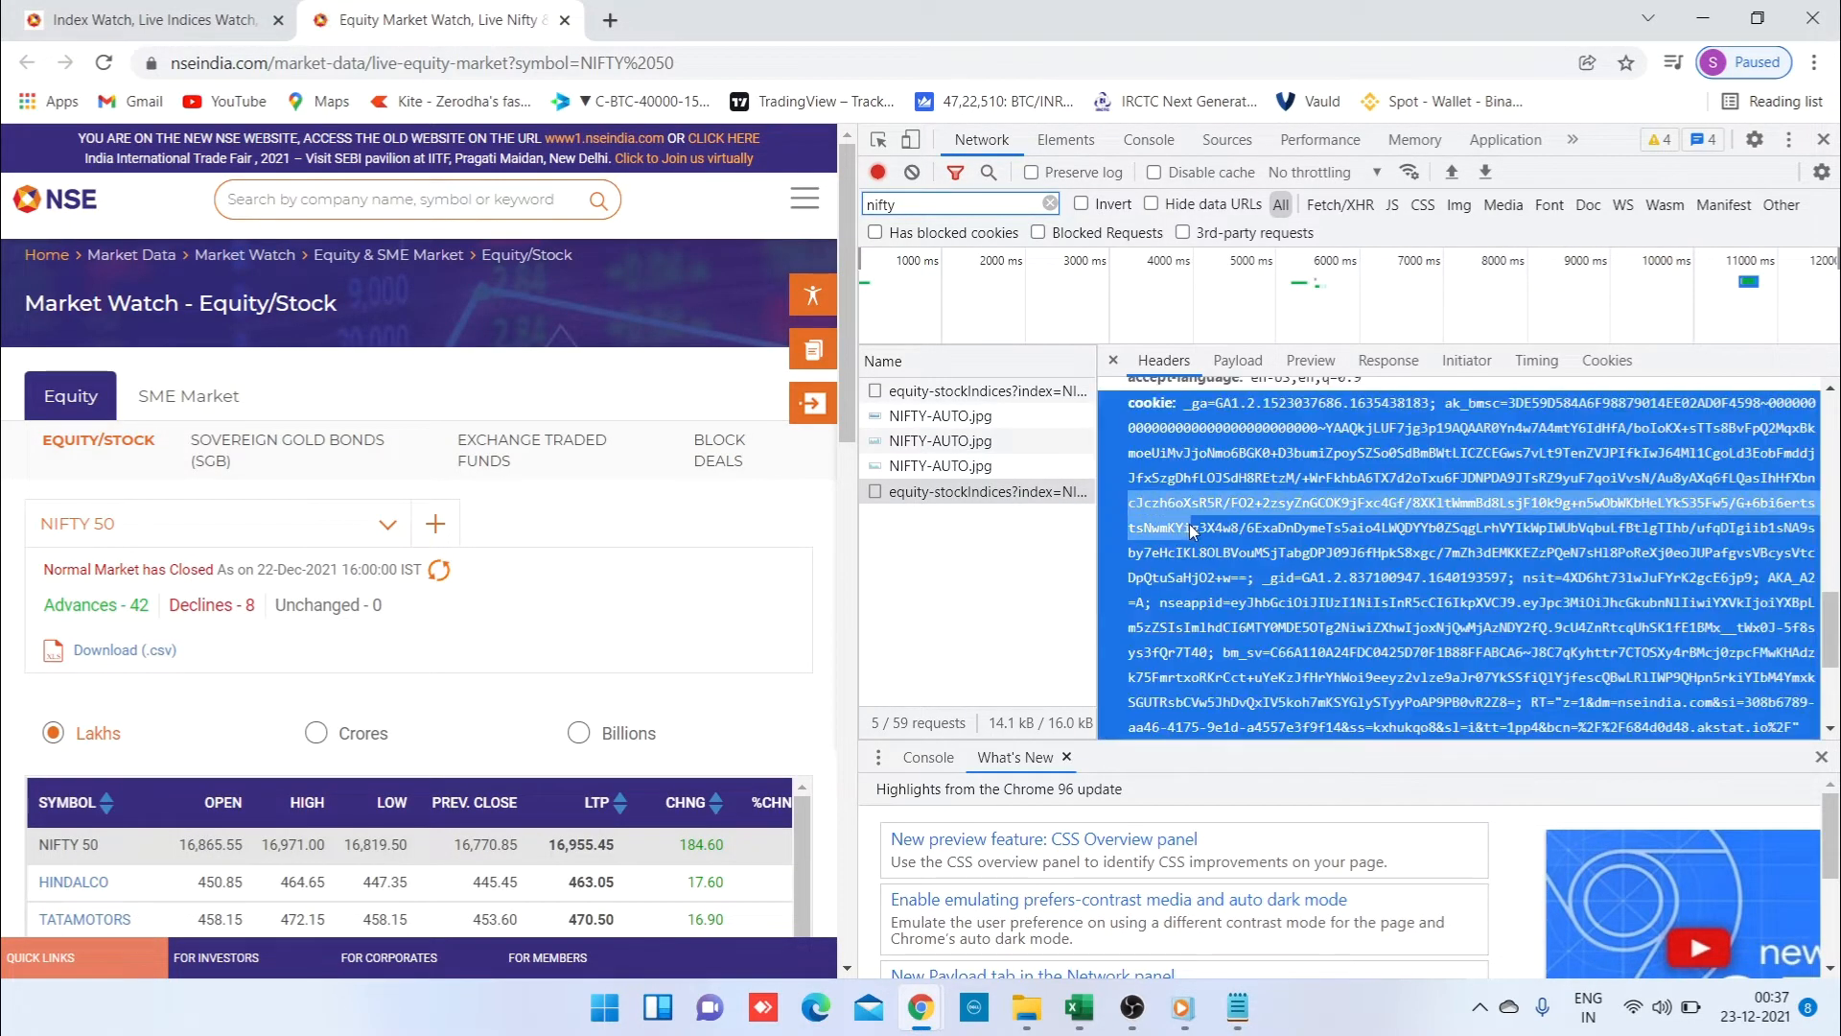
left_click(1228, 457)
scroll(1333, 617, "down", 2)
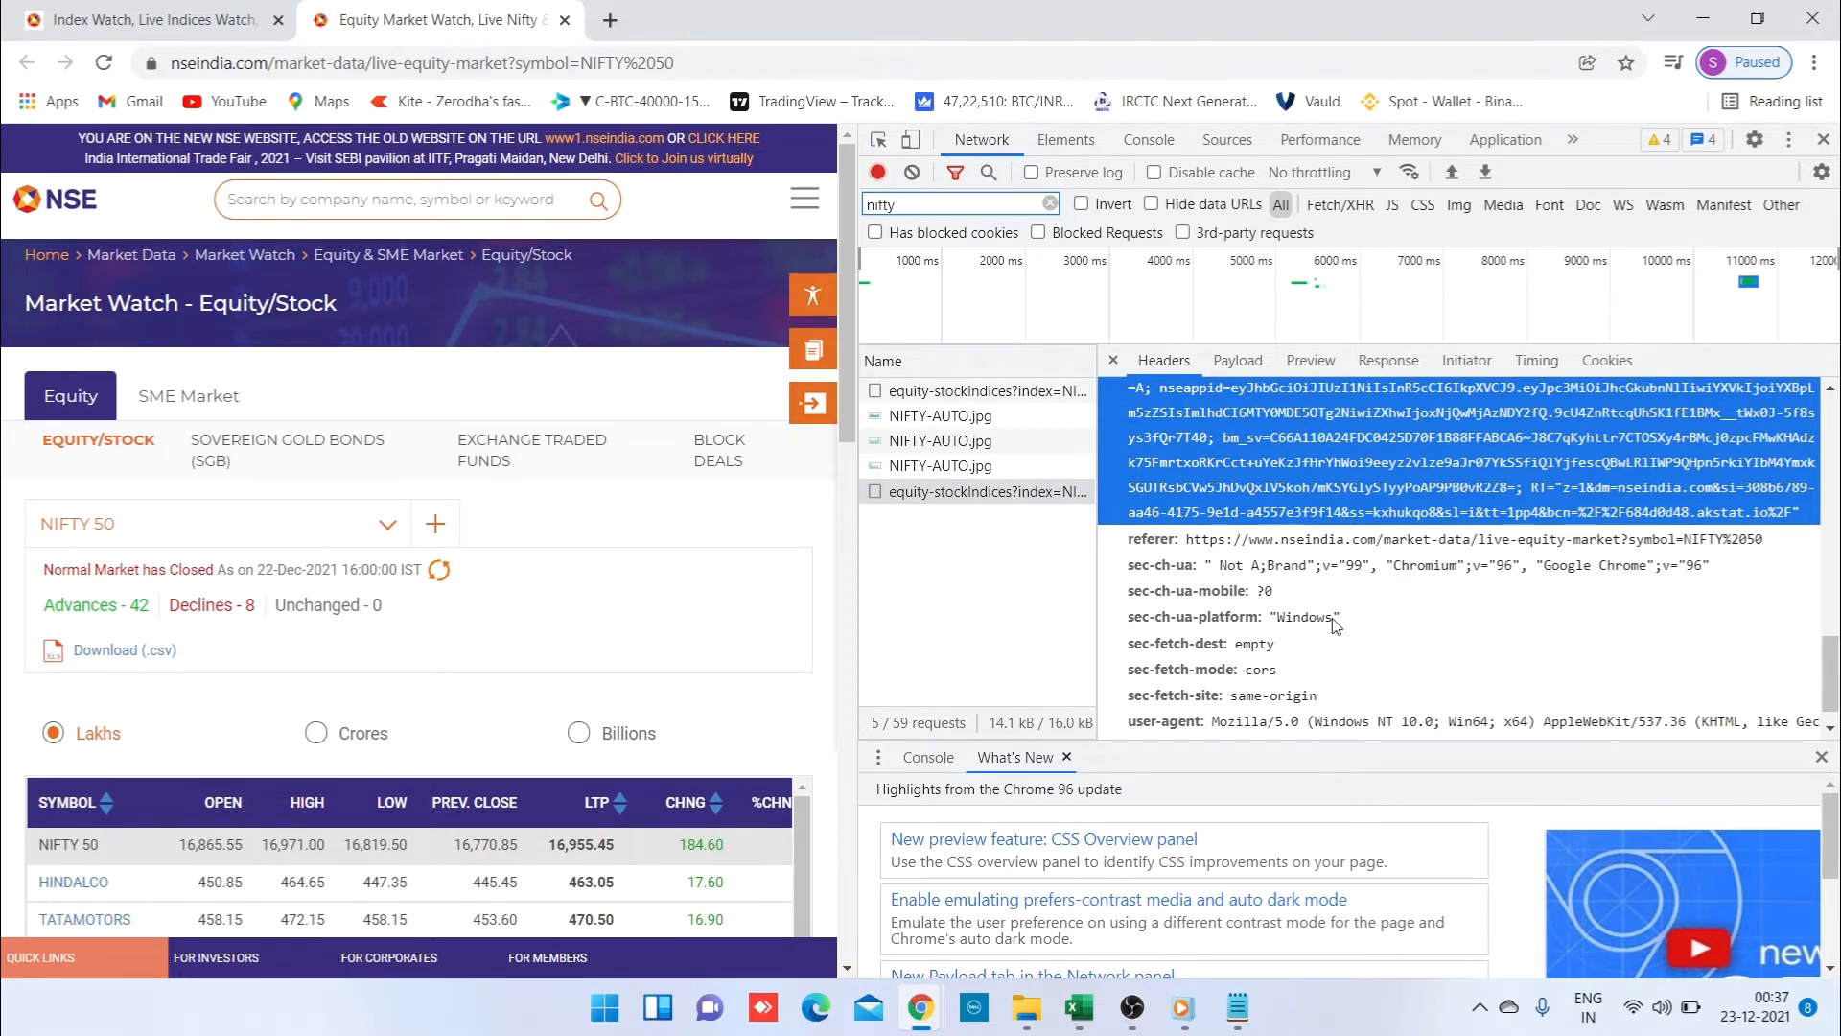
scroll(1332, 618, "up", 3)
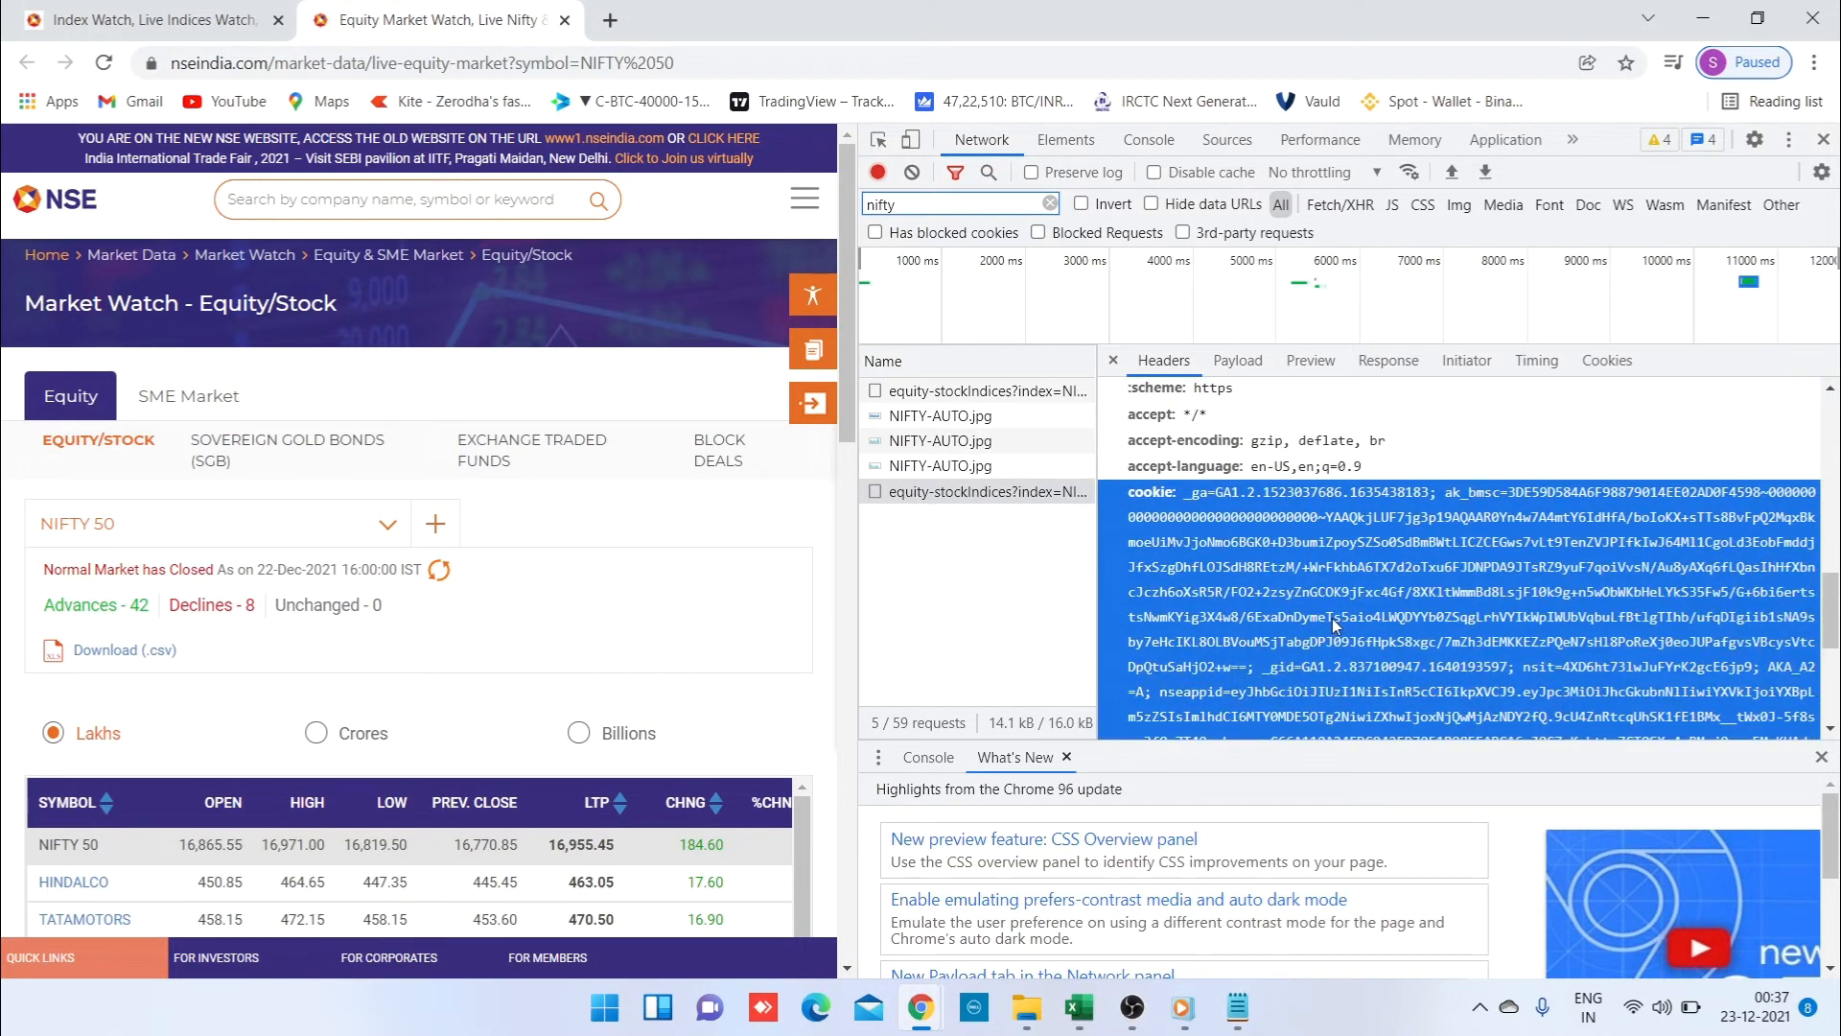
left_click(1121, 488)
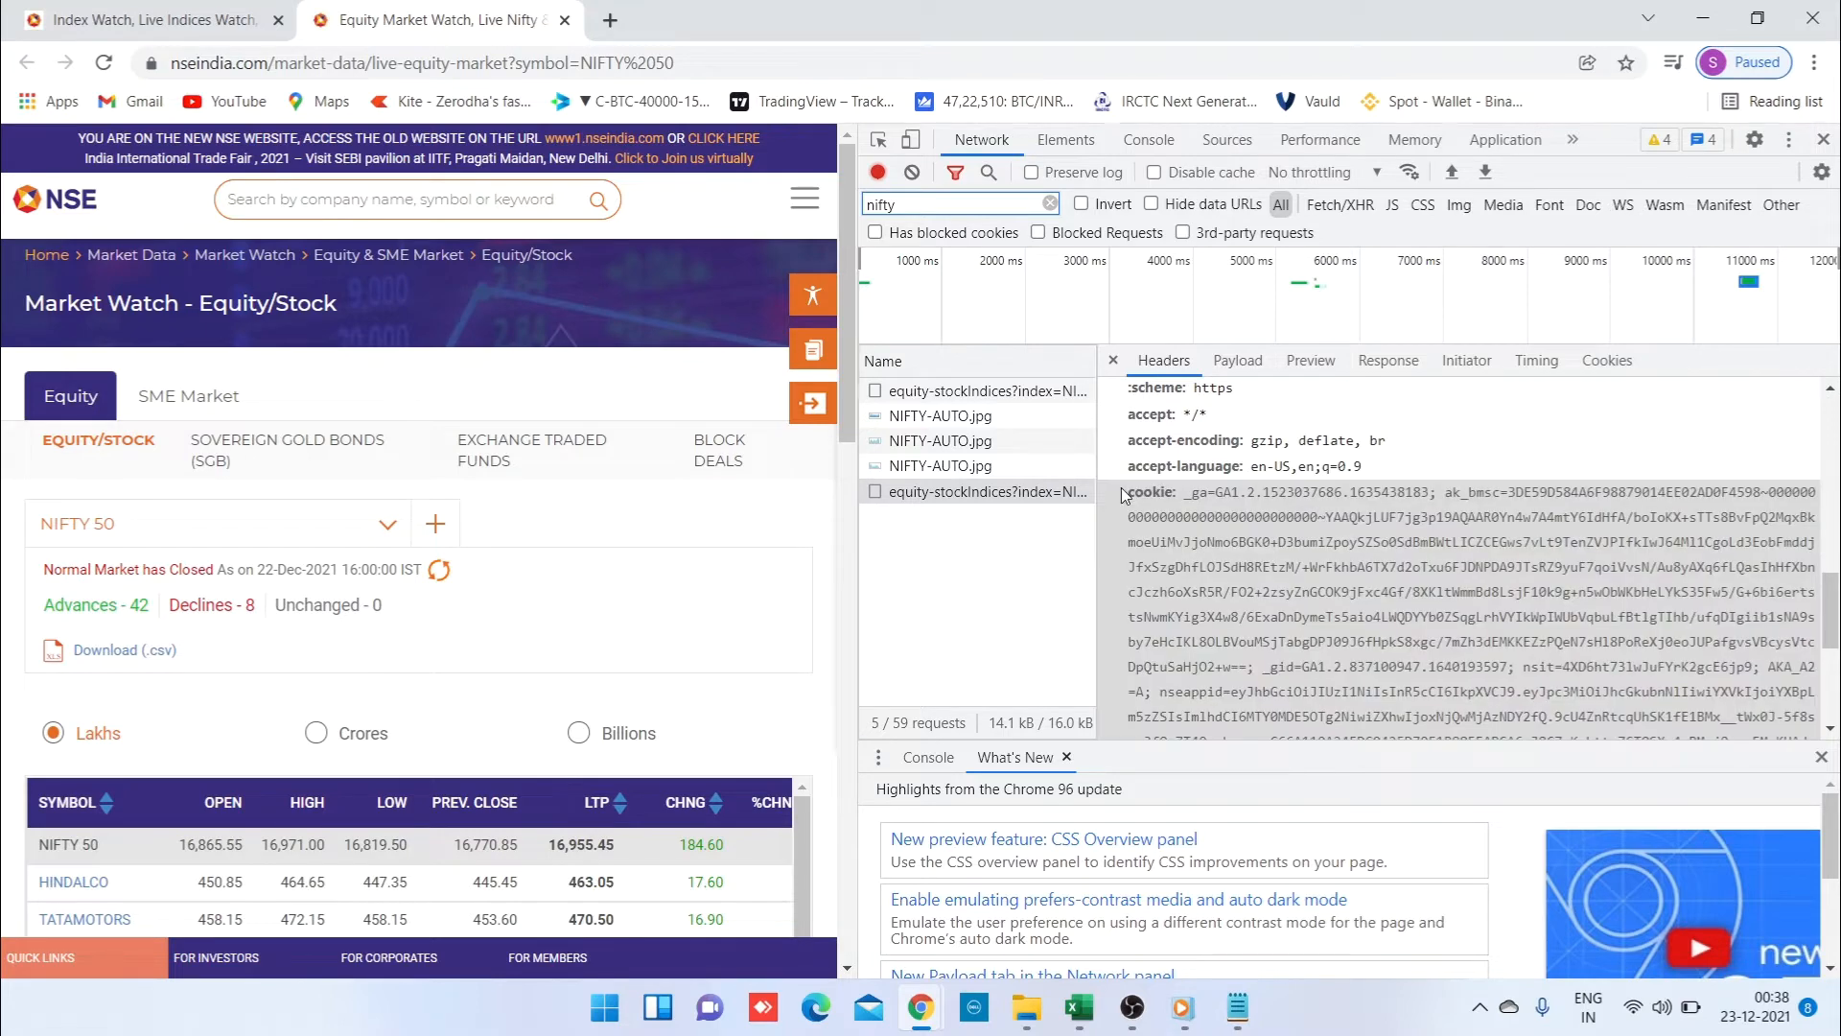
left_click_drag(1120, 487, 1801, 488)
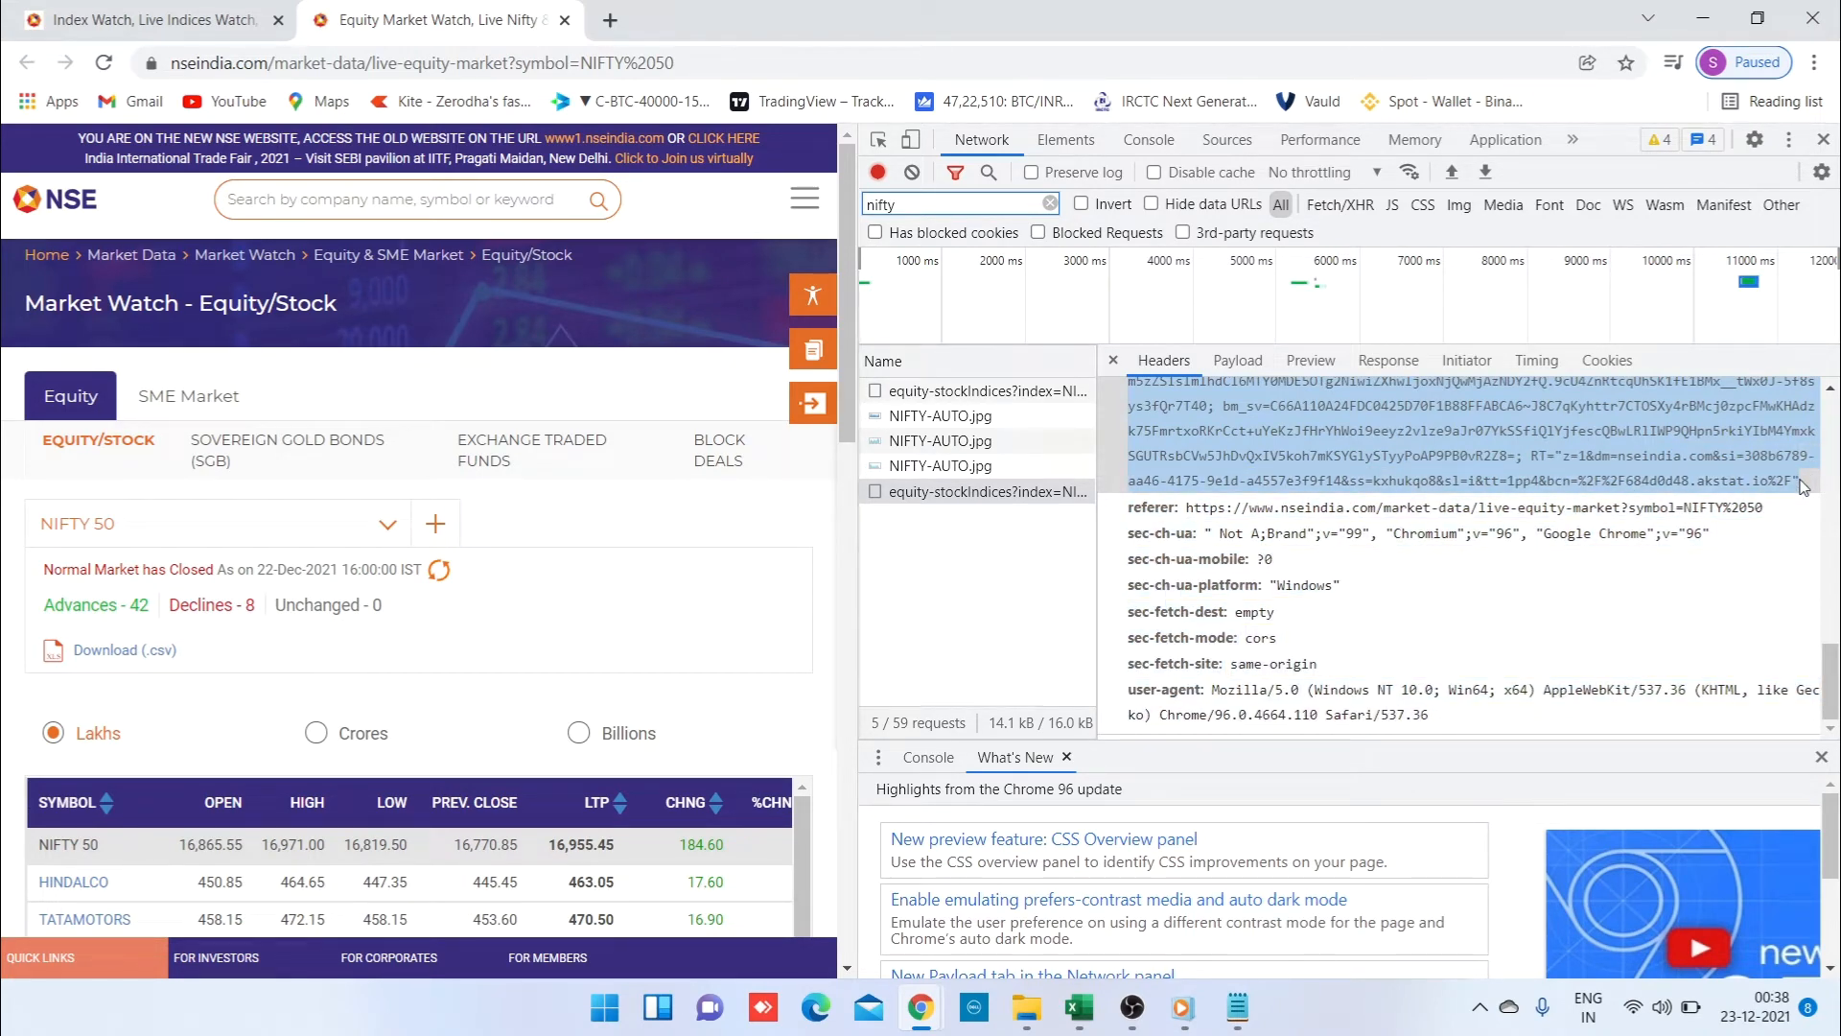
left_click(1239, 1007)
key("ctrl+v")
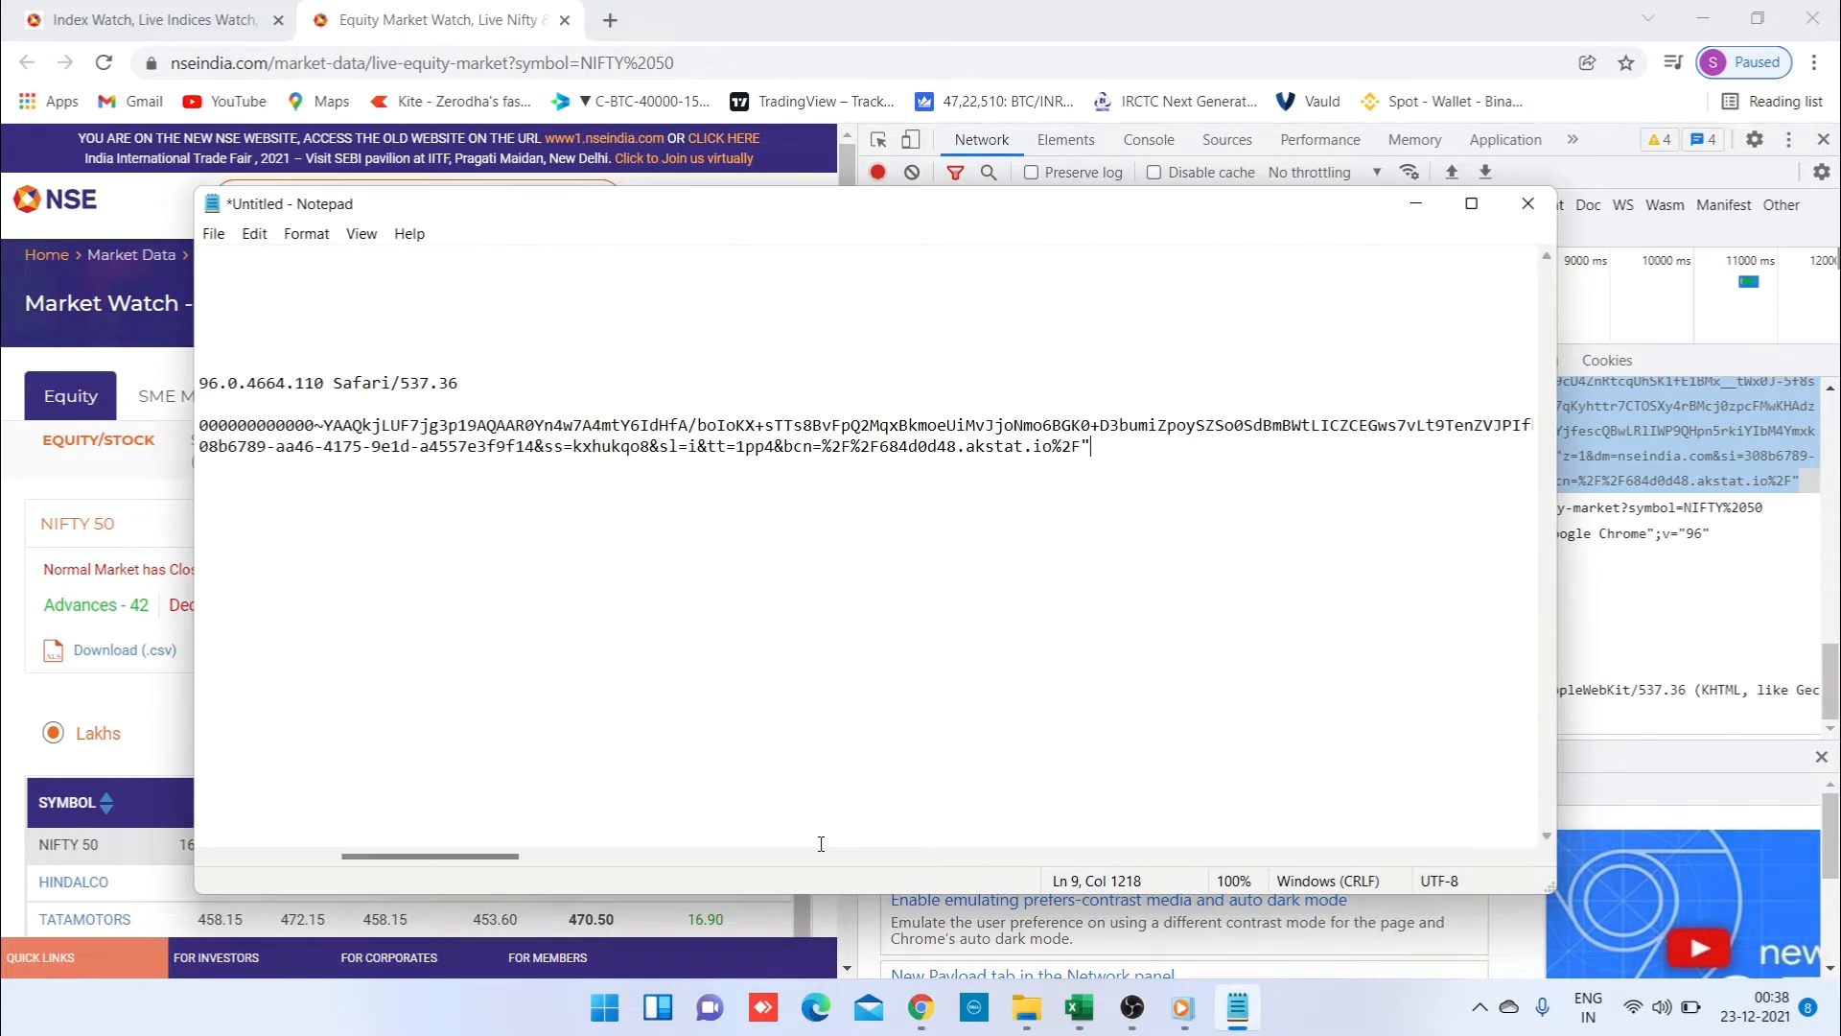
Step: Review the collected request URL and header lines in the Notepad document from their beginnings
left_click(837, 342)
key("Left")
key("Left")
key("Left")
key("Left")
key("Left")
key("Left")
key("Left")
key("Left")
key("Left")
key("Left")
key("Left")
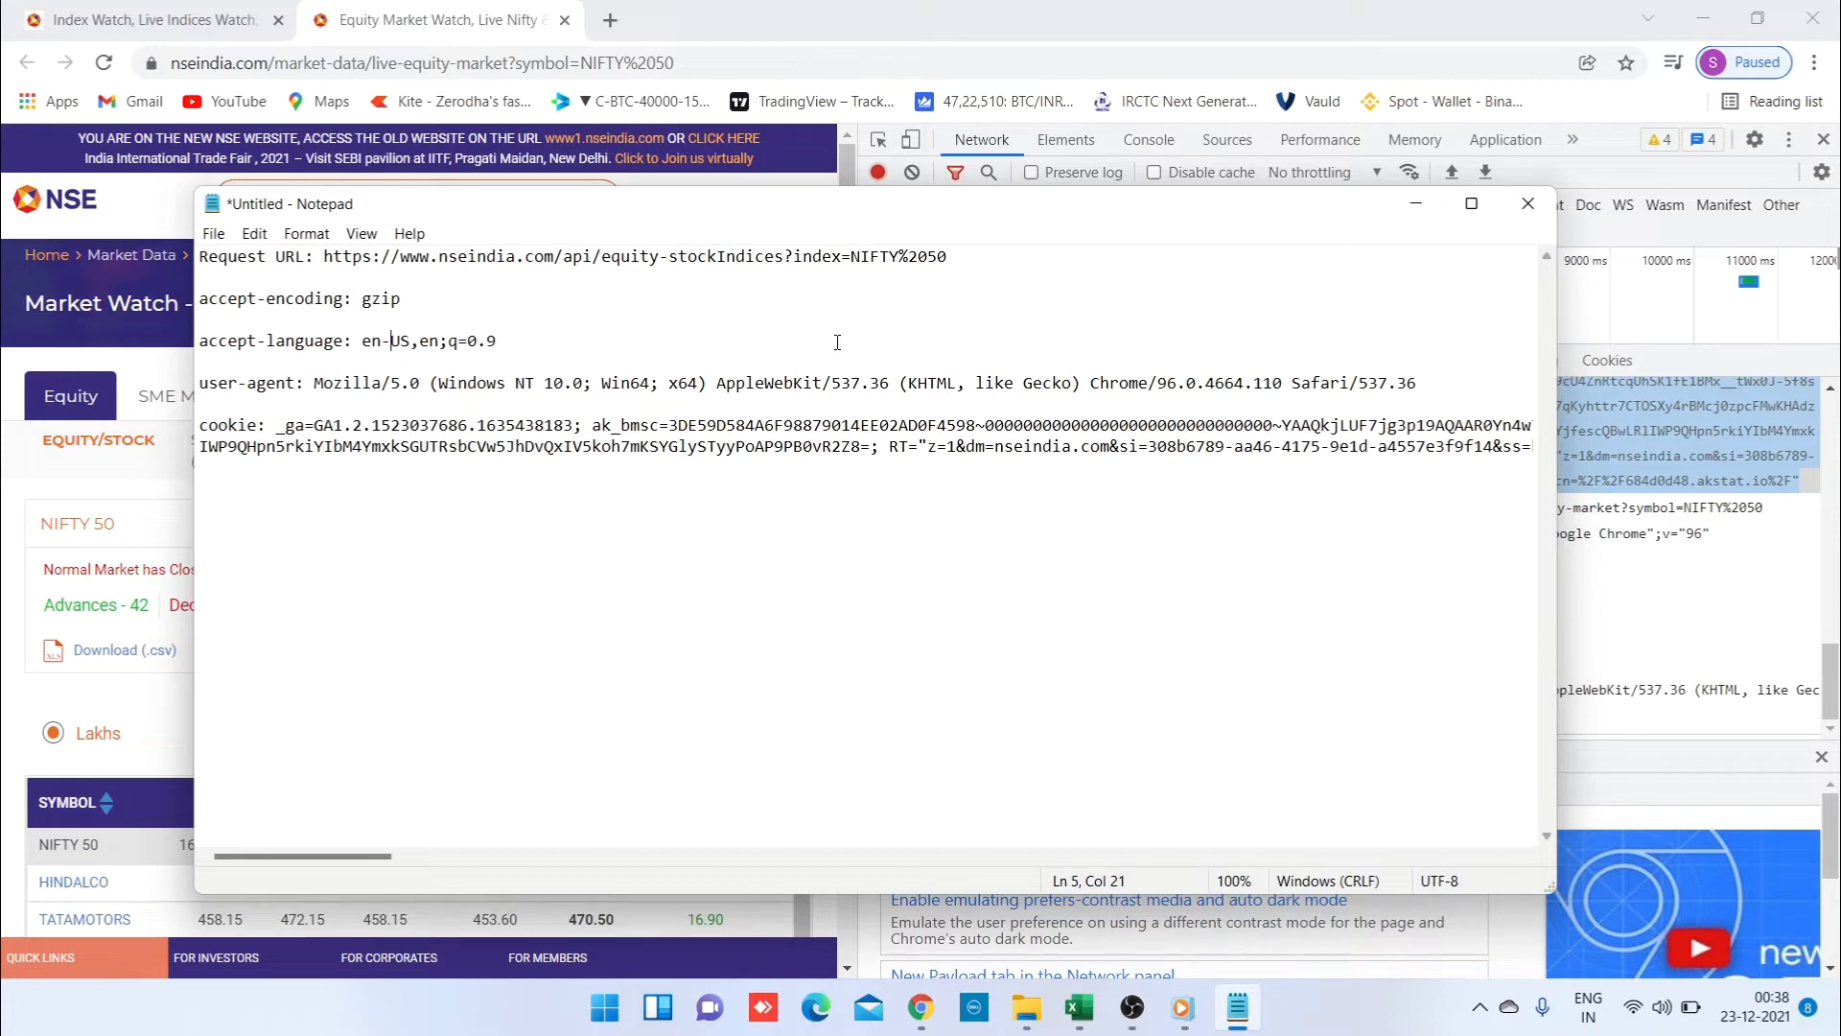
Step: Switch to Excel's blank workbook and start a data import from the web with the Advanced options
left_click(1079, 1009)
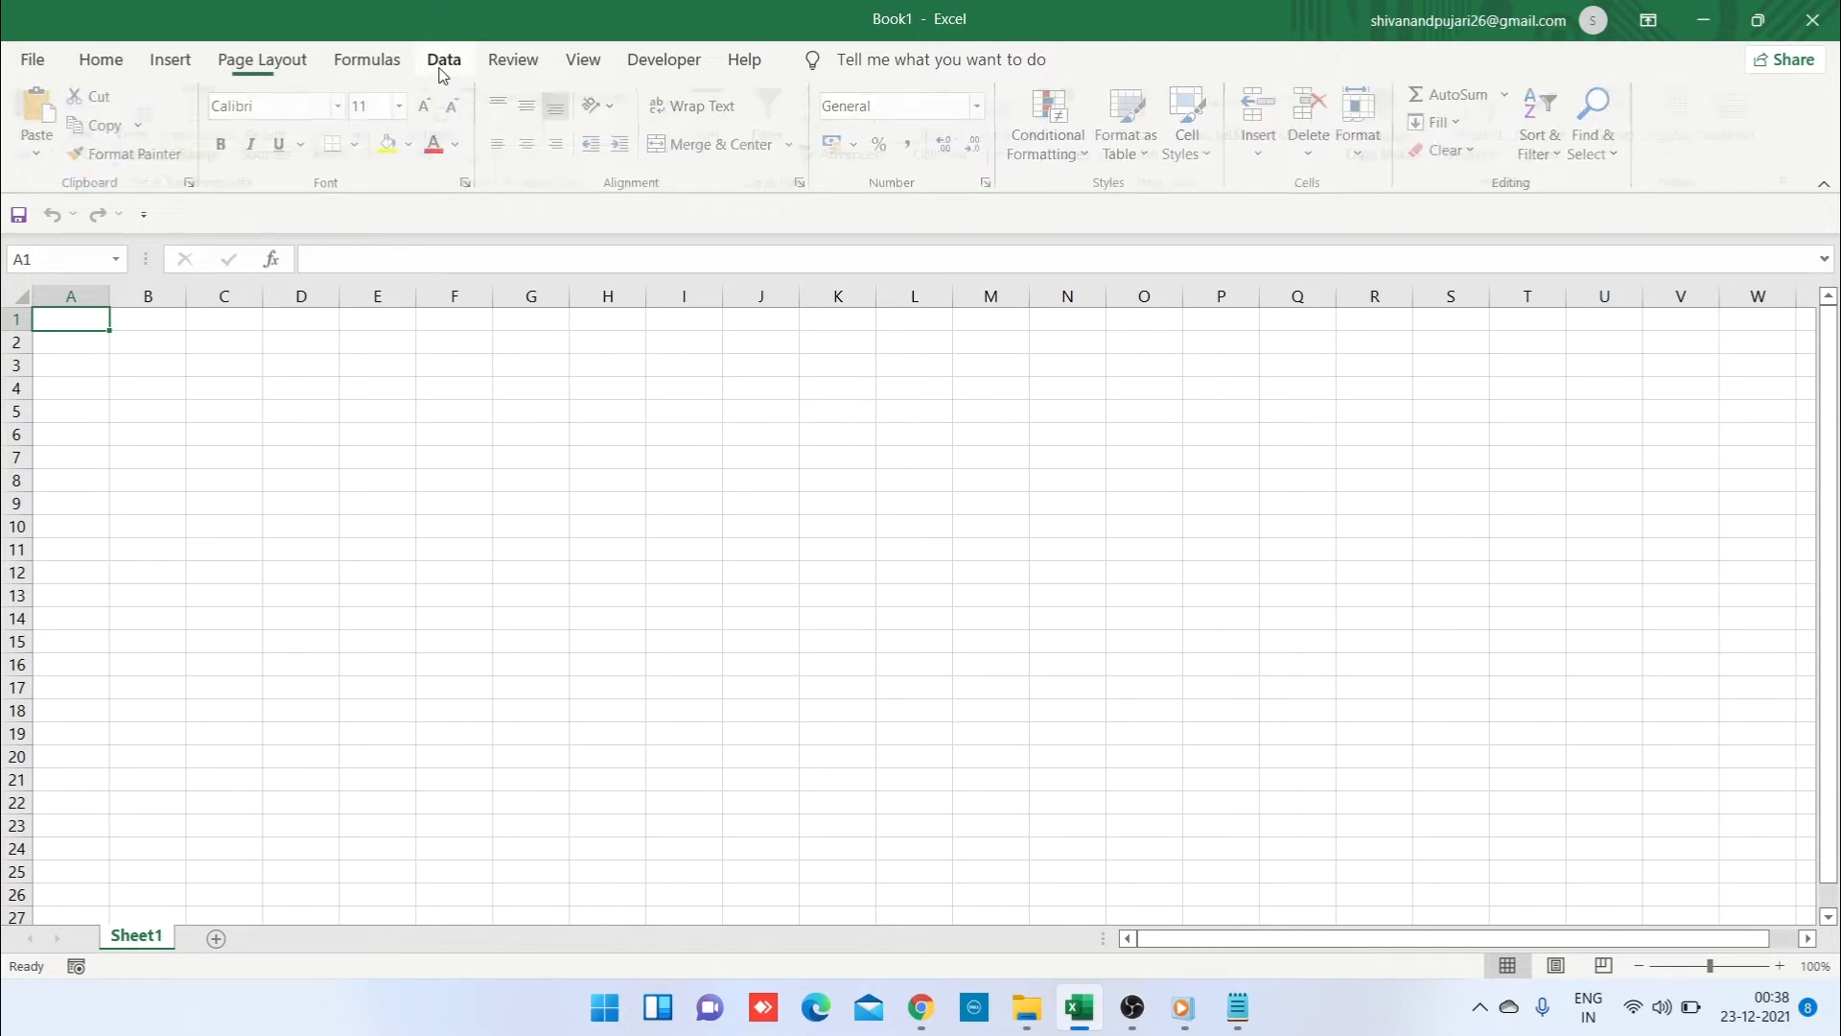
left_click(442, 63)
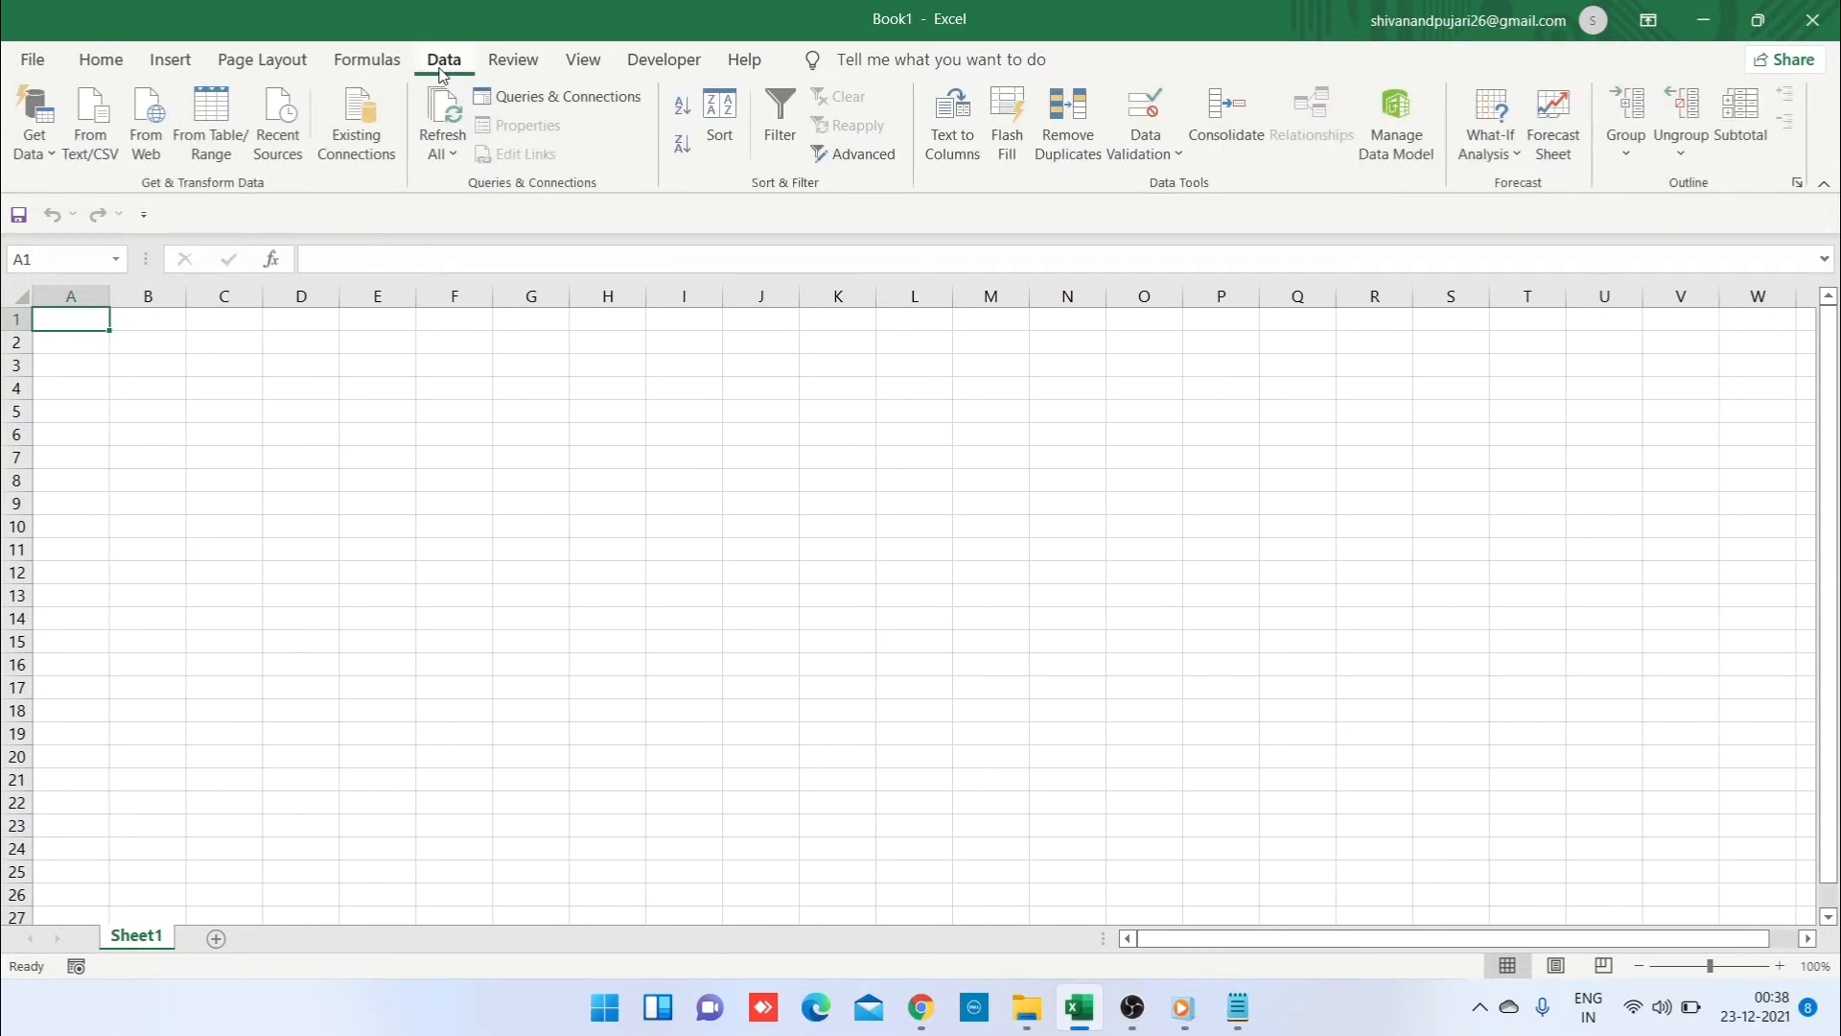
left_click(137, 149)
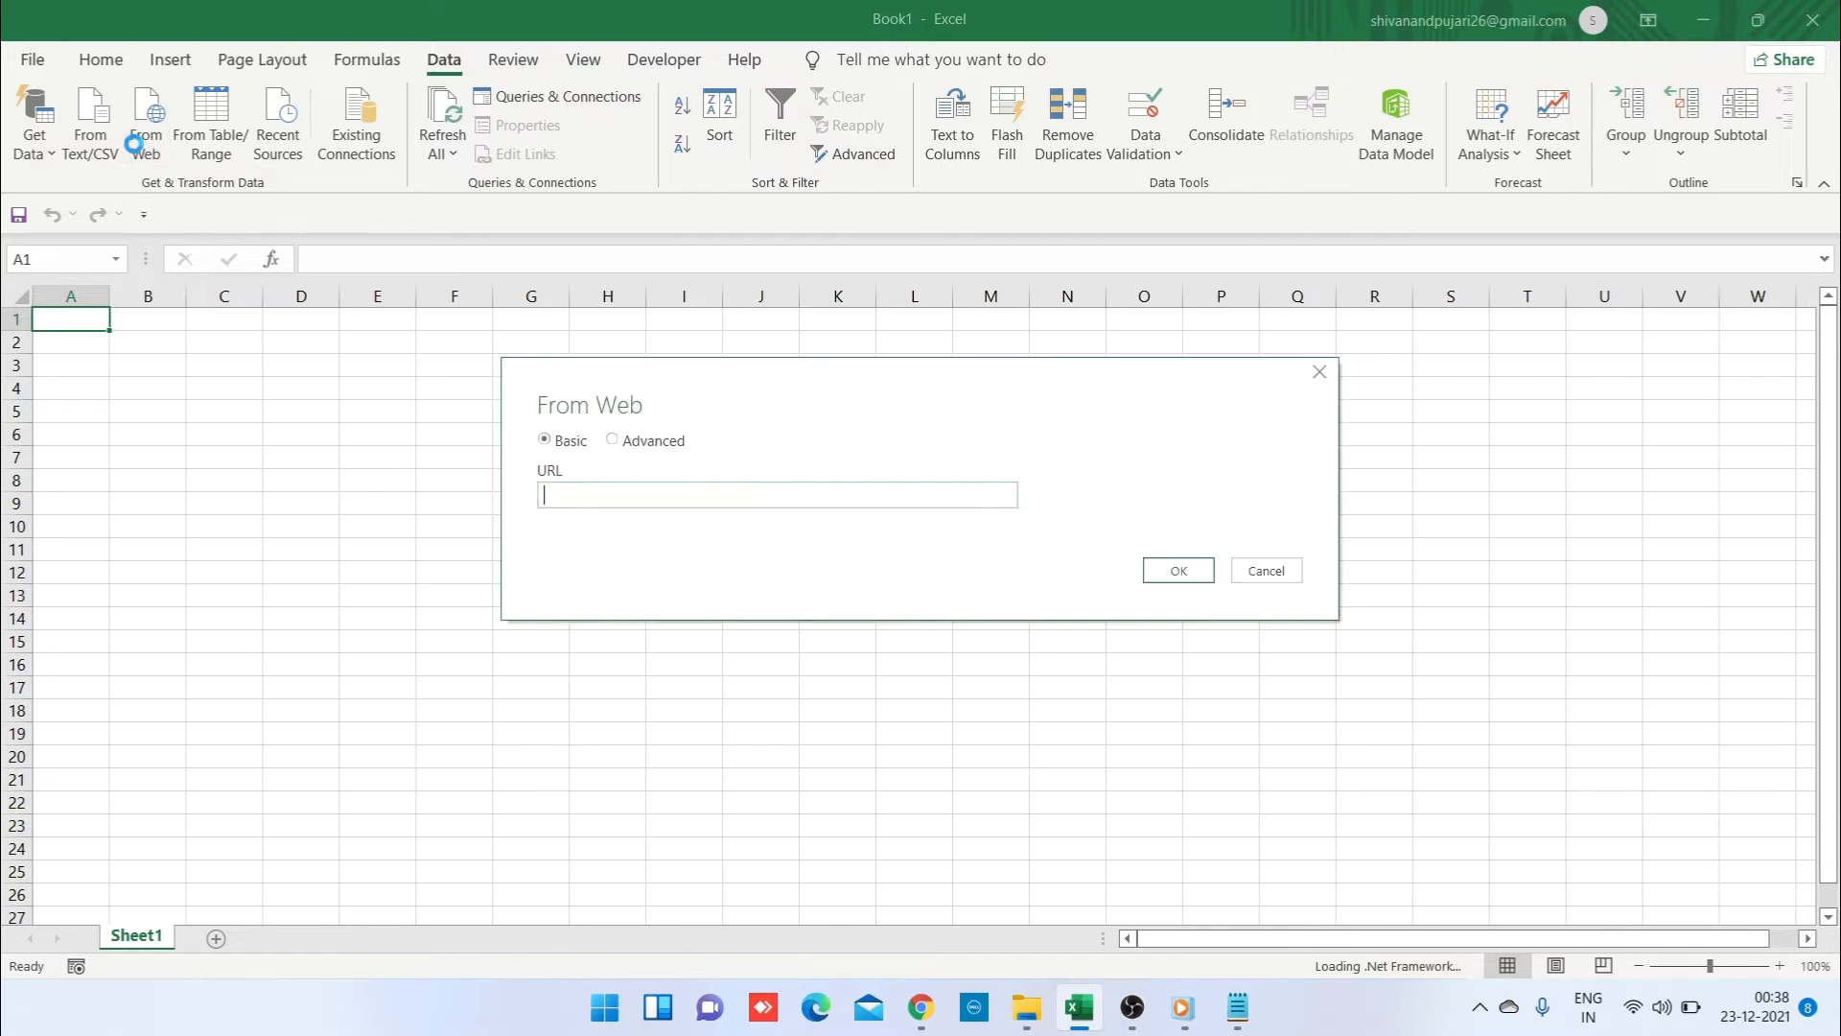
left_click(614, 440)
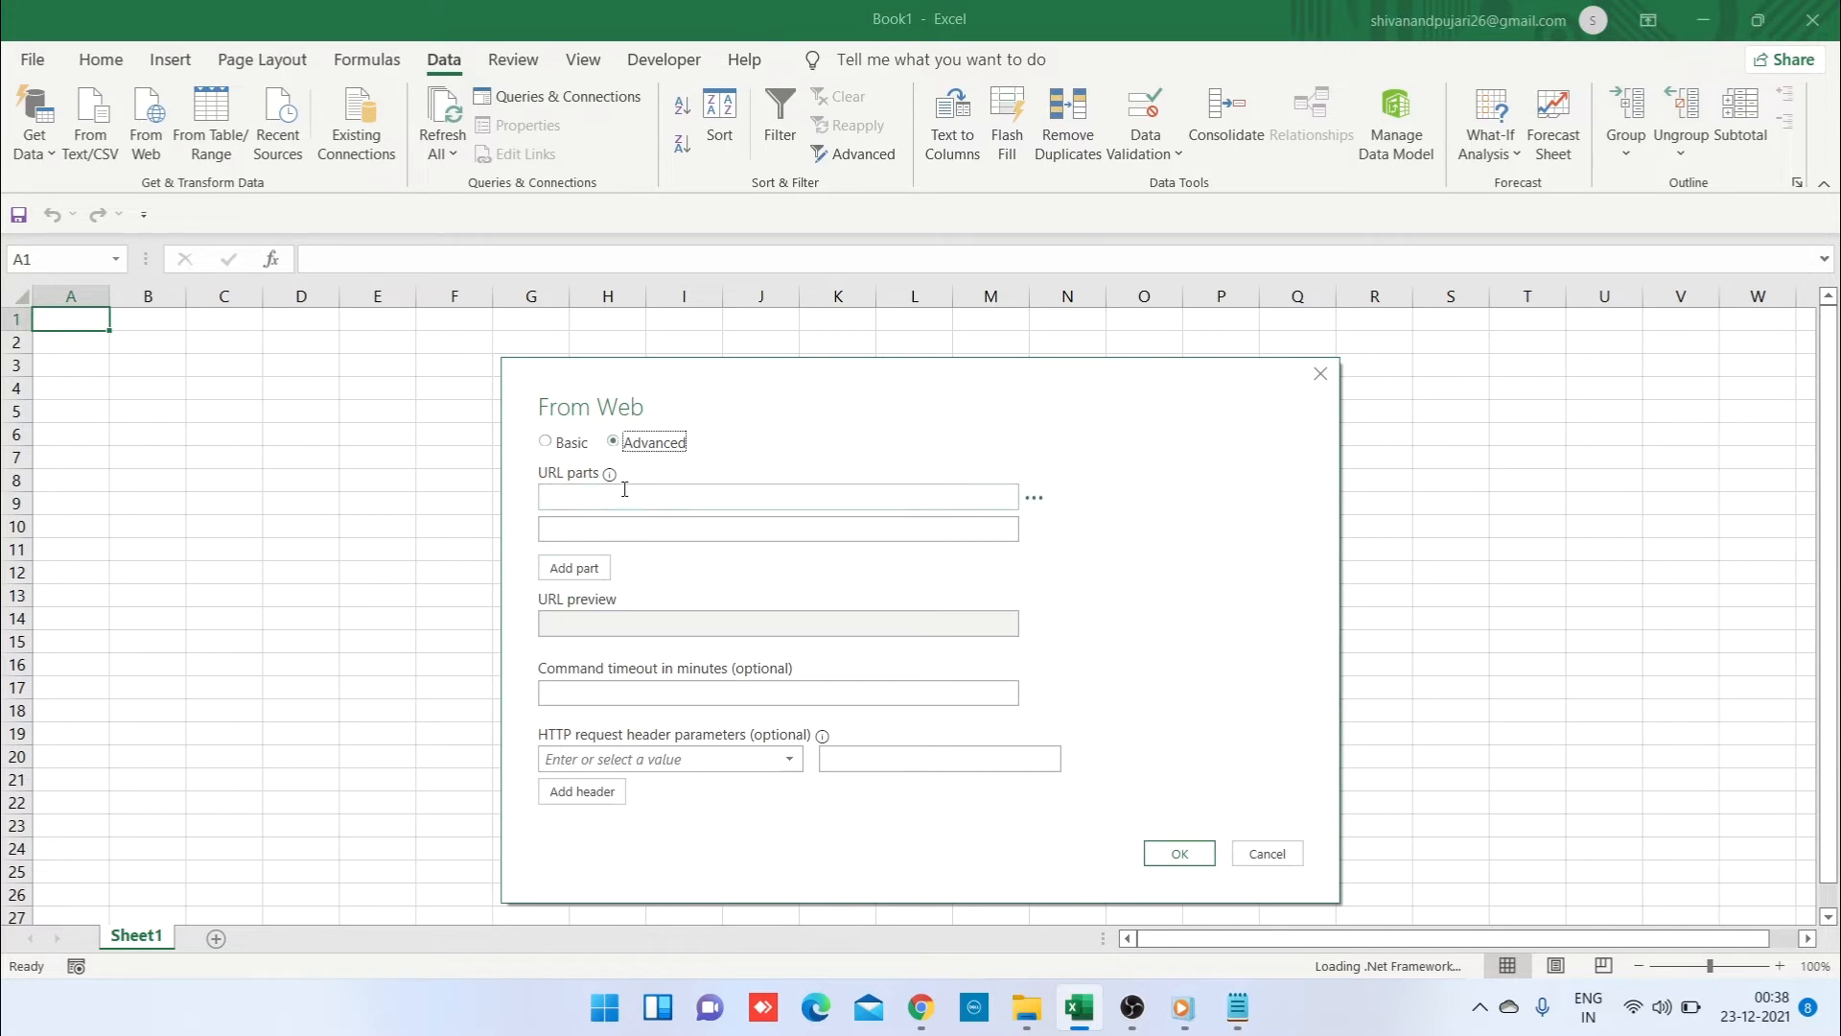
left_click(624, 490)
left_click(1256, 1024)
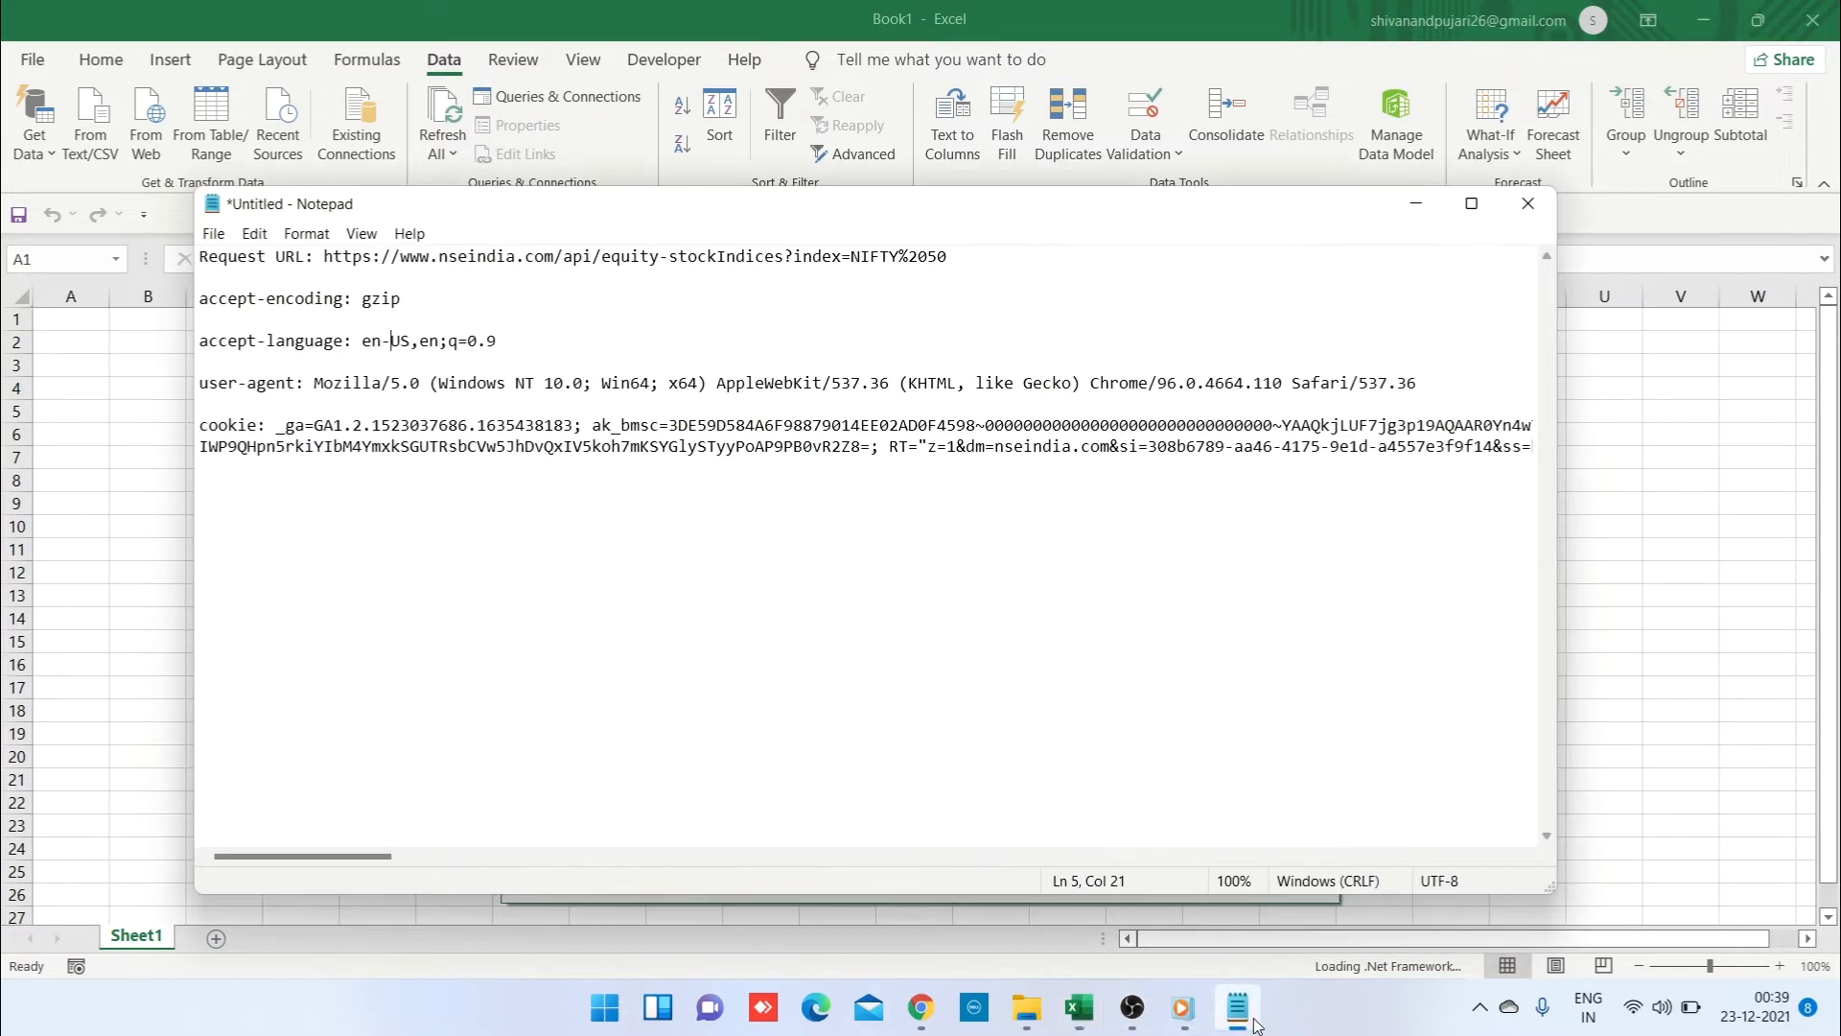
left_click(1008, 265)
left_click_drag(1006, 269, 324, 257)
key("ctrl+c")
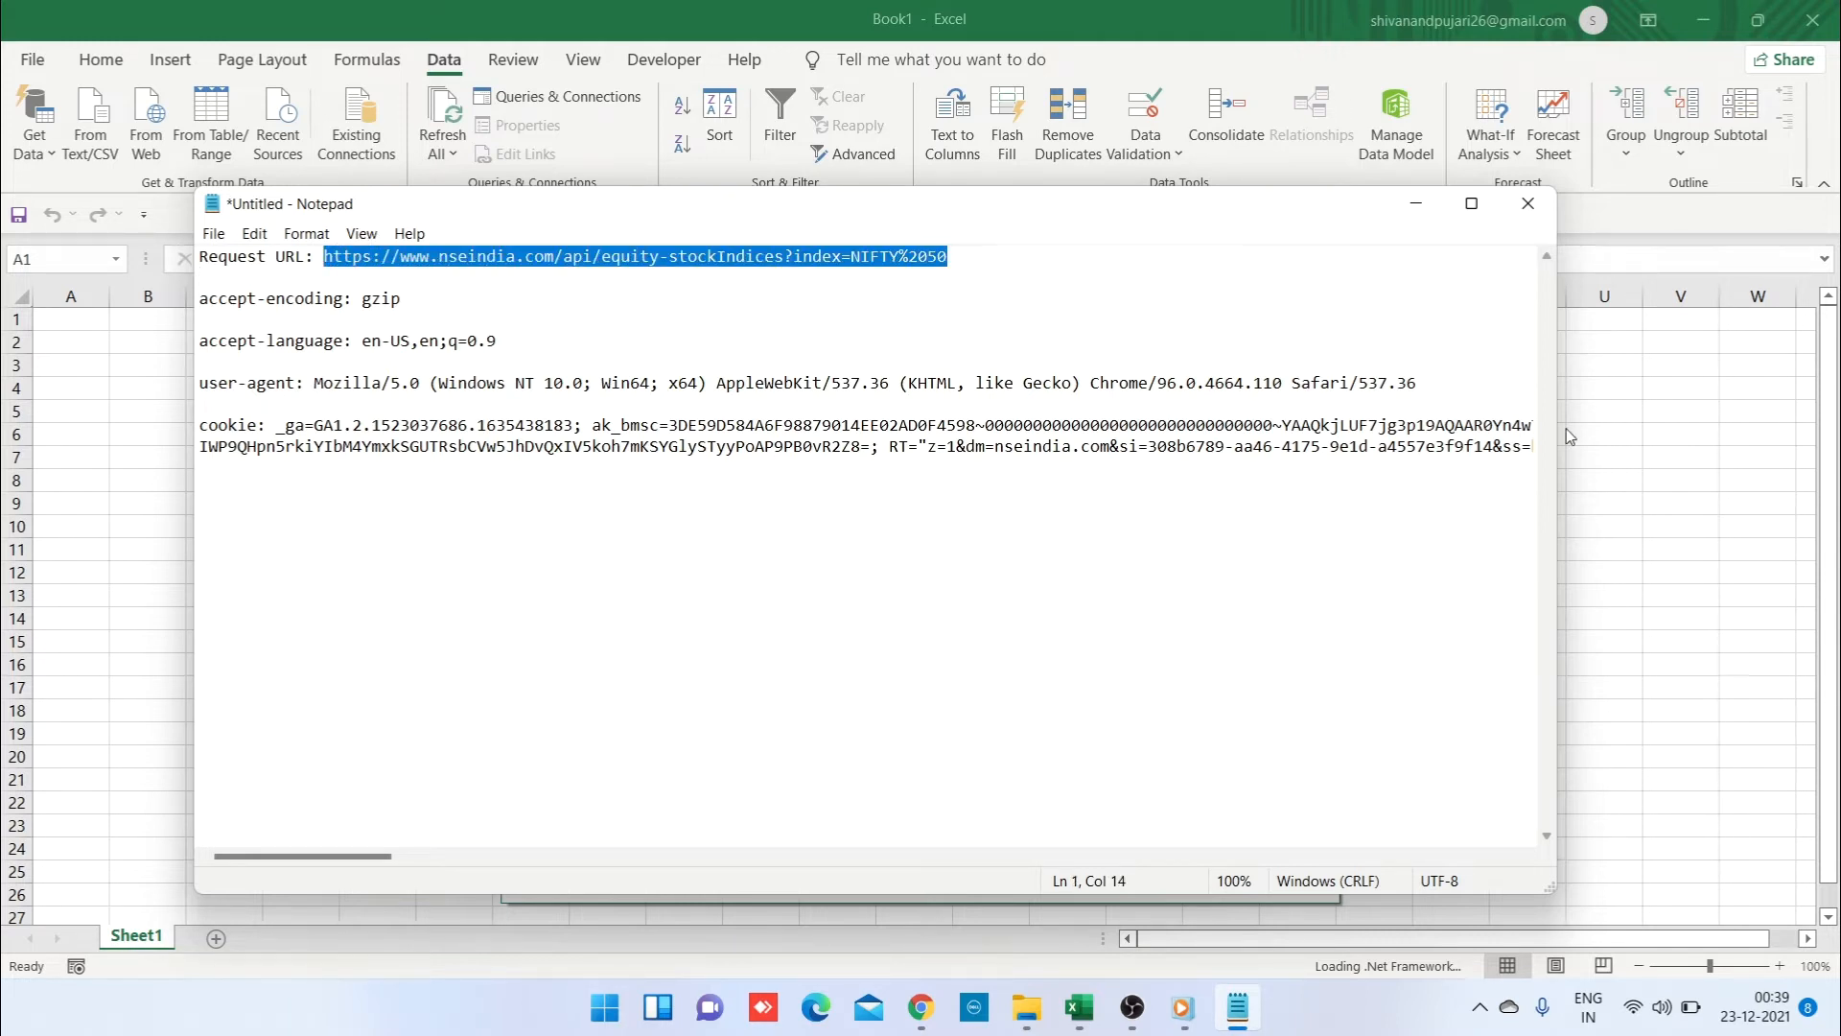
left_click(1683, 470)
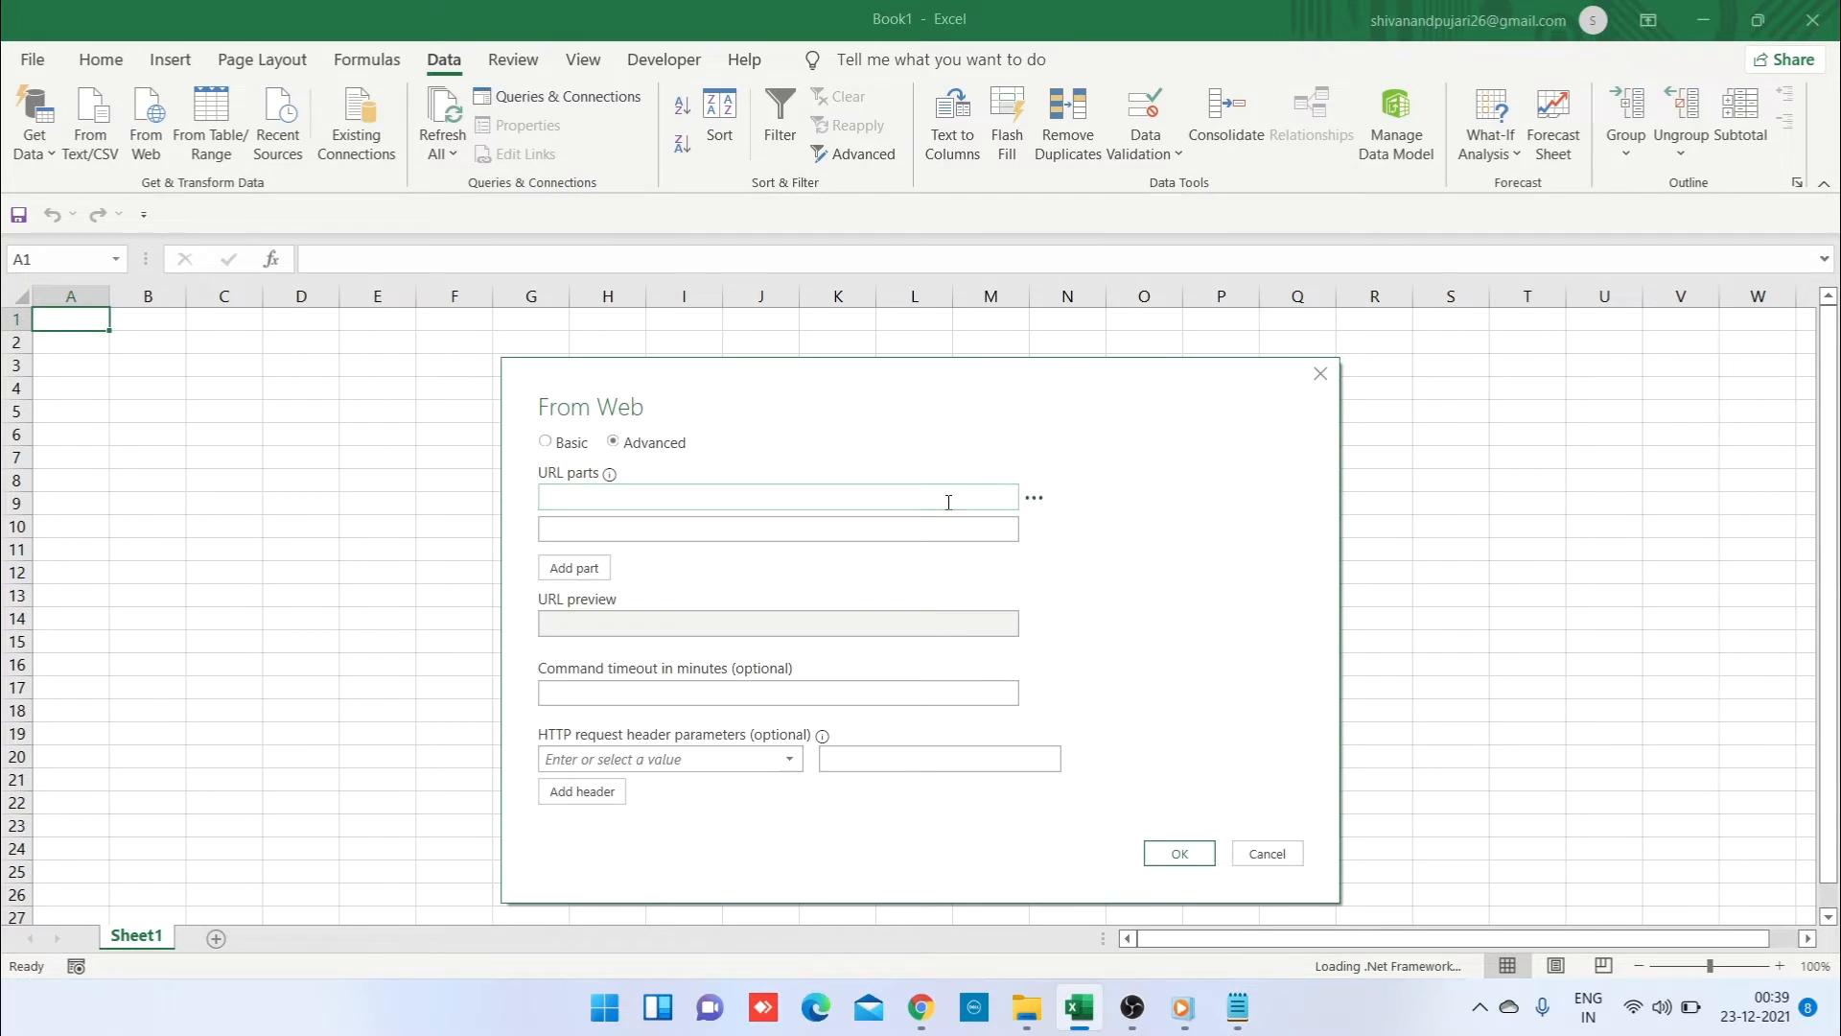
key("ctrl+v")
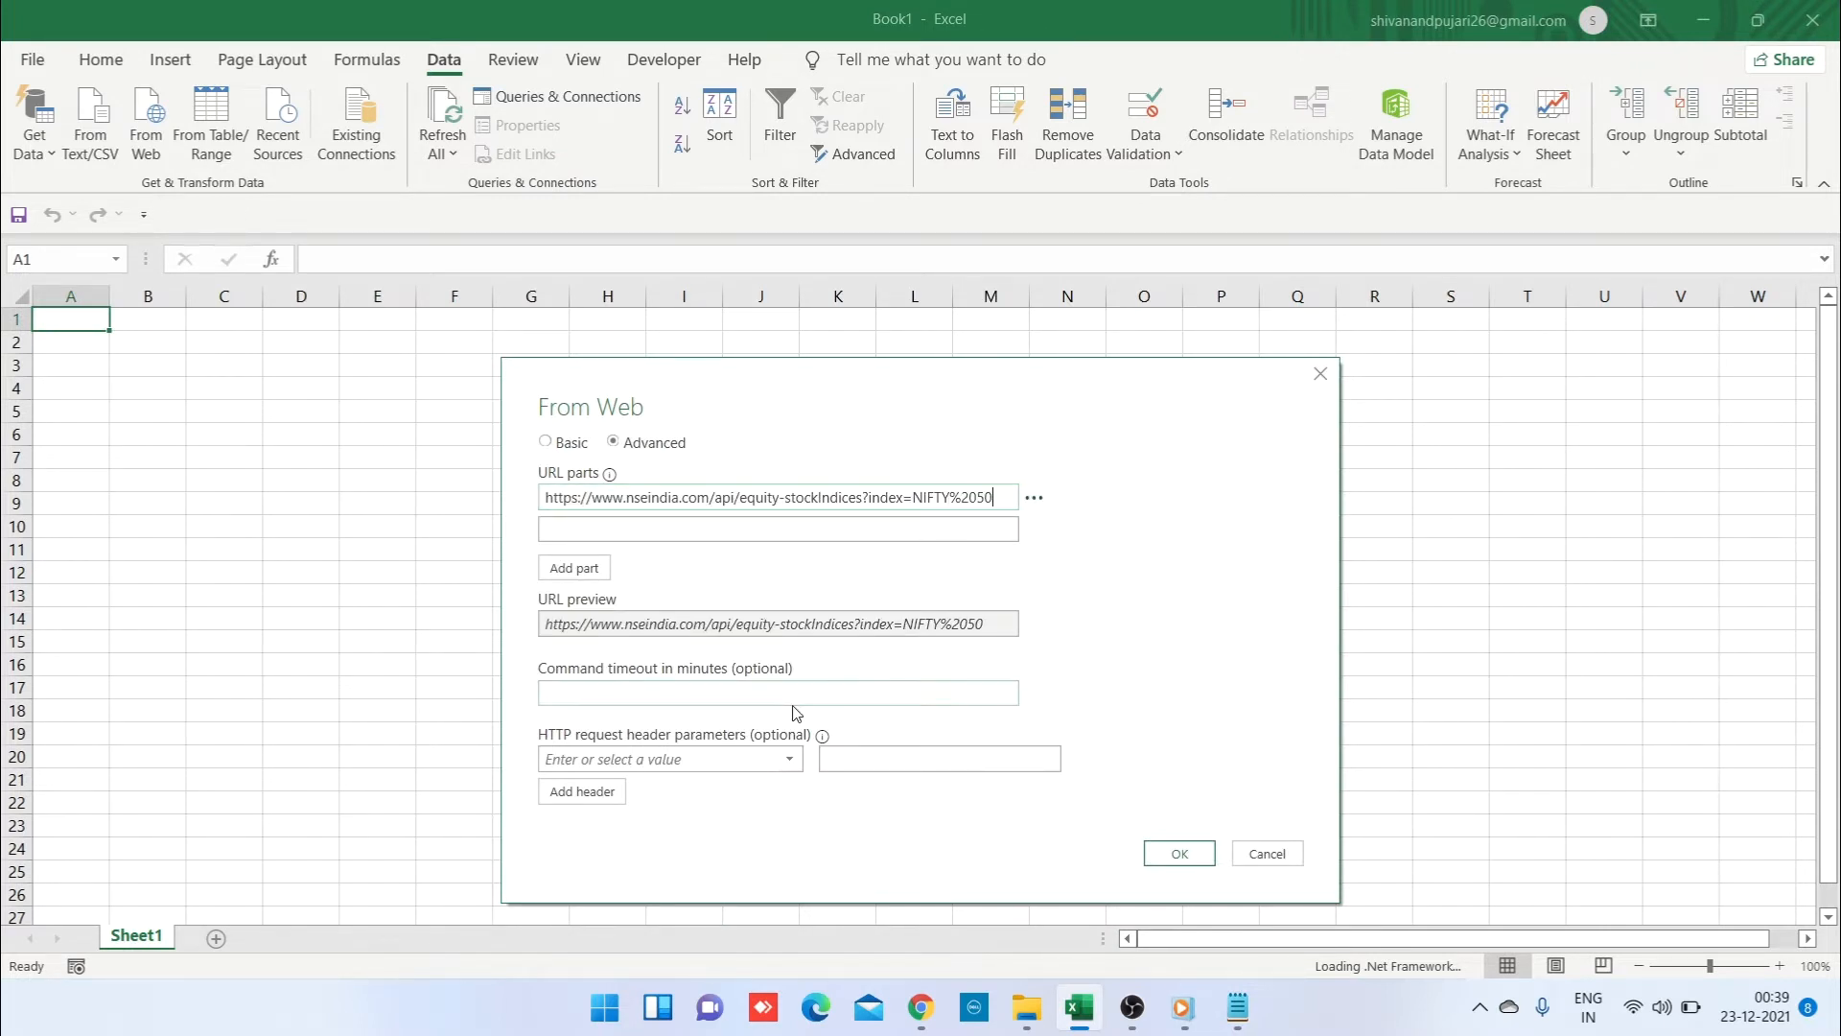
left_click(794, 705)
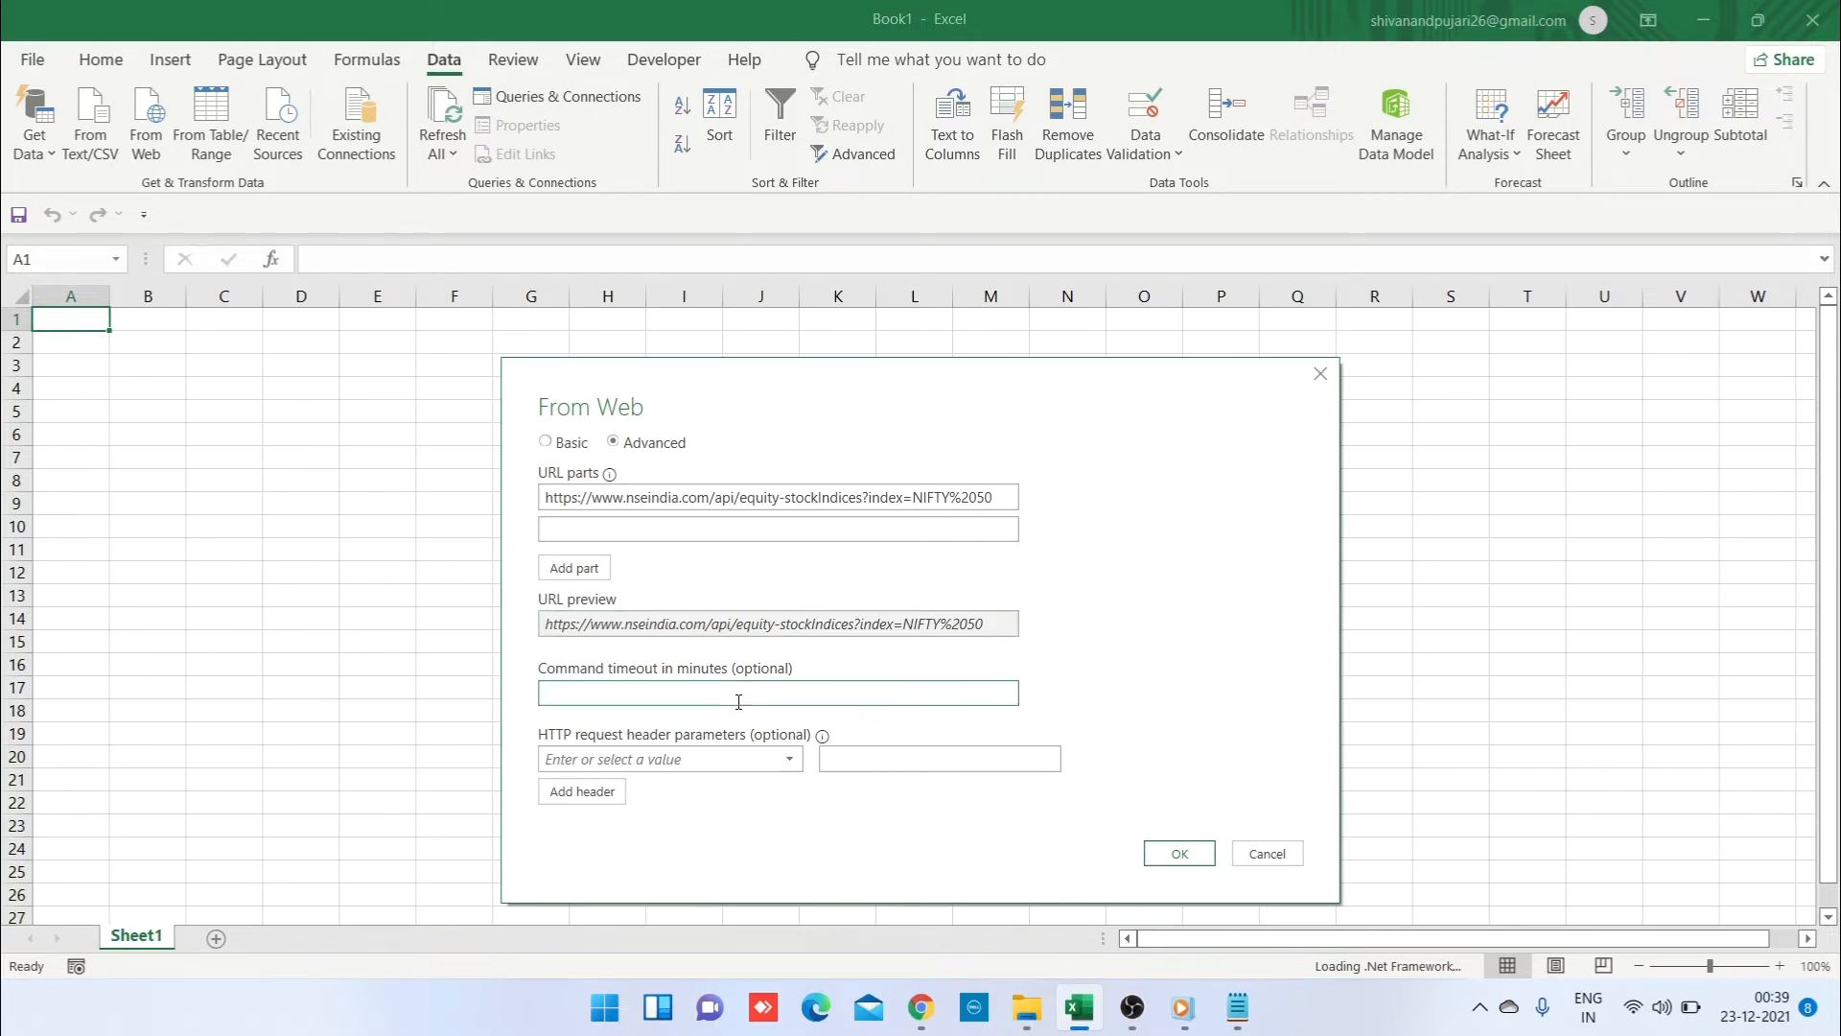
Step: Copy the header name accept-encoding from Notepad into the first HTTP request header's name
left_click(619, 757)
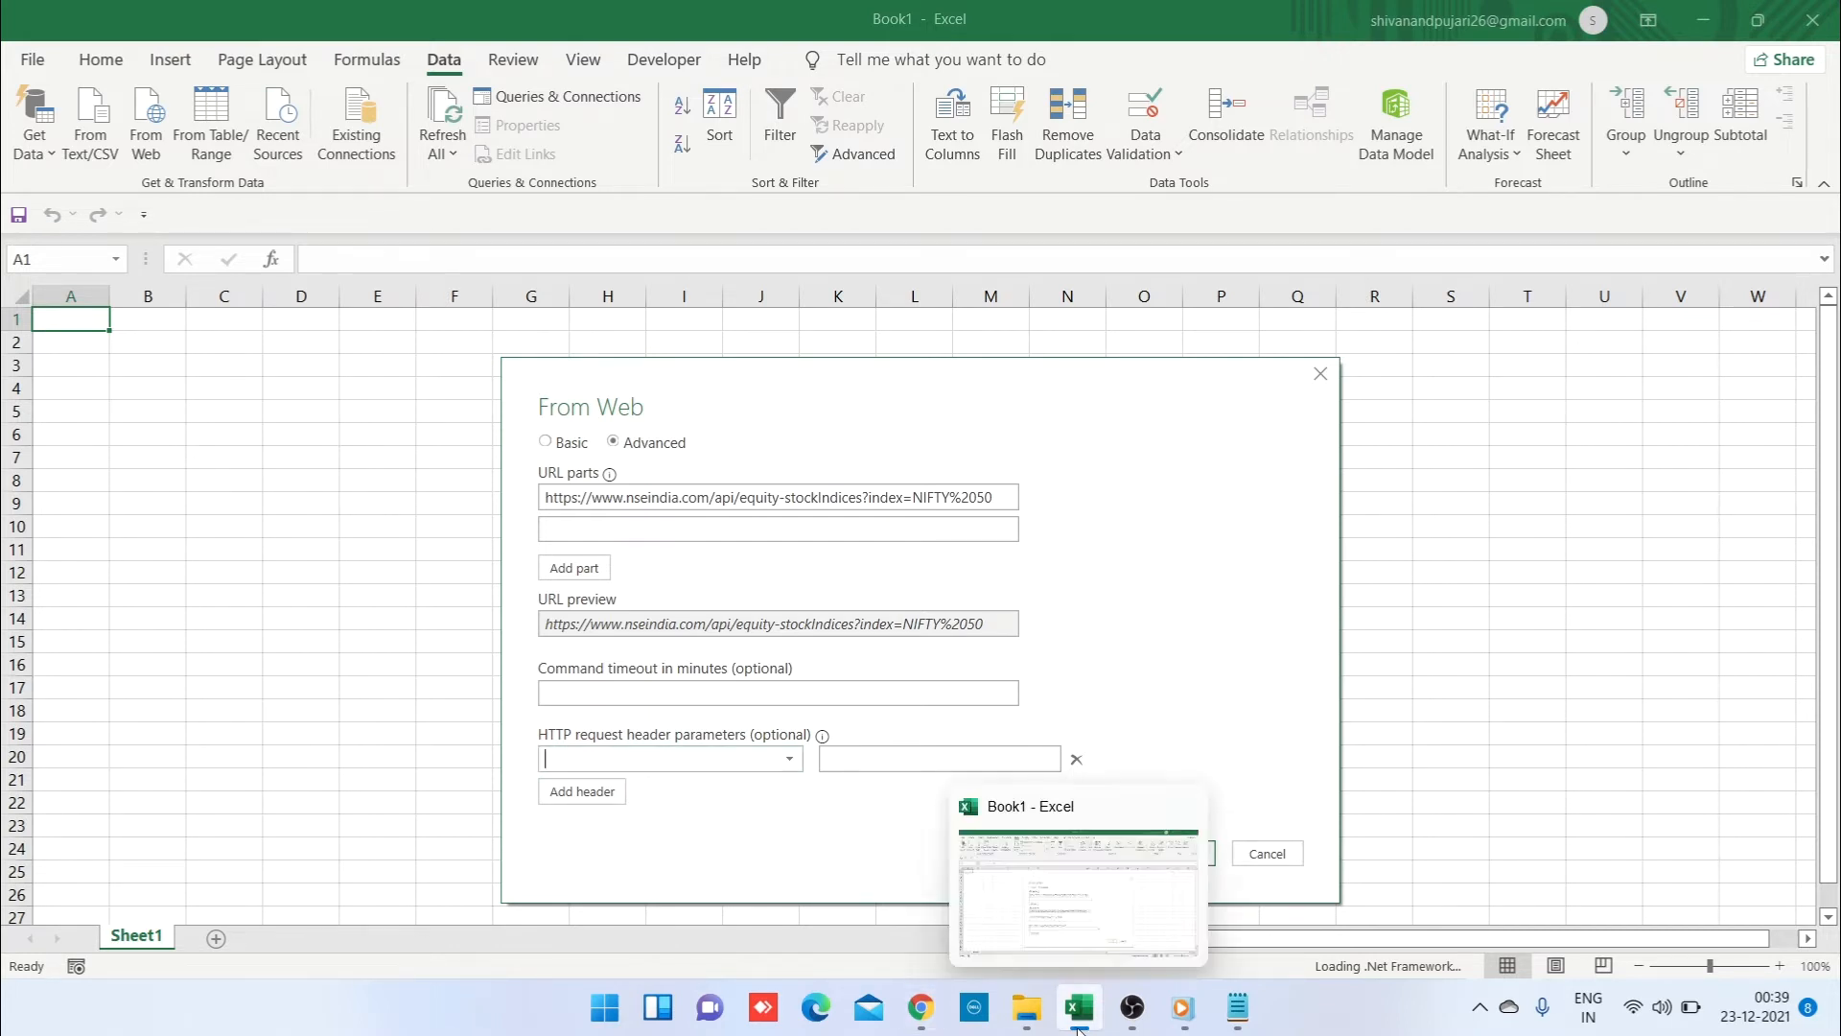
mouse_move(1131, 1018)
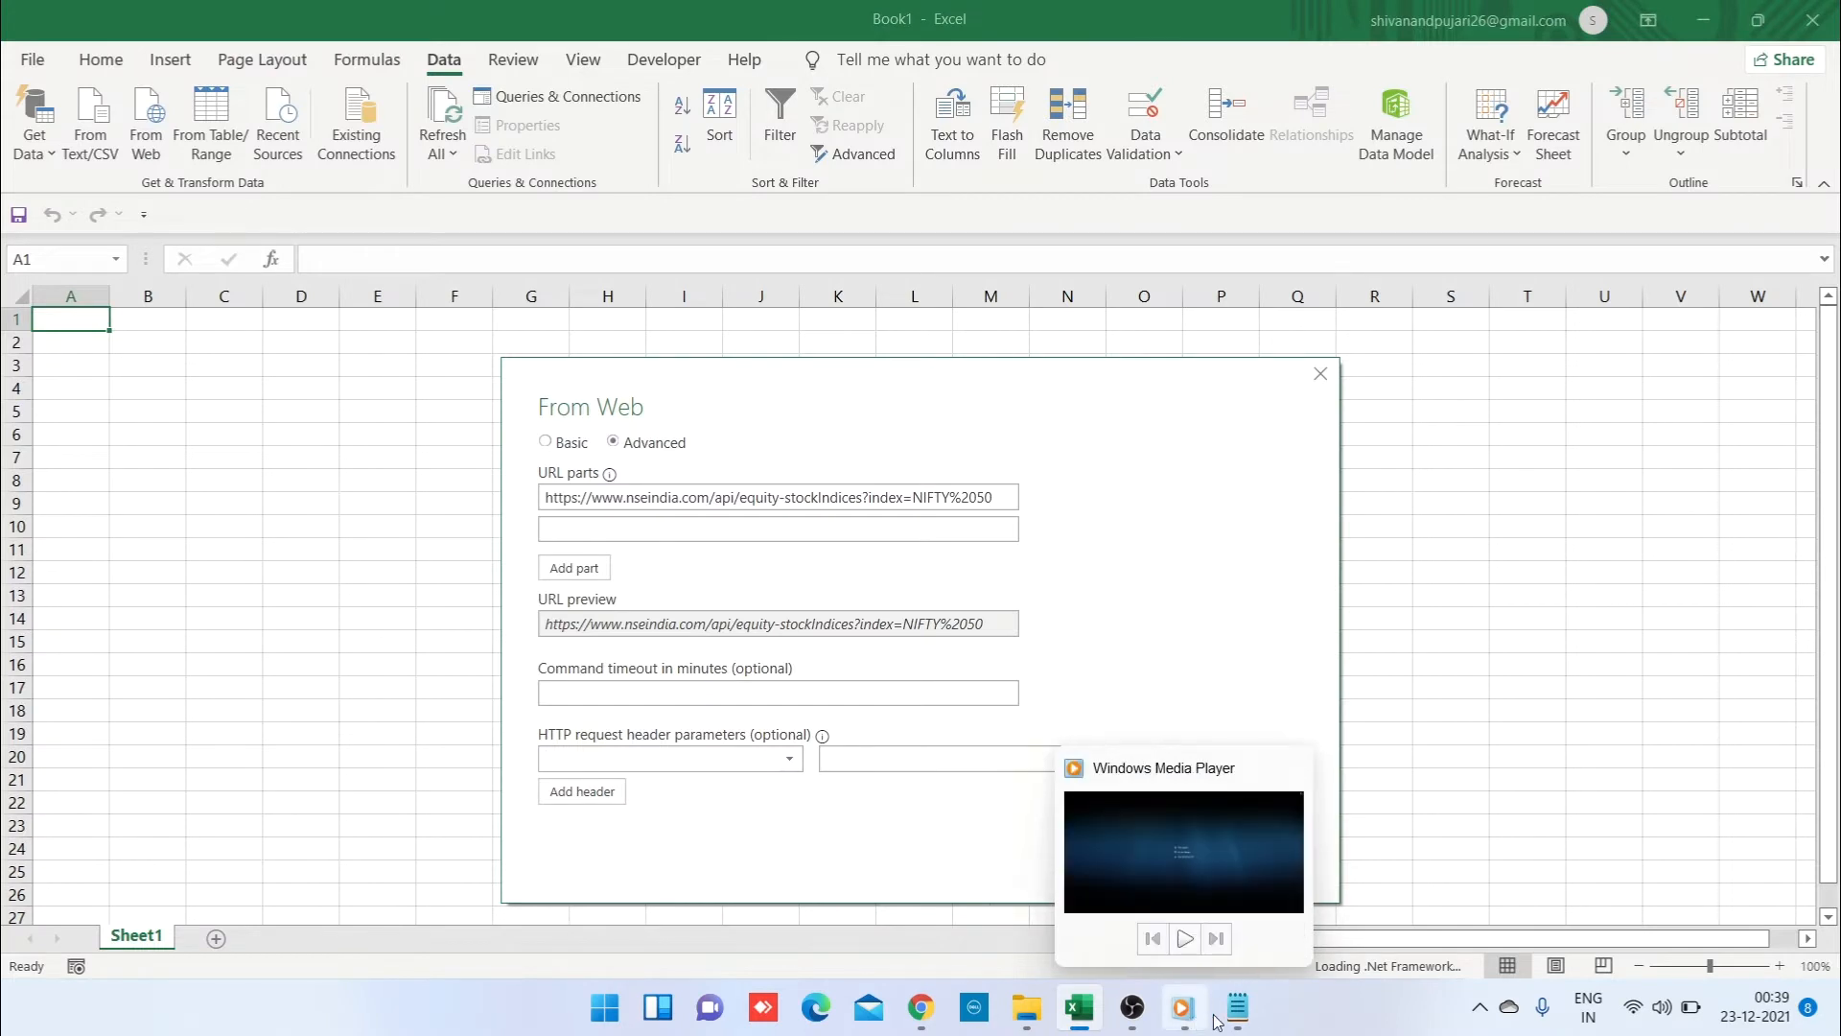
left_click(1236, 1007)
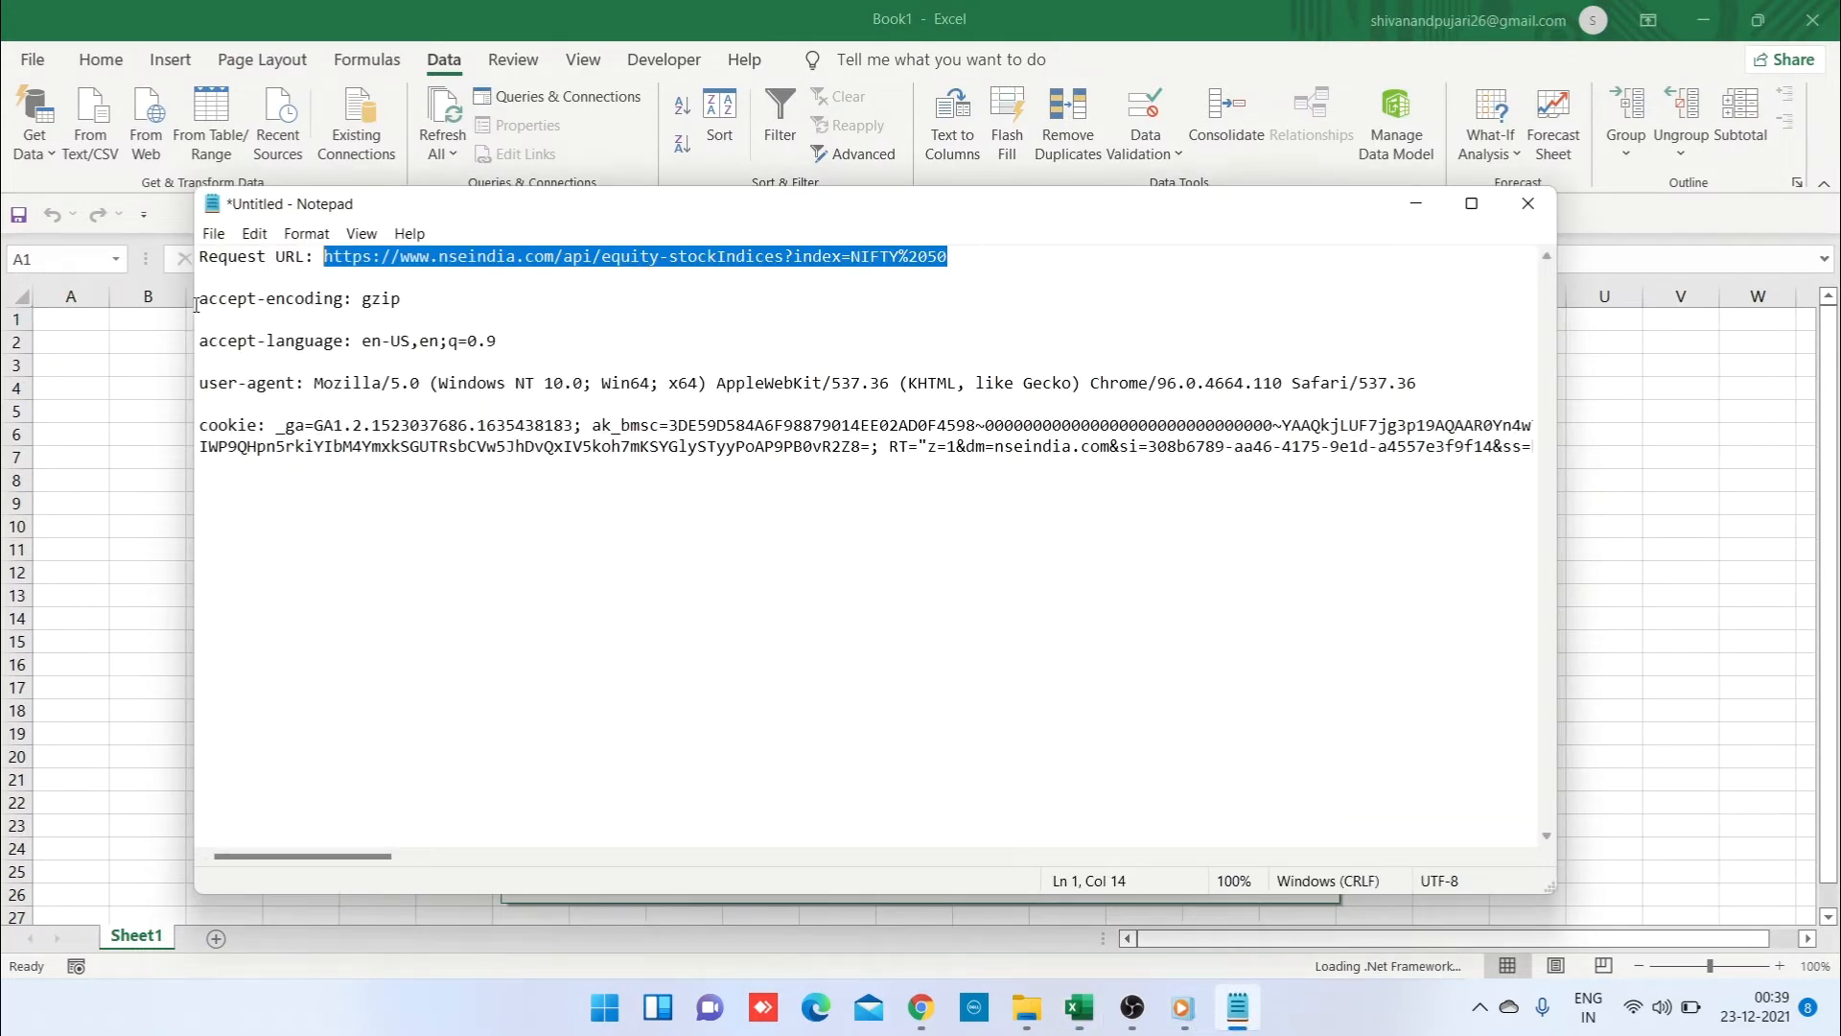
left_click_drag(199, 301, 342, 300)
key("ctrl+c")
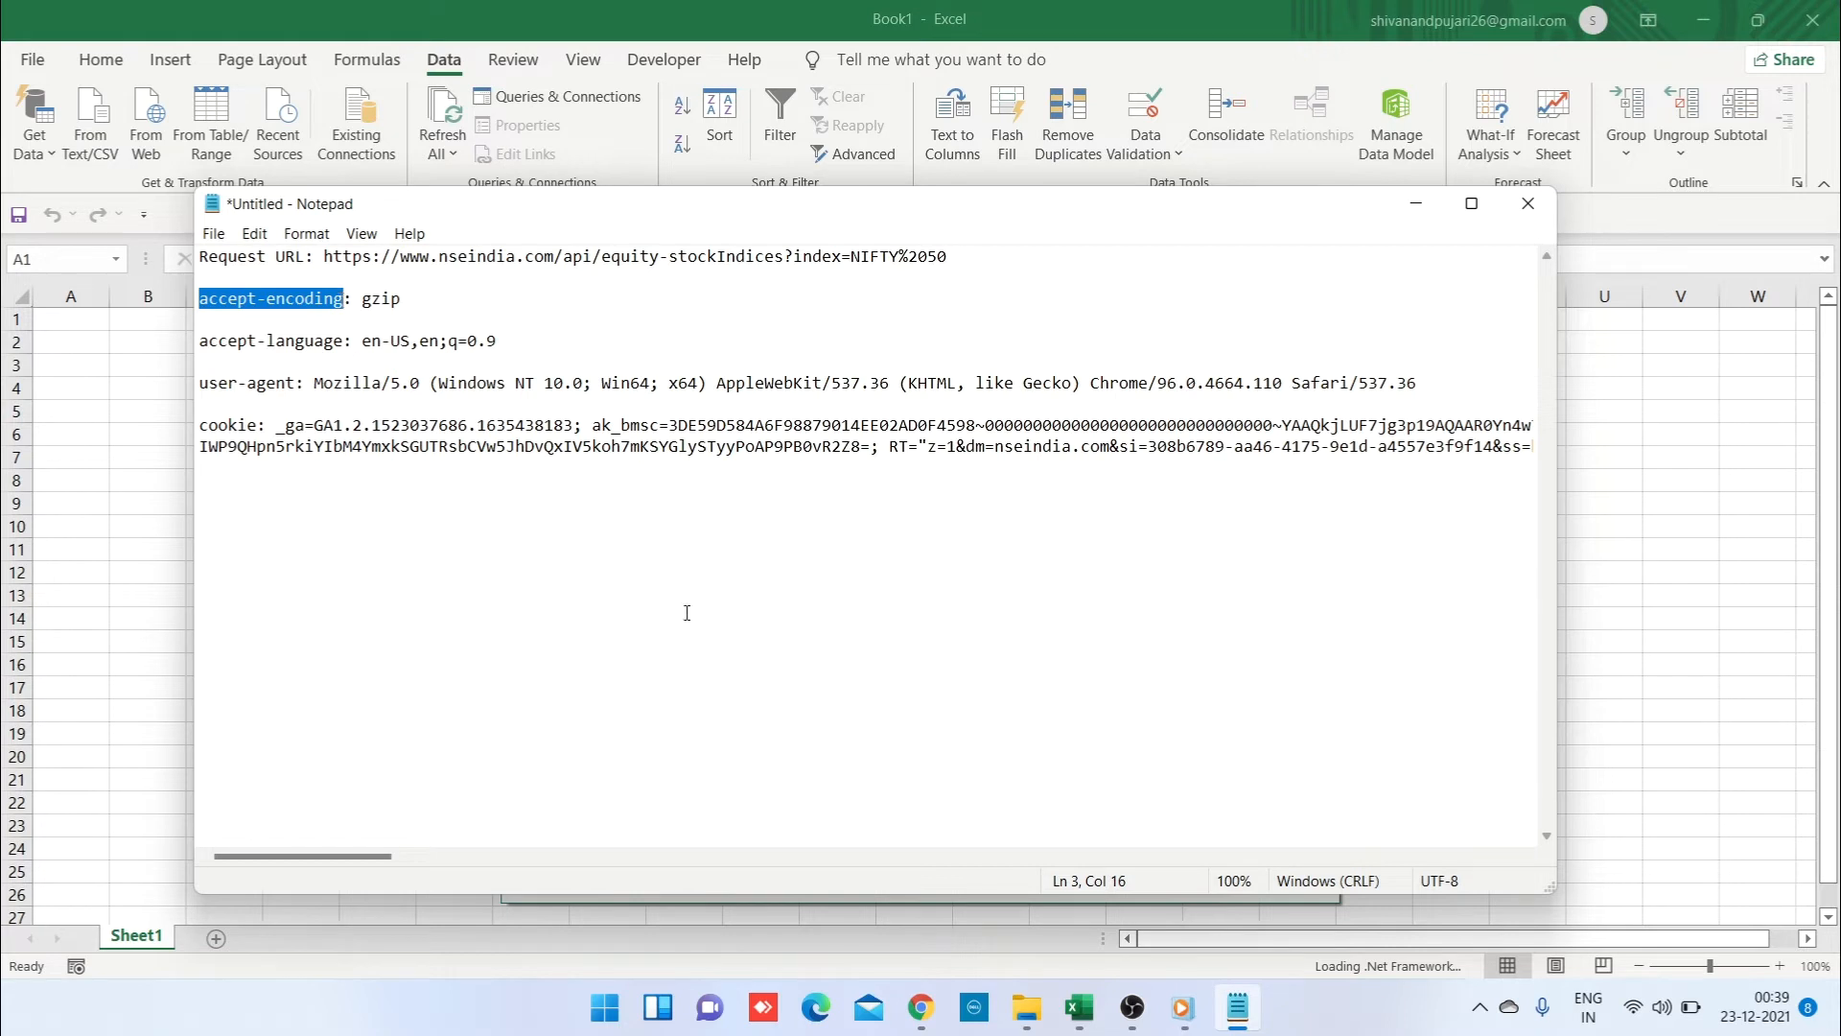
left_click(132, 535)
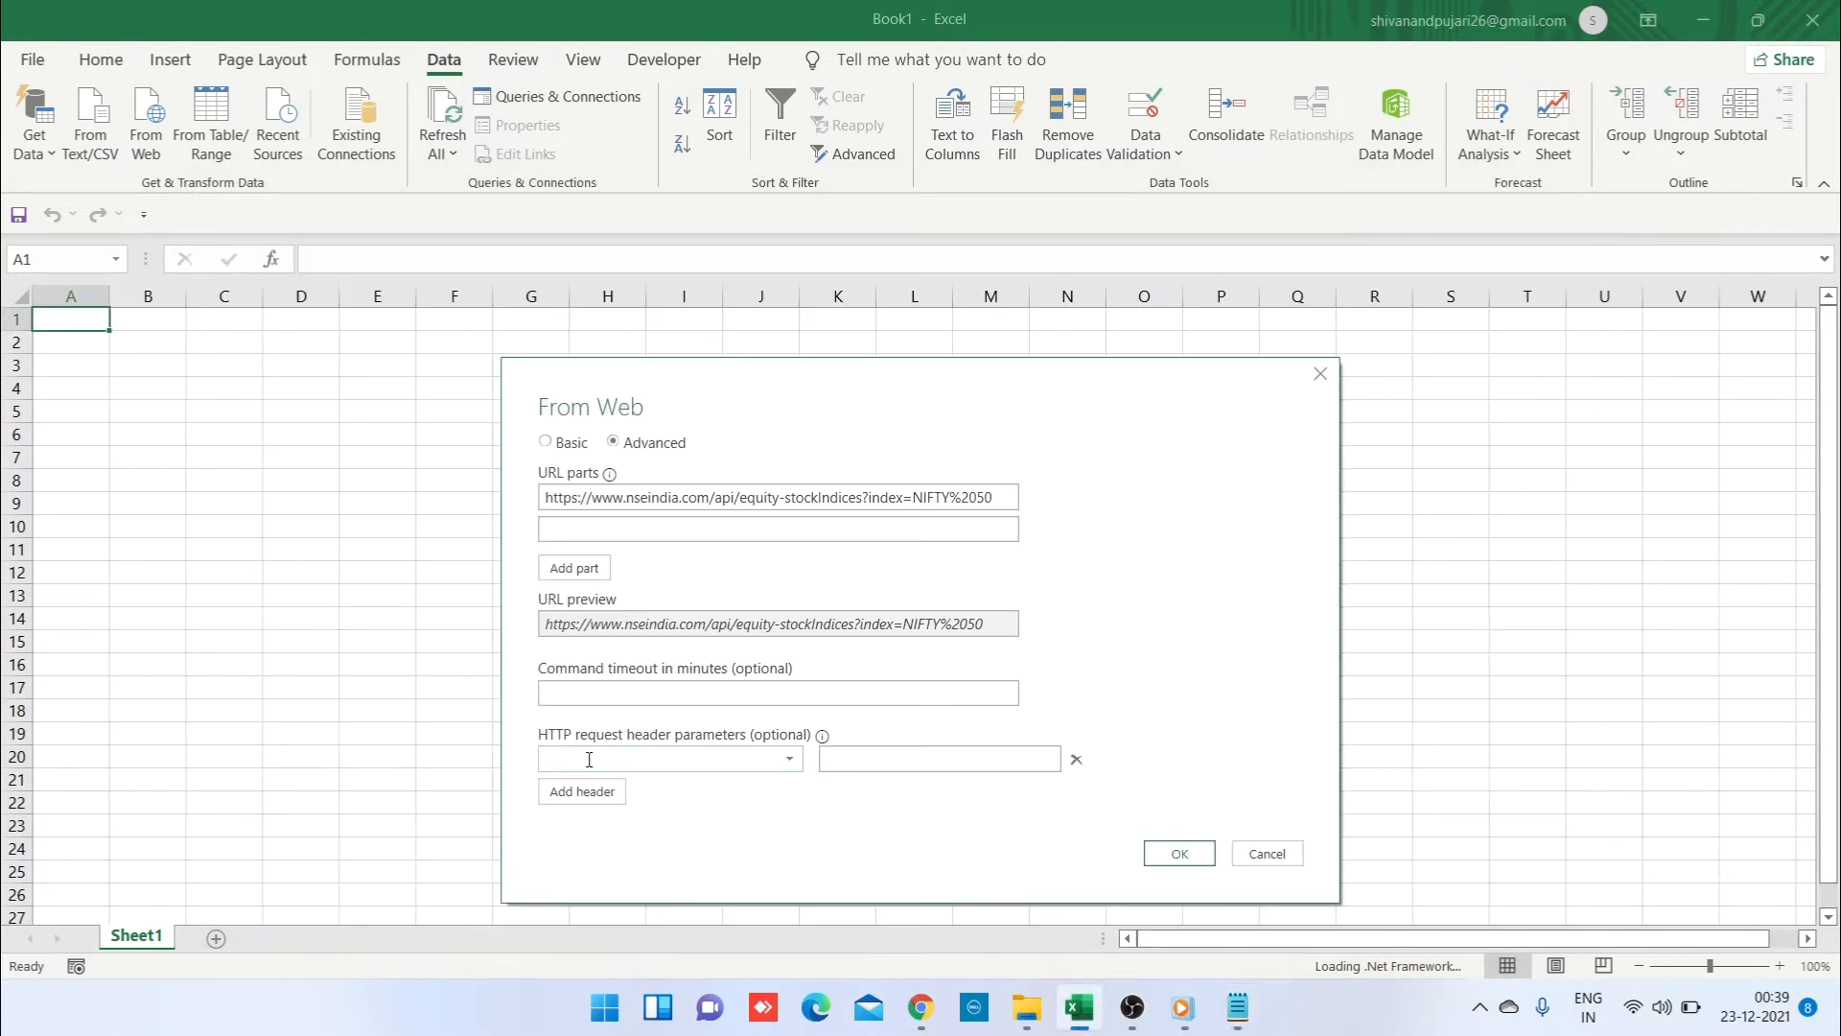
key("ctrl+v")
Step: Set the value of the accept-encoding header to gzip, checking it against the Notepad document
left_click(859, 758)
key("alt+Tab")
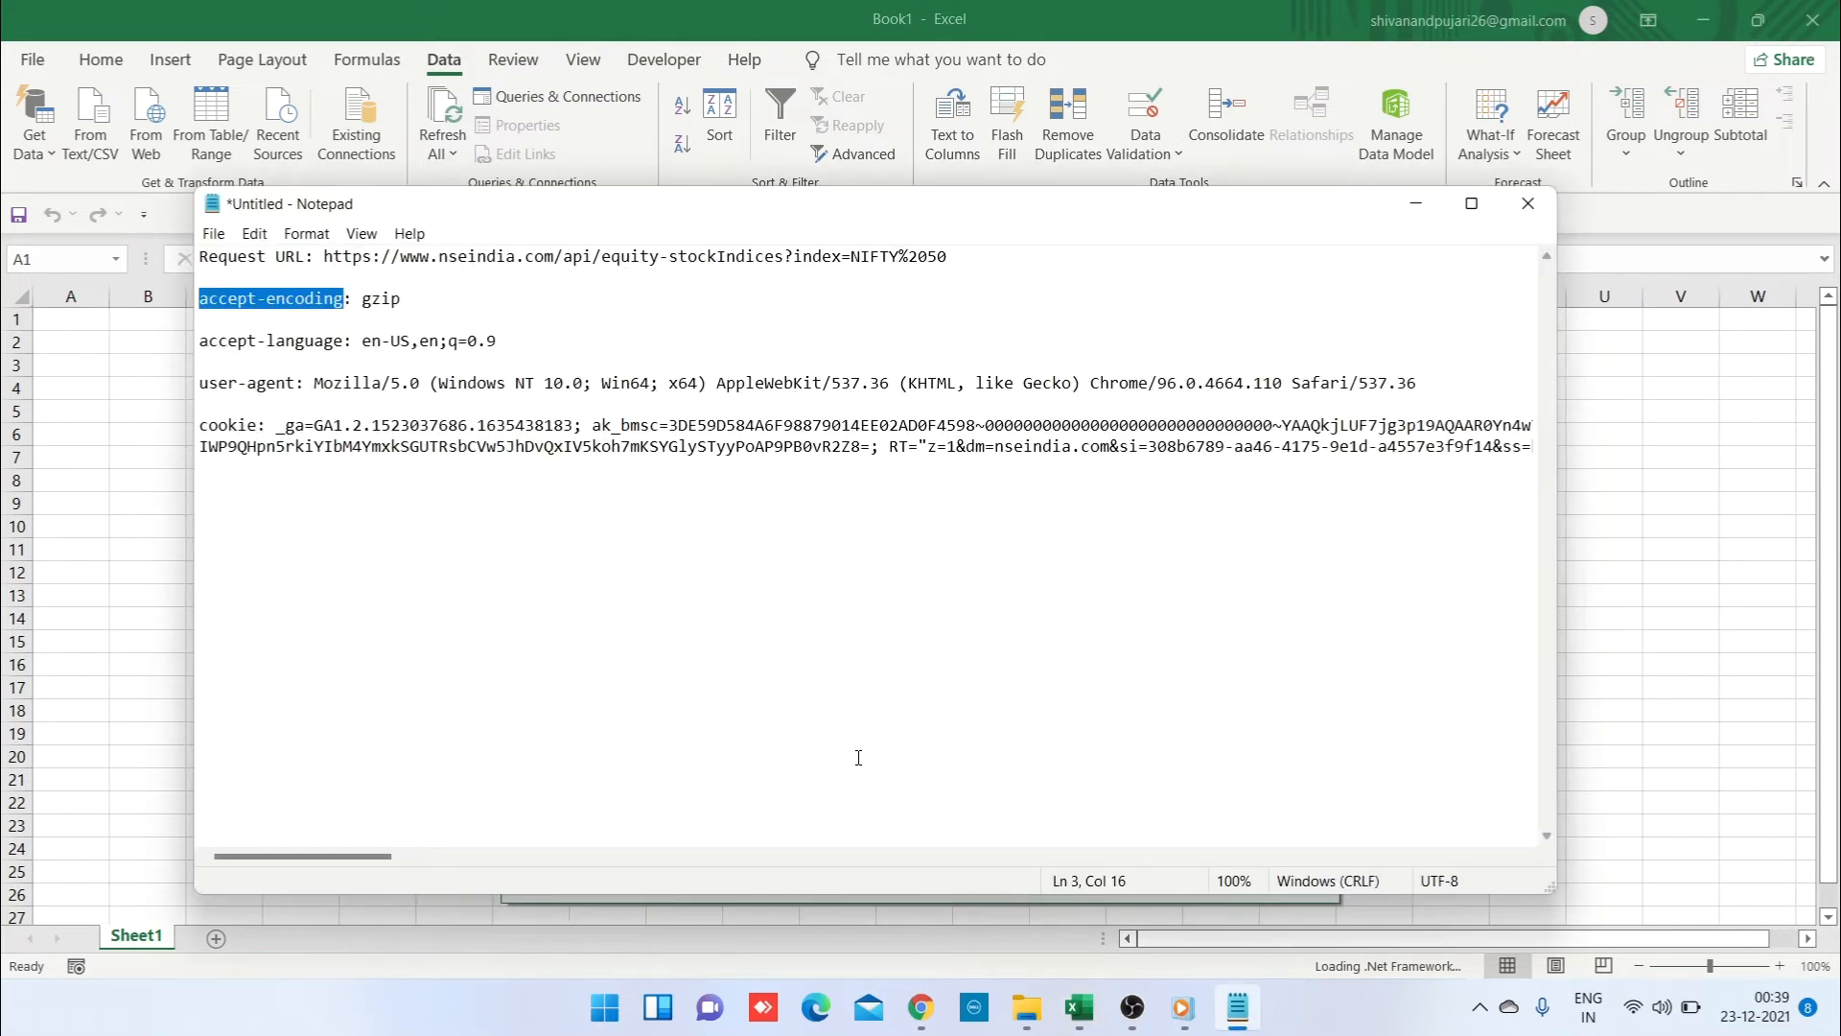
key("alt+Tab")
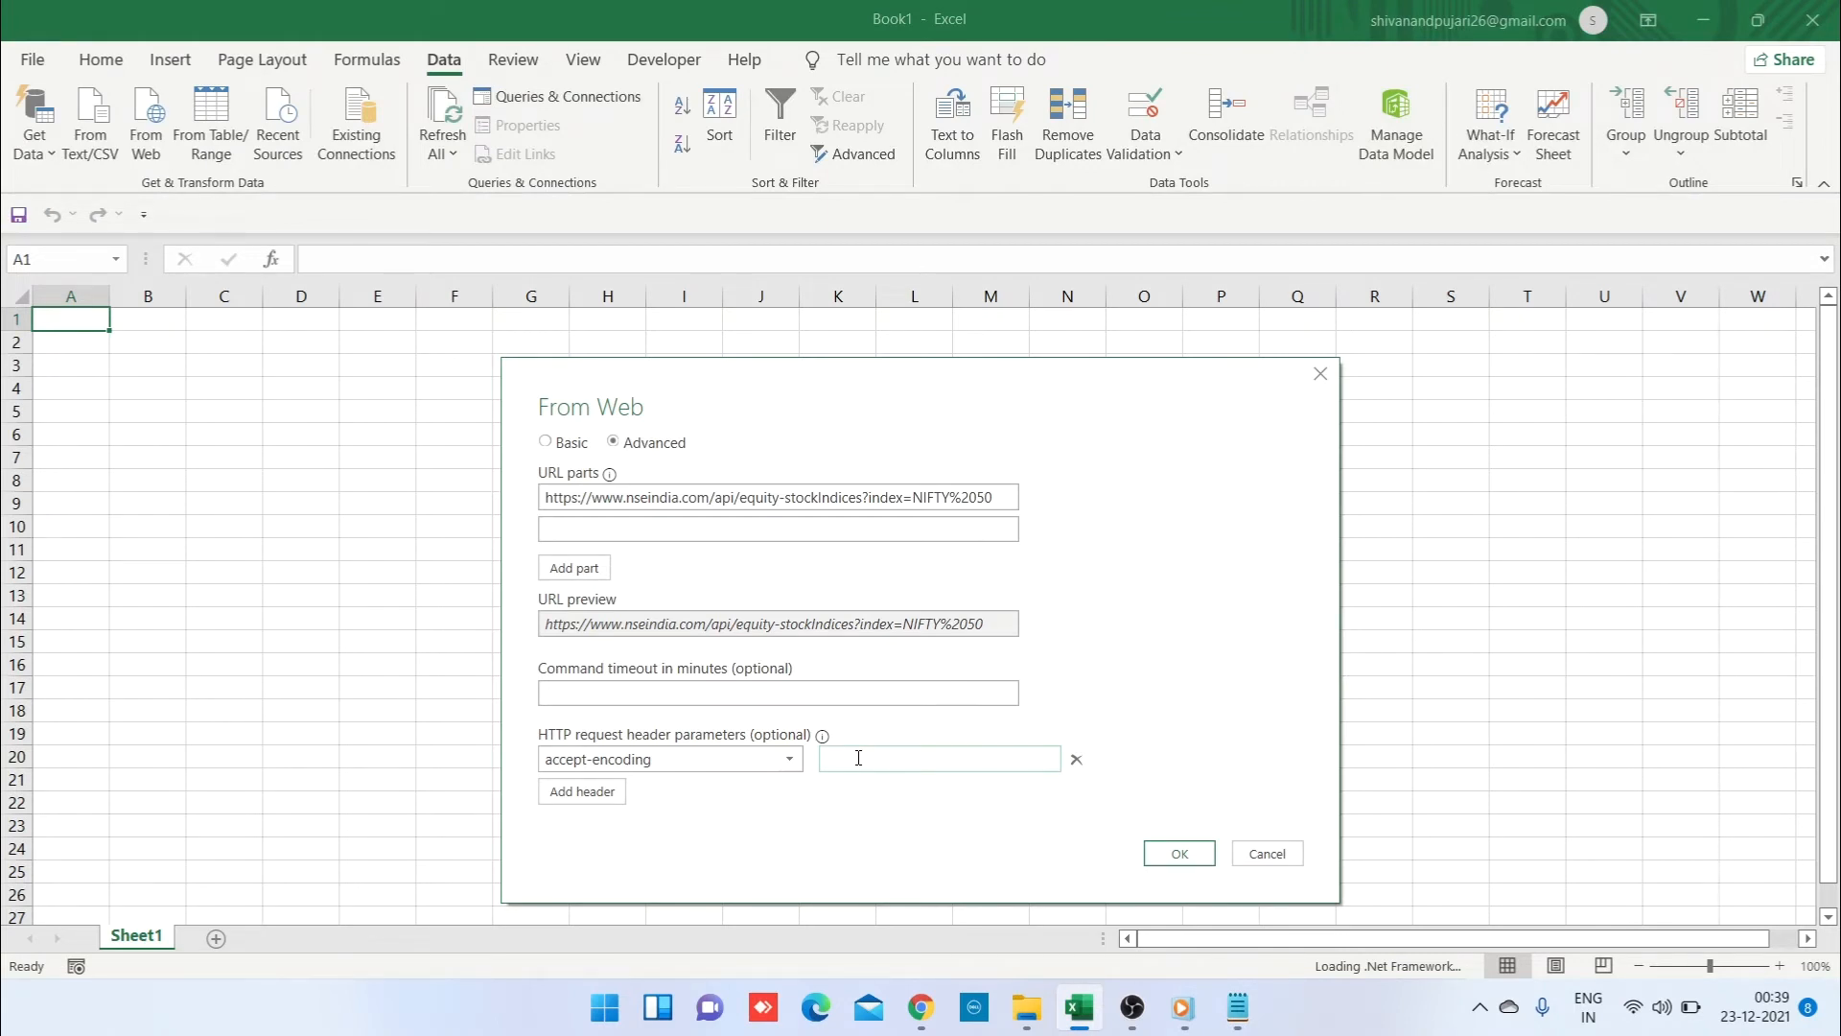
left_click(858, 757)
type("G")
key("BackSpace")
type("g")
type("zip")
key("alt+Tab")
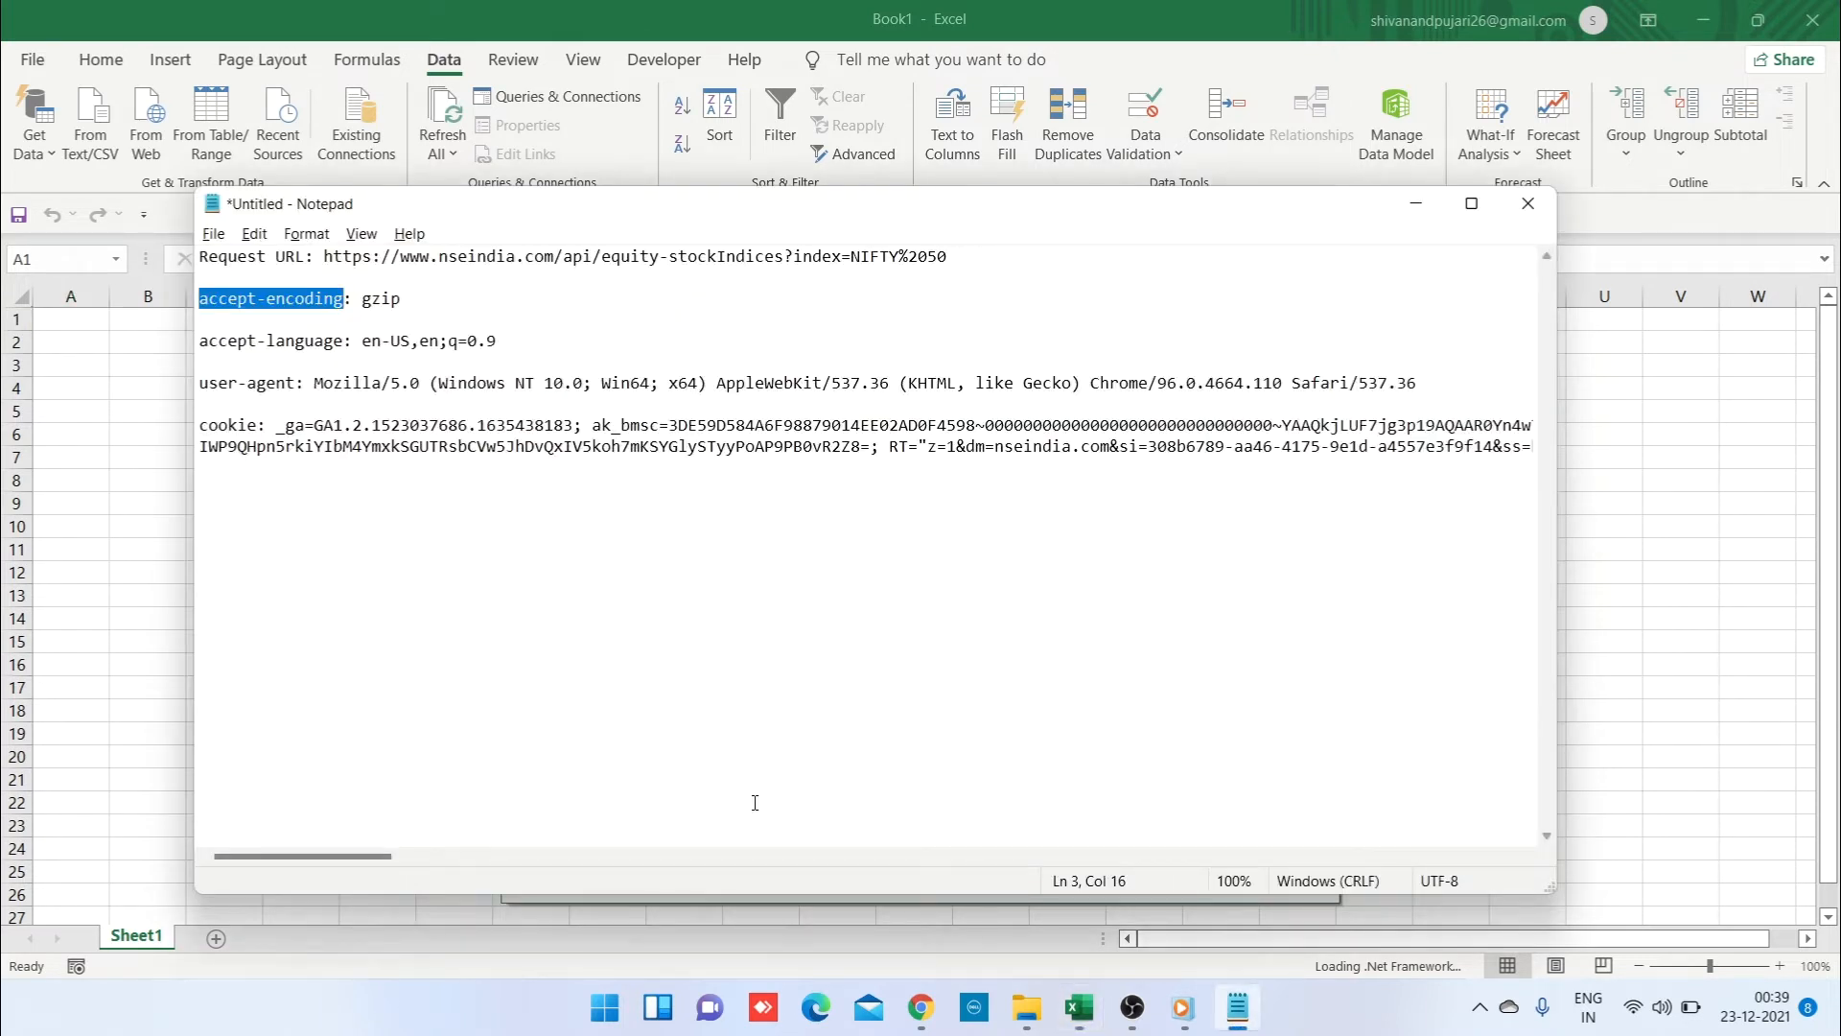
key("alt+Tab")
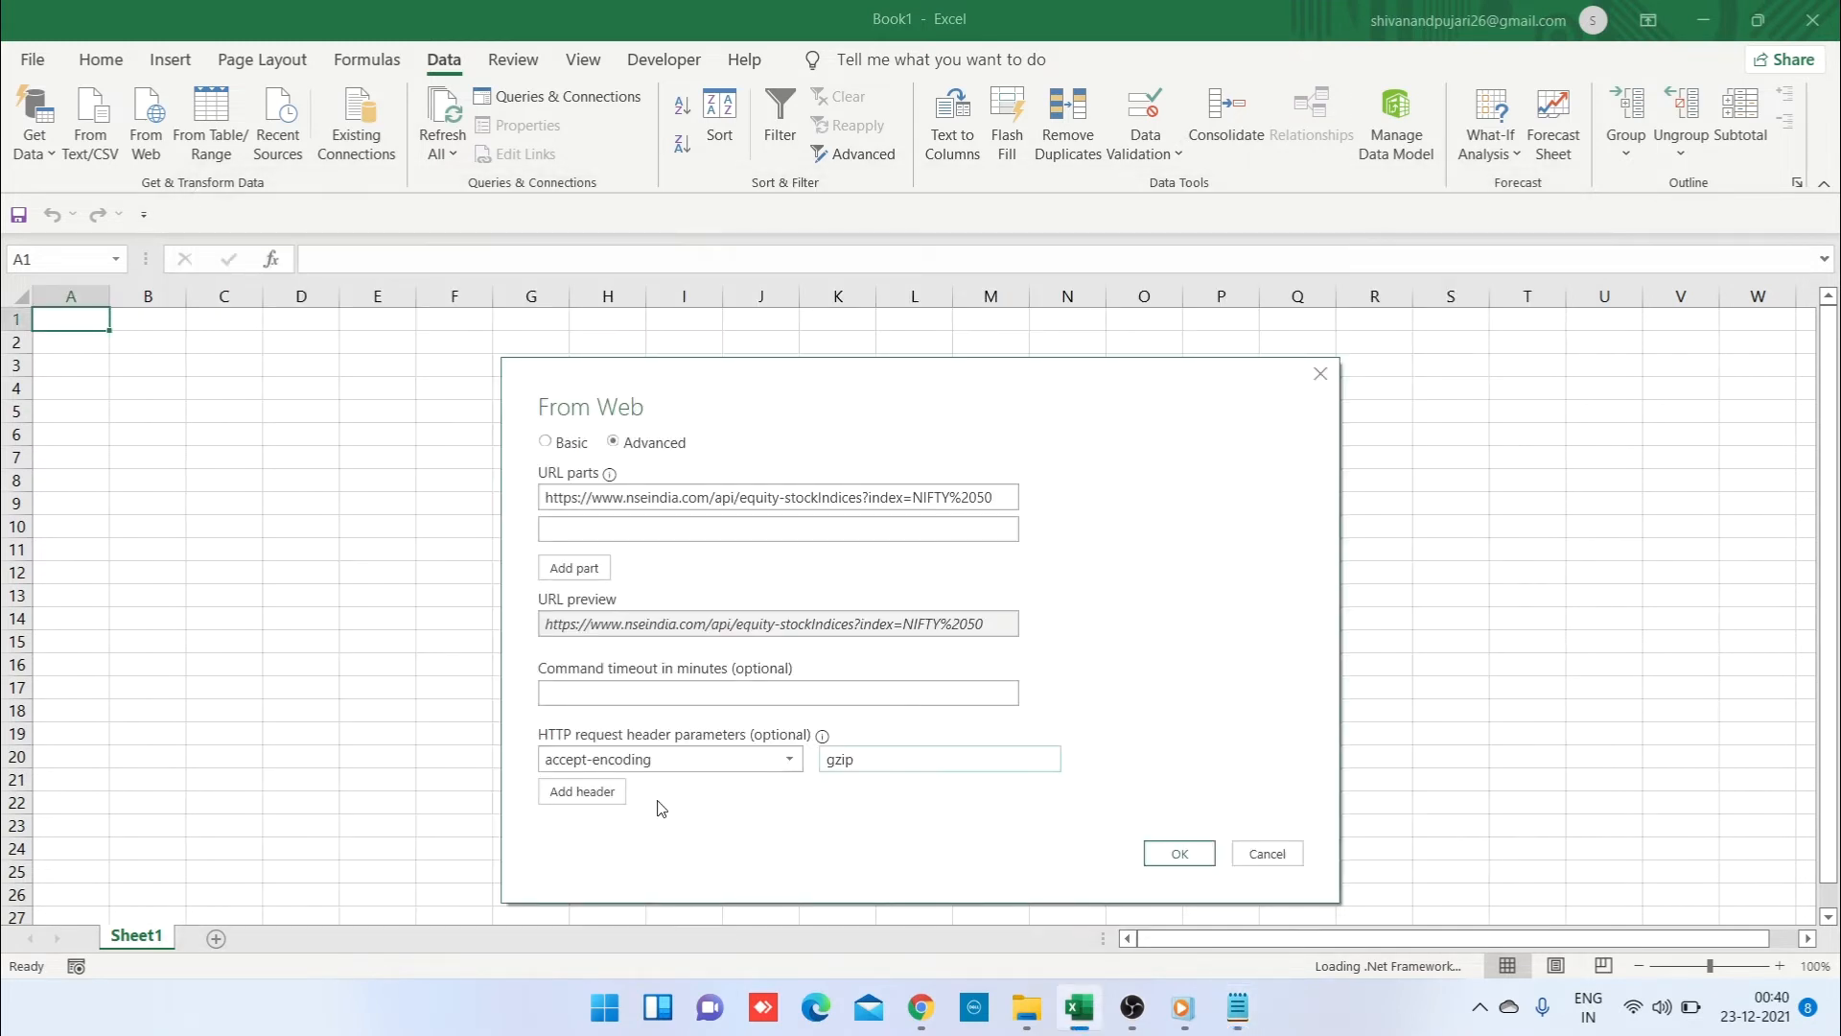
Step: Add a second request header and name it accept-language, copying the name from Notepad
left_click(606, 792)
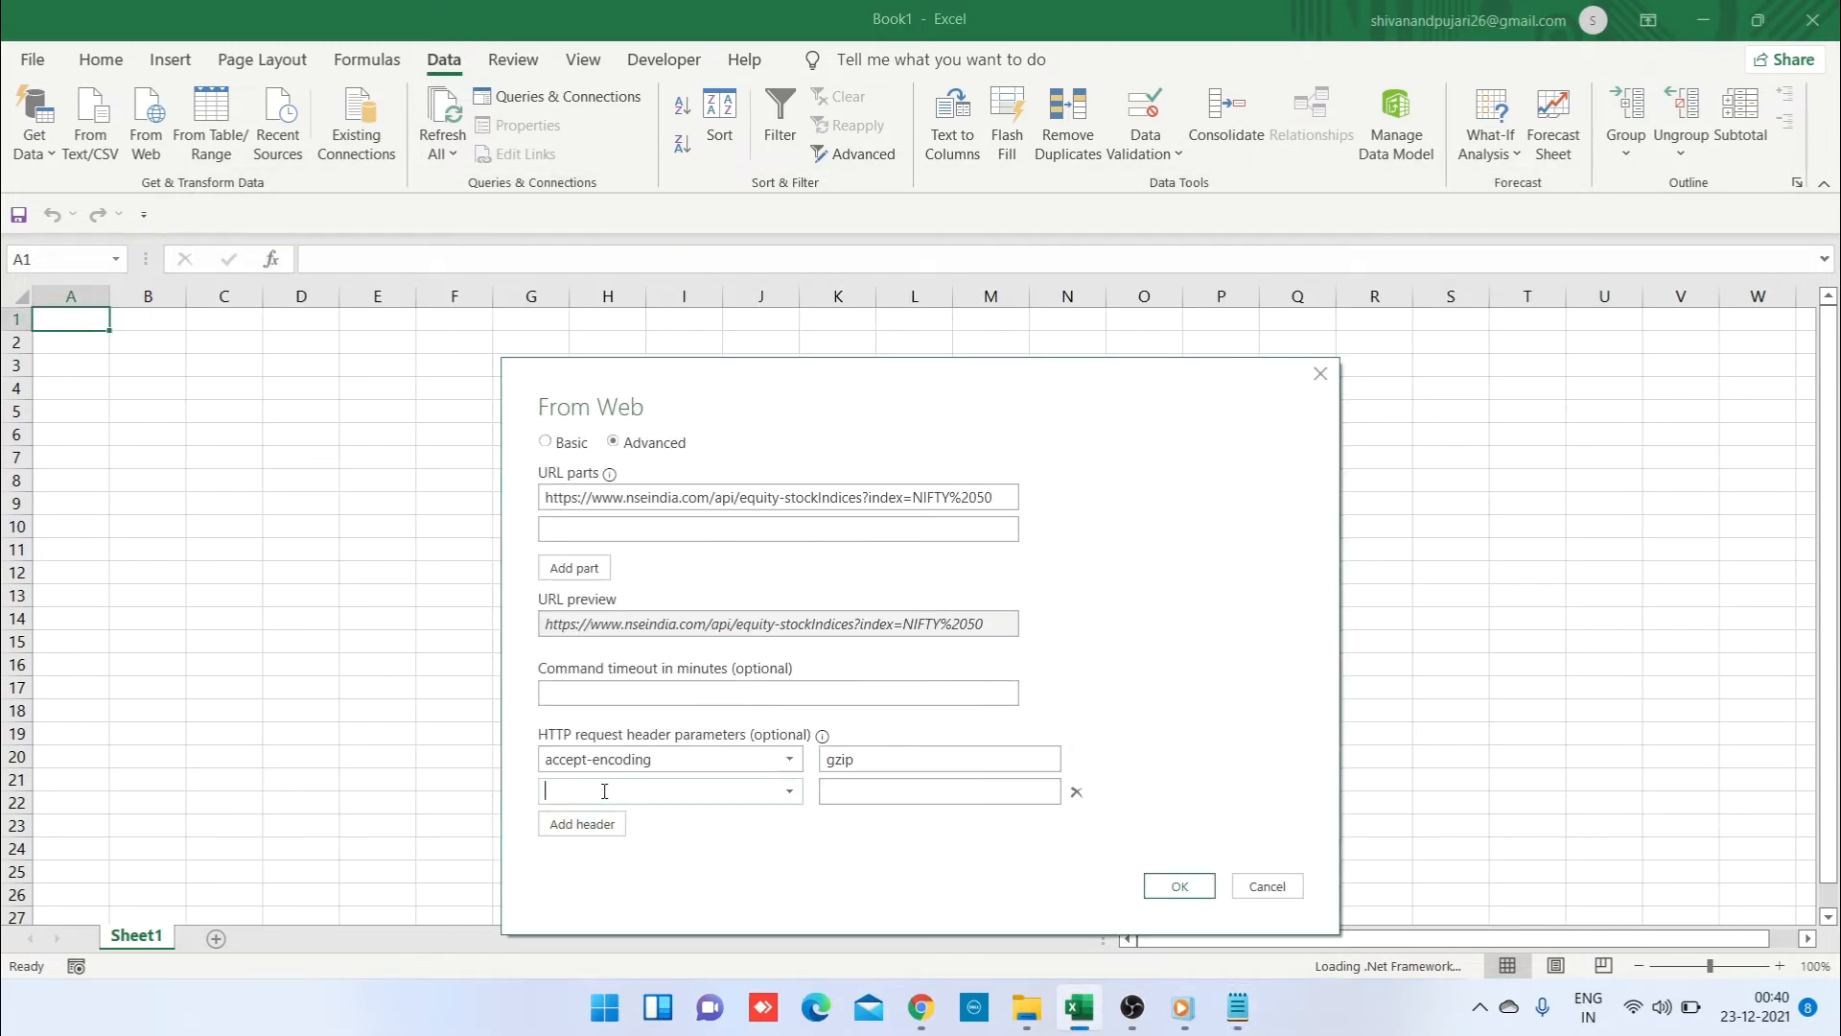
key("alt+Tab")
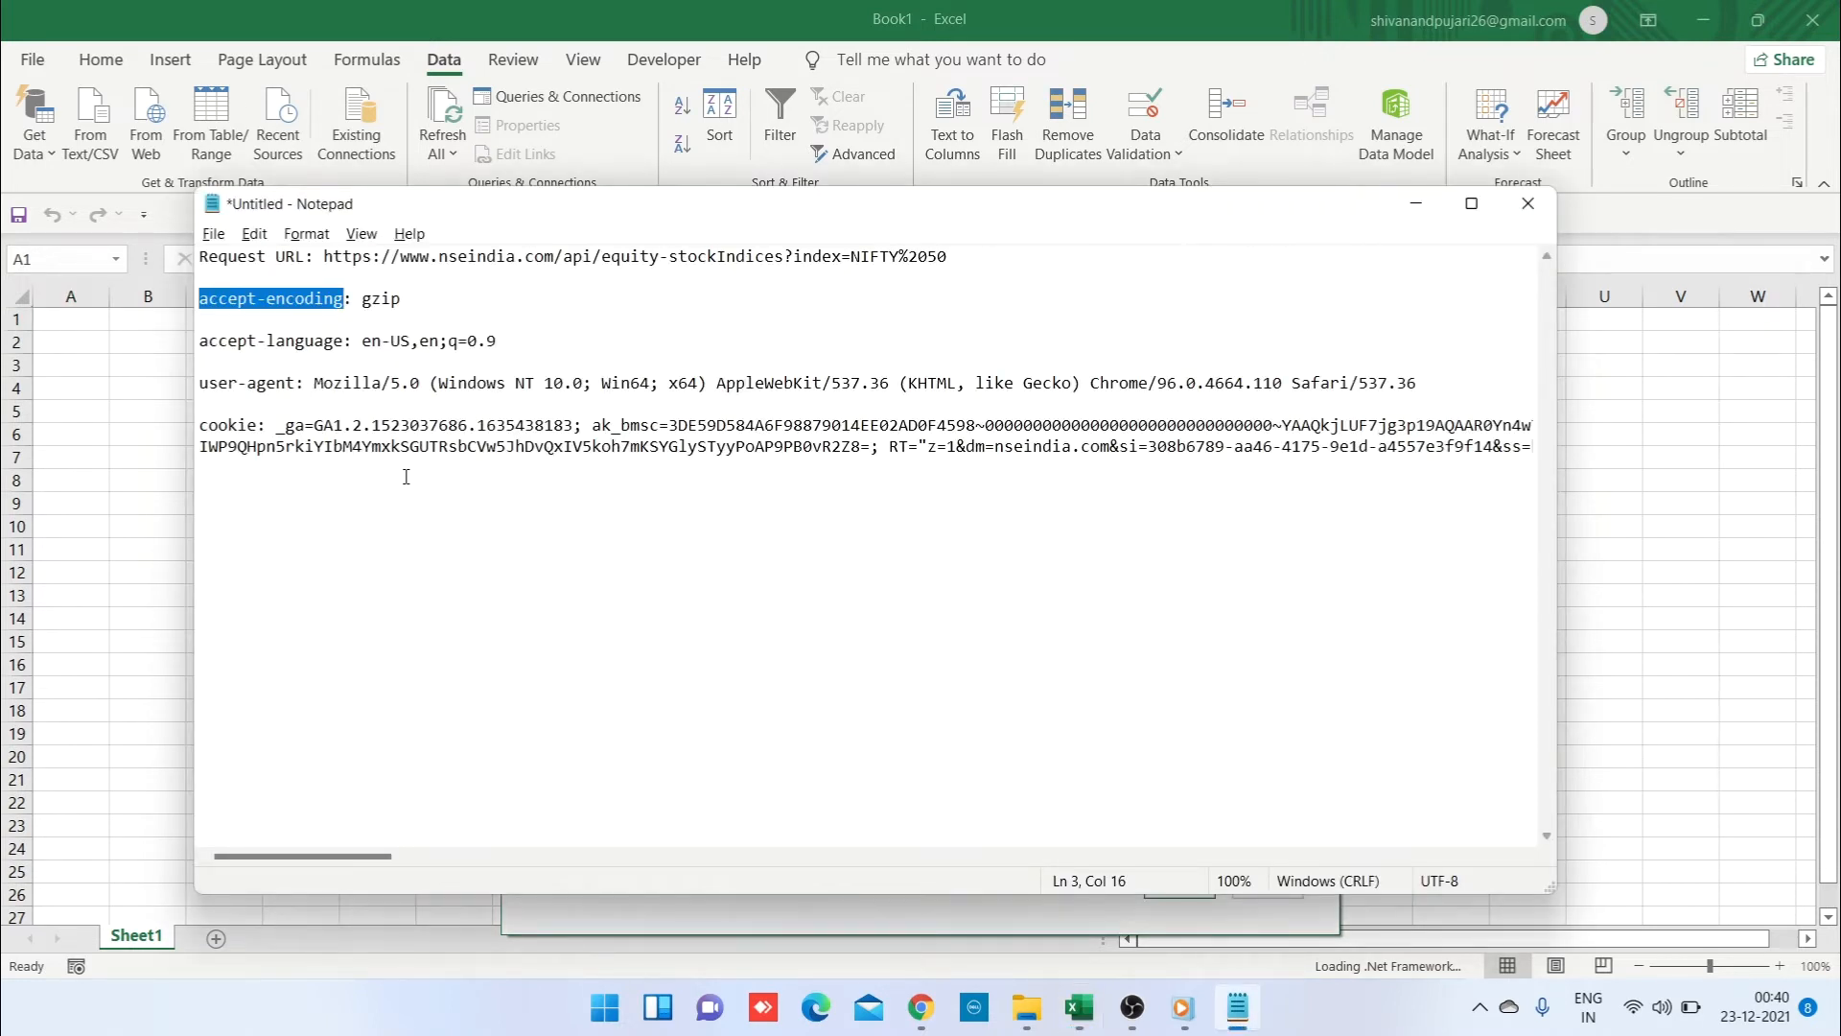
left_click_drag(201, 340, 344, 343)
key("ctrl+c")
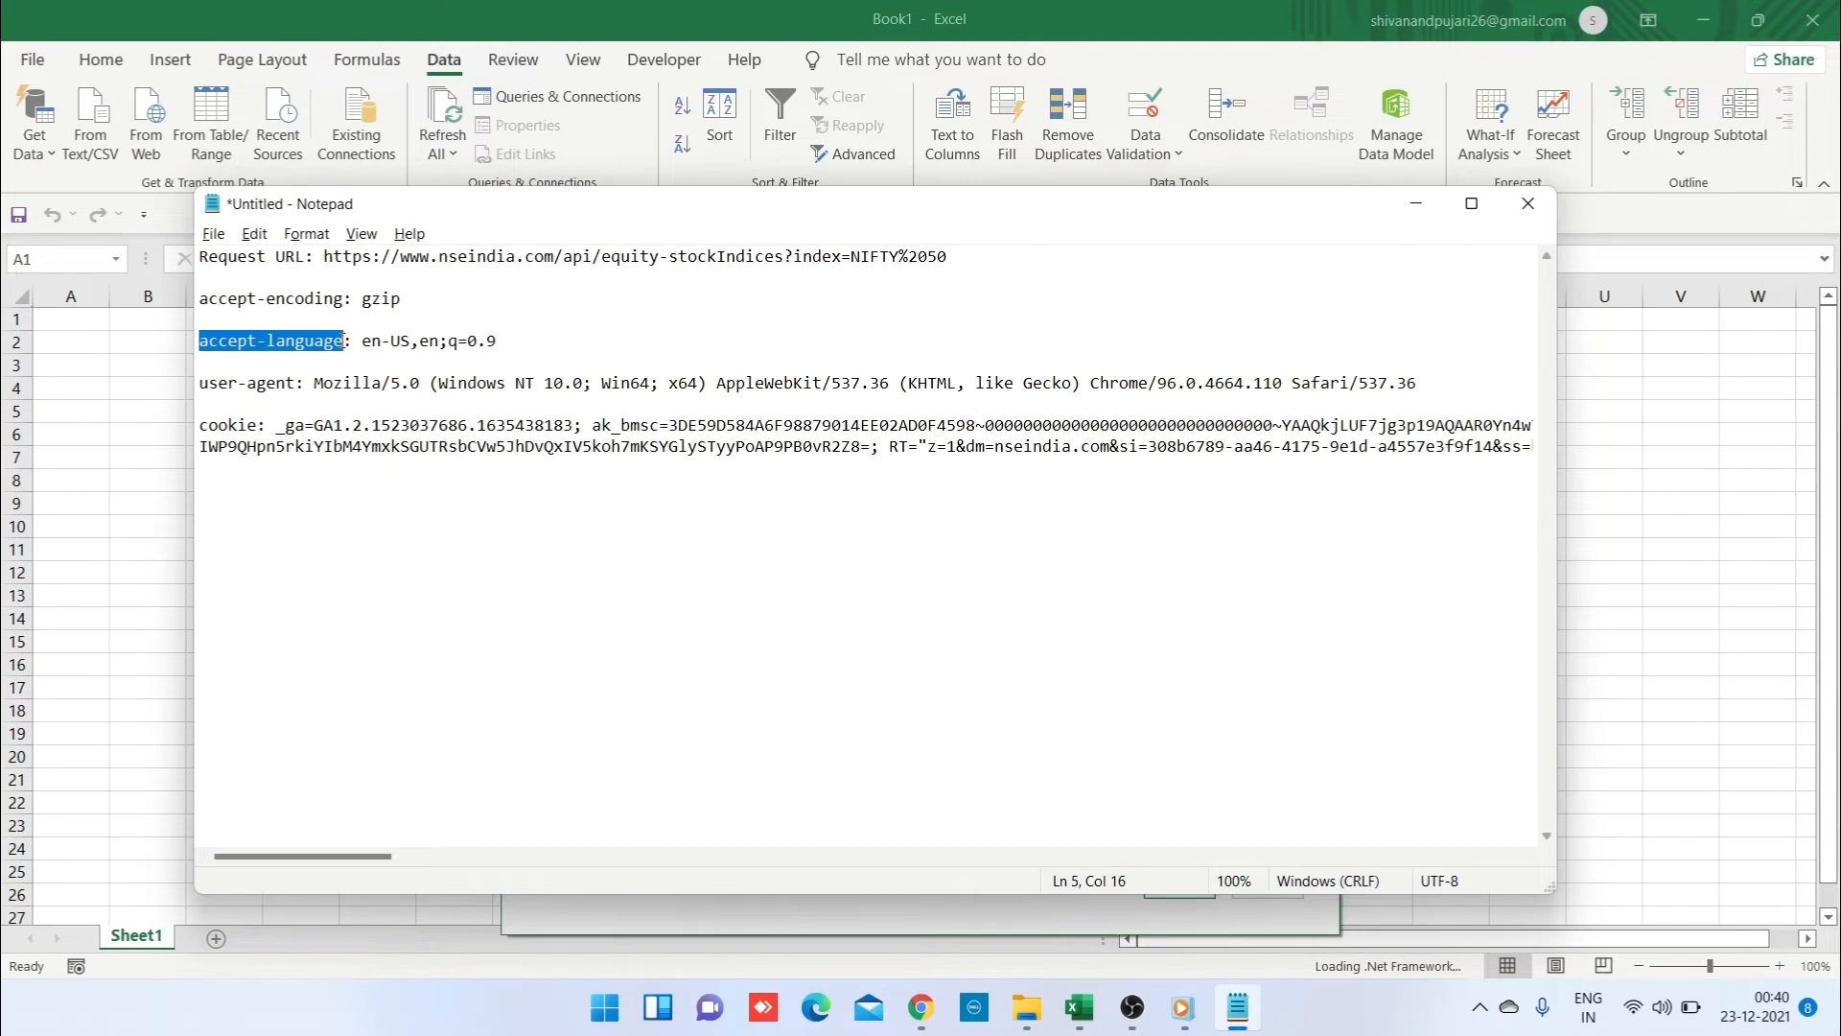
key("alt+Tab")
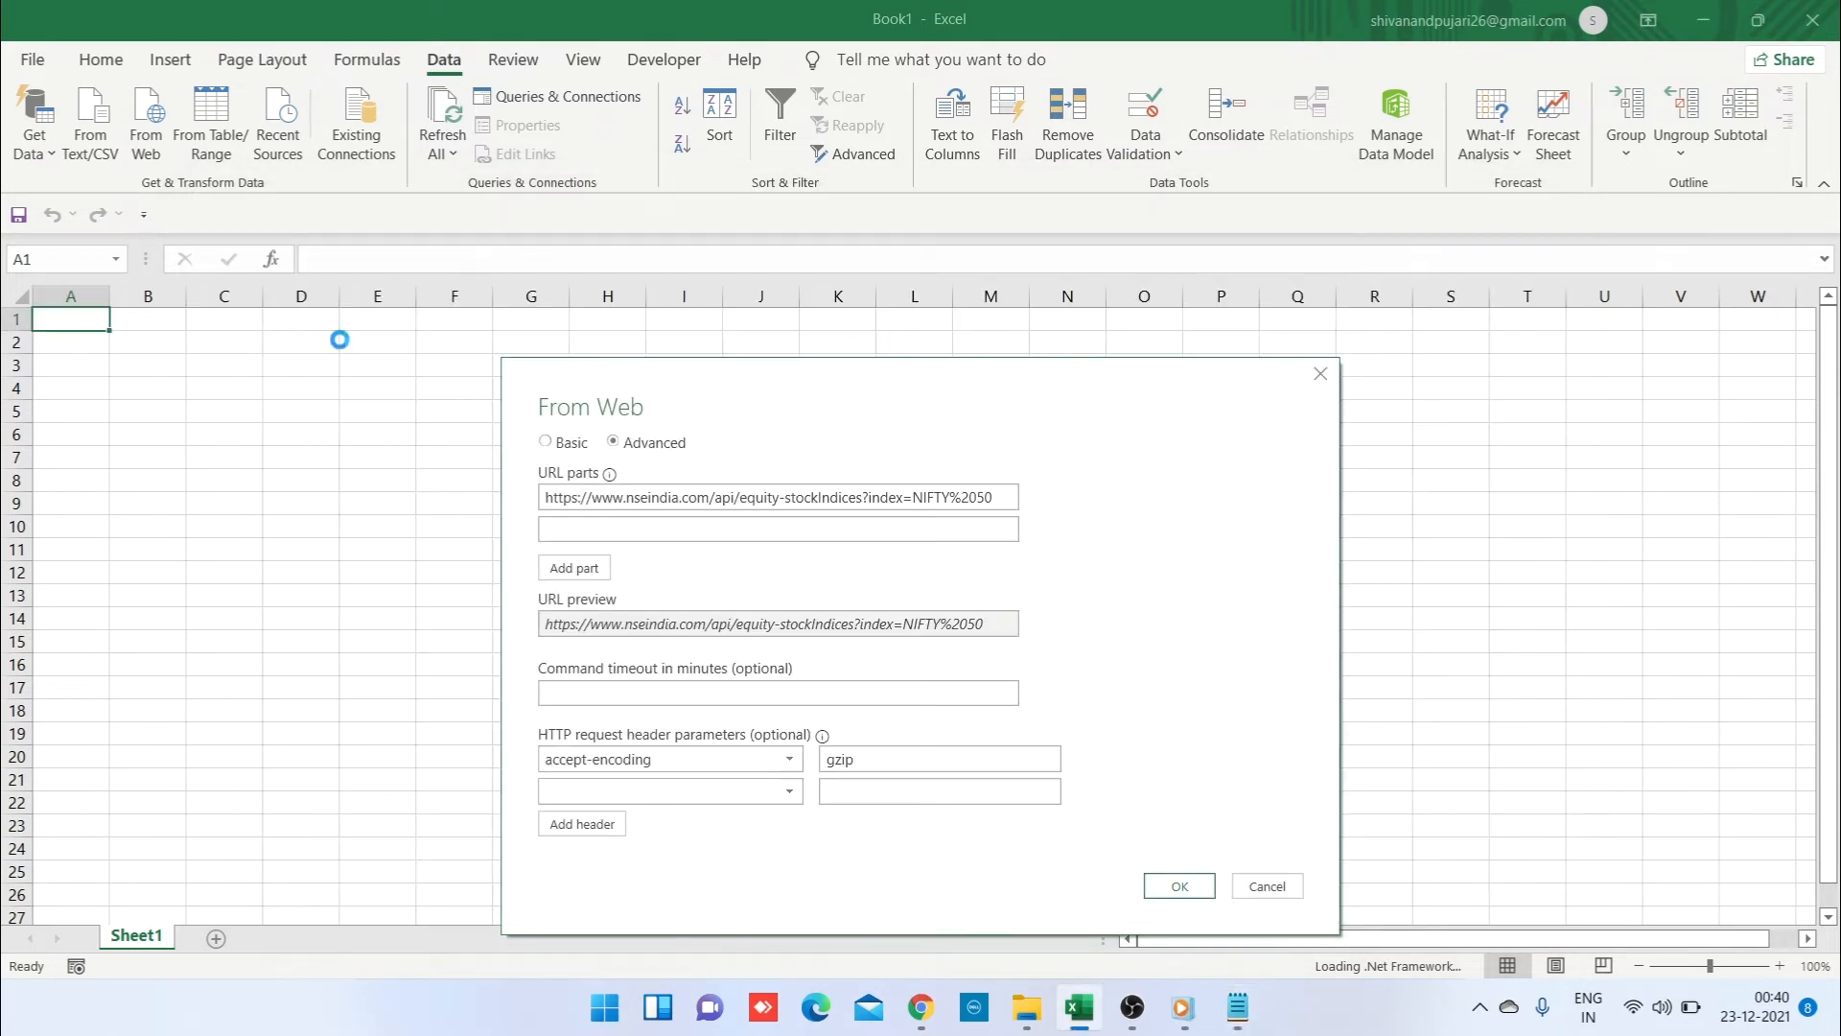
left_click(573, 793)
key("ctrl+v")
Step: Copy the value en-US,en;q=0.9 from Notepad into the accept-language header's value
left_click(903, 801)
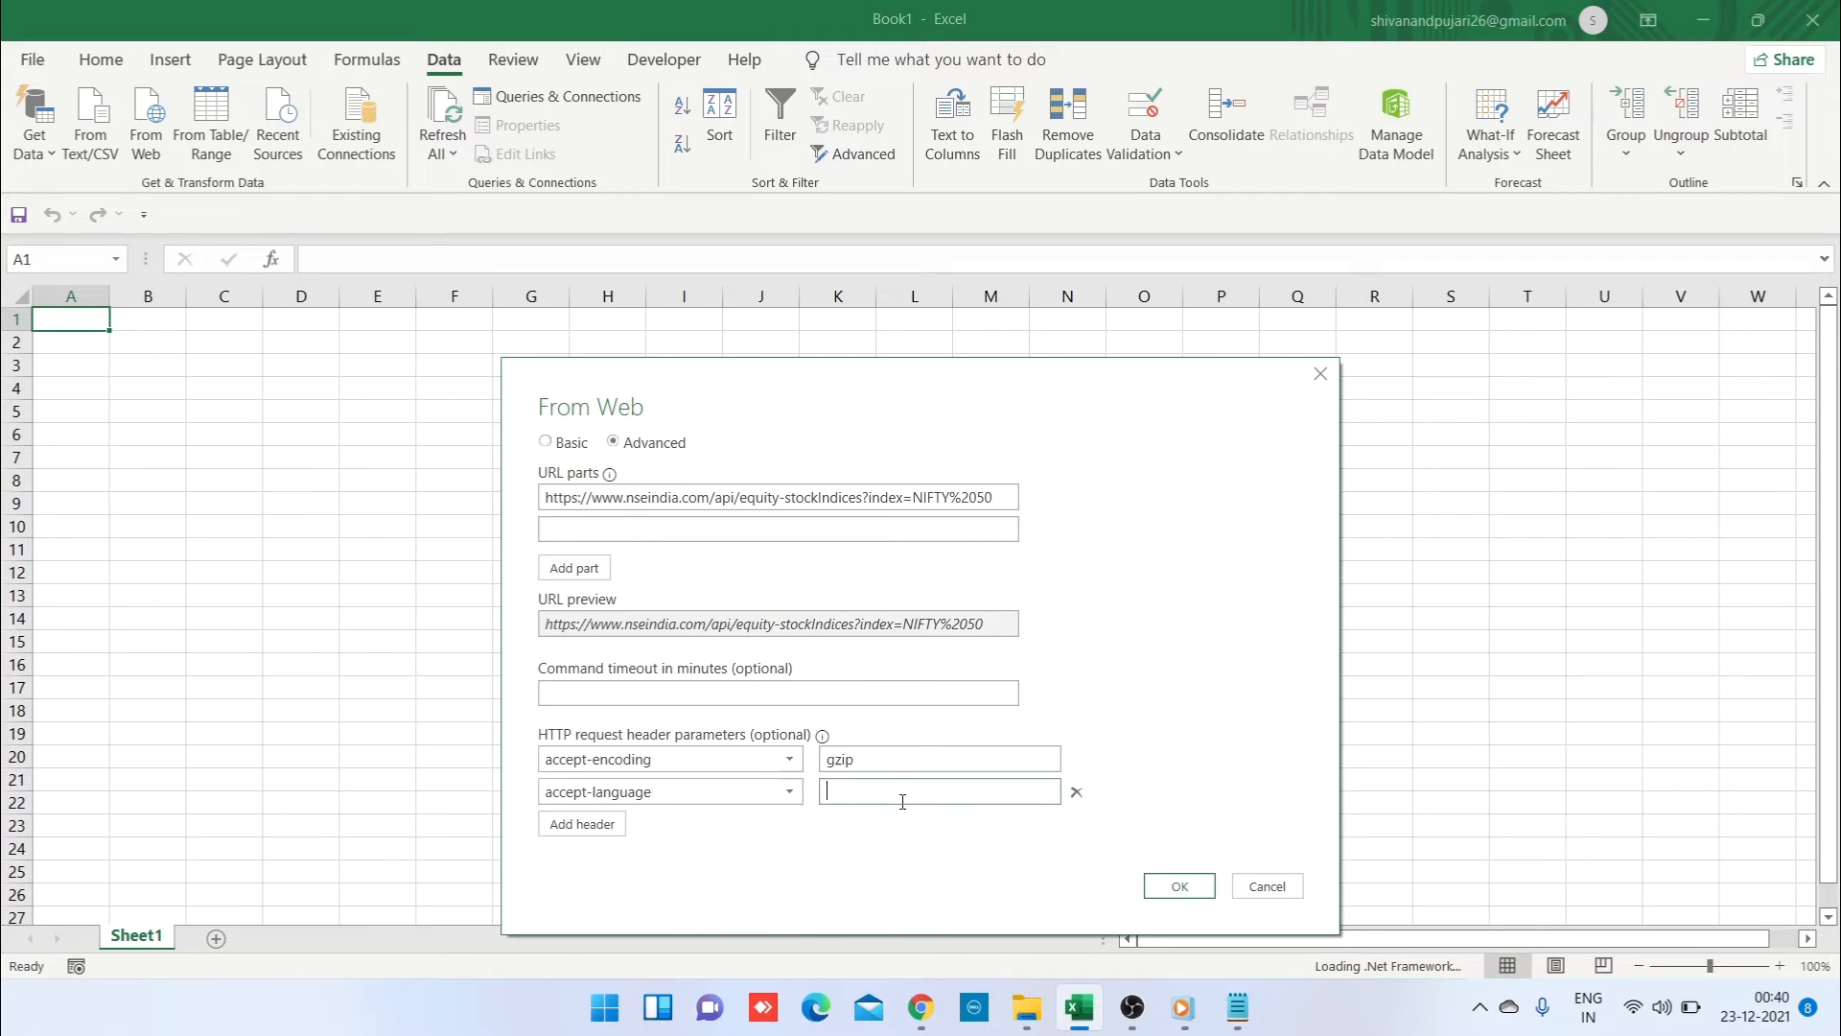
key("alt+Tab")
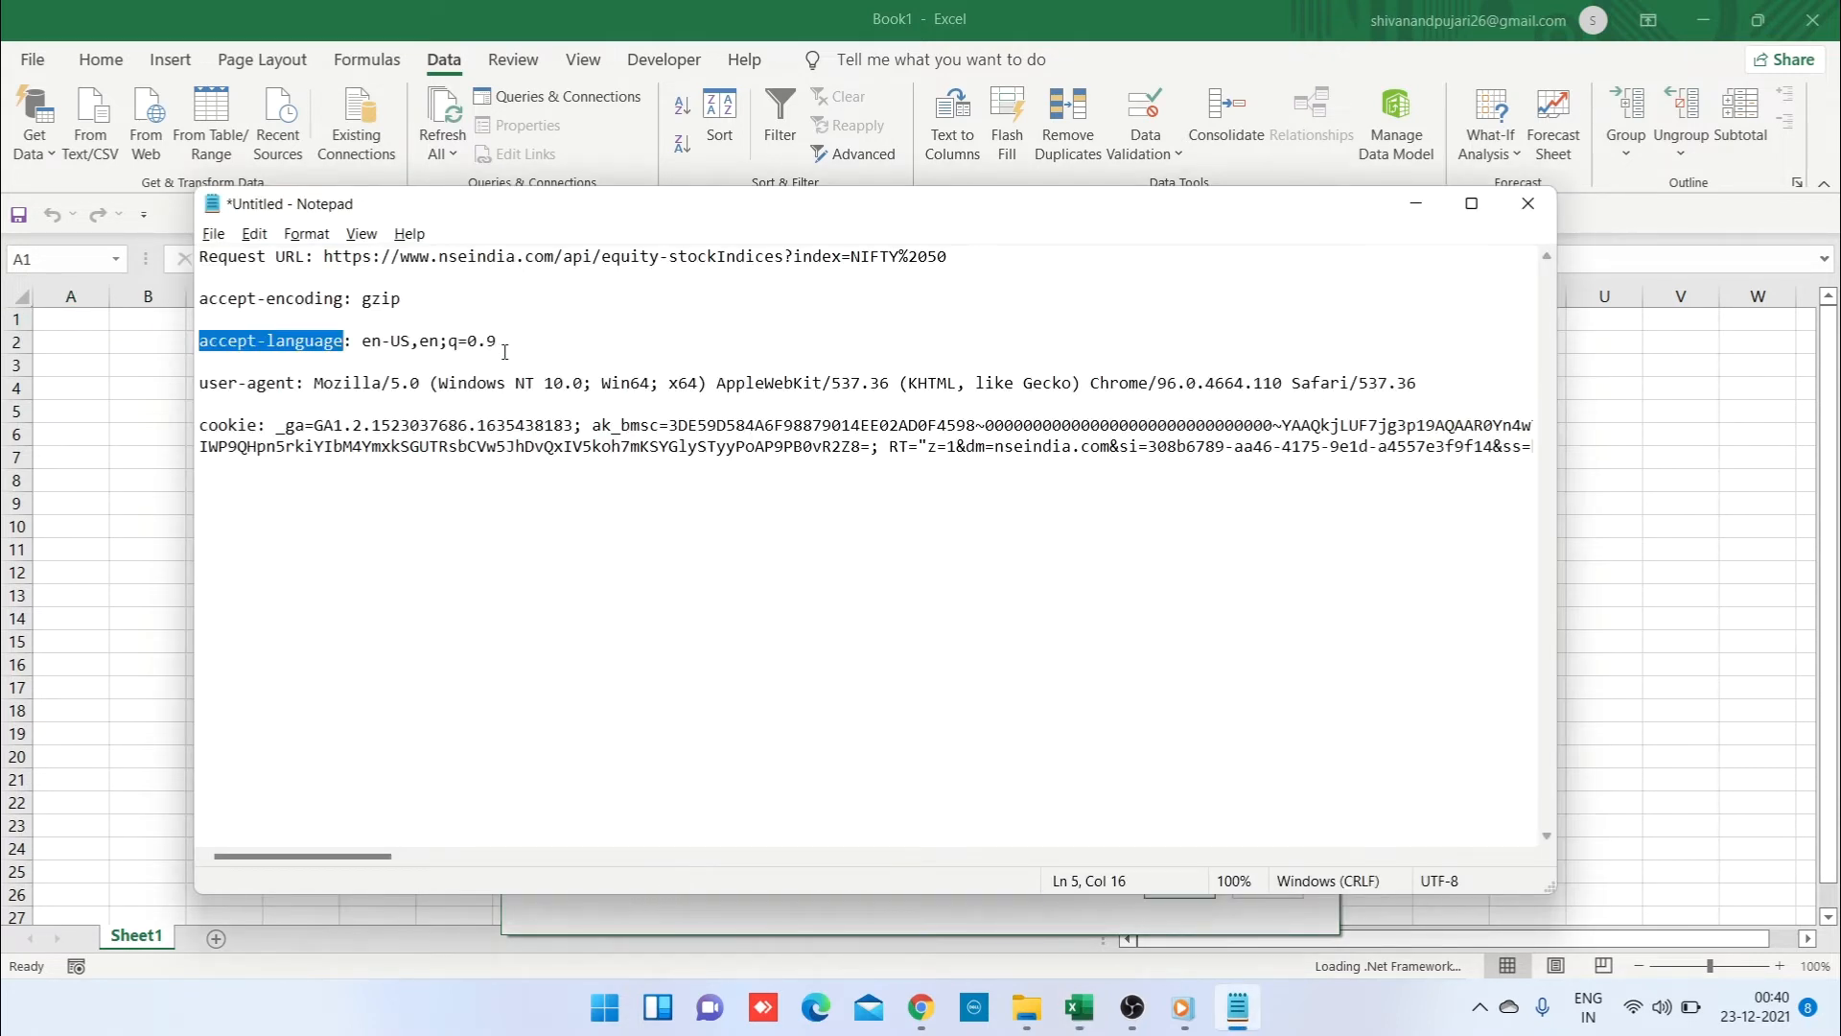
left_click(499, 343)
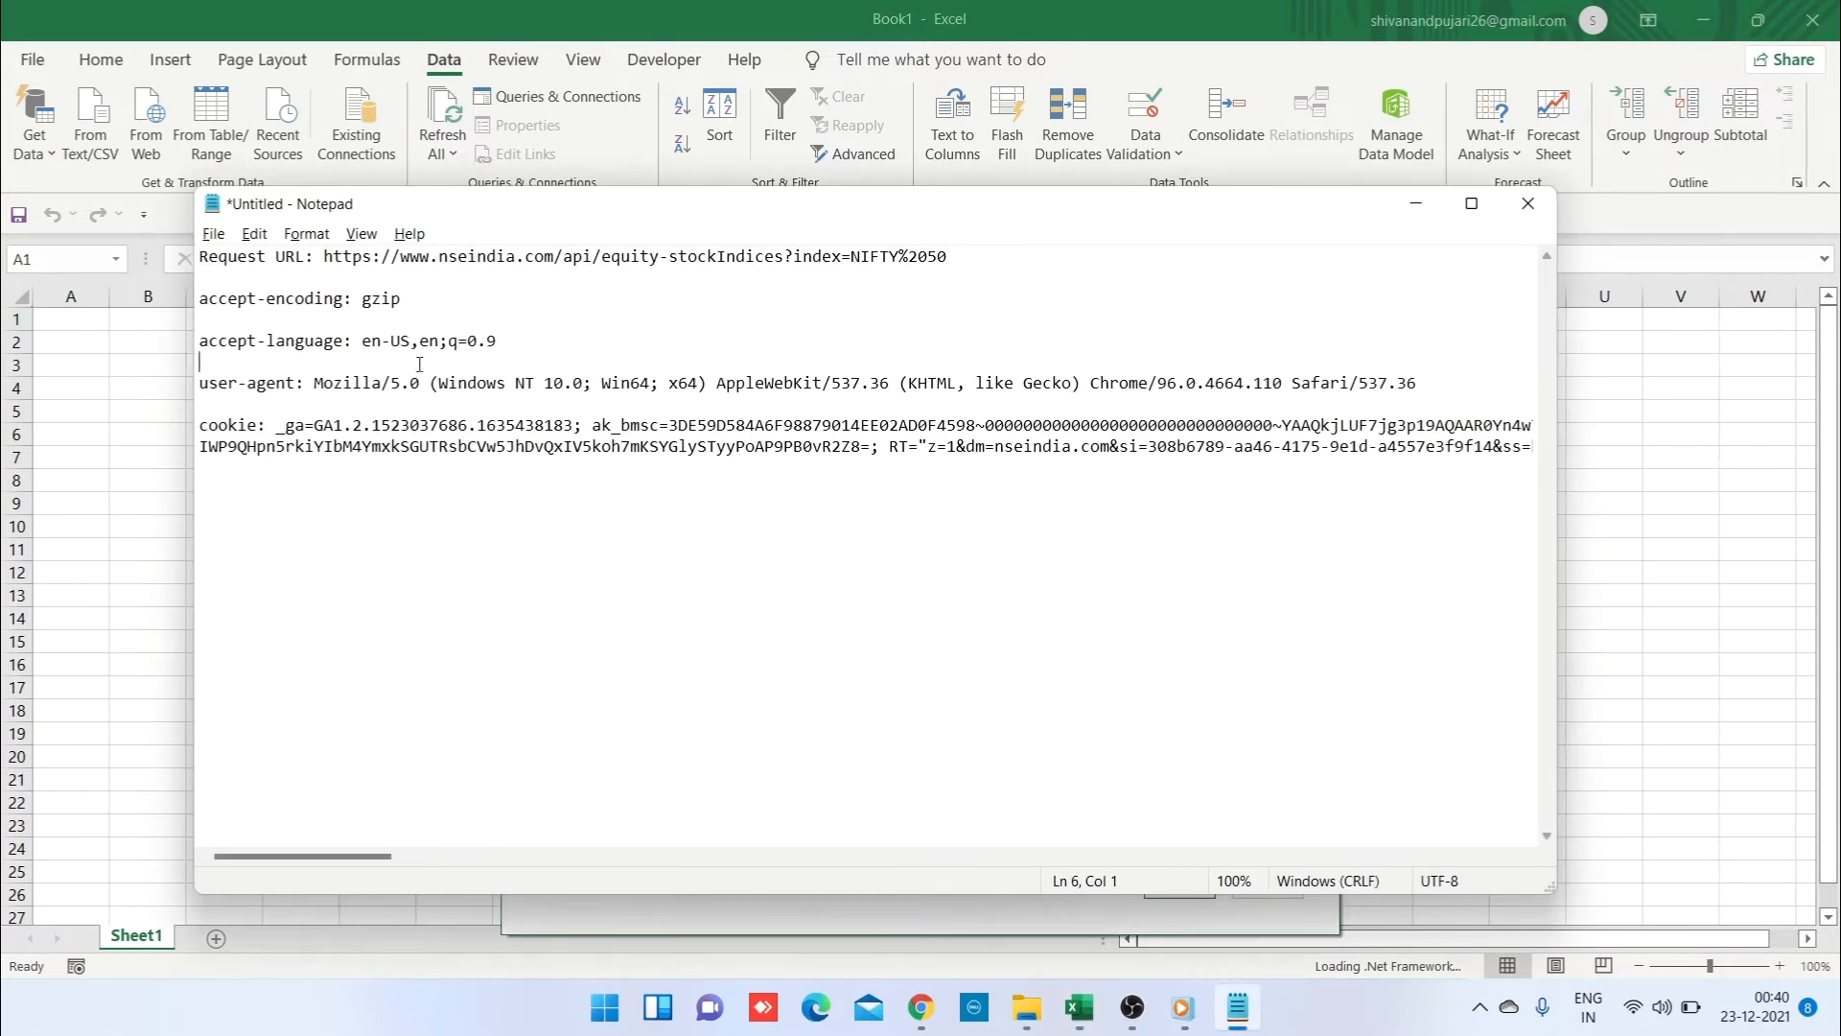
left_click(367, 351, "shift")
key("ctrl+c")
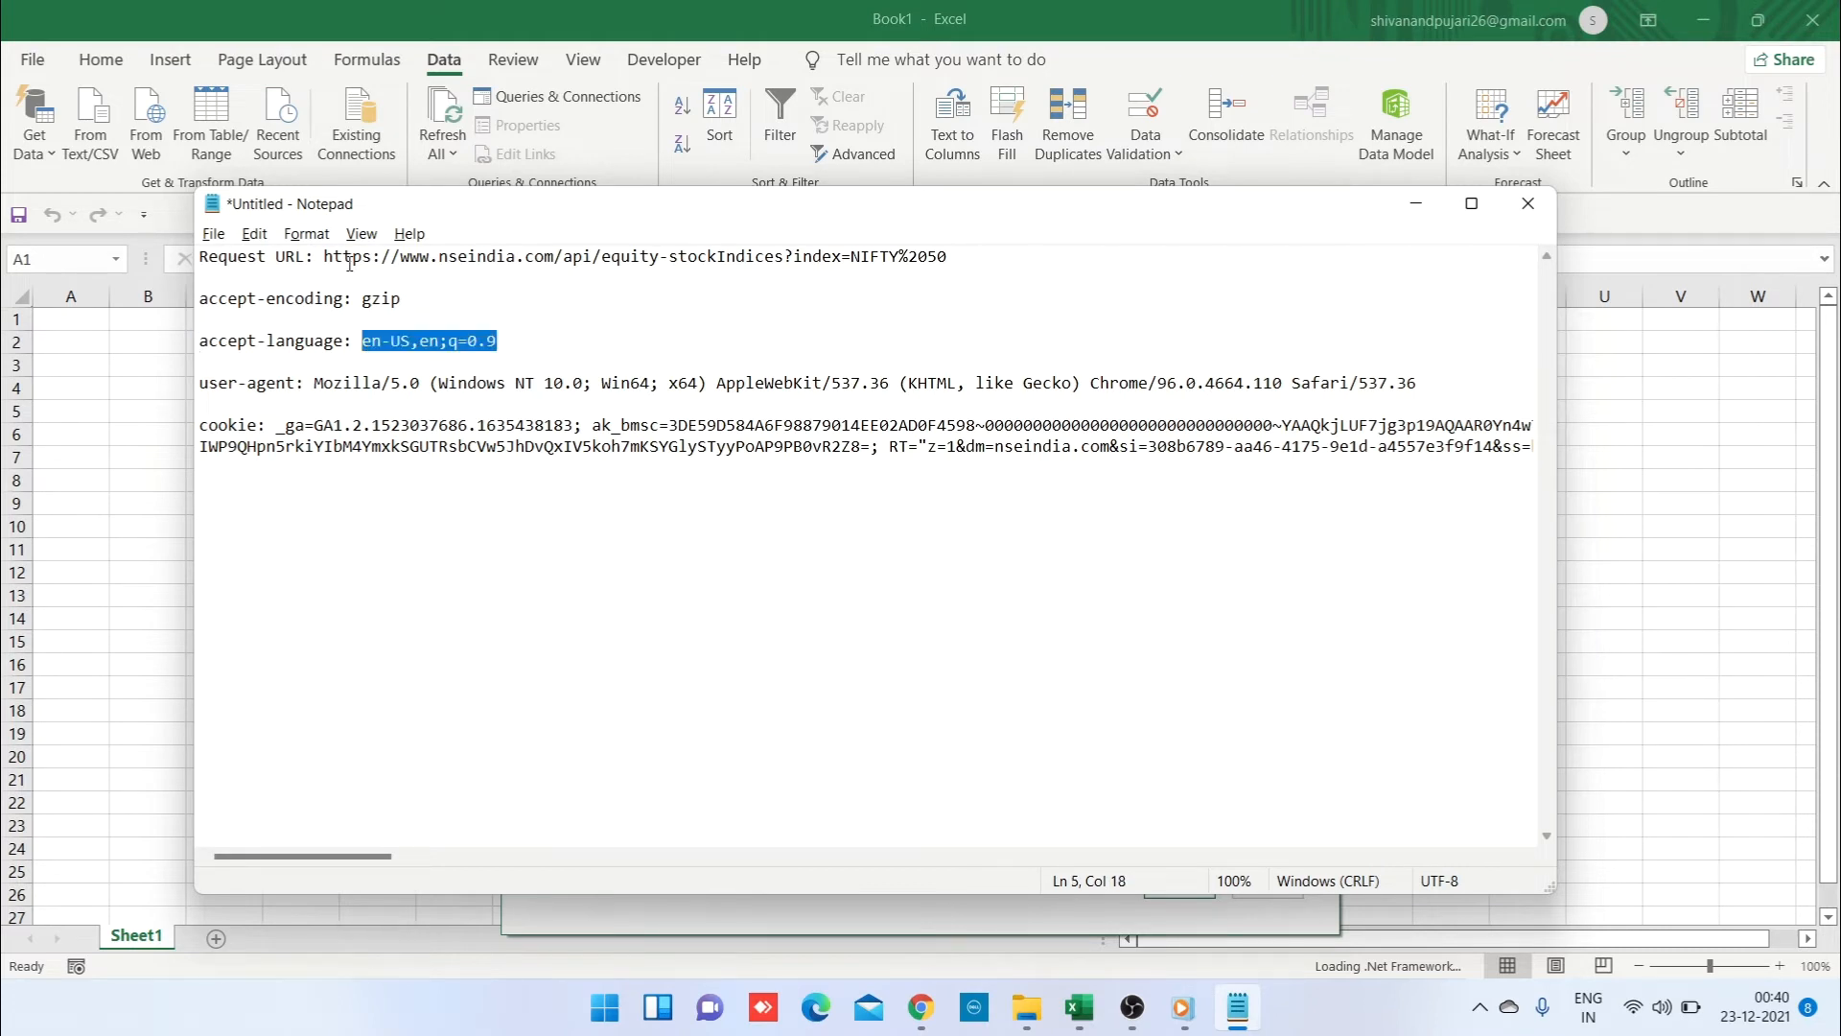
key("alt+Tab")
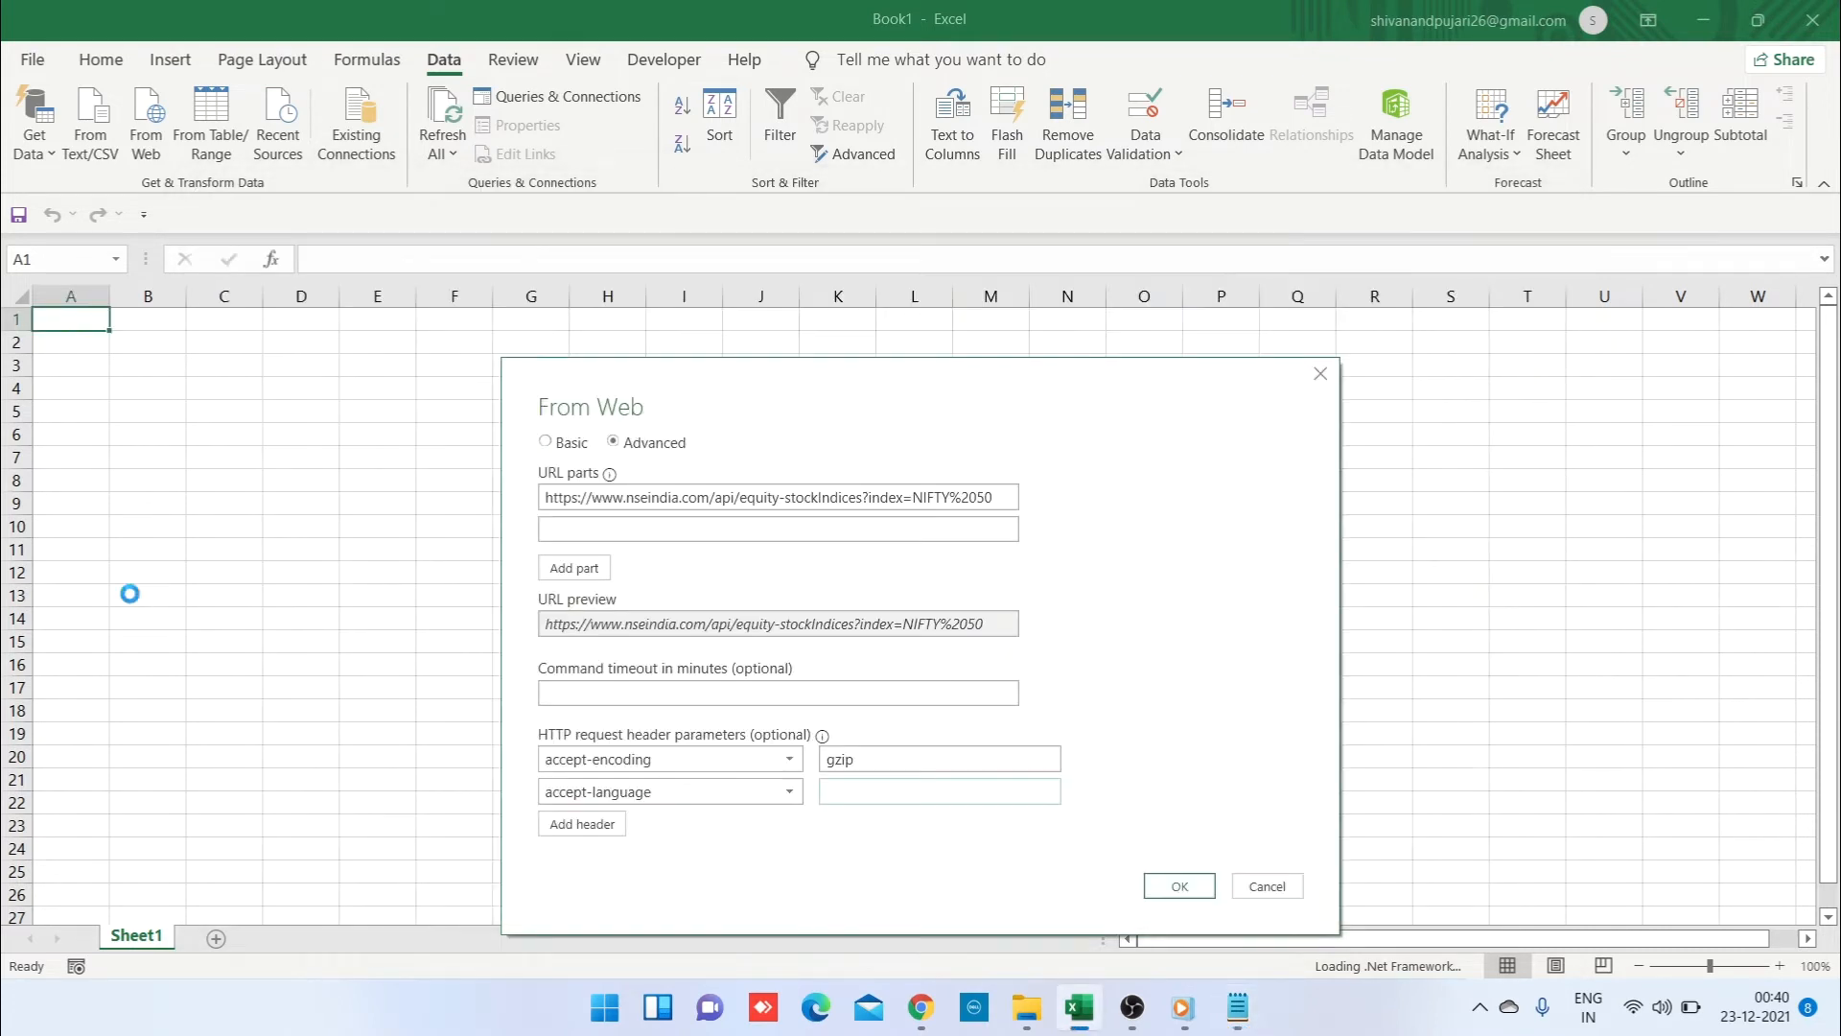
left_click(823, 785)
key("ctrl+v")
Step: Add a third request header and name it user-agent, copying the name from Notepad
left_click(575, 825)
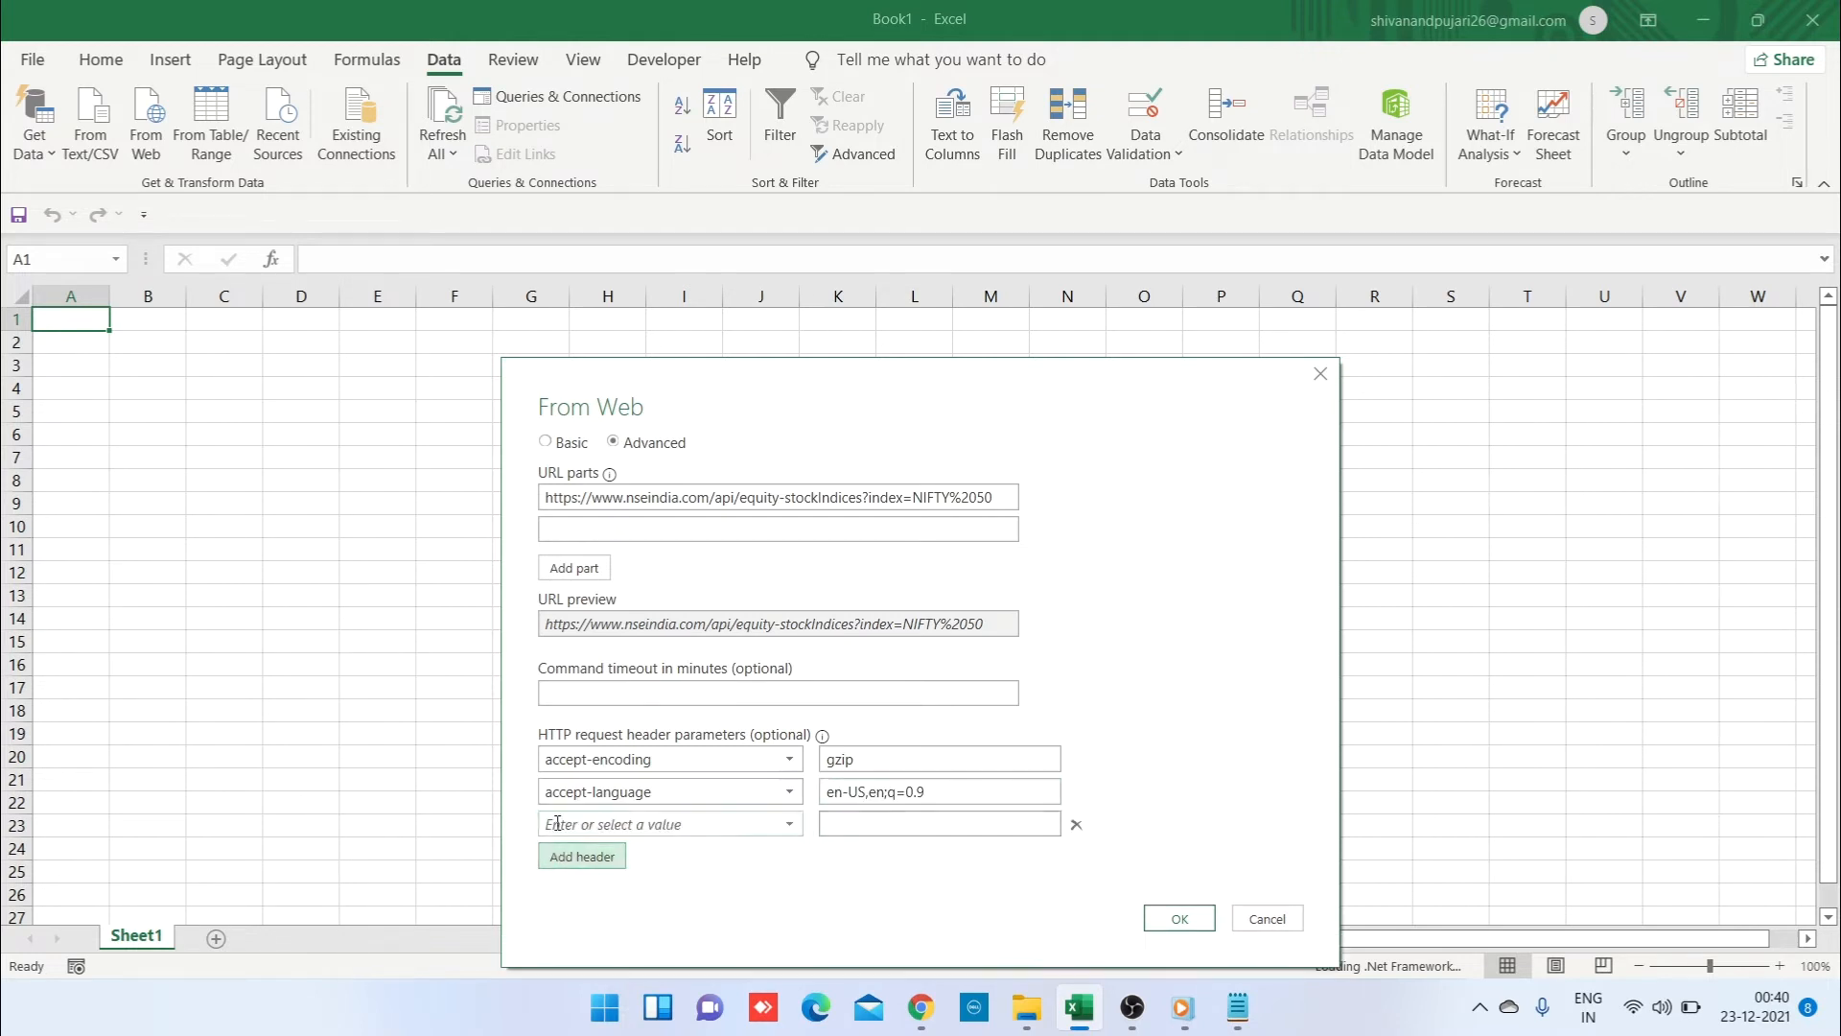
left_click(586, 822)
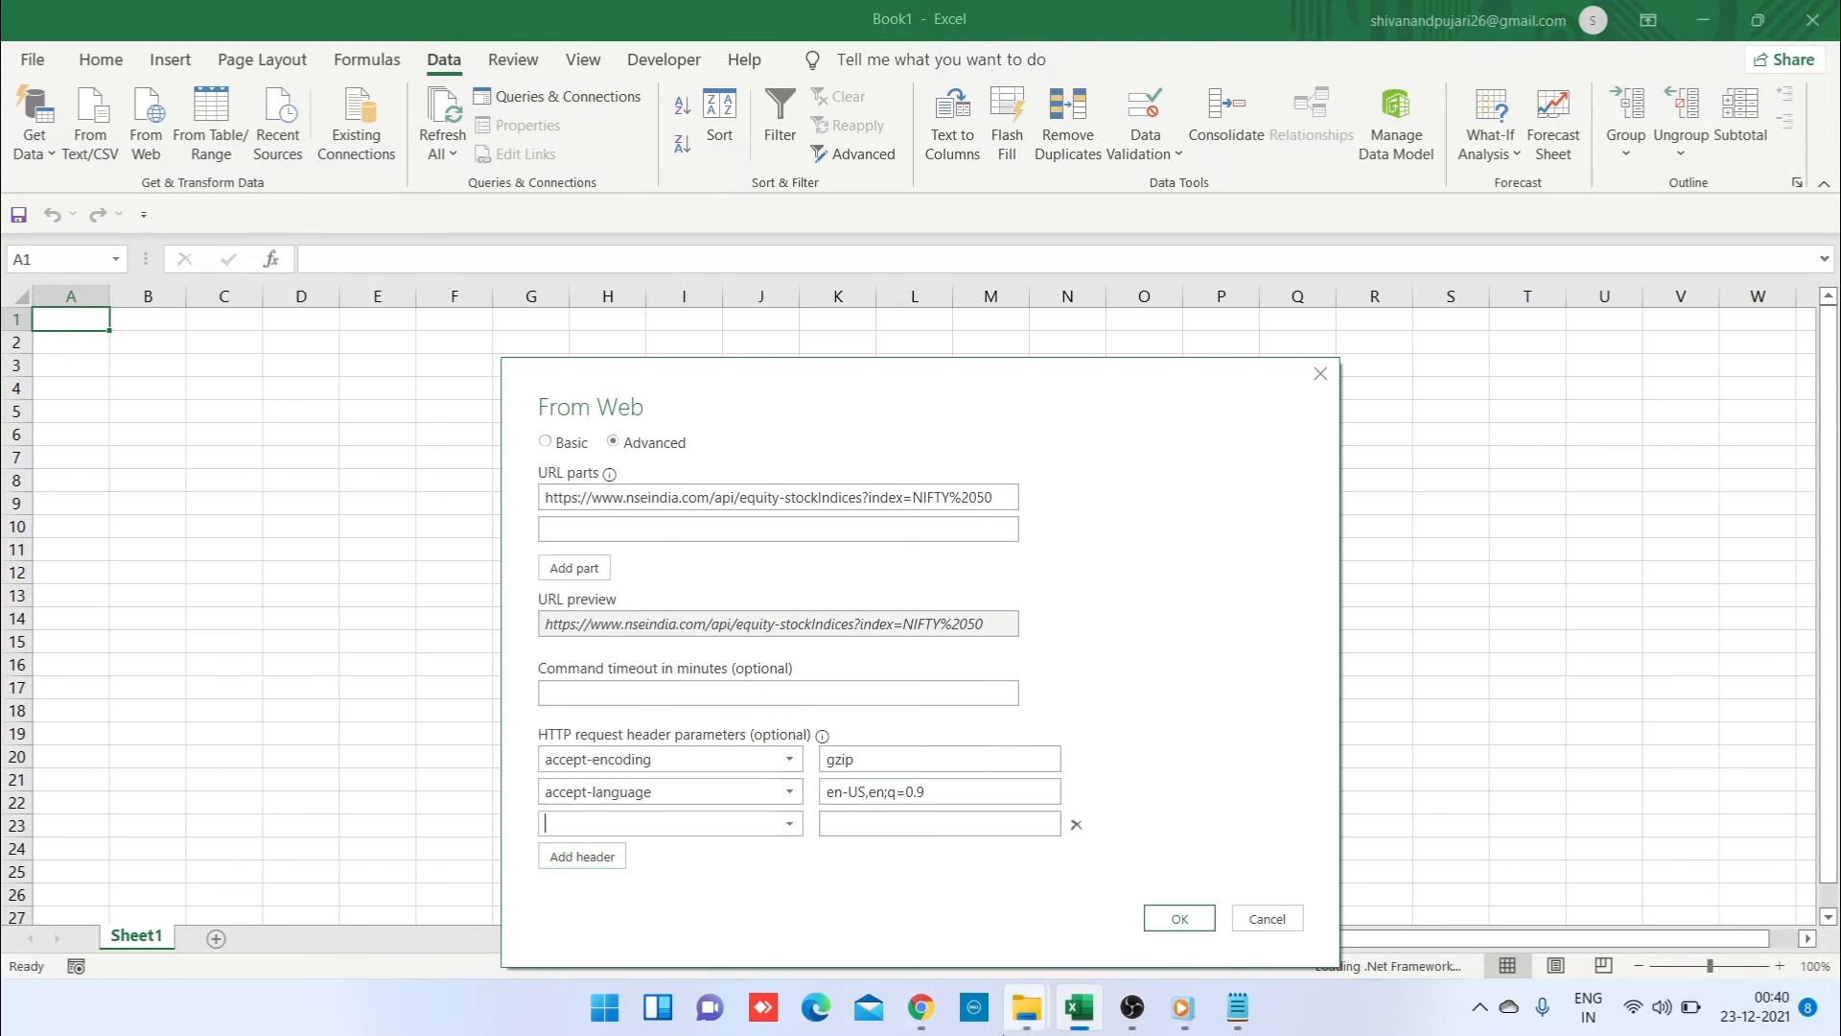
left_click(1254, 1028)
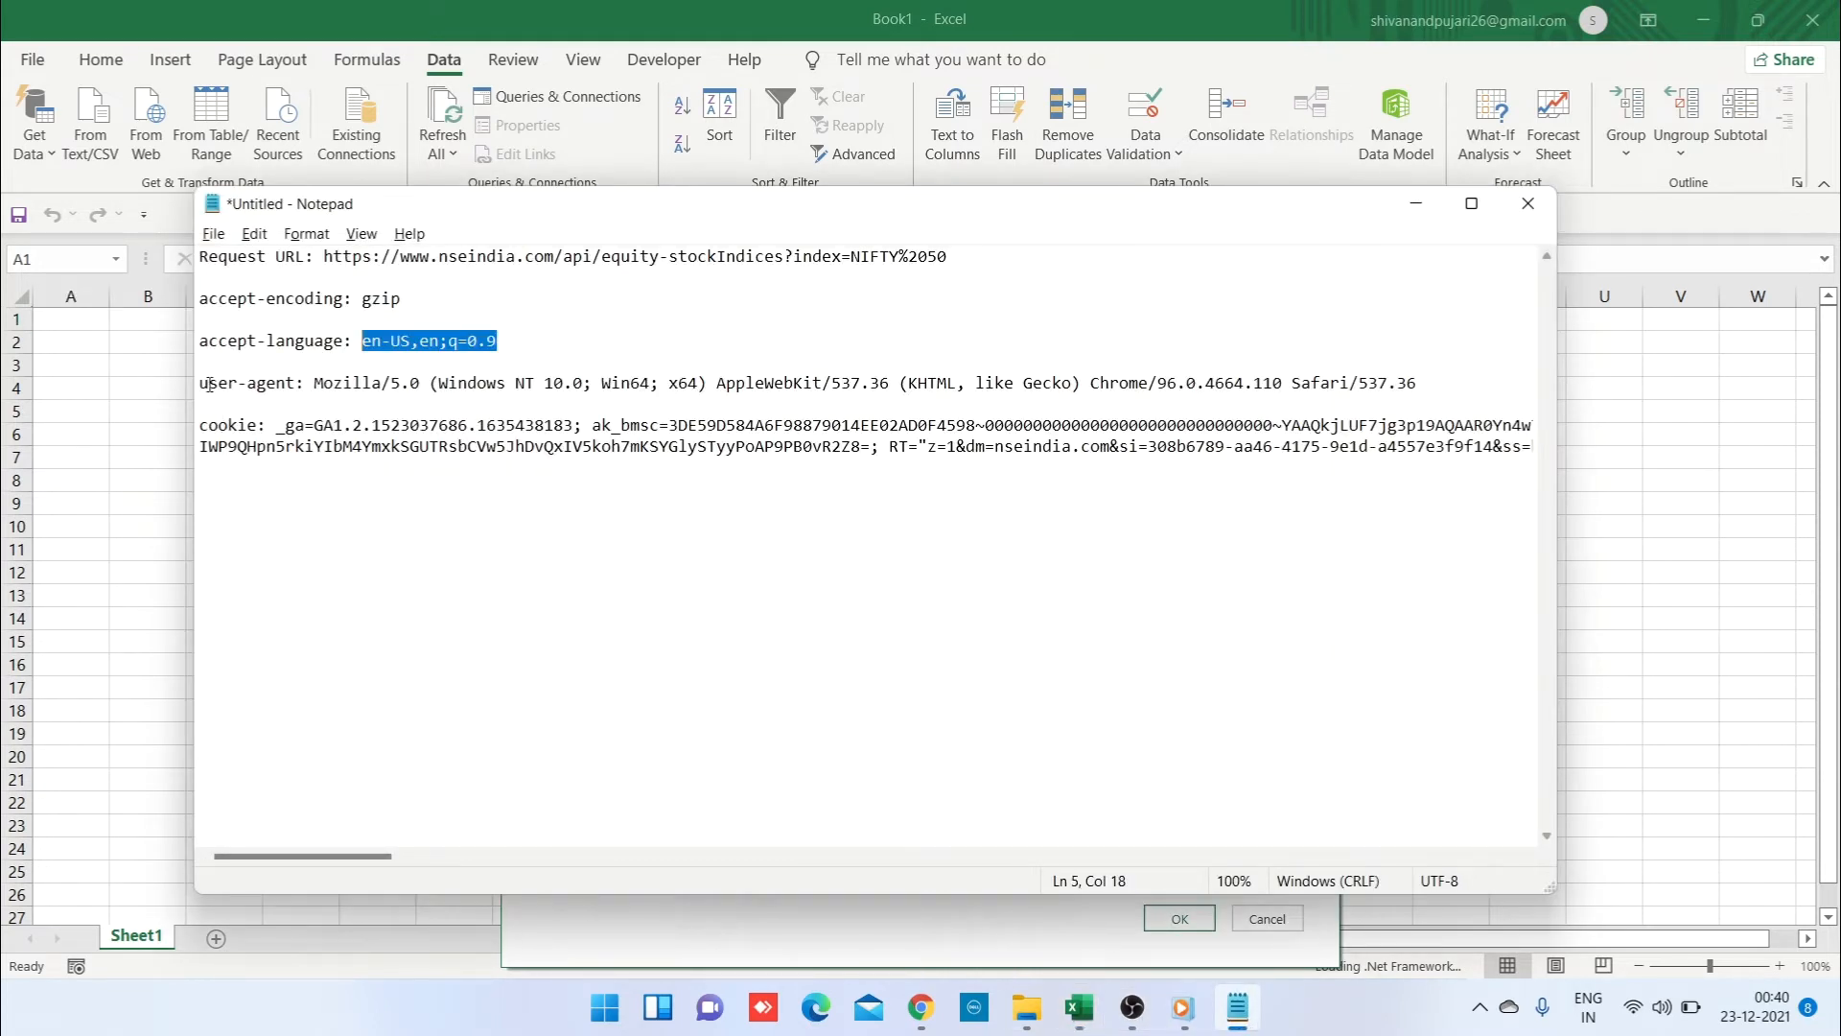
left_click_drag(201, 382, 296, 381)
key("ctrl+c")
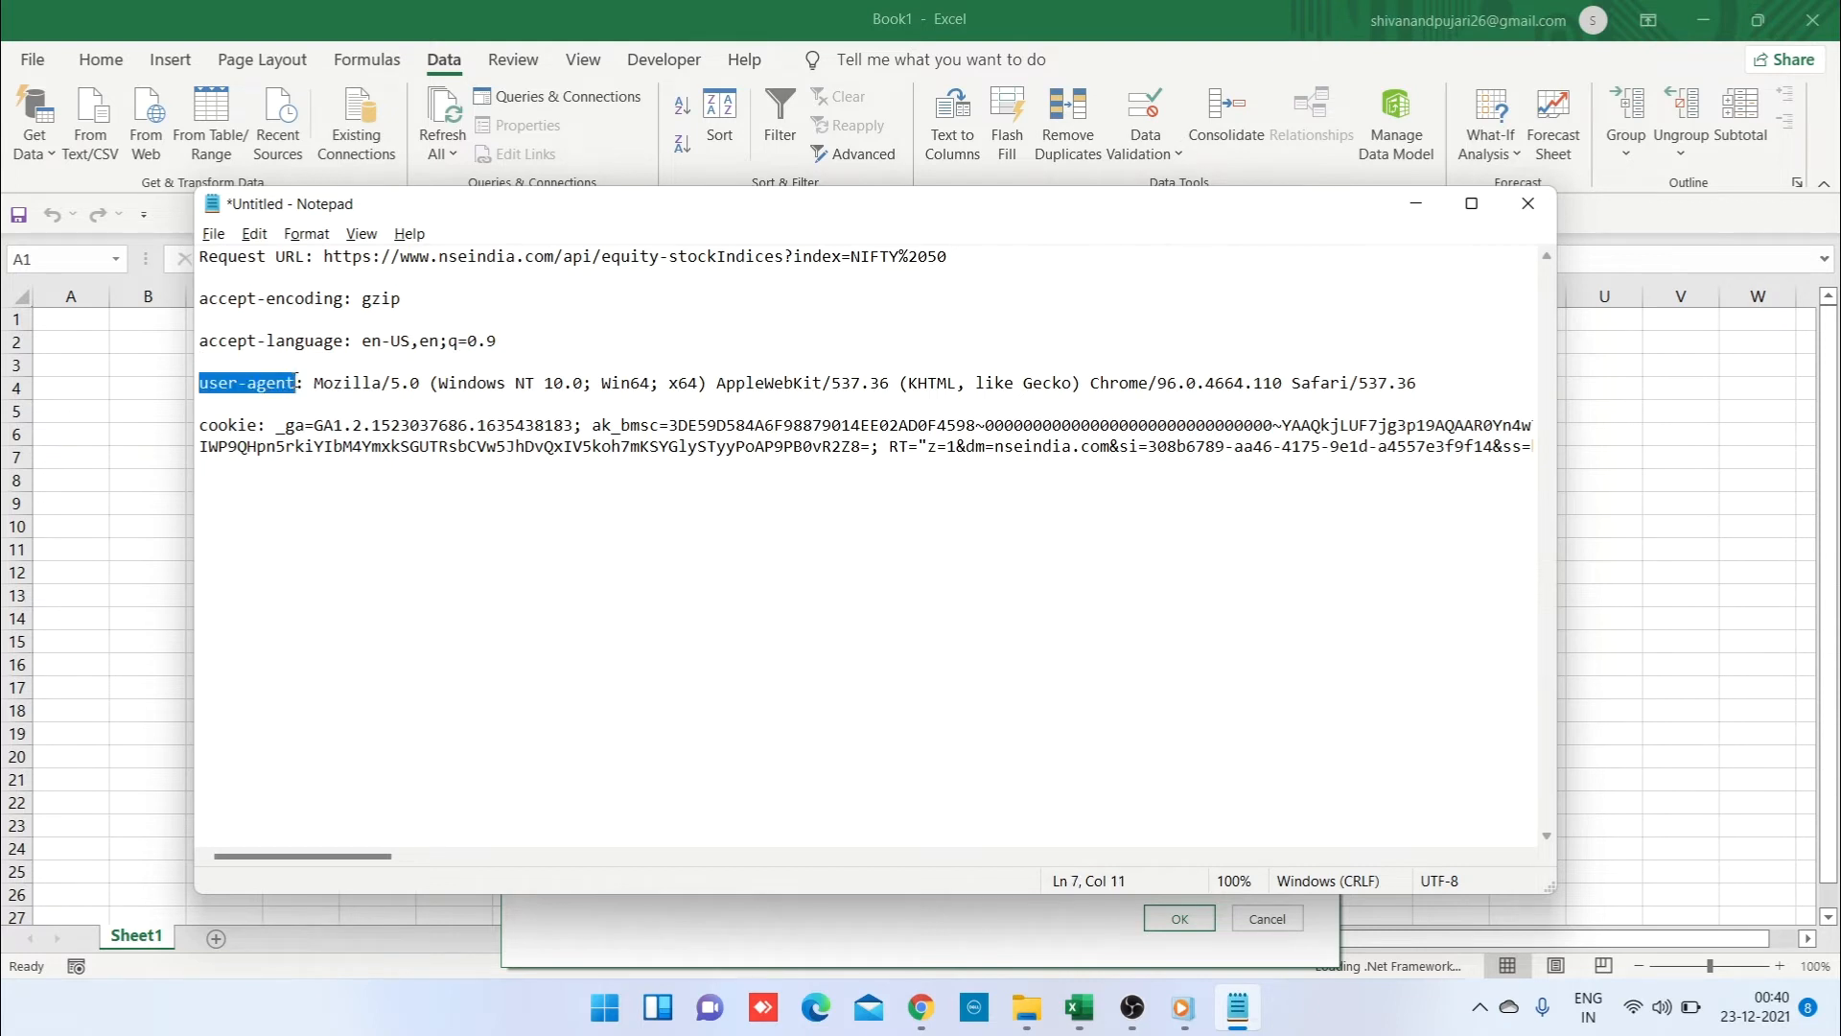
left_click(117, 582)
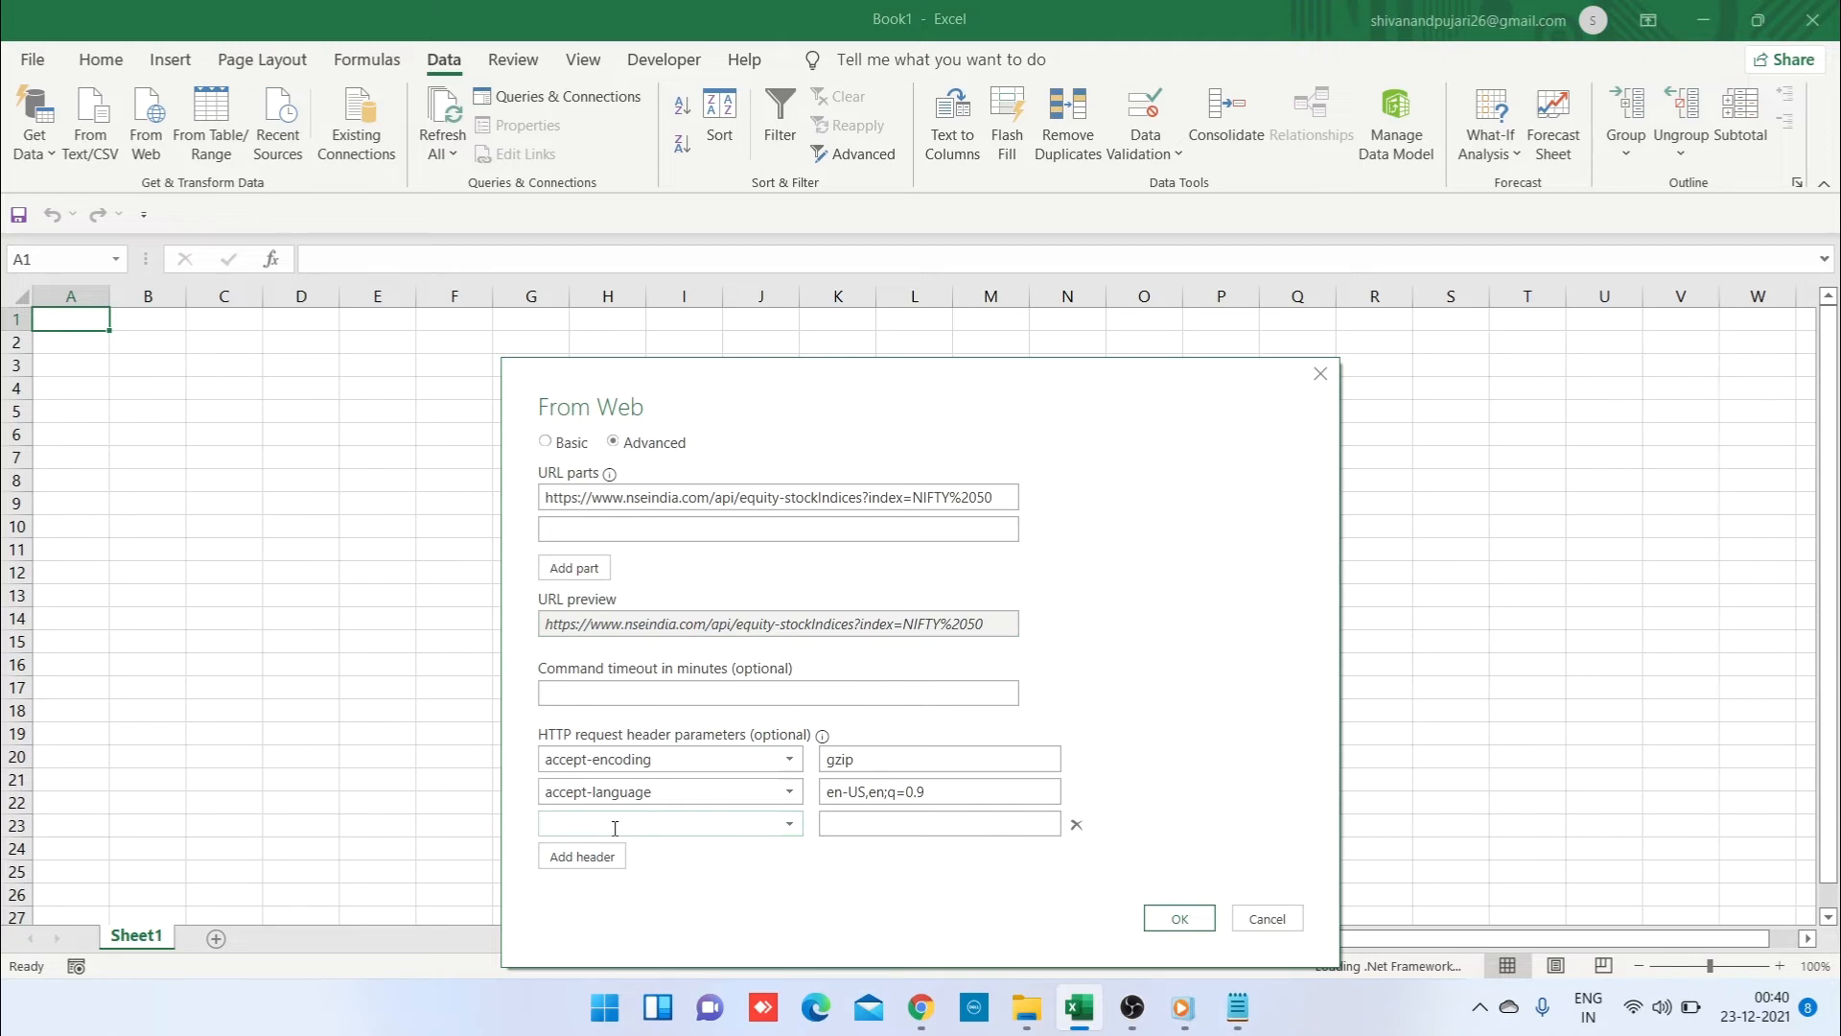
key("ctrl+v")
Step: Copy the full user-agent value, from Mozilla/5.0 through Safari/537.36, from Notepad into the user-agent header's value
left_click(896, 834)
left_click(1237, 1007)
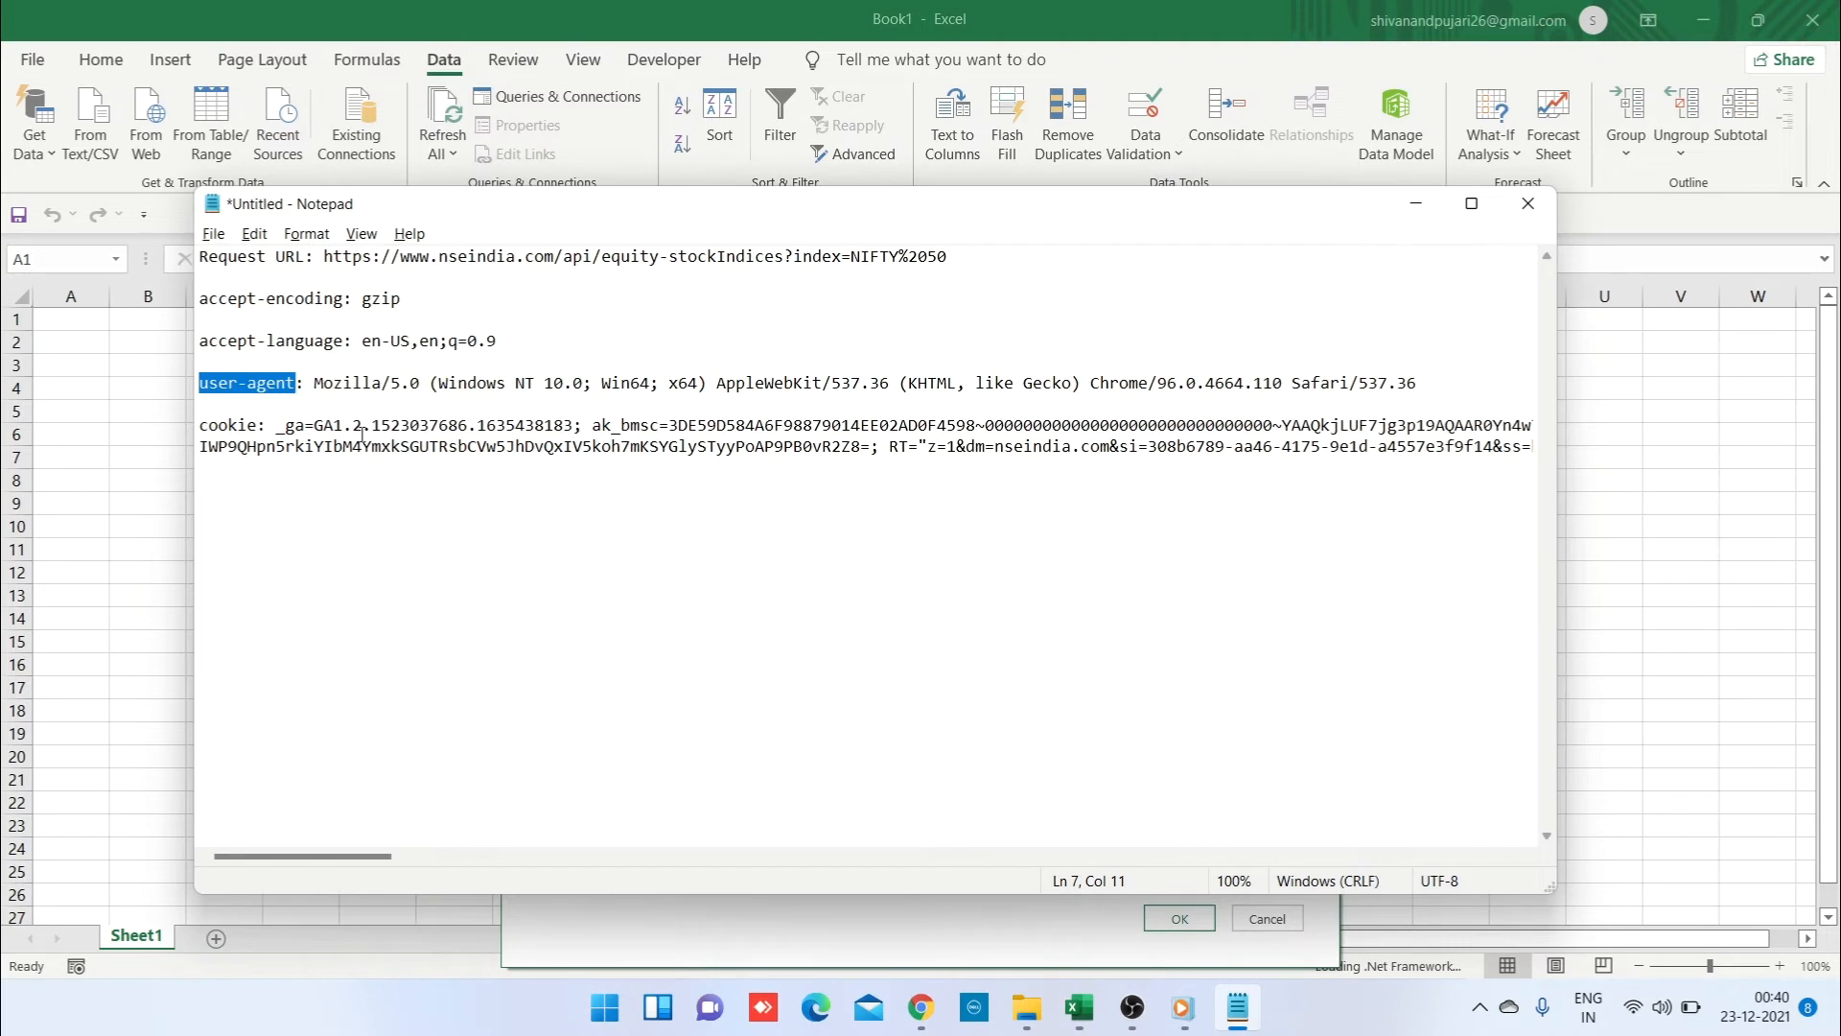
left_click_drag(315, 383, 721, 397)
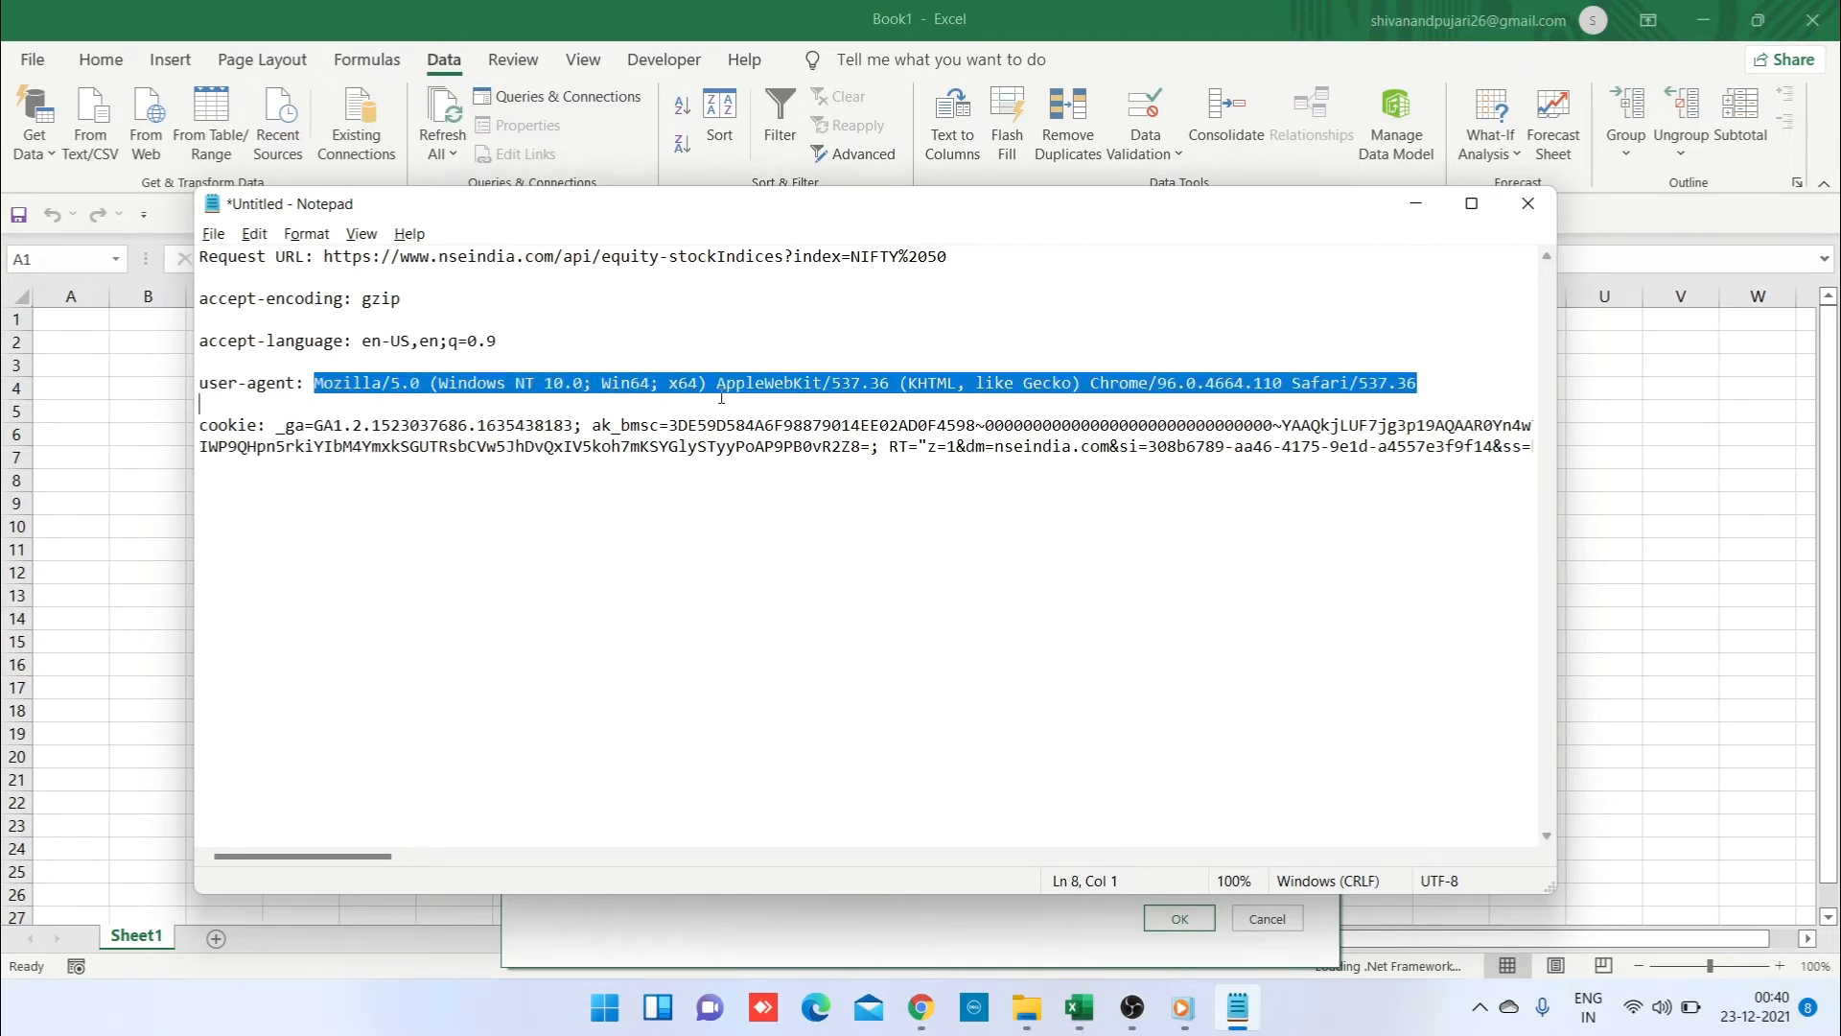
left_click_drag(314, 383, 1418, 384)
left_click(1751, 551)
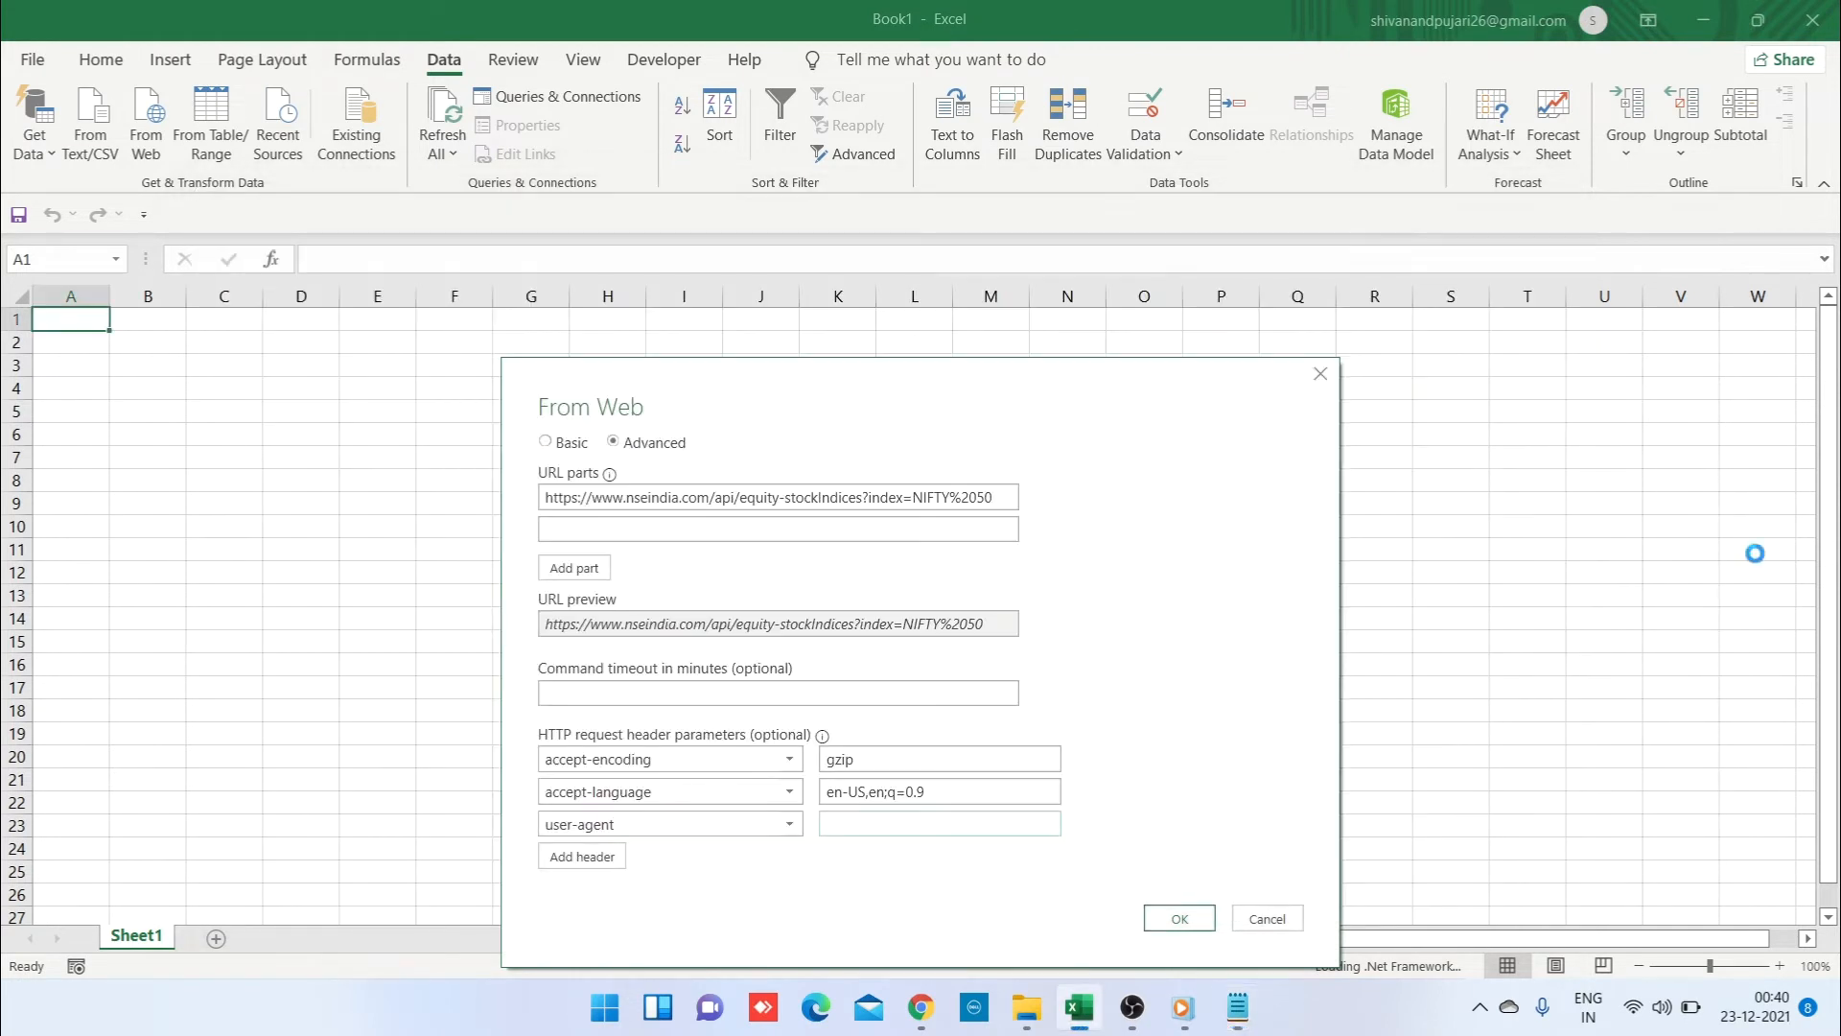
left_click(851, 824)
type("Mozilla/5.0 (Windows NT 10.0; Win64; x64) AppleWebKit/537.36 (KHTML, like Gecko) Chrome/96.0.4664.110 Safari/537.36")
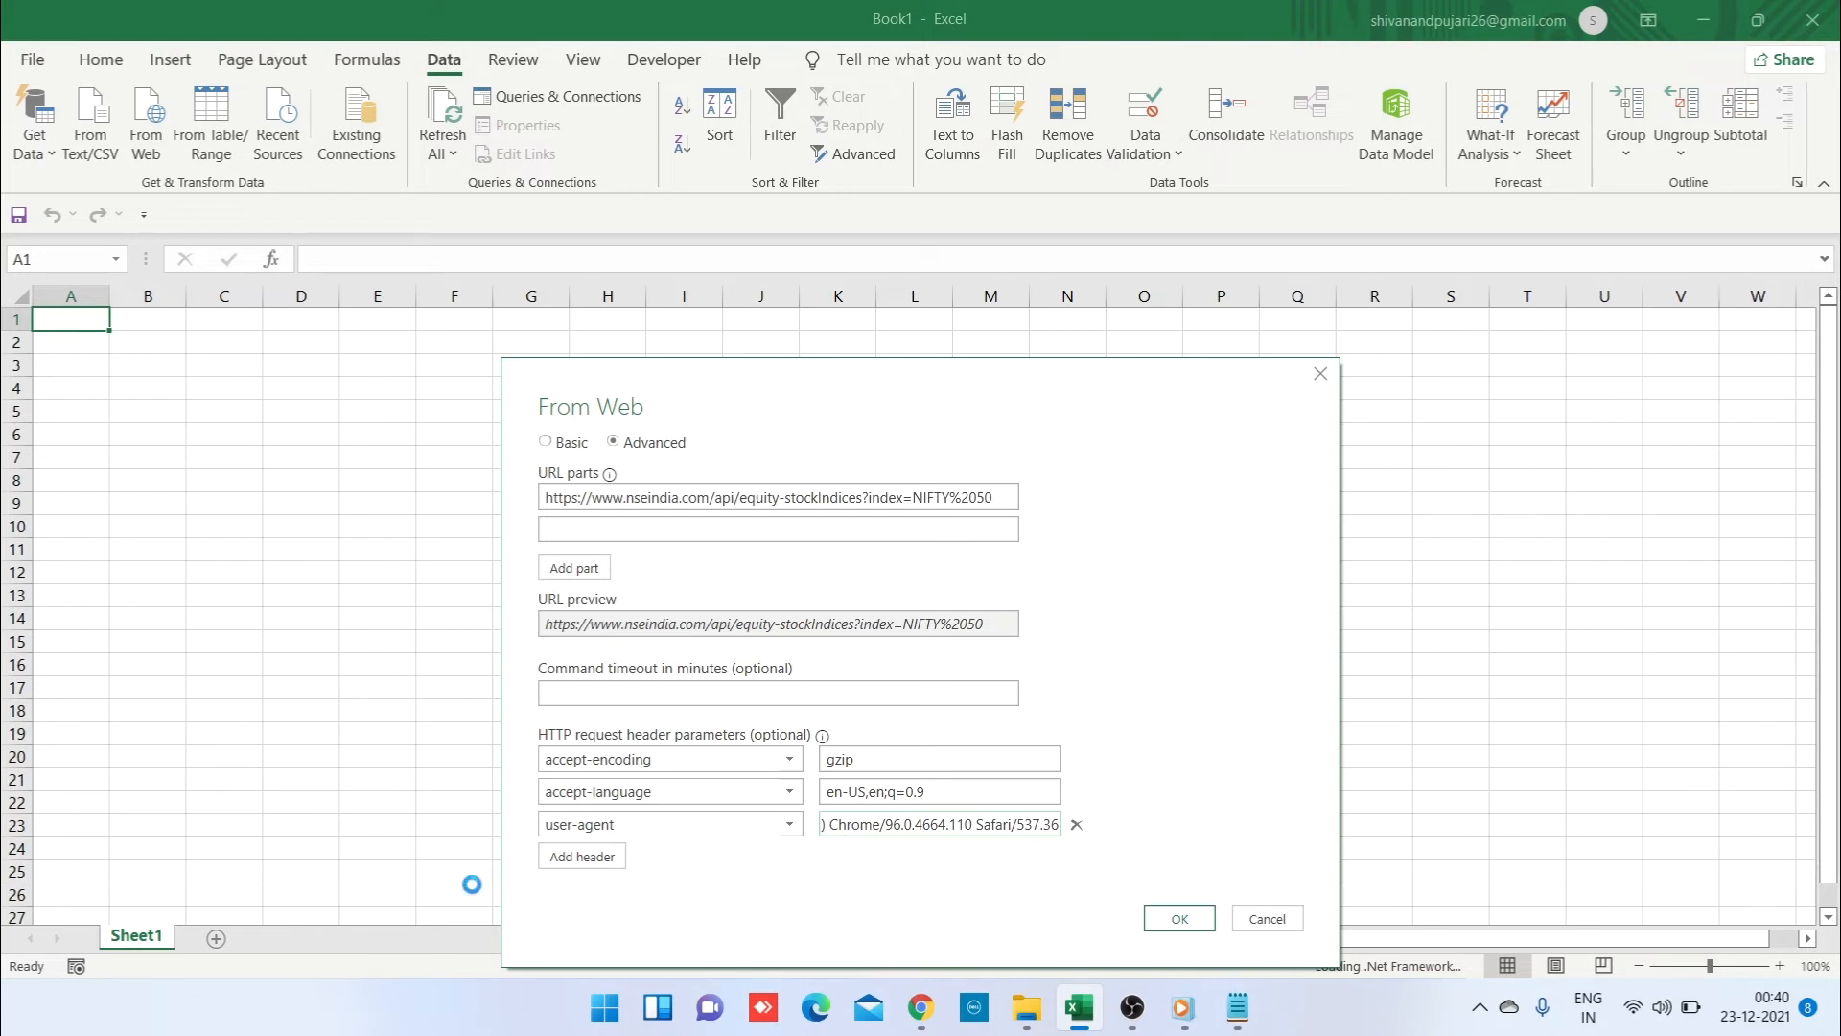
Step: Add a fourth request header and name it cookie, copying the name from Notepad
left_click(585, 857)
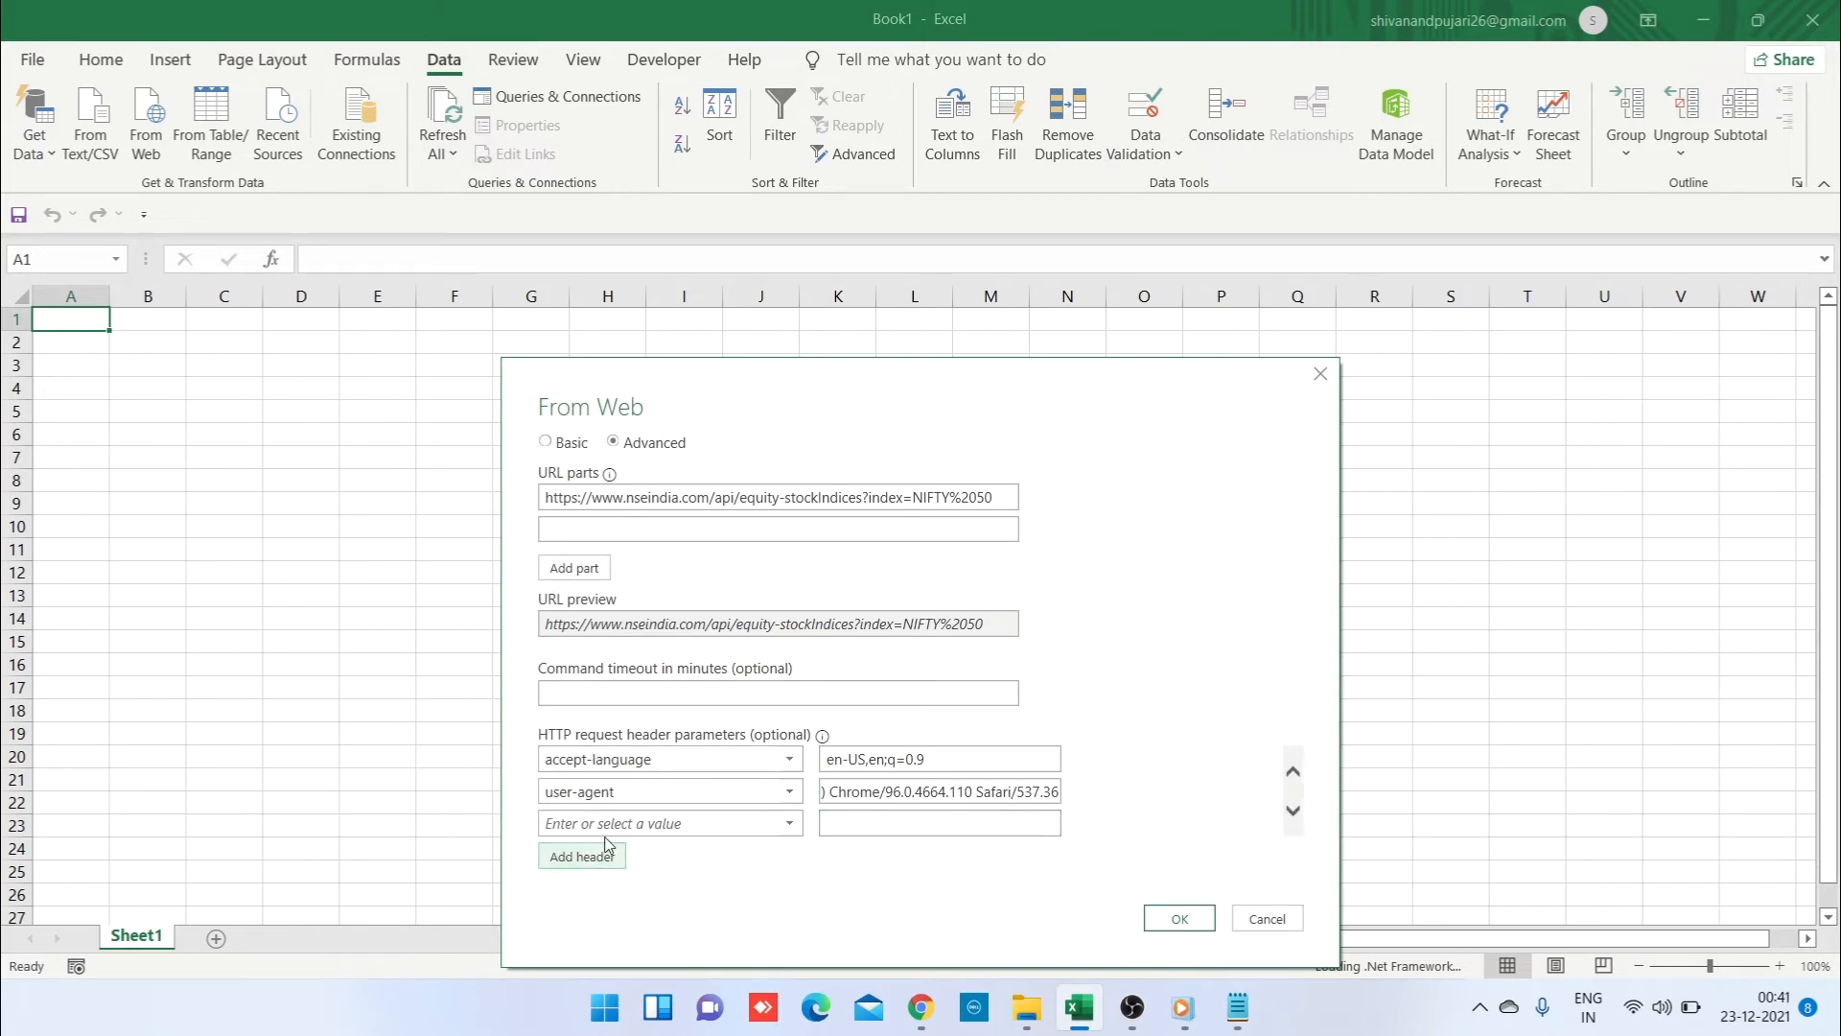
left_click(628, 822)
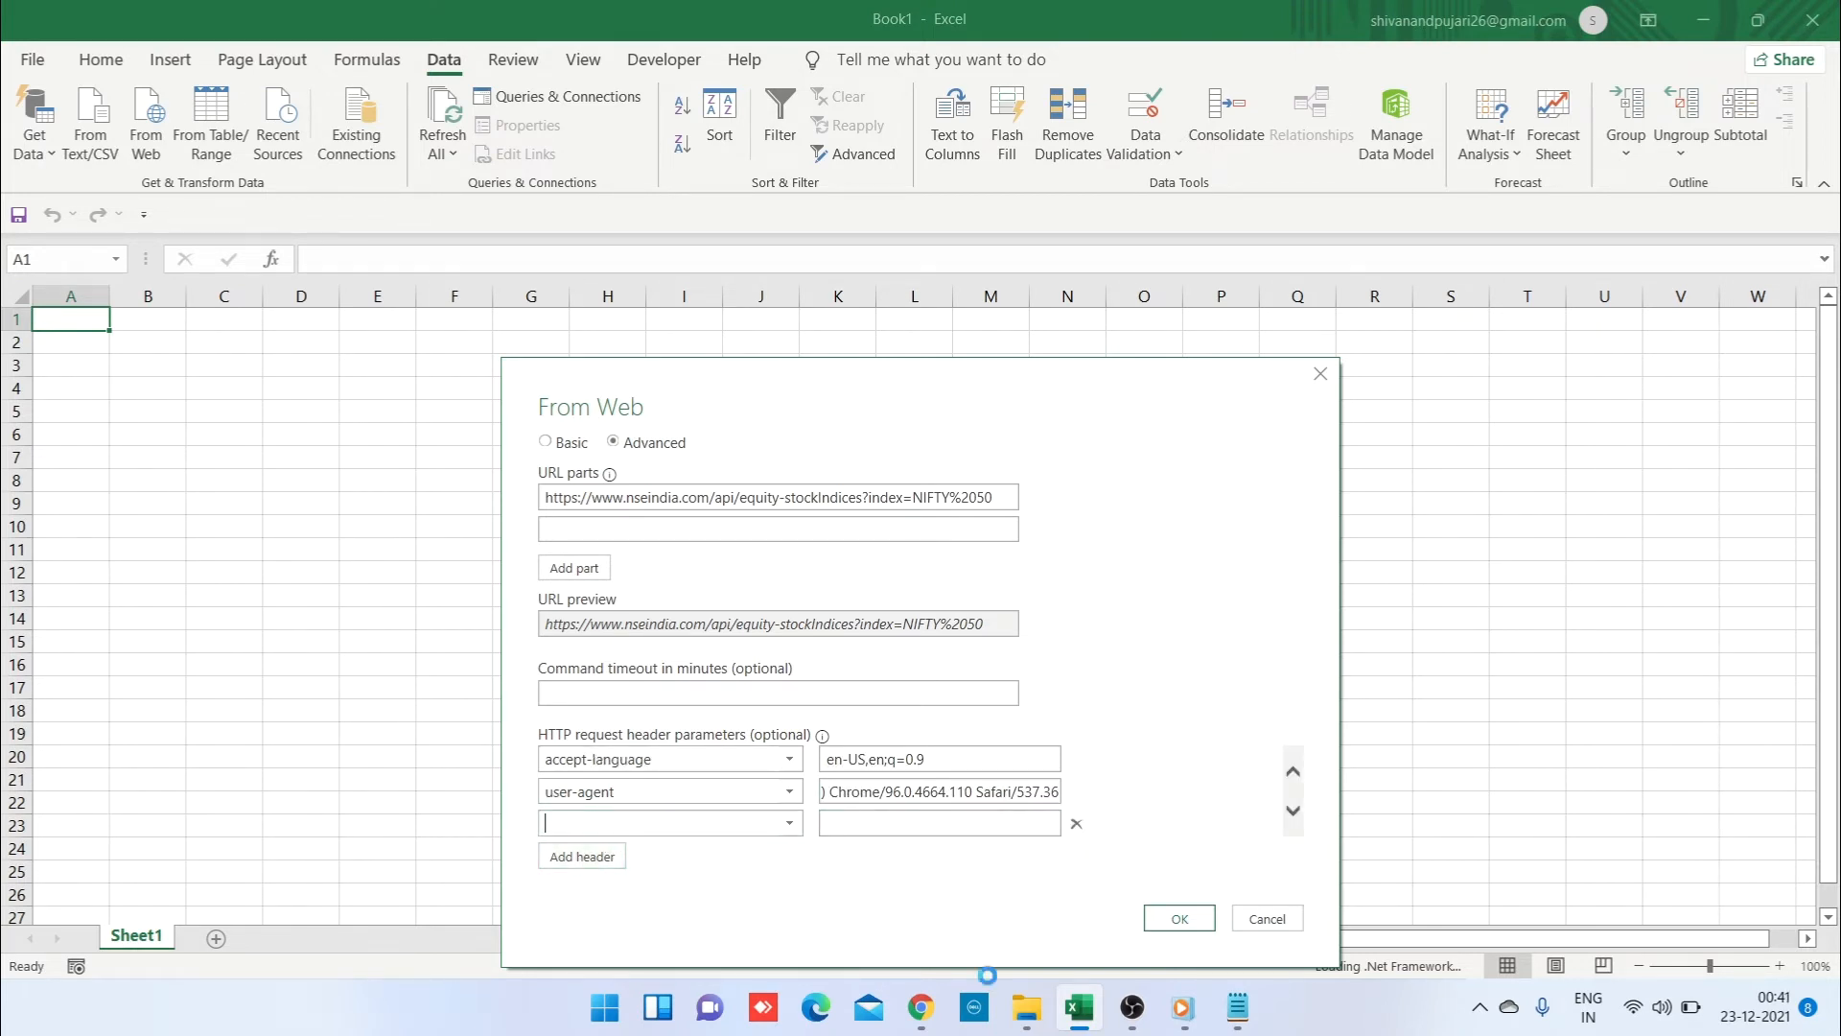
left_click(1240, 1005)
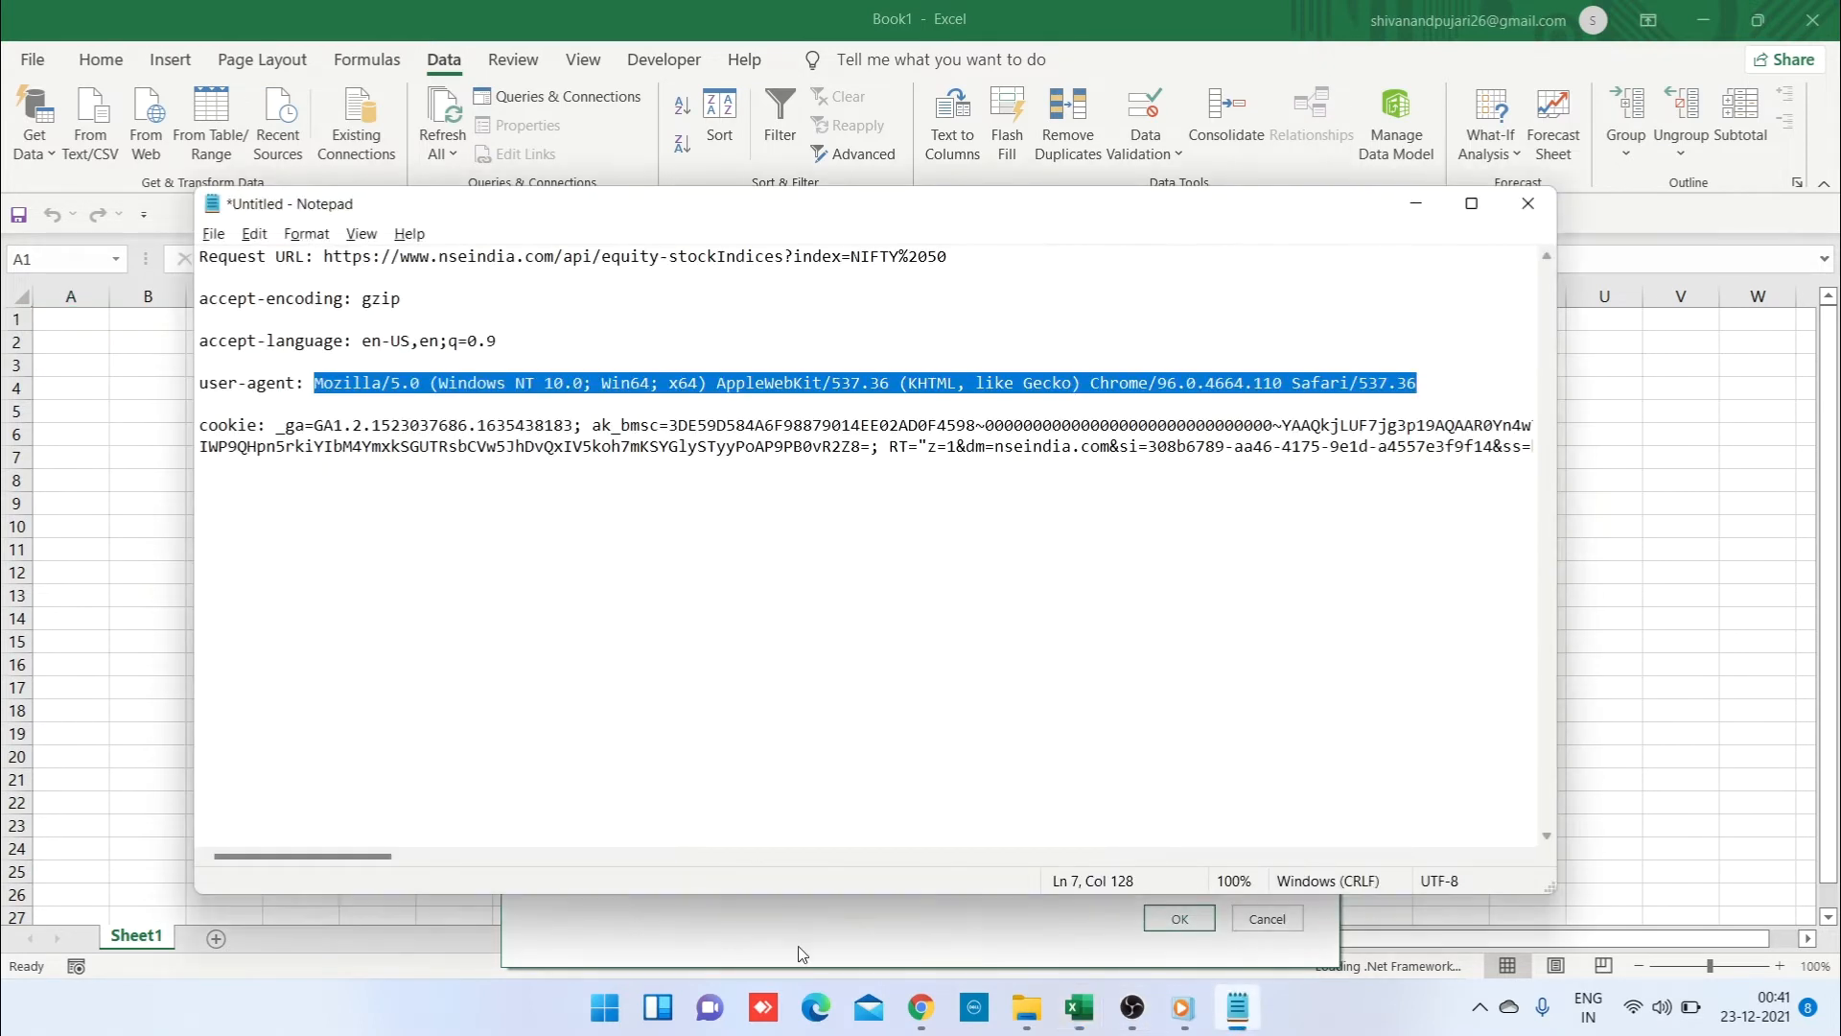
left_click(245, 424)
double_click(245, 424)
key("ctrl+c")
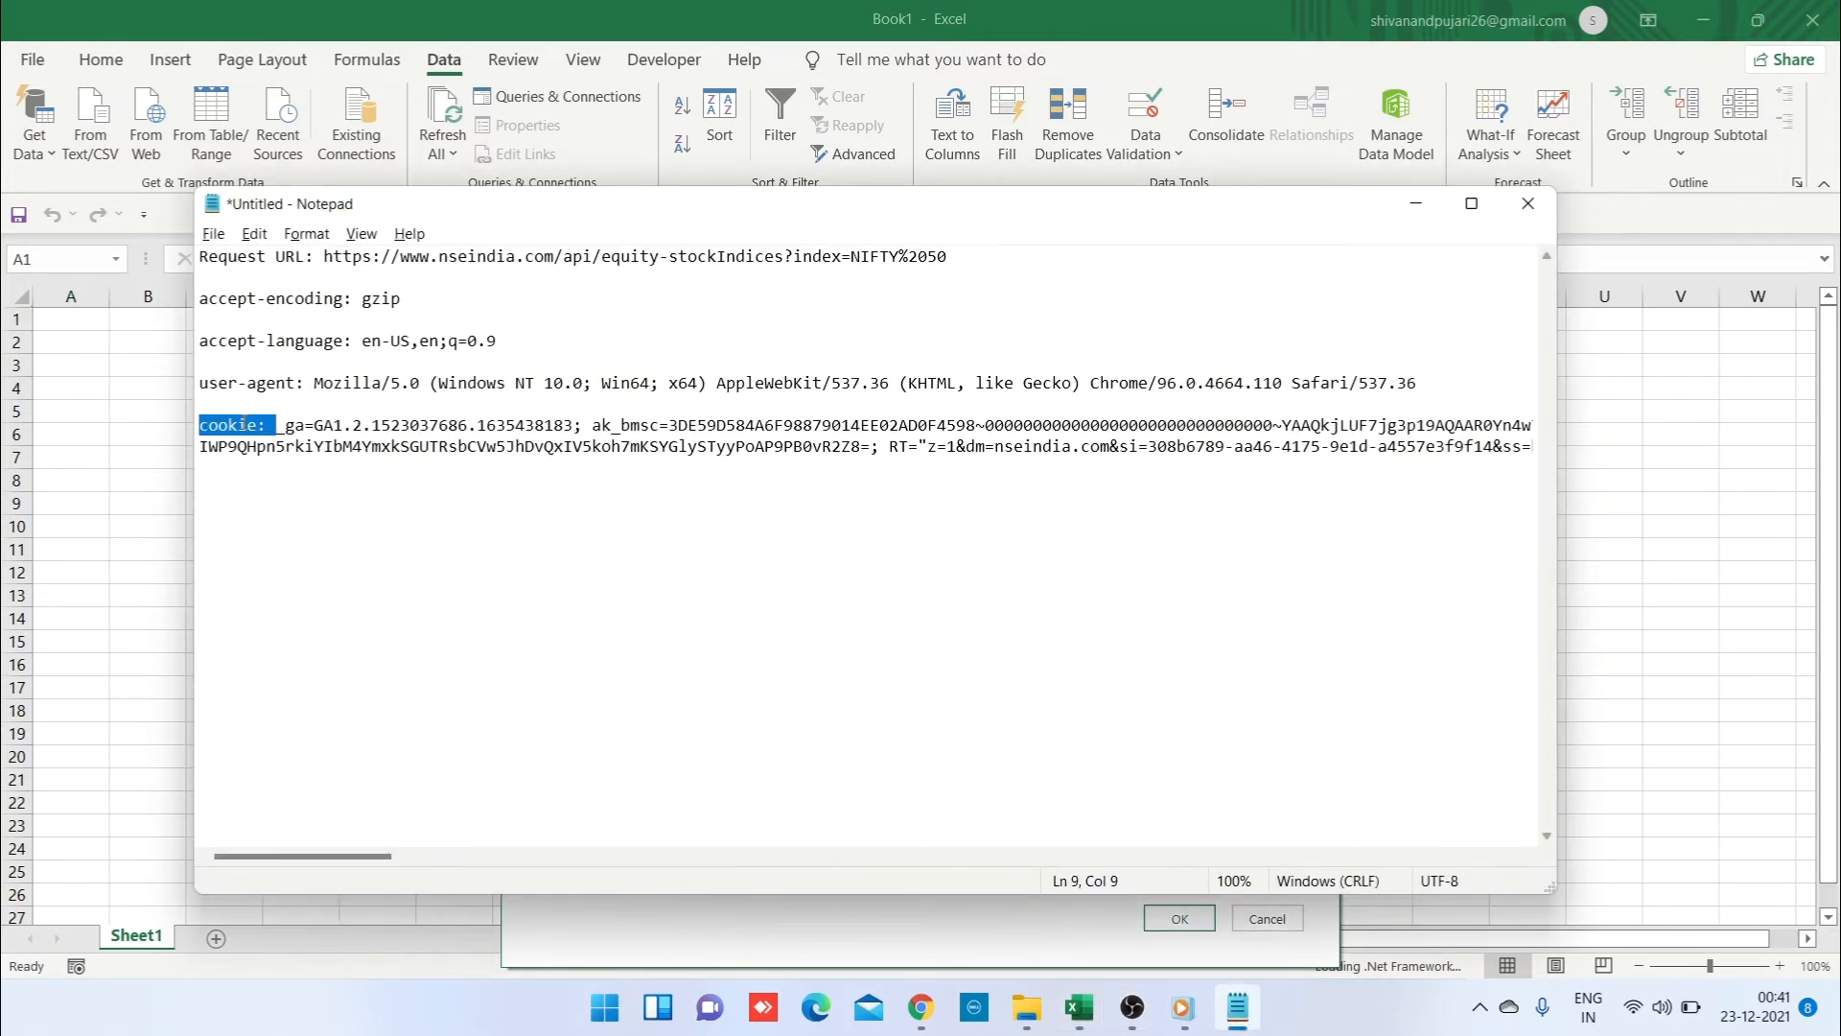
key("alt+Tab")
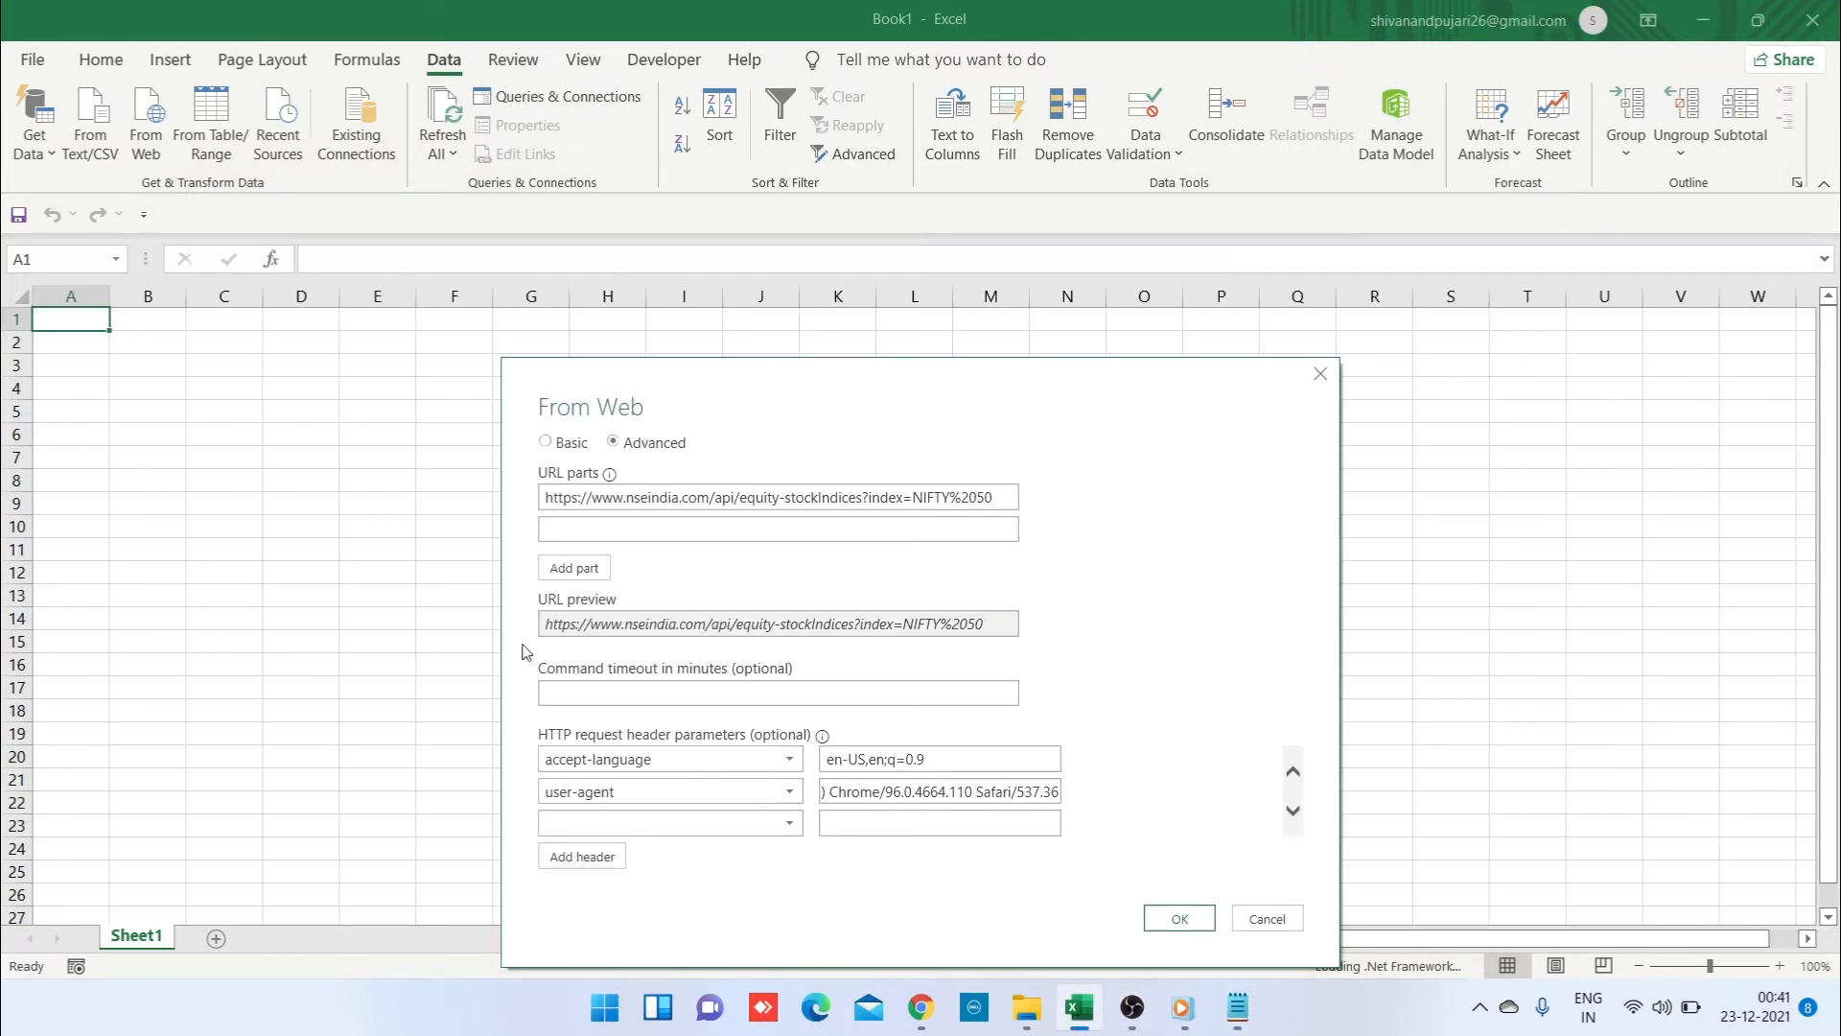
key("ctrl+v")
Step: Copy the full cookie value from Notepad into the cookie header's value
left_click(901, 818)
key("alt+Tab")
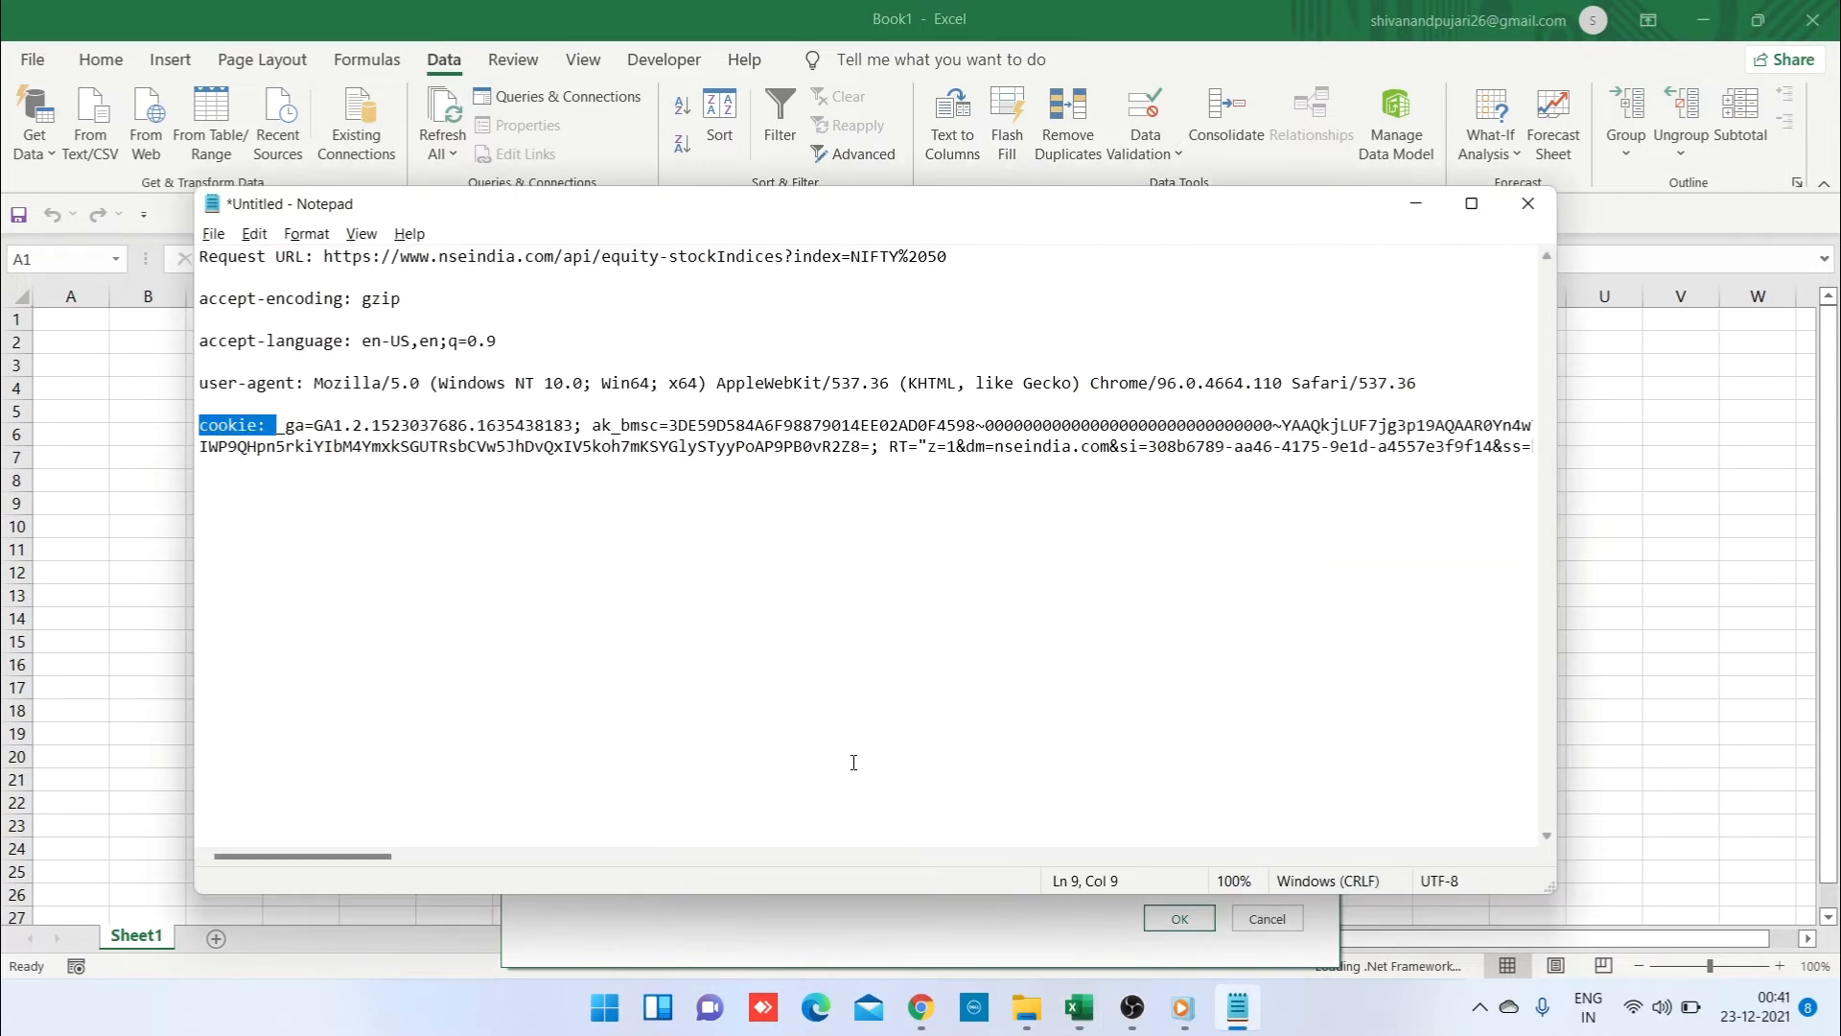
left_click(285, 423)
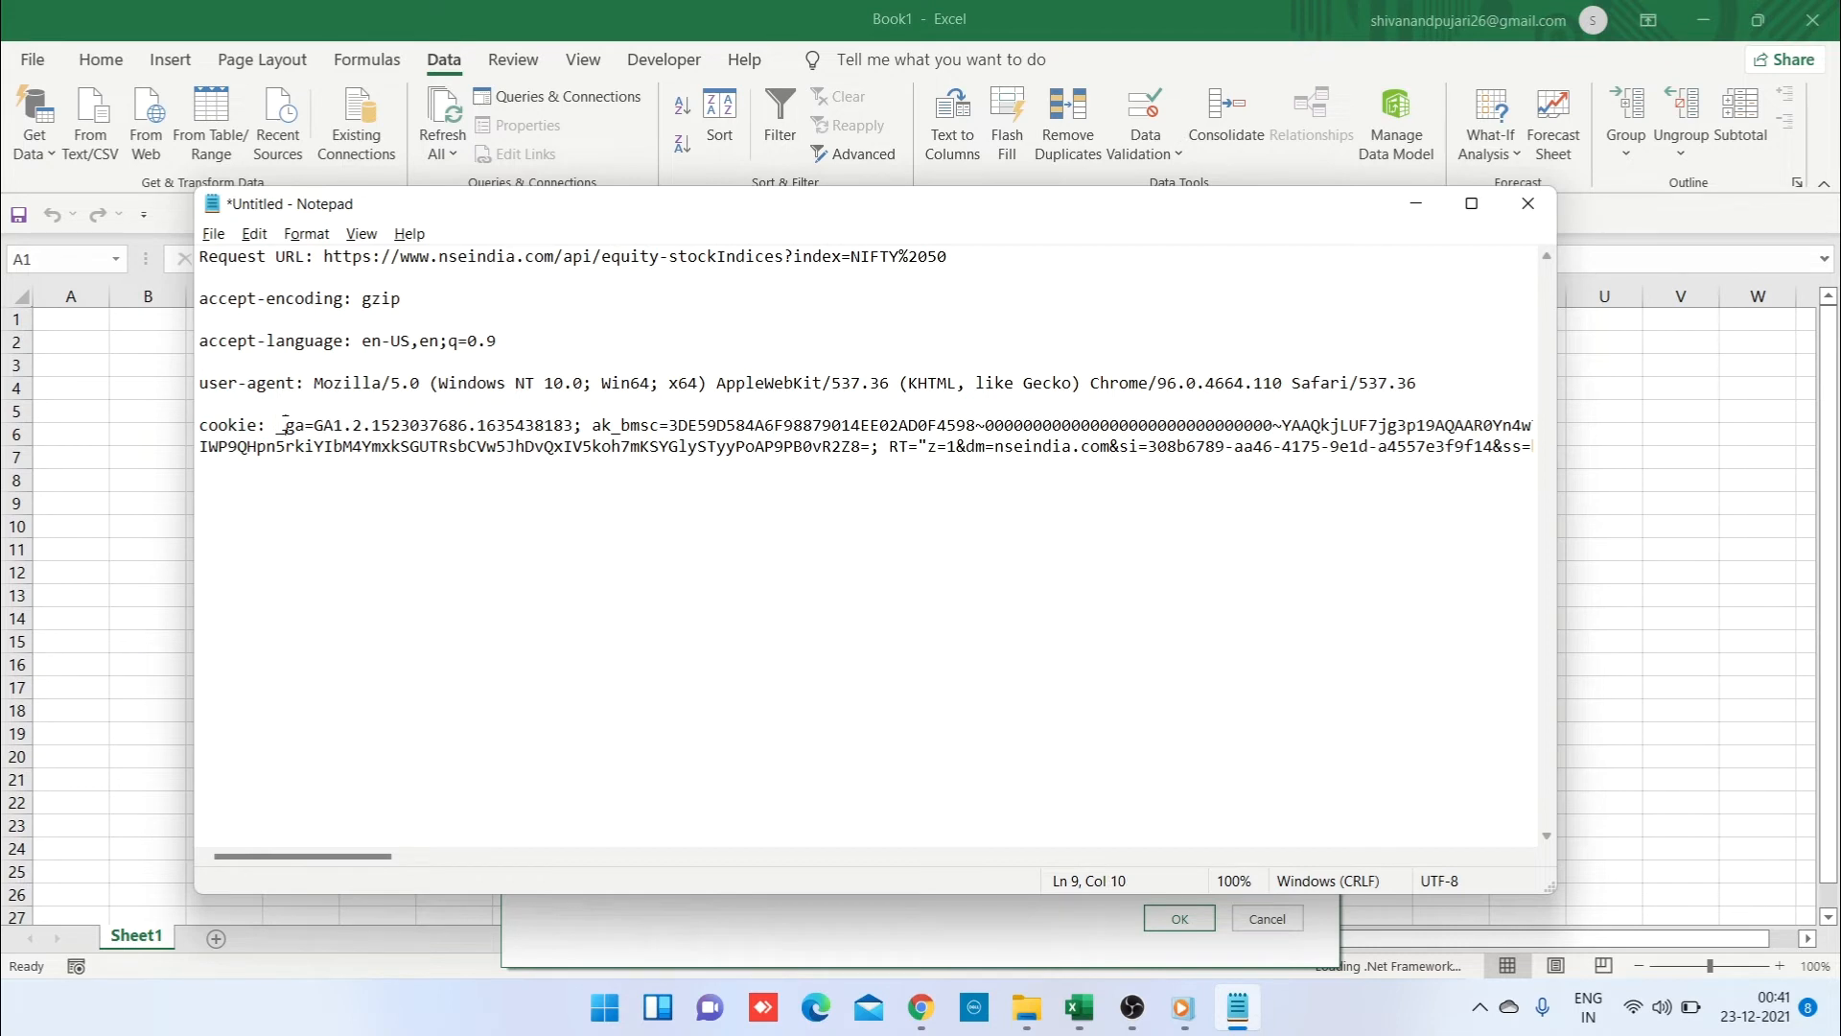
key("ctrl+shift+Right")
key("ctrl+shift+Right")
key("ctrl+shift+Right")
key("ctrl+shift+Right")
key("ctrl+shift+Right")
key("ctrl+shift+Right")
key("ctrl+shift+Right")
key("ctrl+shift+Right")
key("ctrl+shift+Right")
key("ctrl+shift+Right")
key("ctrl+shift+Right")
key("ctrl+shift+Right")
key("ctrl+shift+Right")
key("ctrl+shift+Right")
key("ctrl+shift+Right")
key("ctrl+shift+Right")
key("ctrl+shift+Right")
key("ctrl+shift+Right")
key("ctrl+shift+Right")
key("ctrl+shift+Right")
key("ctrl+shift+Right")
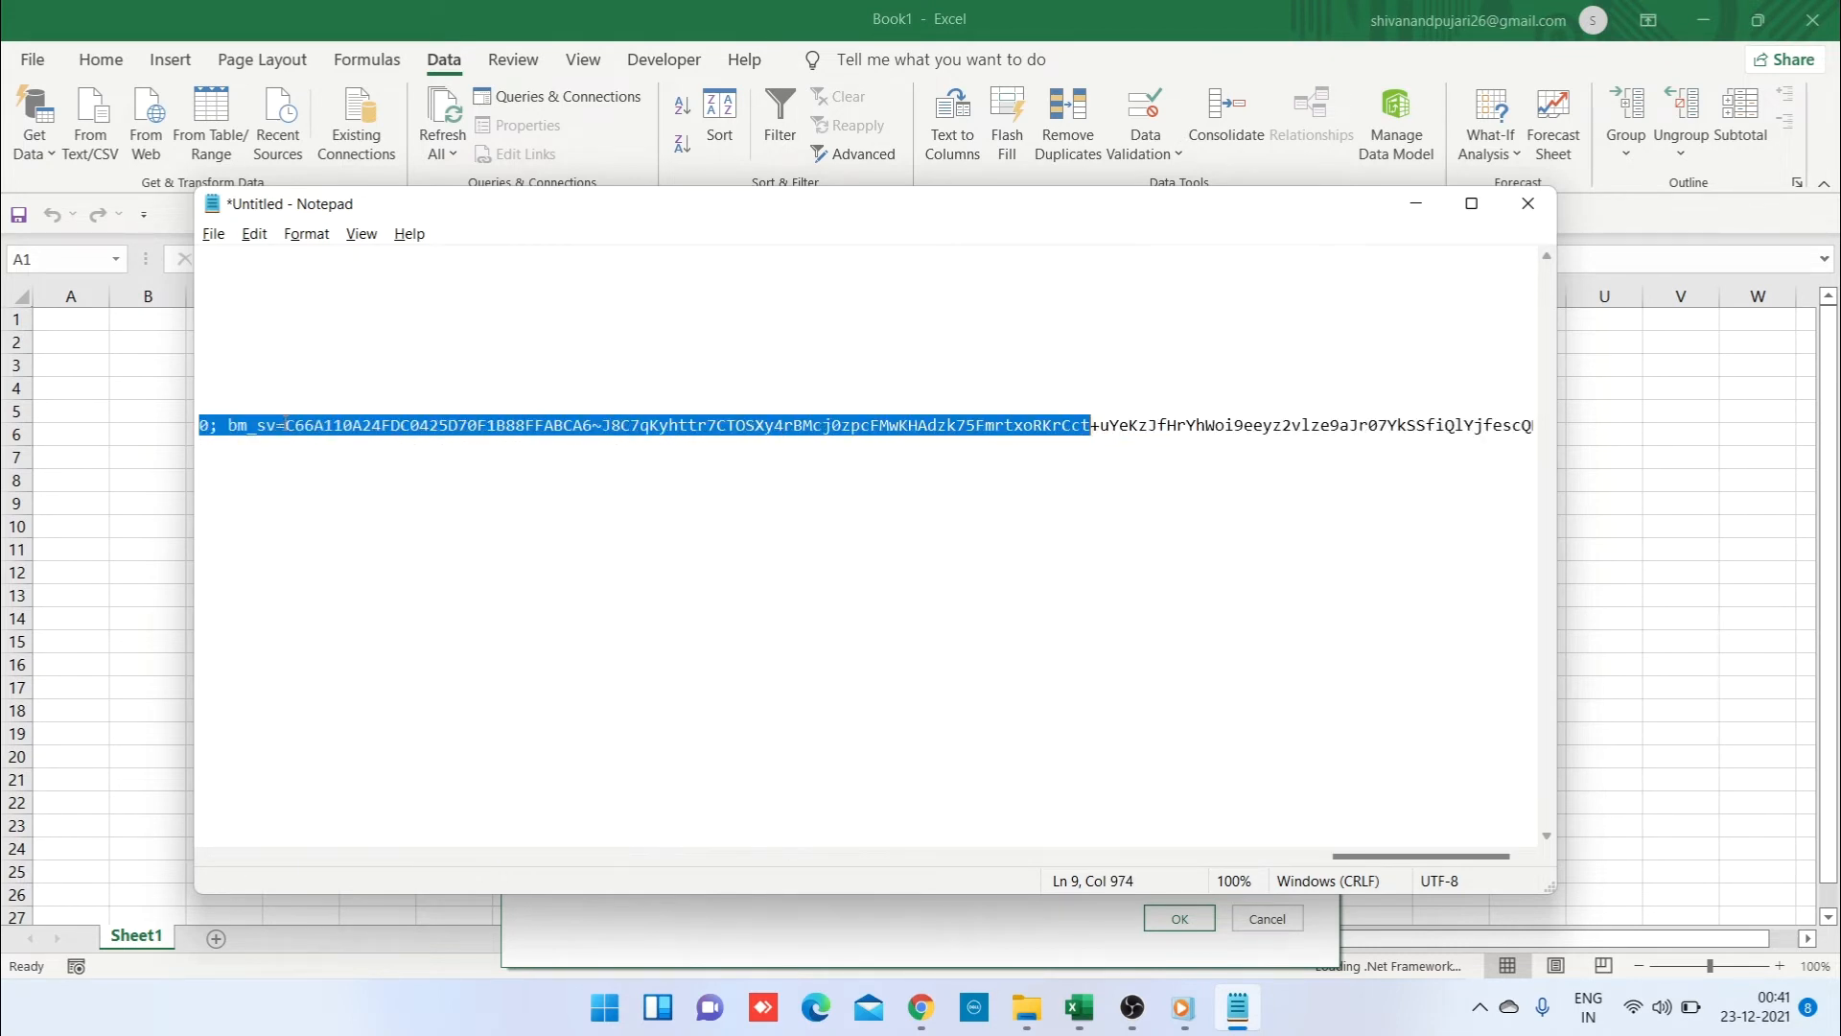
key("ctrl+shift+Right")
key("ctrl+shift+Right")
key("ctrl+shift+Right")
key("ctrl+shift+Right")
key("ctrl+shift+Right")
key("ctrl+shift+Right")
key("ctrl+shift+Right")
key("ctrl+shift+Right")
key("ctrl+shift+Right")
key("ctrl+shift+Right")
key("ctrl+shift+Right")
key("ctrl+shift+Right")
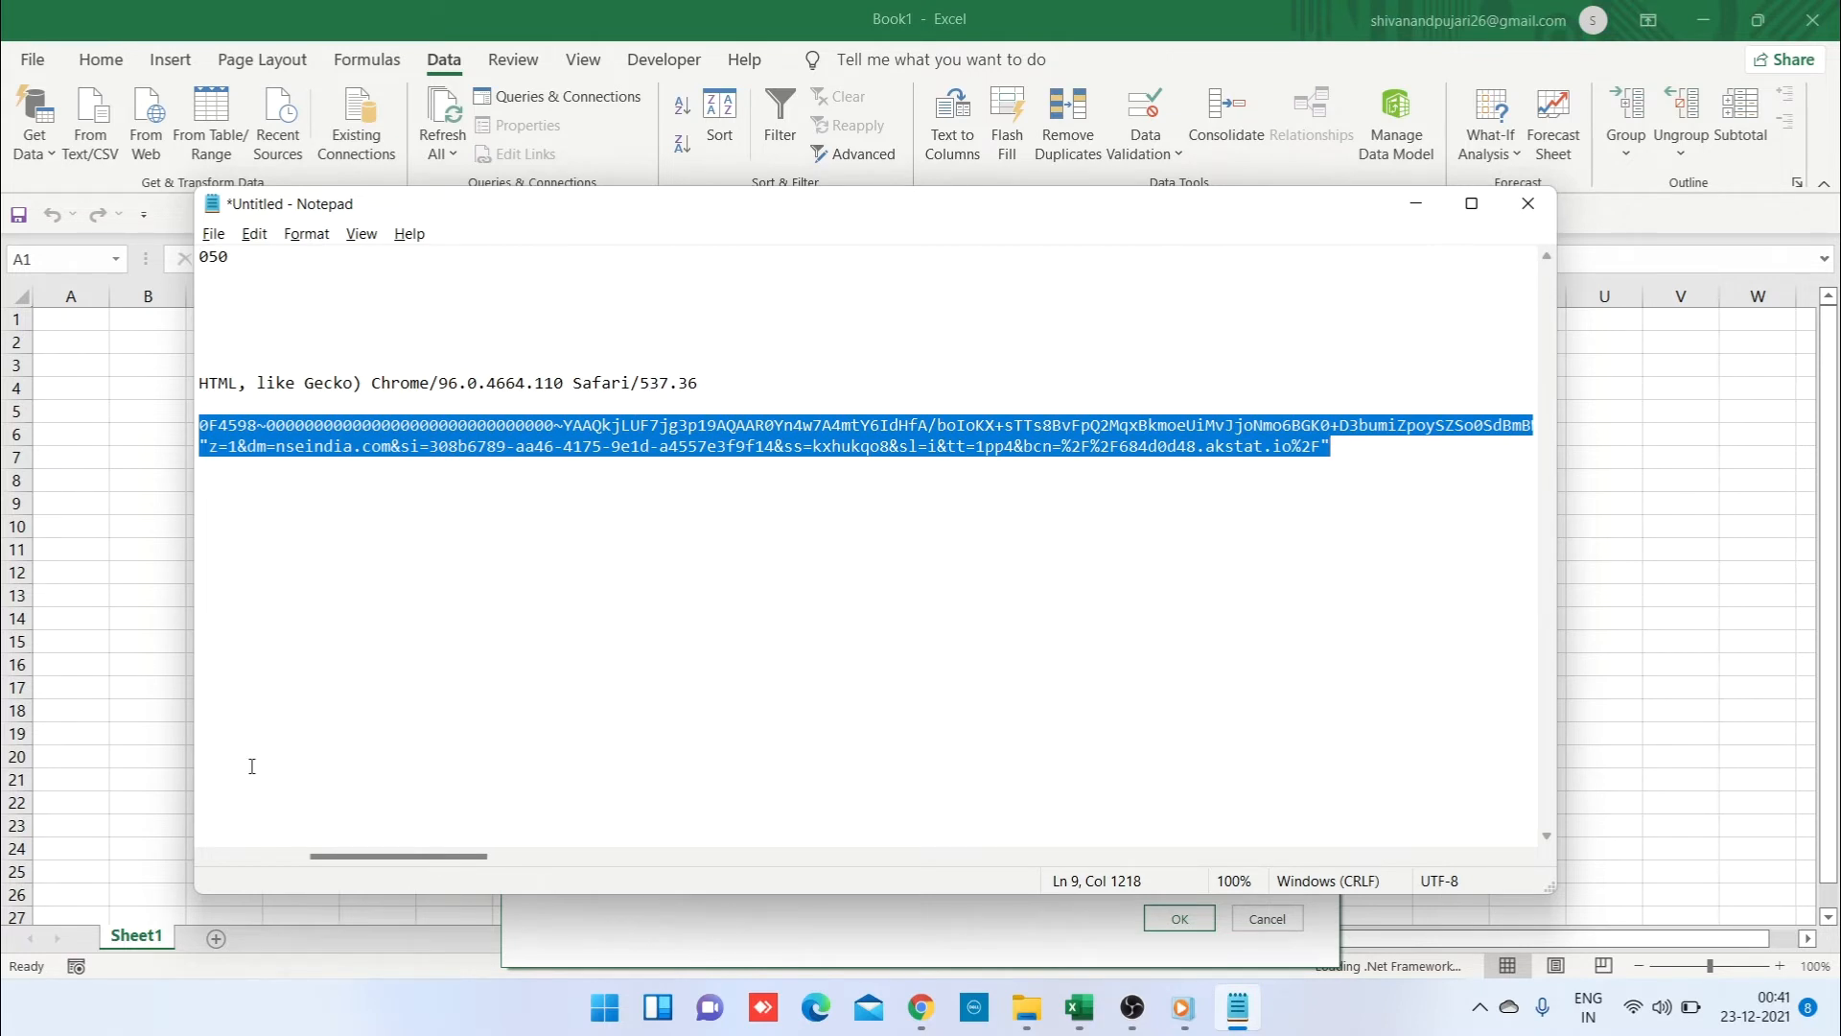
left_click(665, 924)
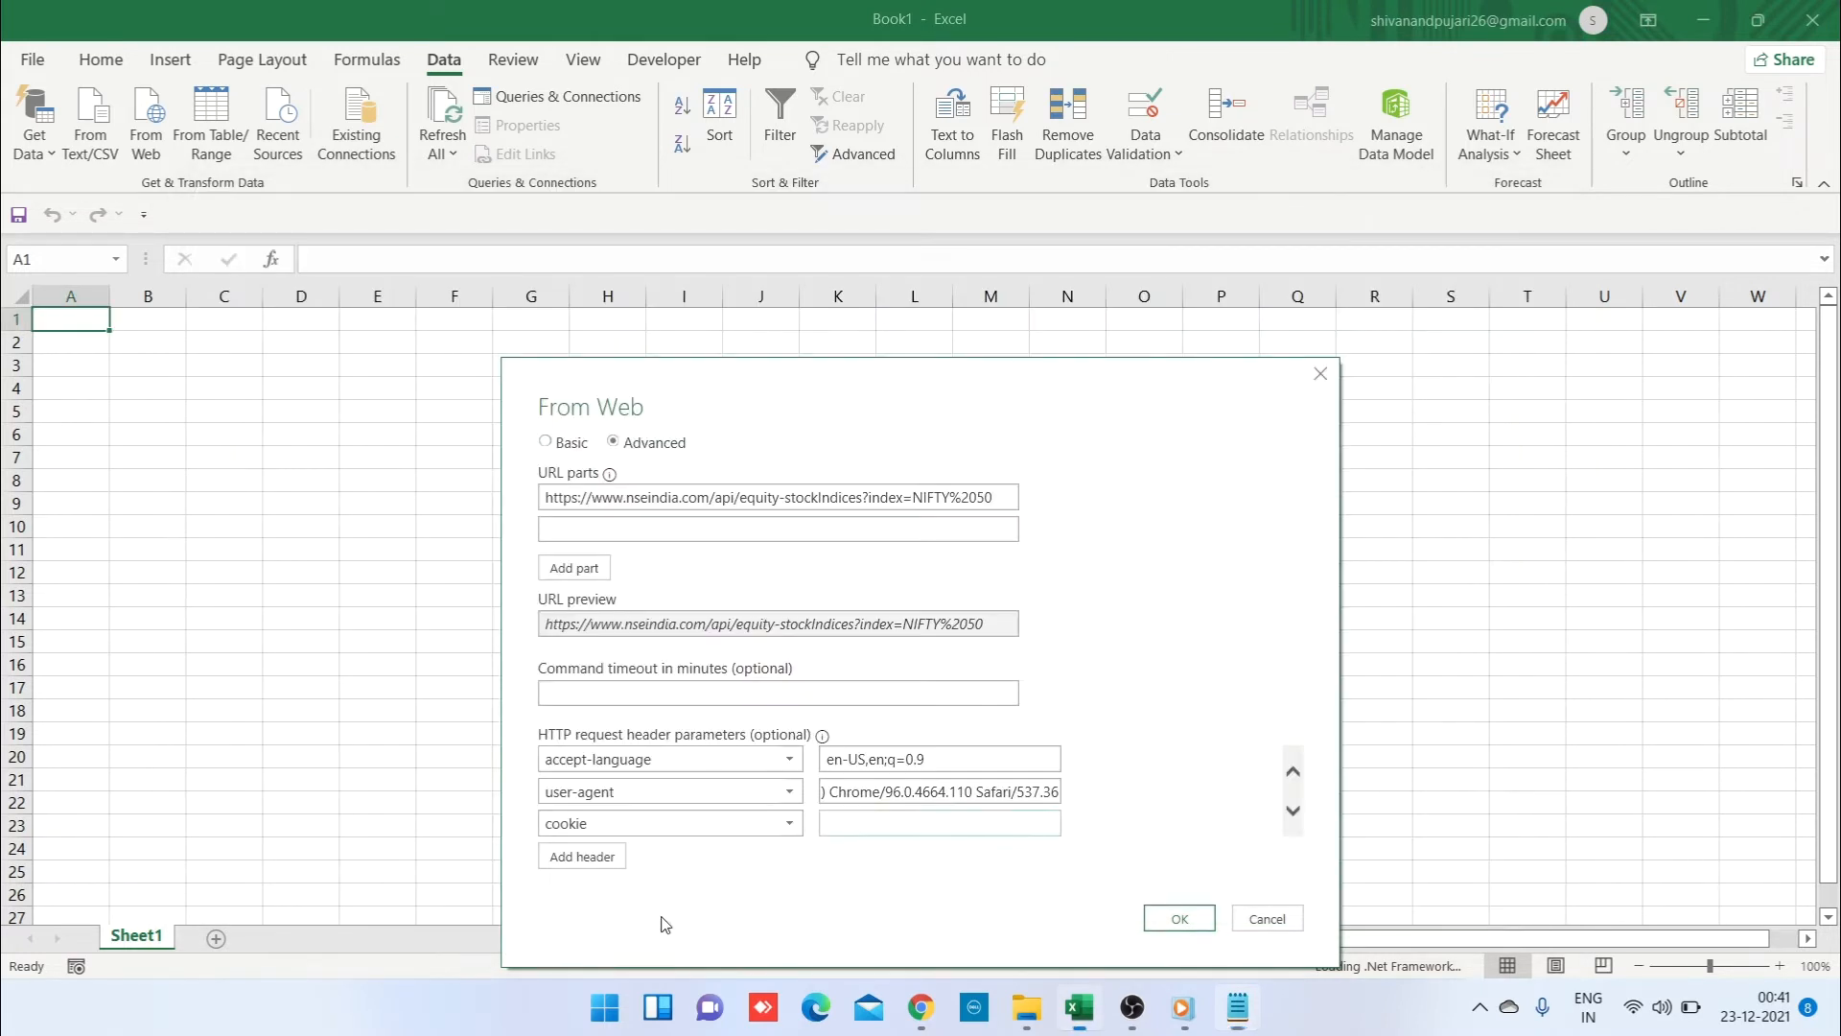
left_click(908, 822)
key("ctrl+v")
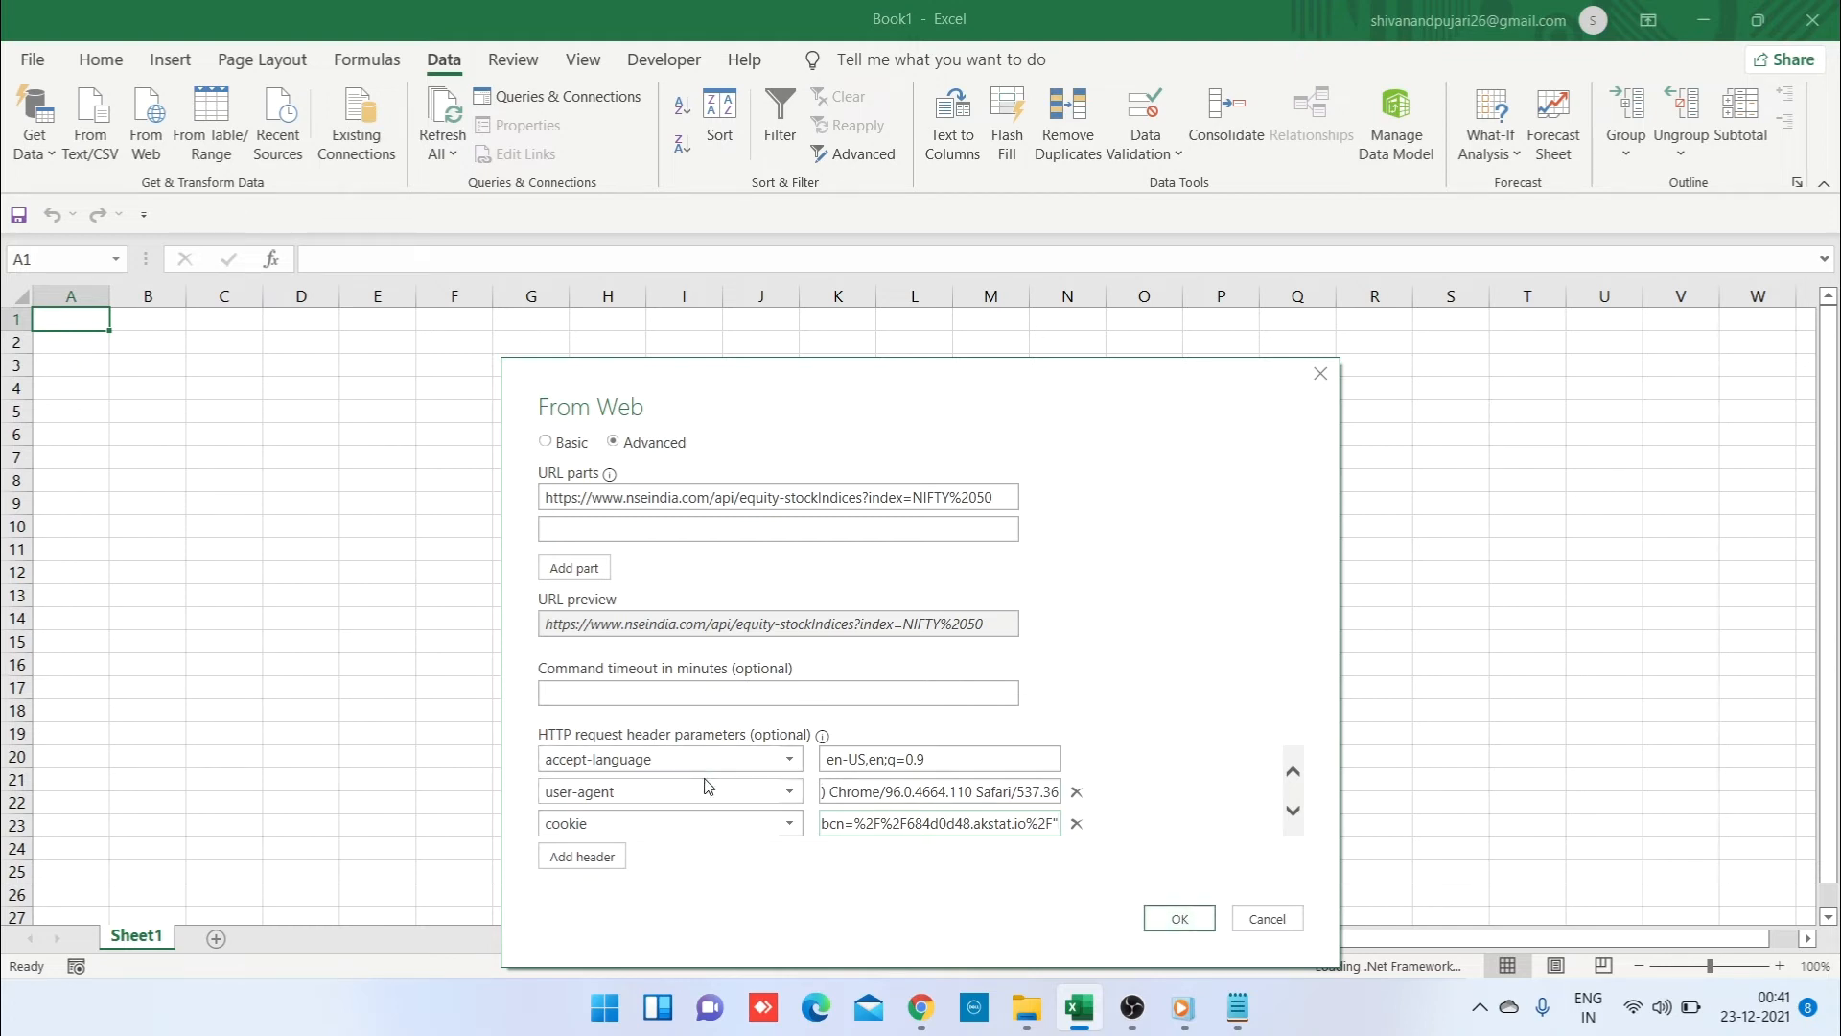
Step: Check the entered request headers and submit the web request to load the NIFTY 50 response
scroll(707, 786, "up", 2)
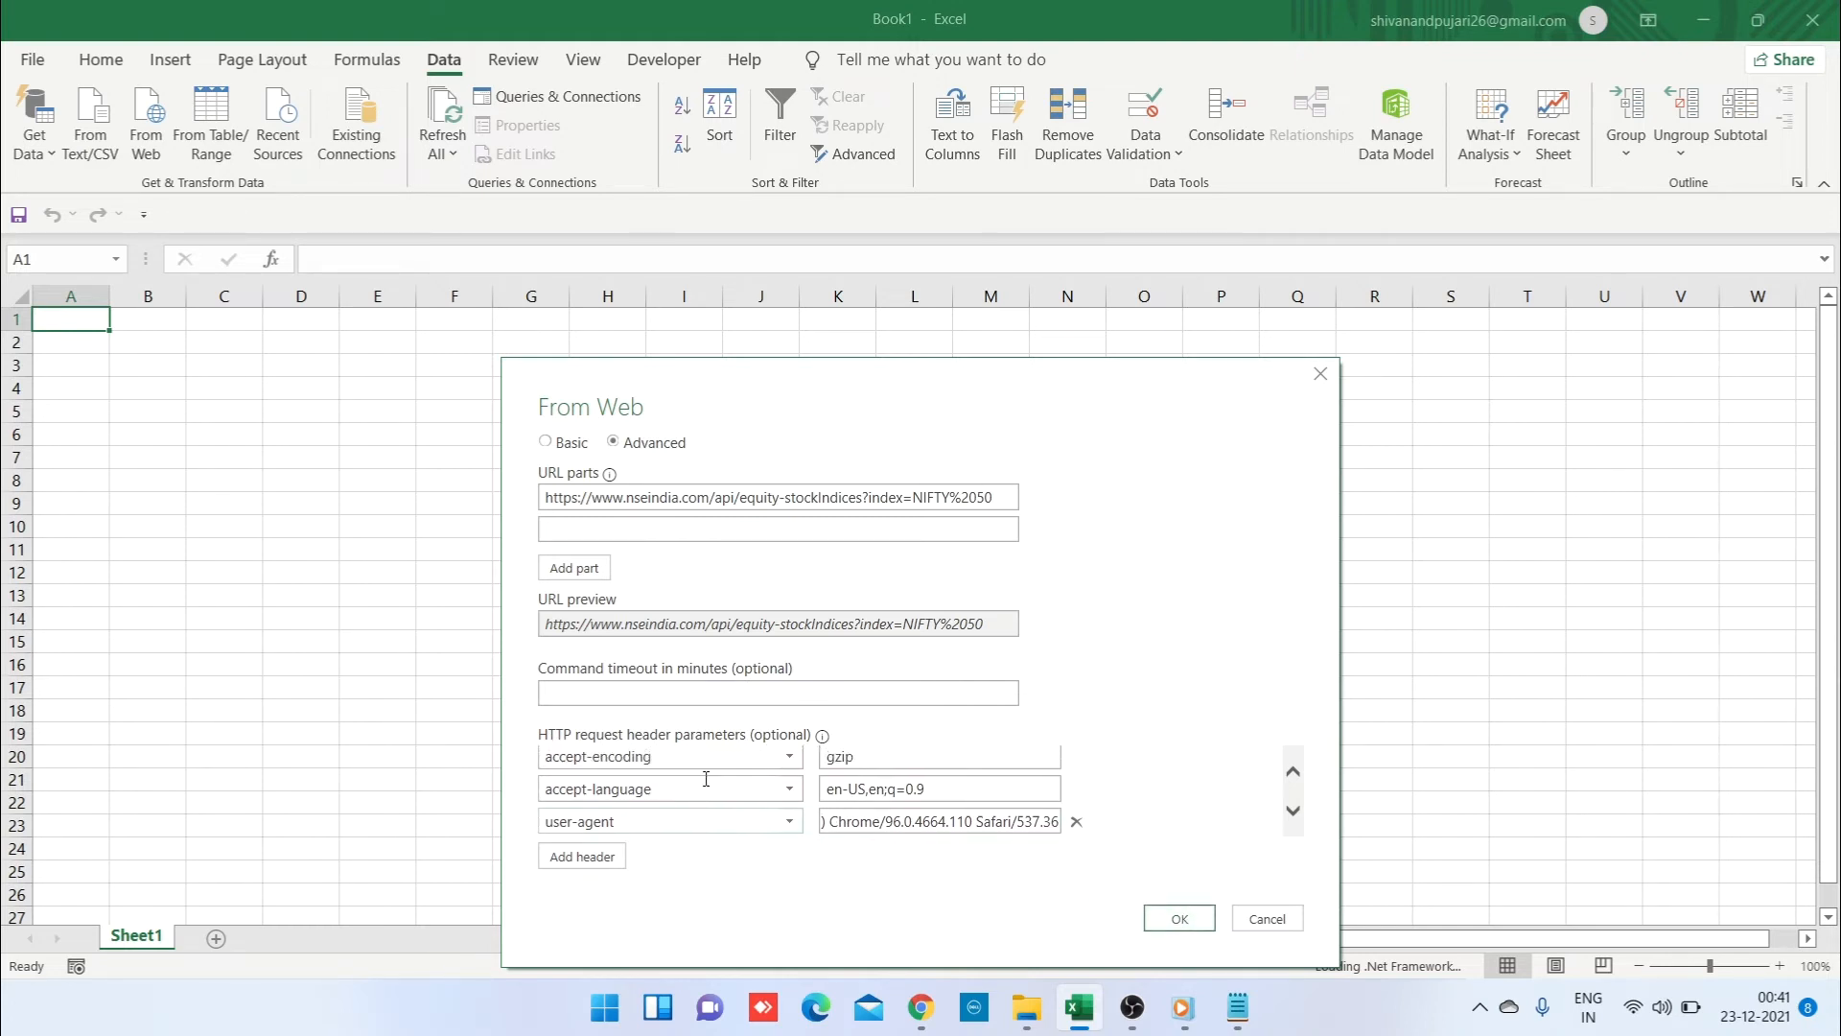
scroll(708, 787, "down", 2)
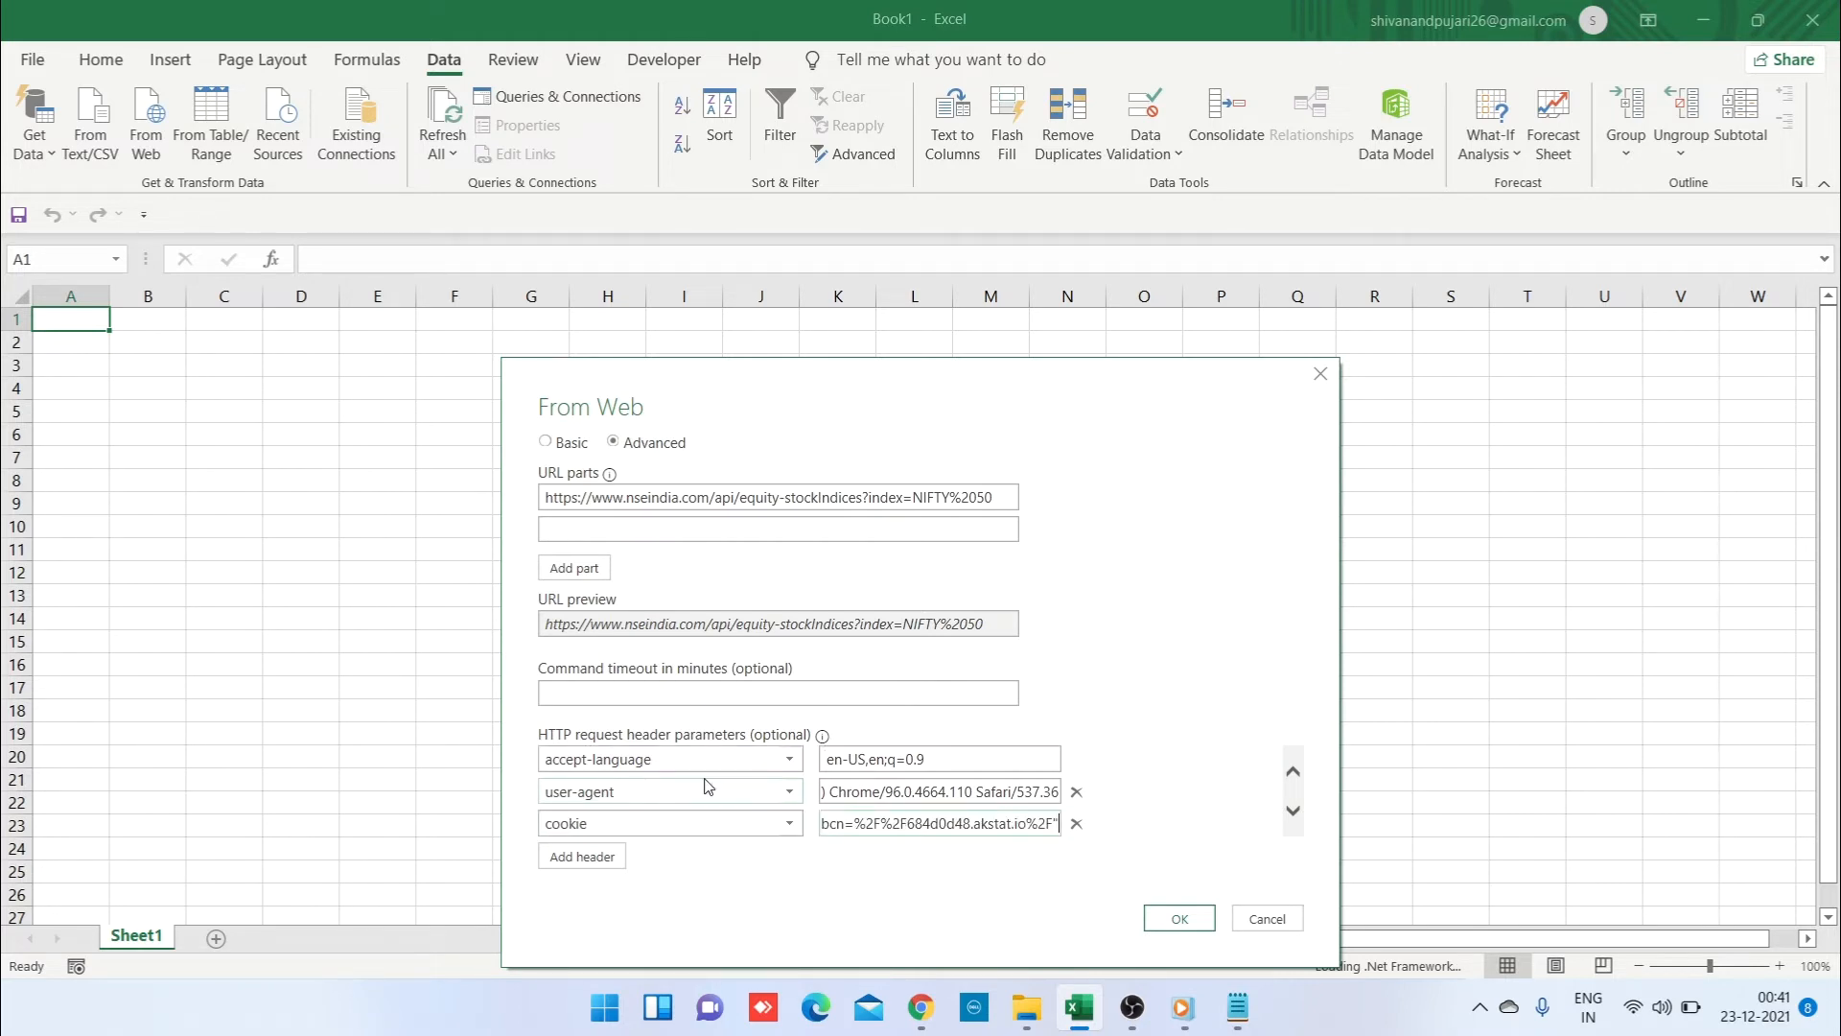
left_click(1180, 918)
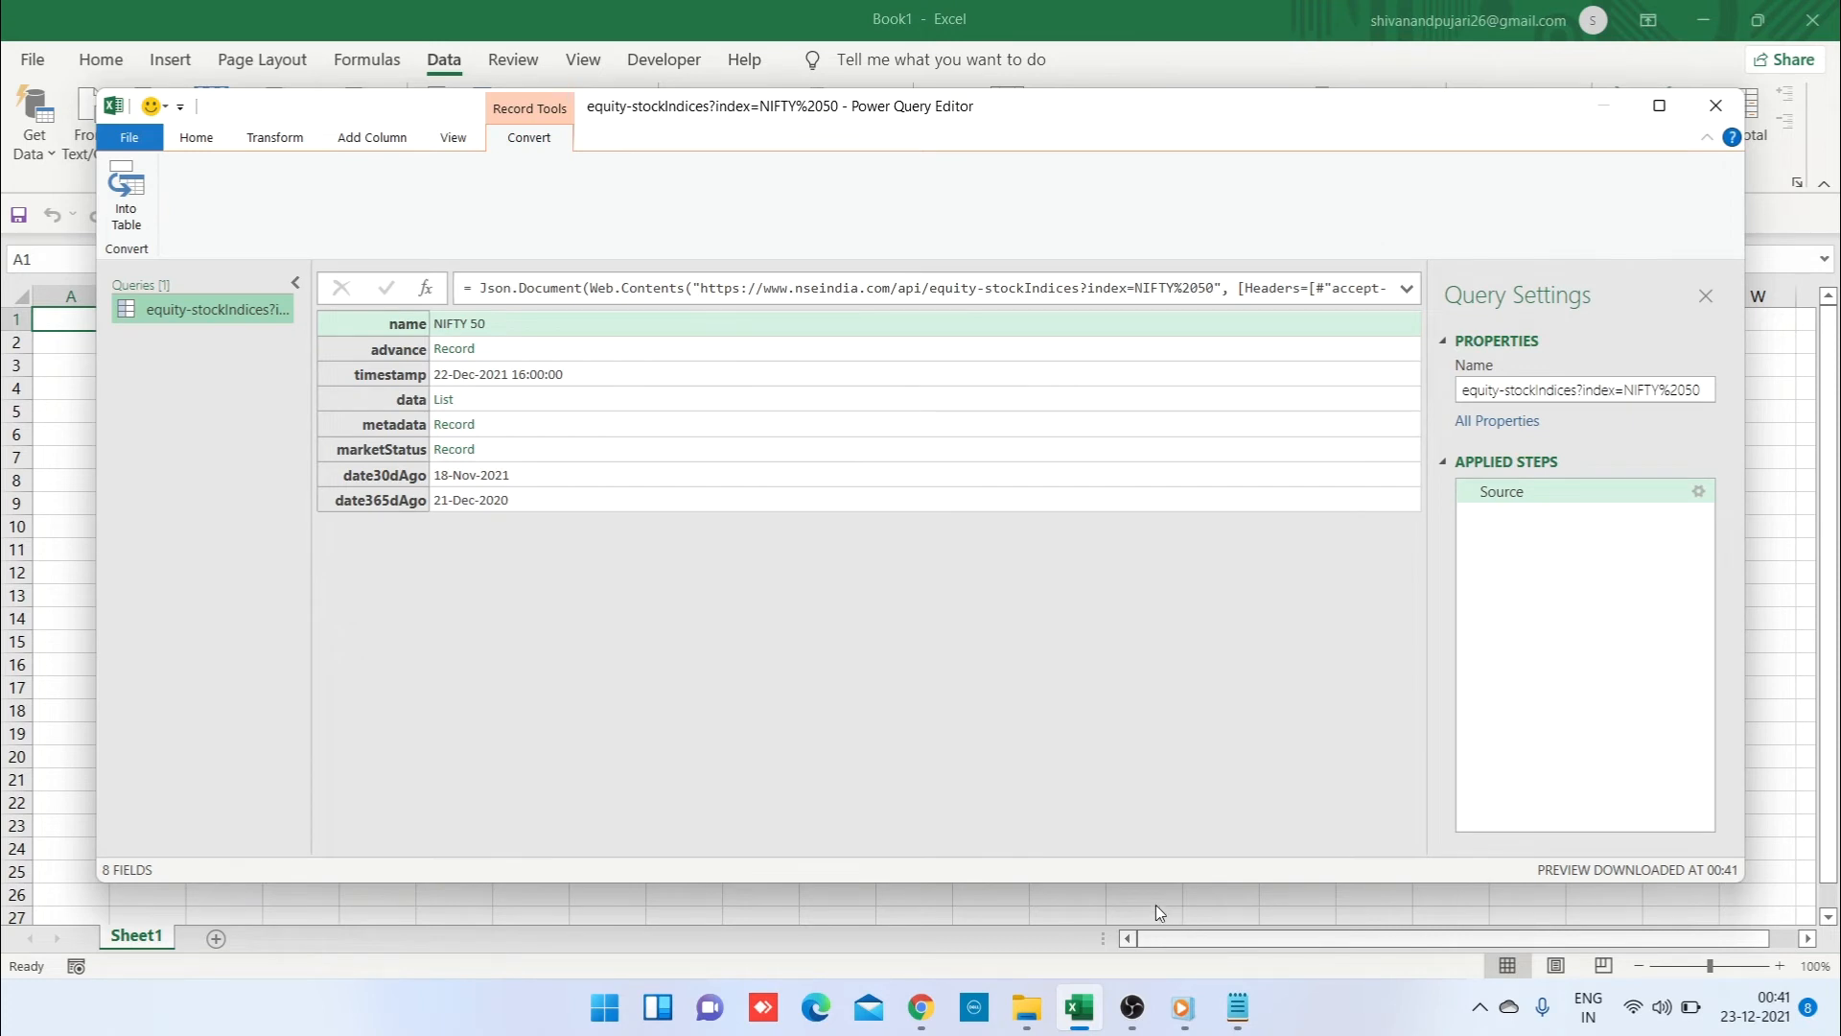
Step: Open the data list in the response and convert it to a table with no delimiter and extra columns shown as errors
left_click(443, 401)
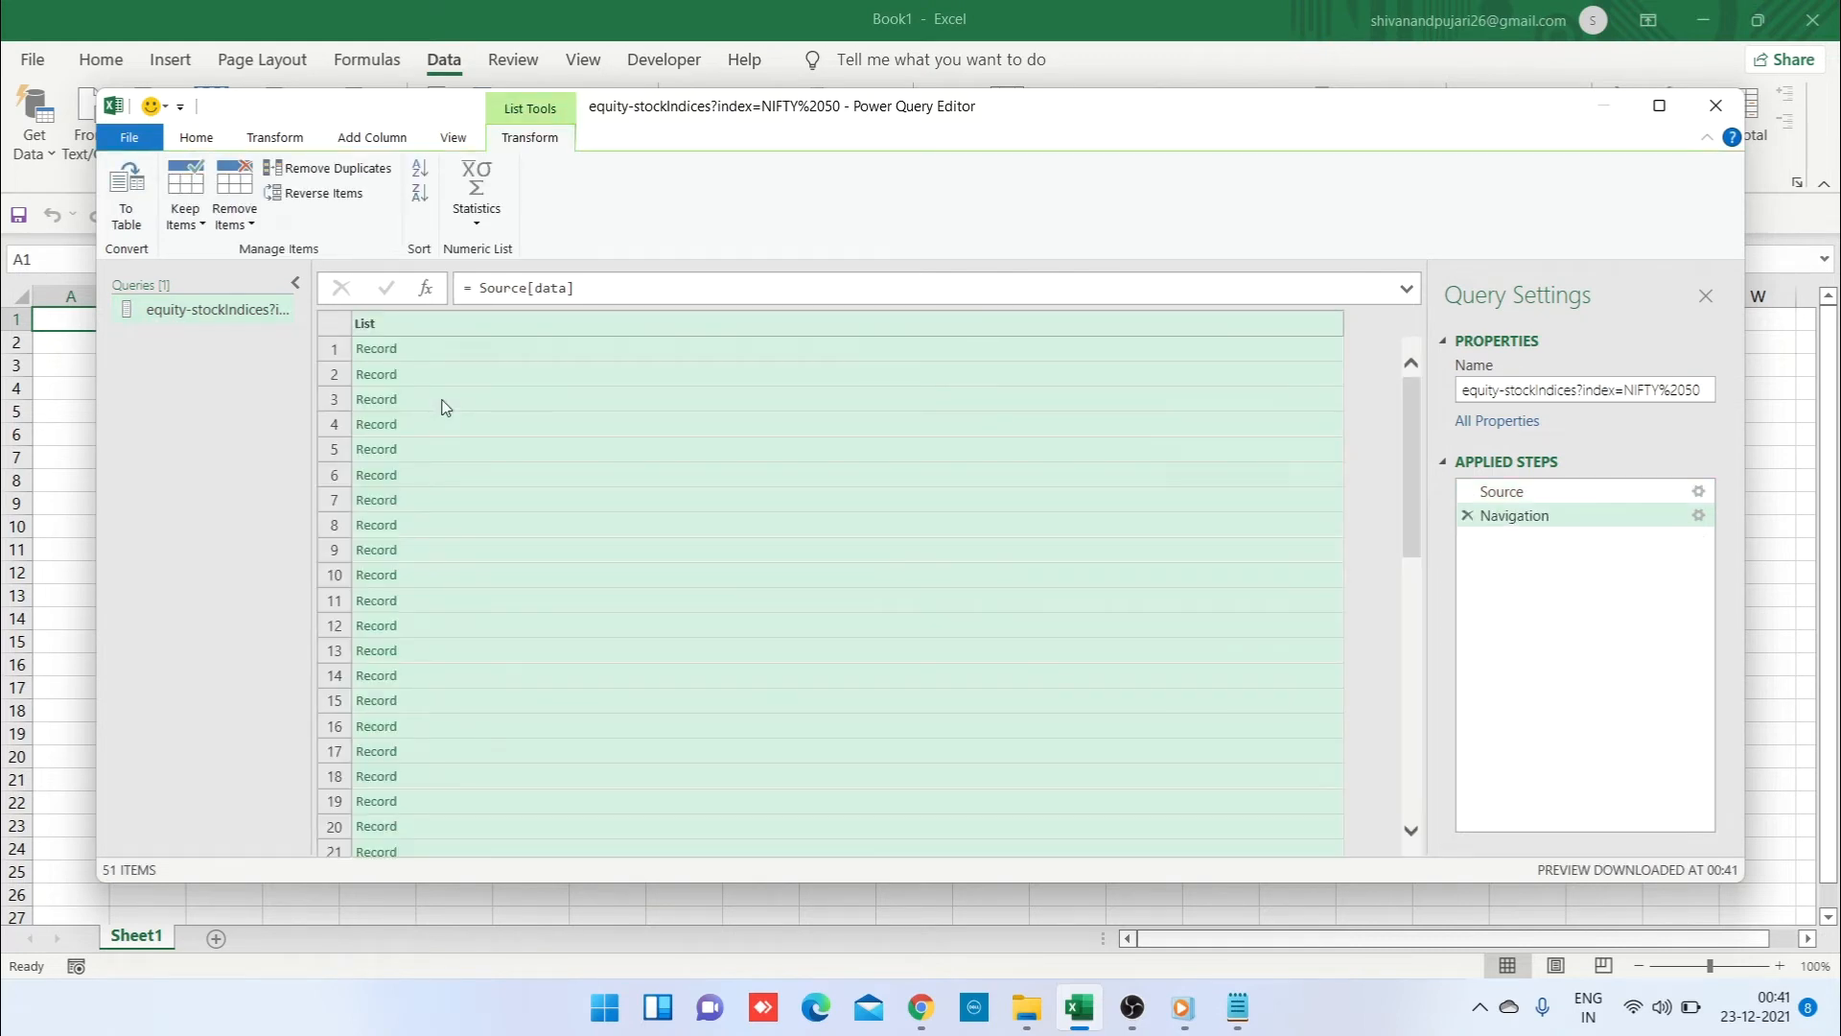
left_click(127, 204)
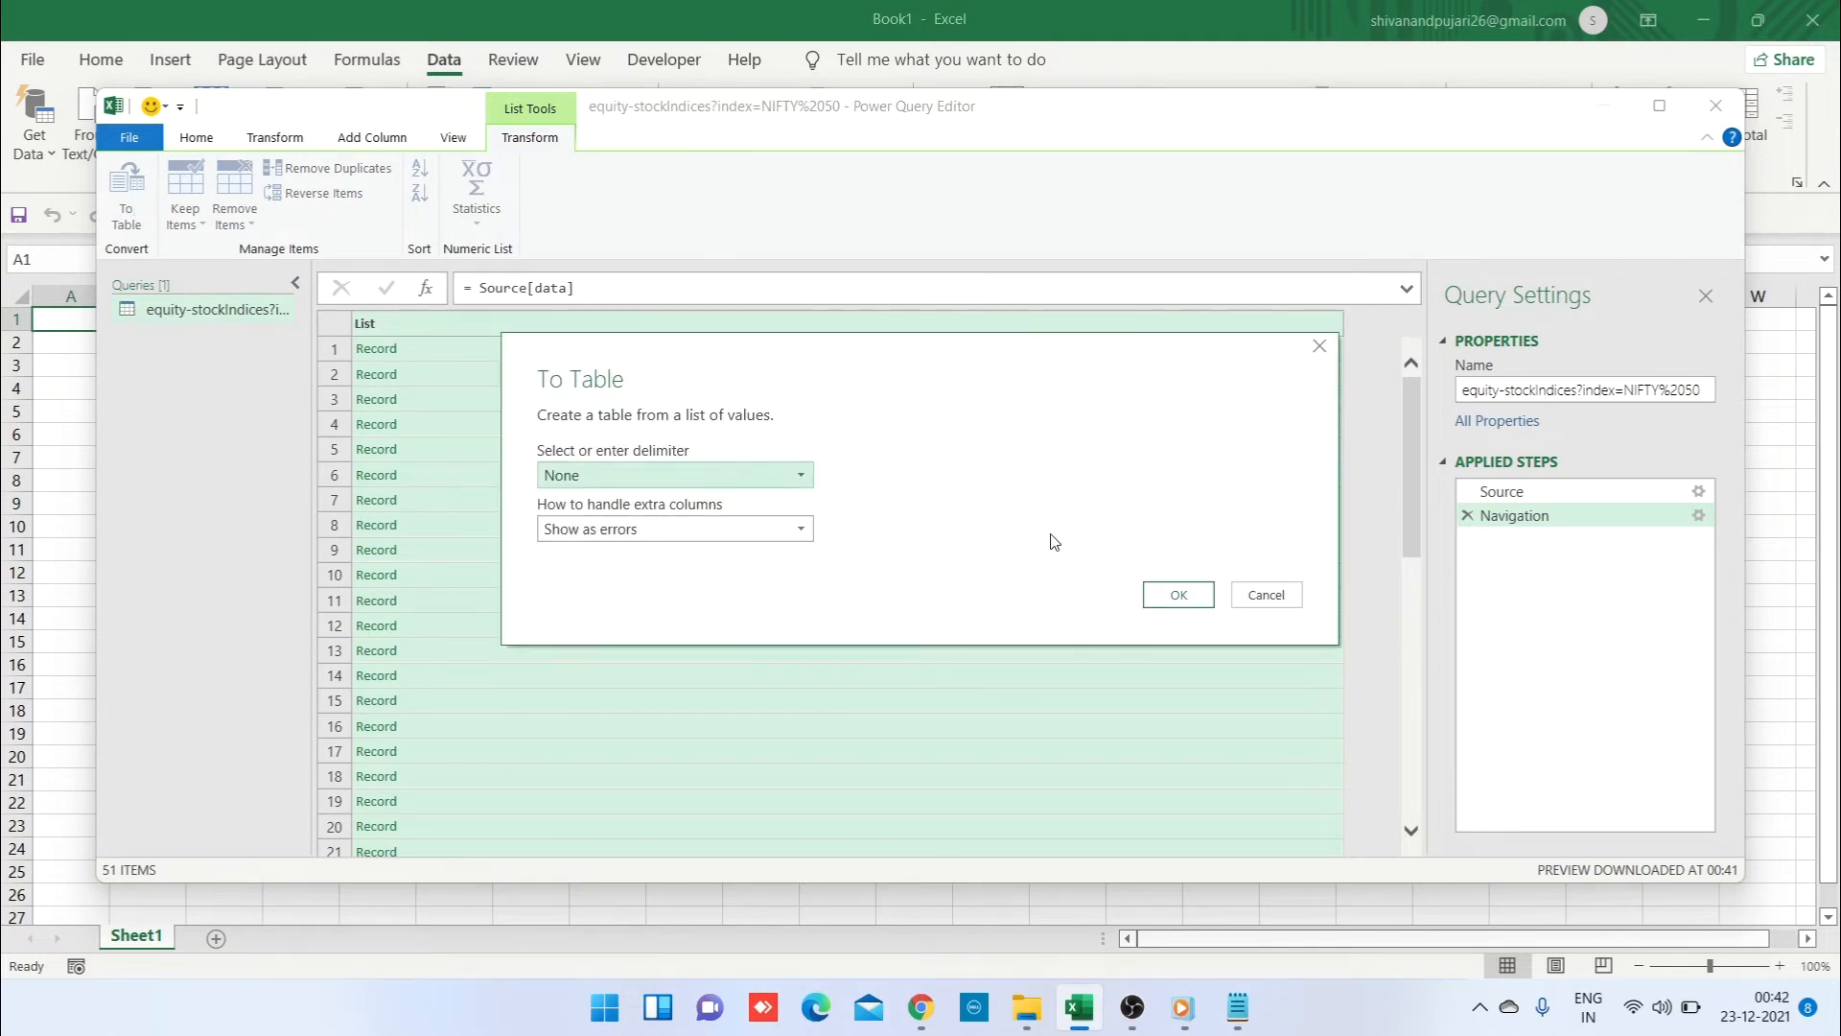
left_click(1175, 590)
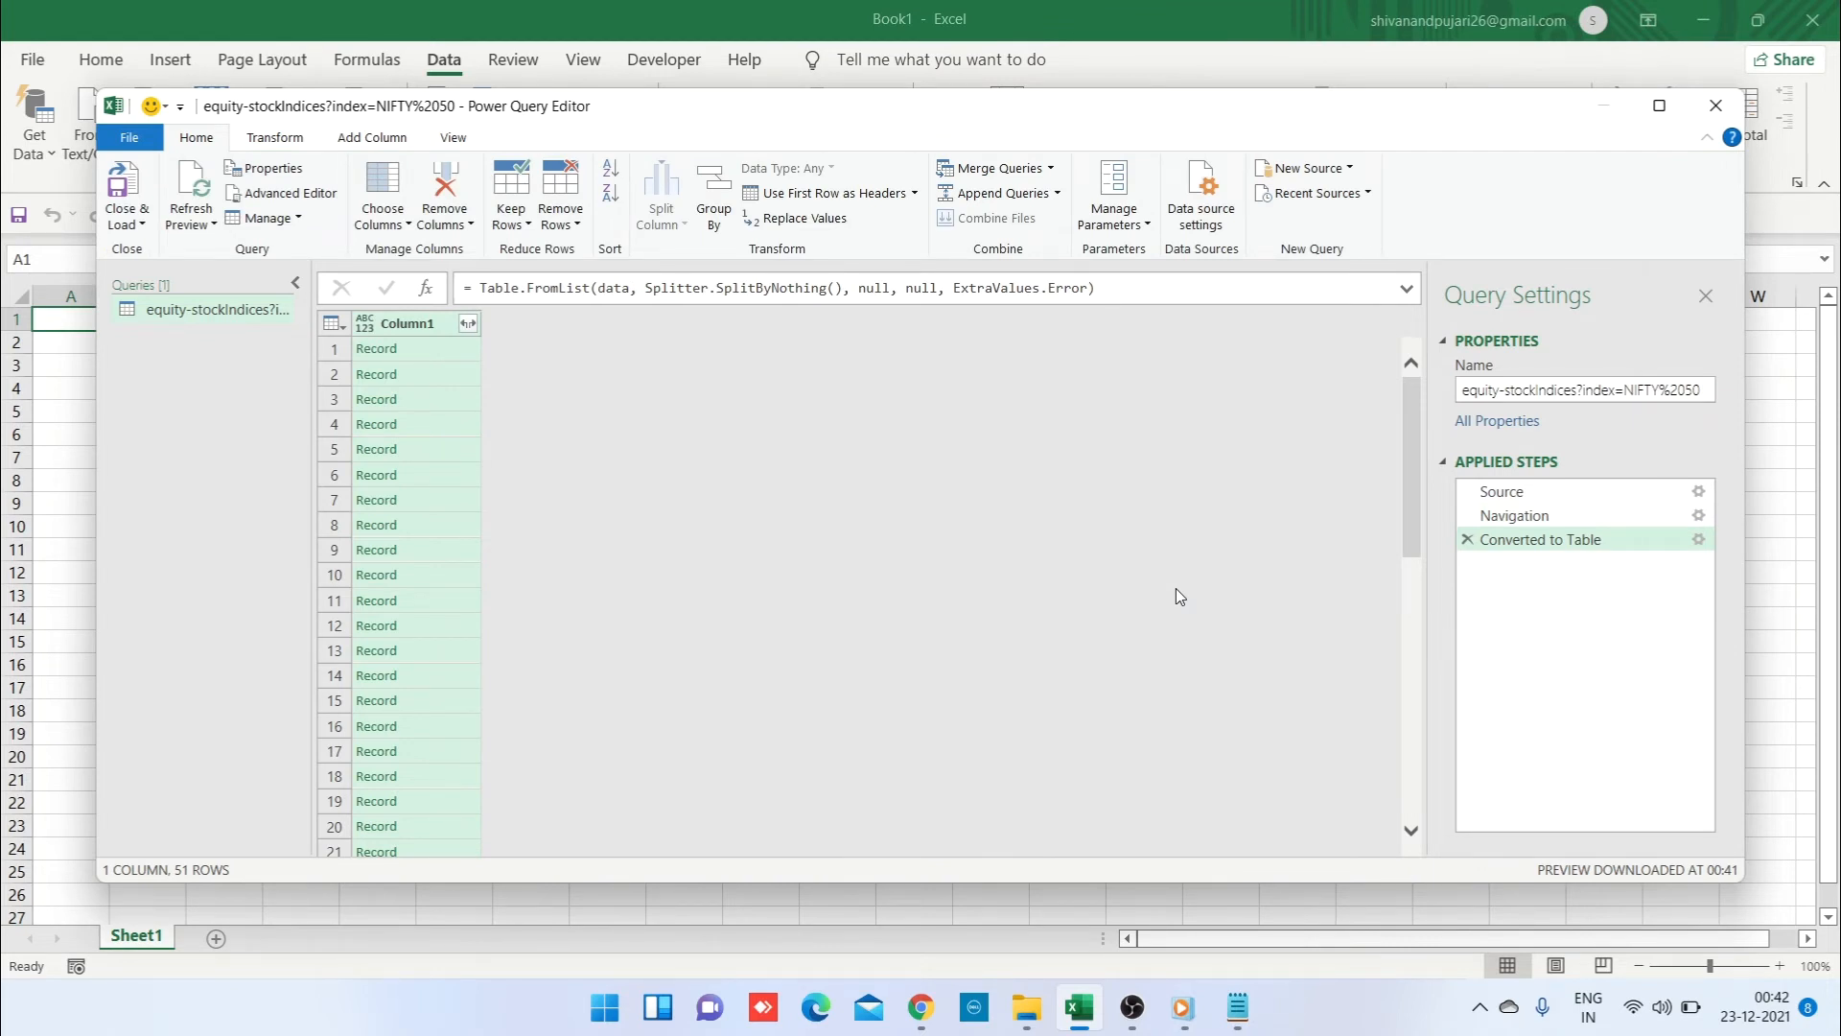
Step: Expand the Column1 records into all fields except series and meta, keeping the original column name as prefix
left_click(468, 324)
scroll(559, 596, "down", 2)
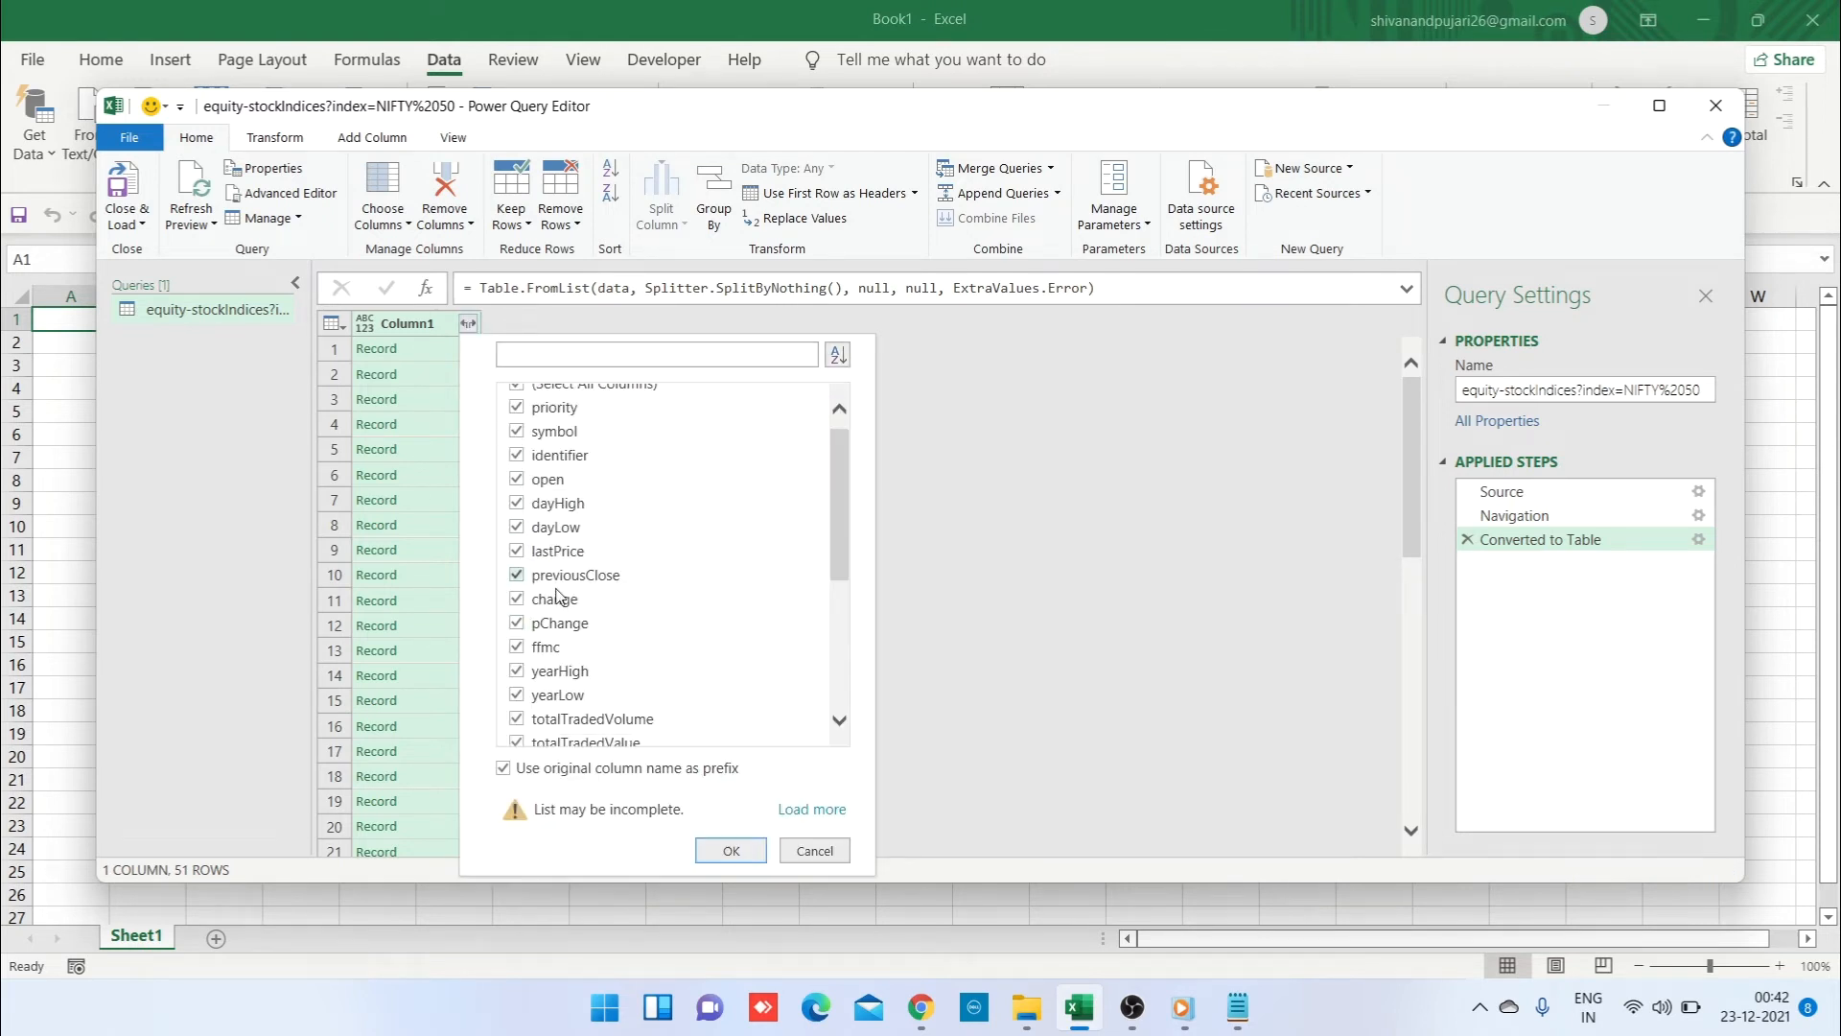
scroll(559, 596, "down", 4)
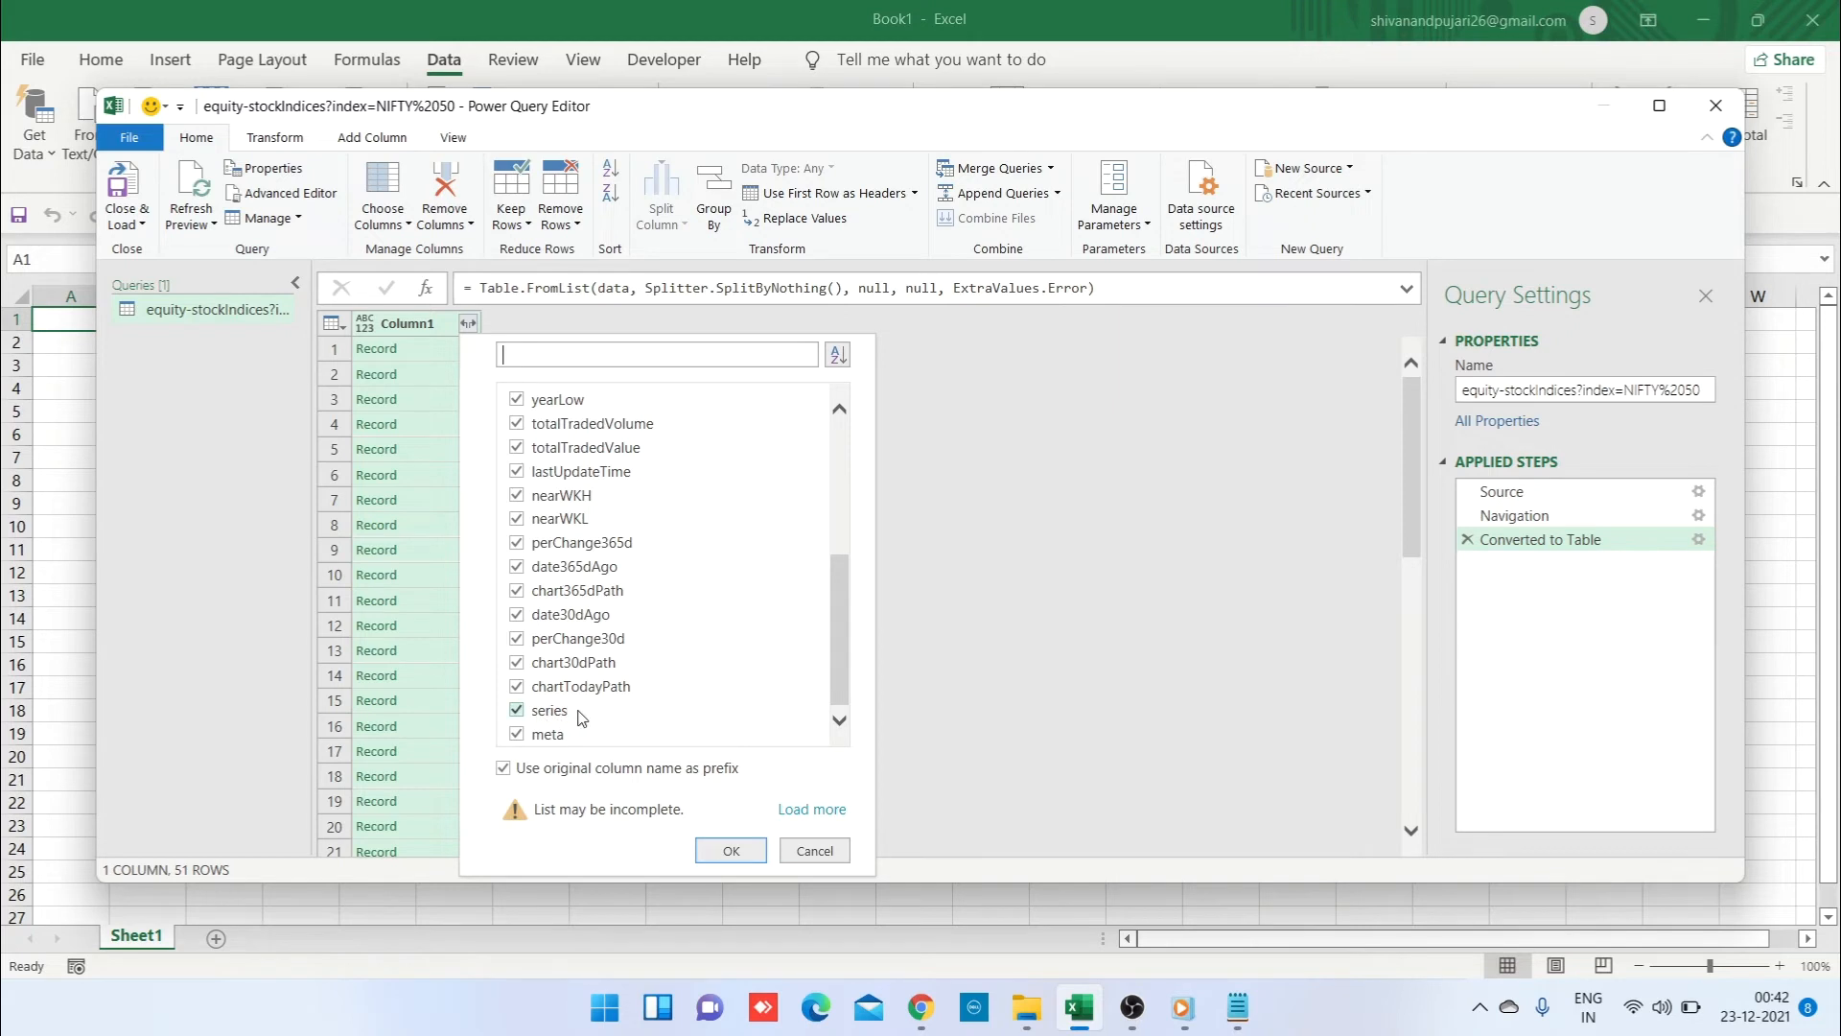
left_click(517, 735)
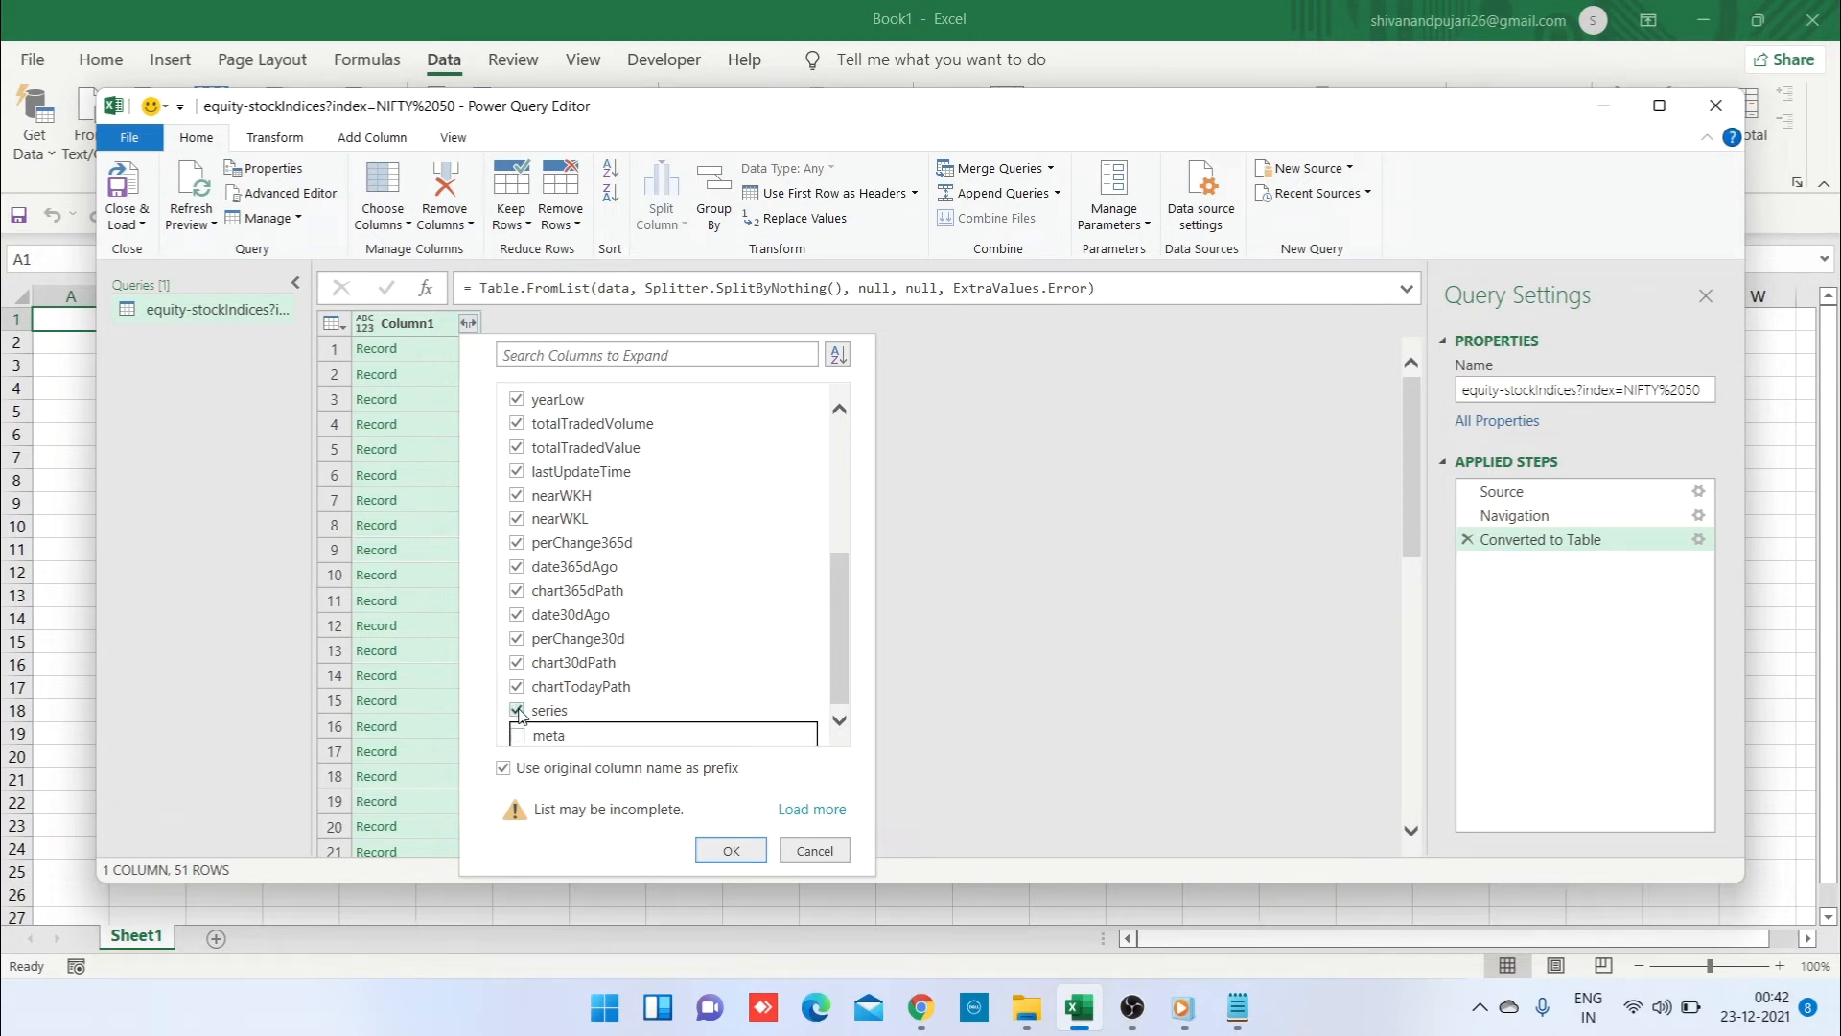
left_click(518, 711)
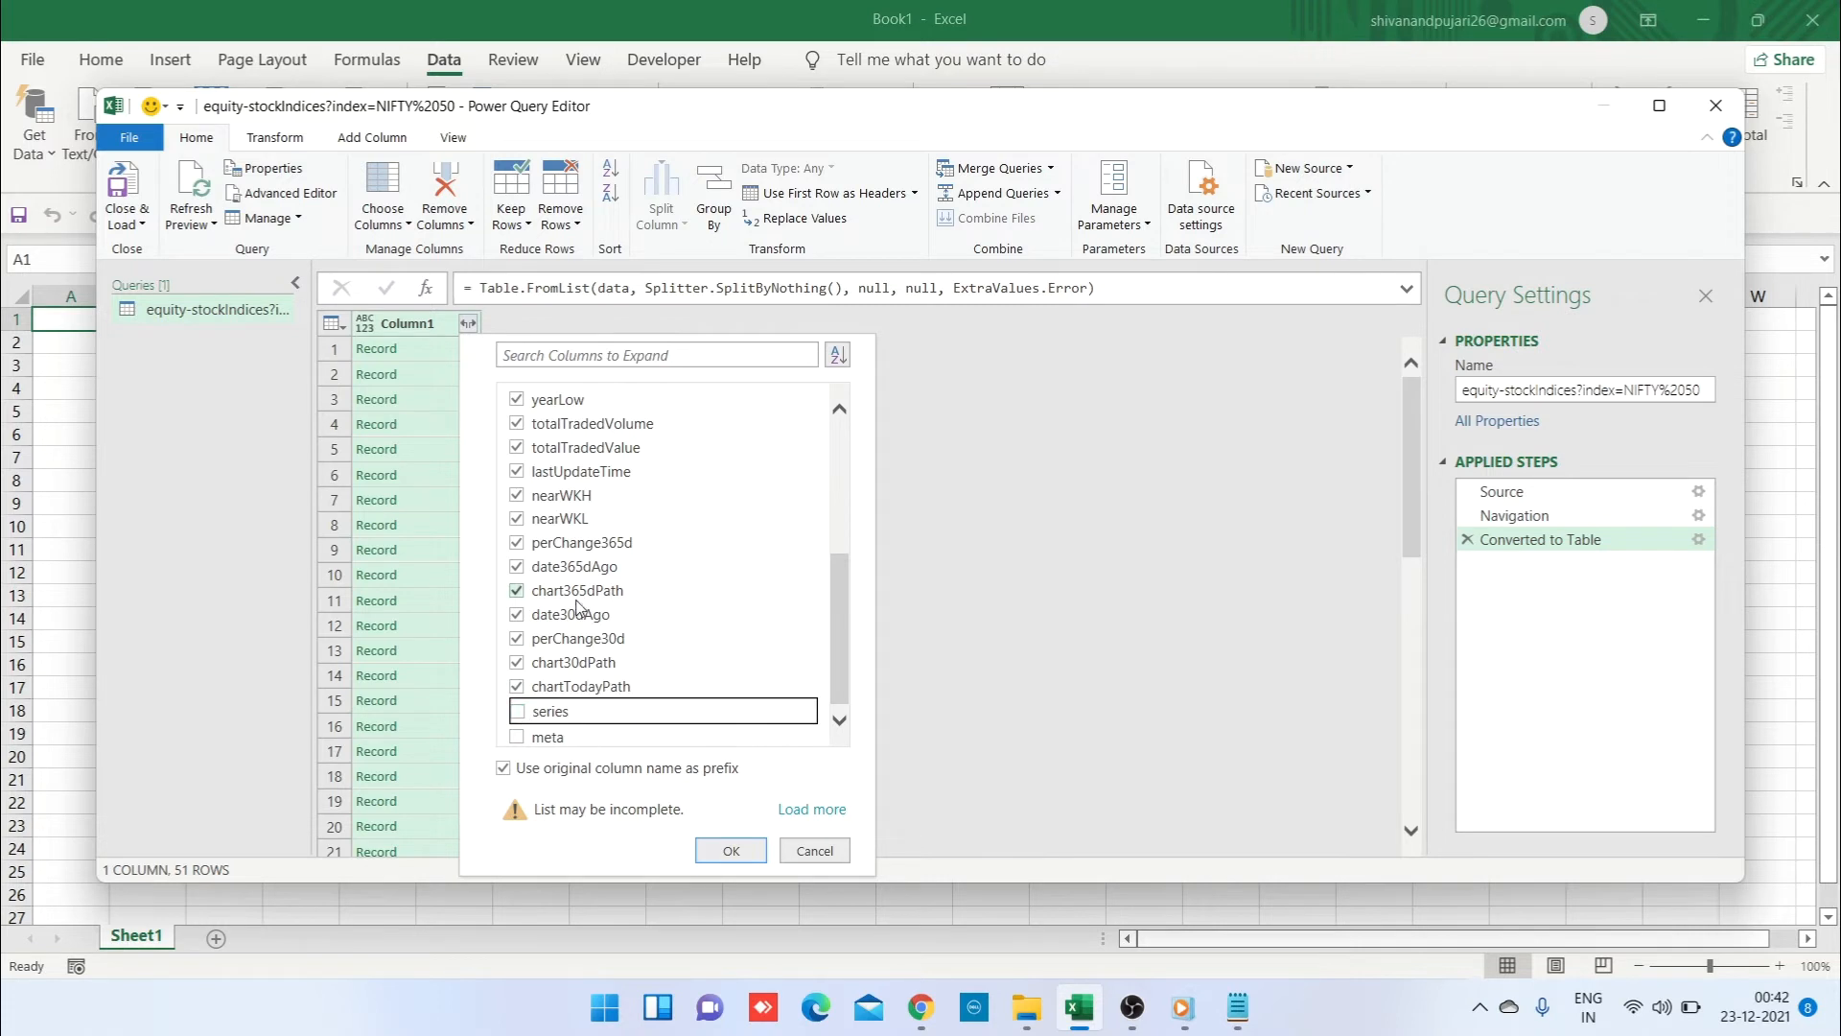
scroll(579, 608, "up", 5)
scroll(578, 608, "down", 4)
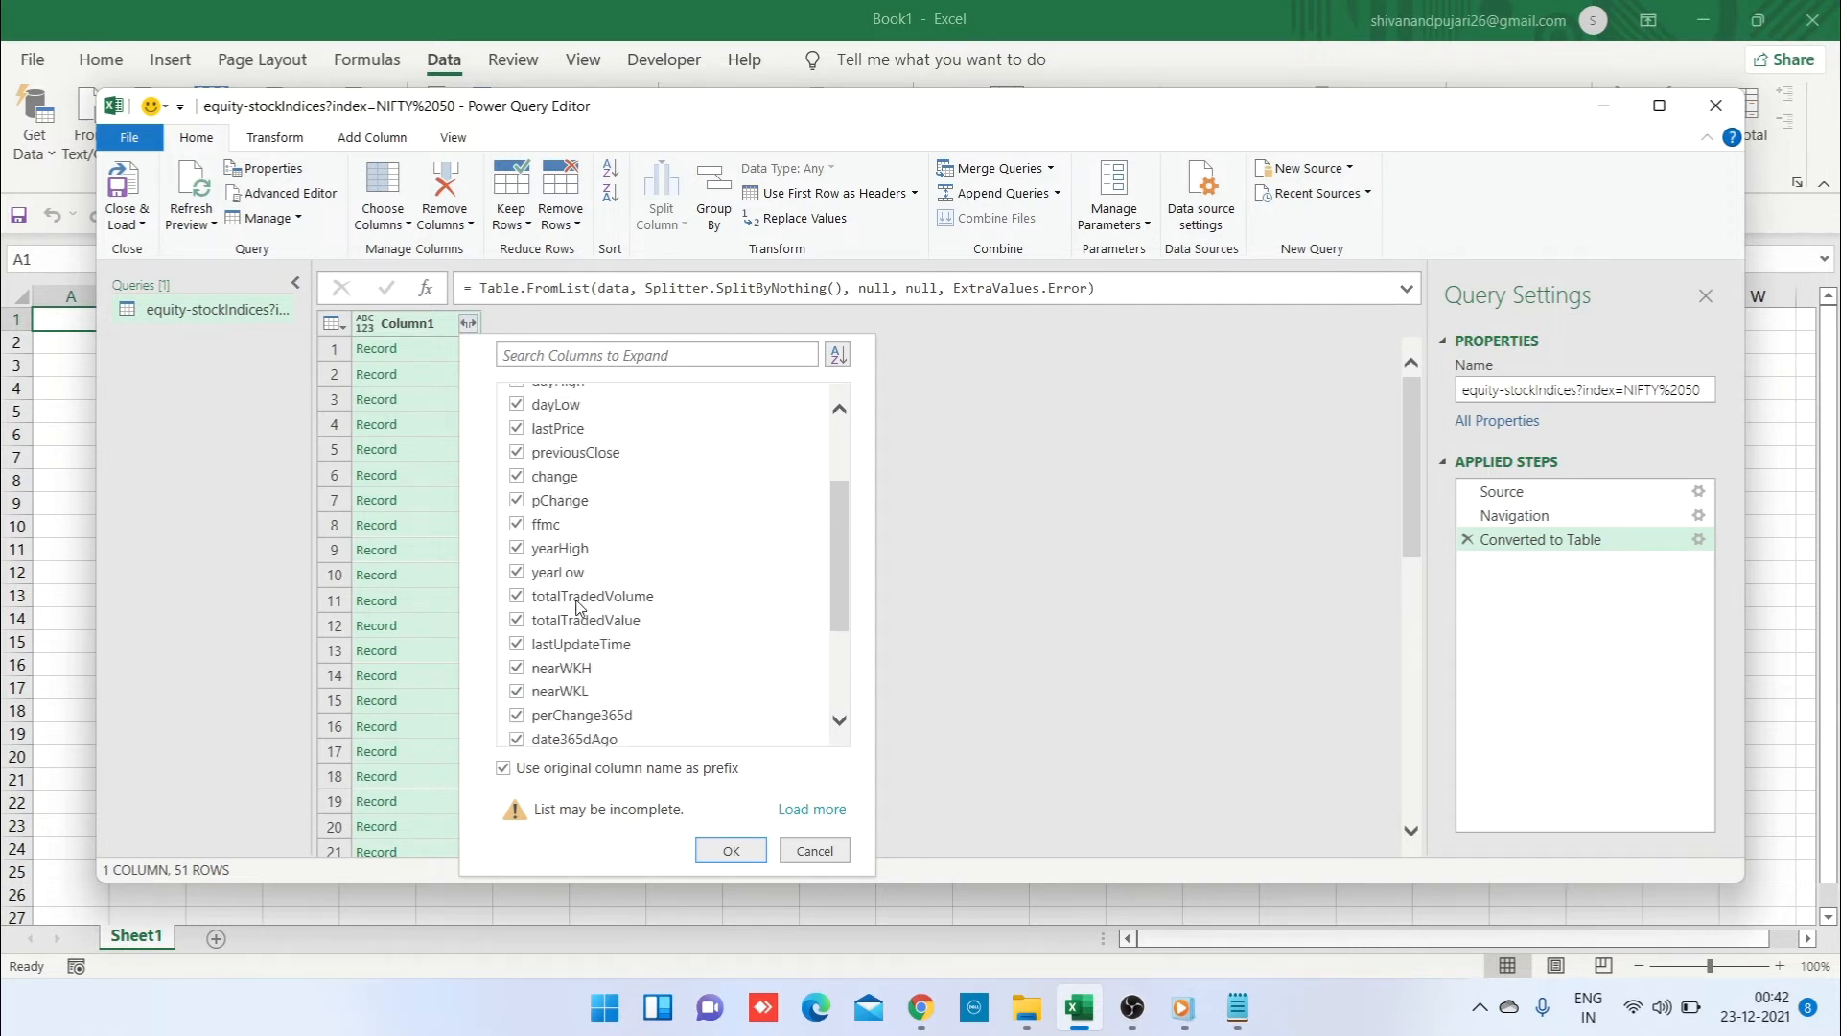
scroll(578, 608, "up", 3)
left_click(725, 845)
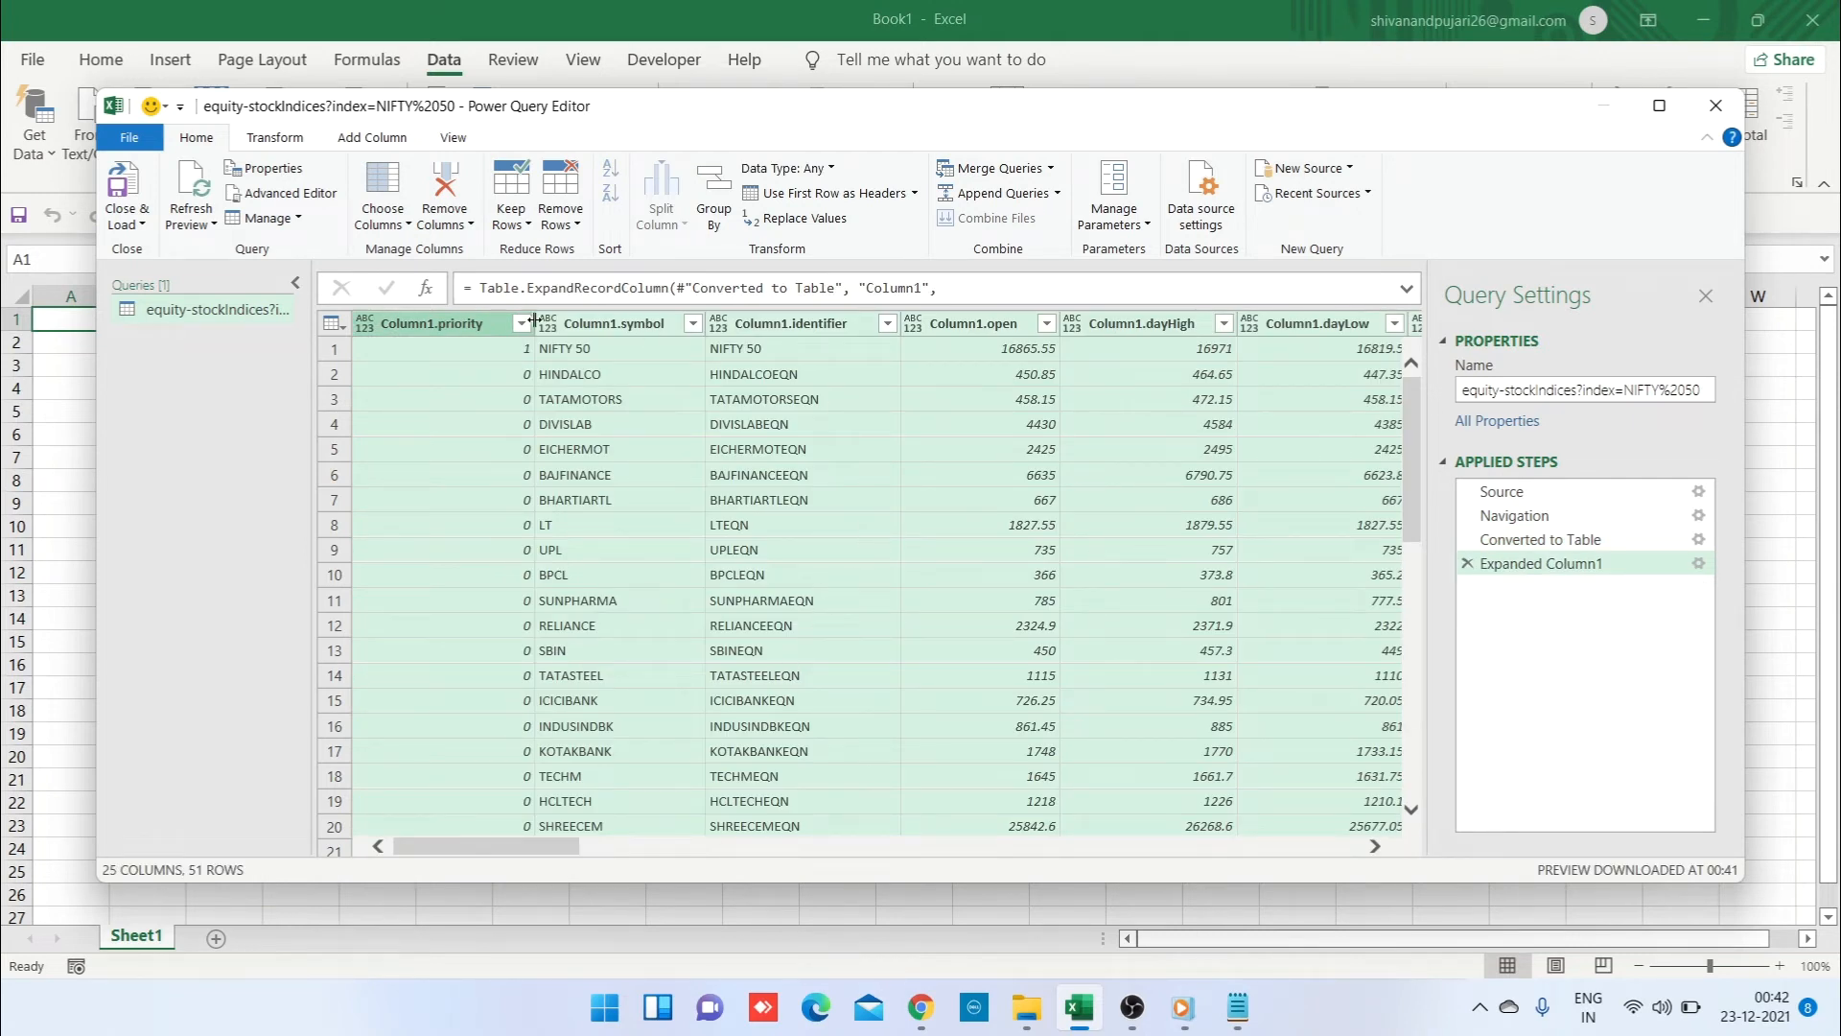
Step: Remove the Column1.priority and Column1.identifier columns from the query
left_click(460, 326)
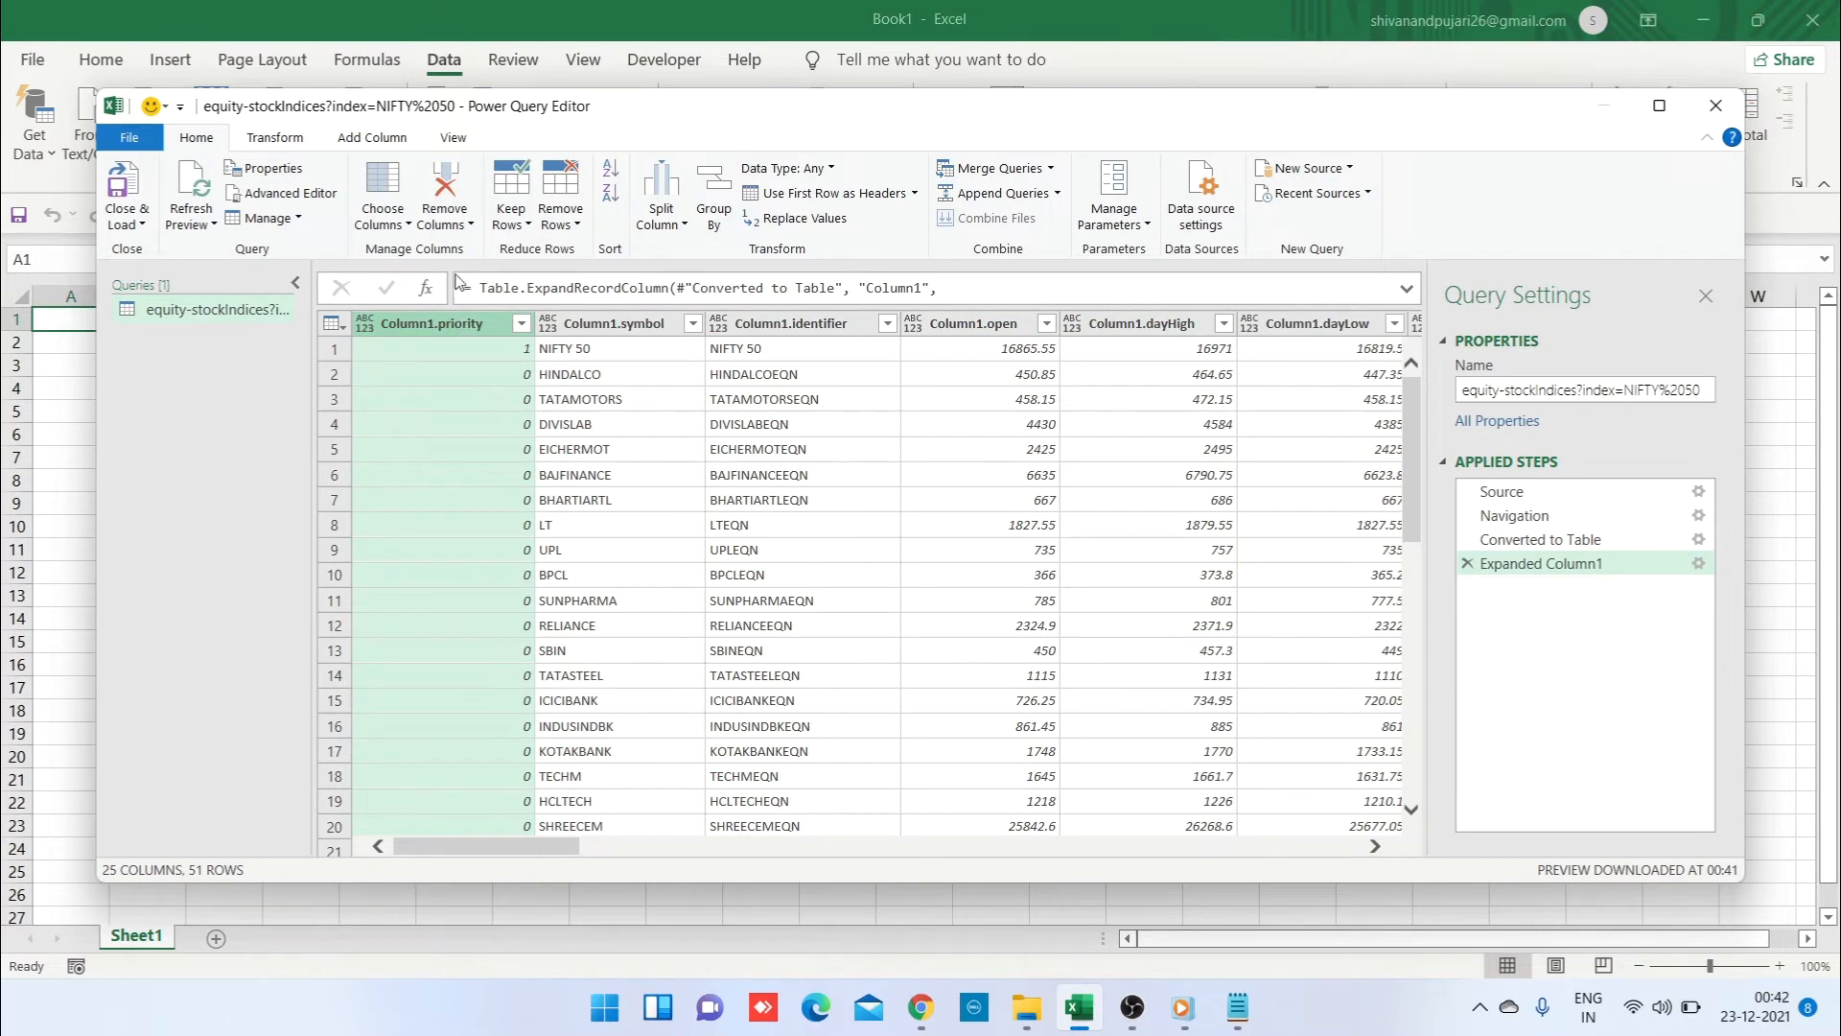
left_click(446, 187)
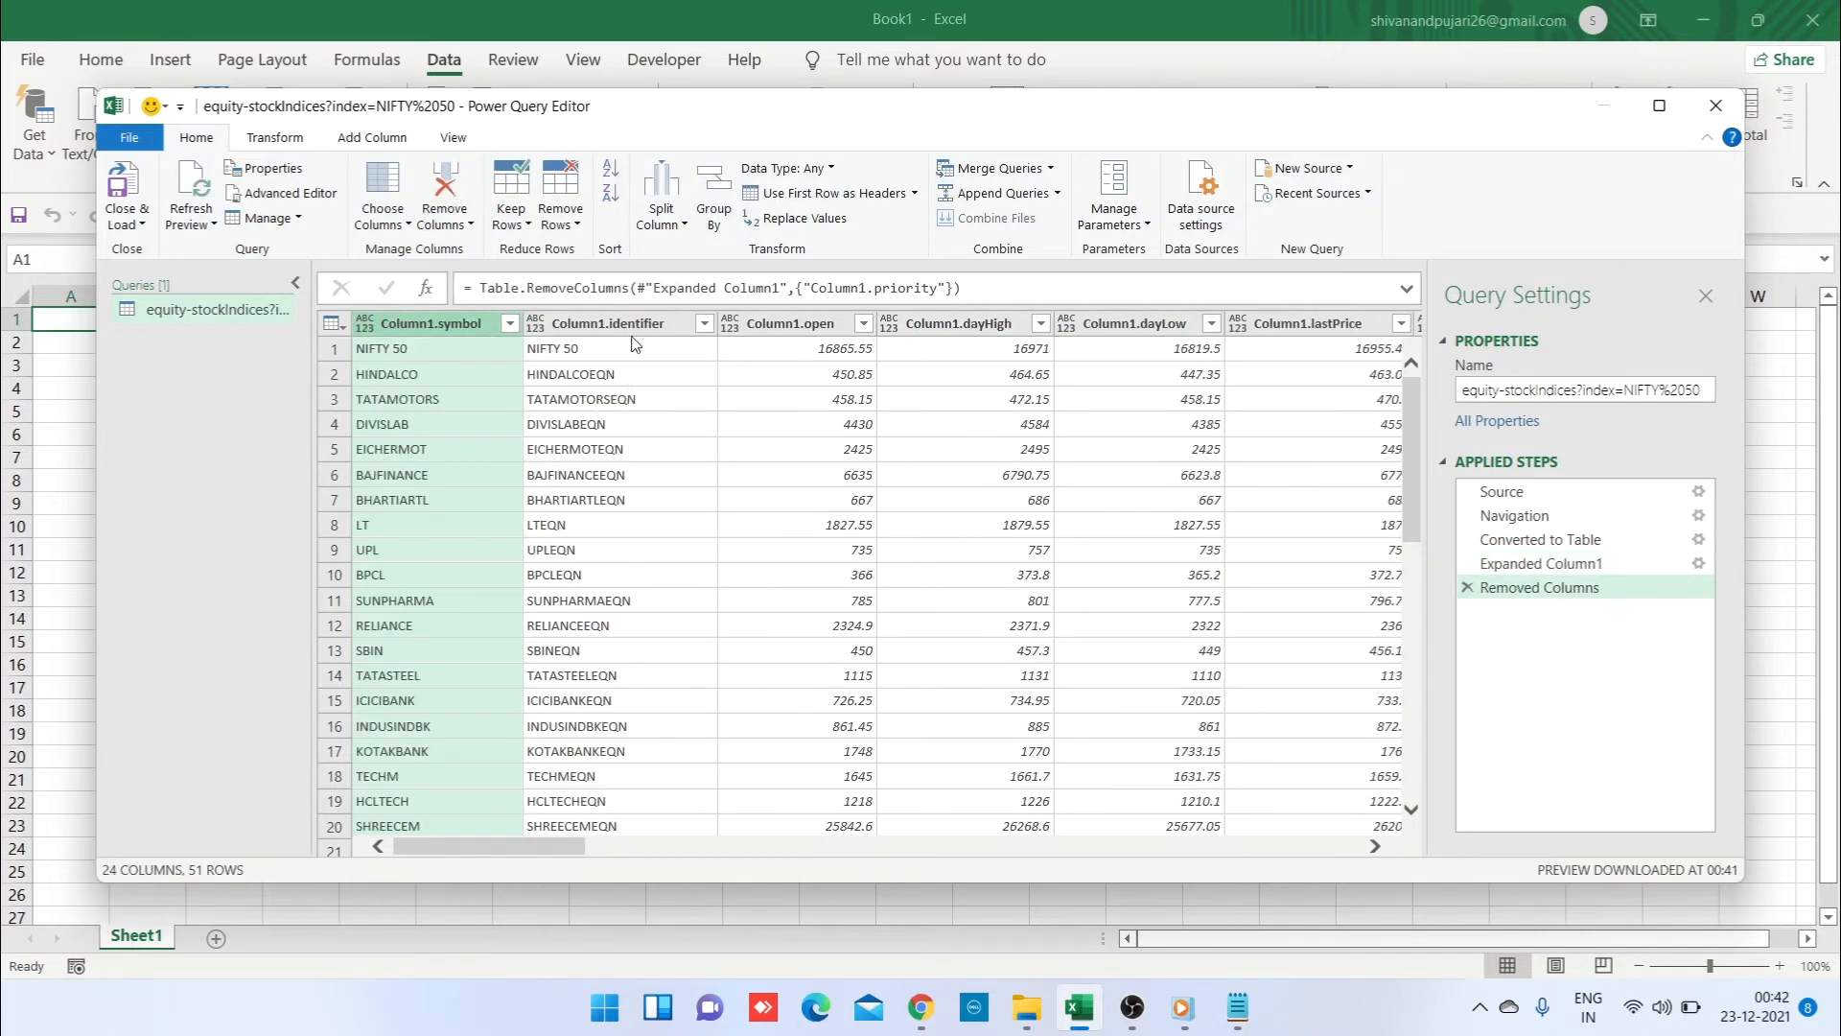
left_click(566, 328)
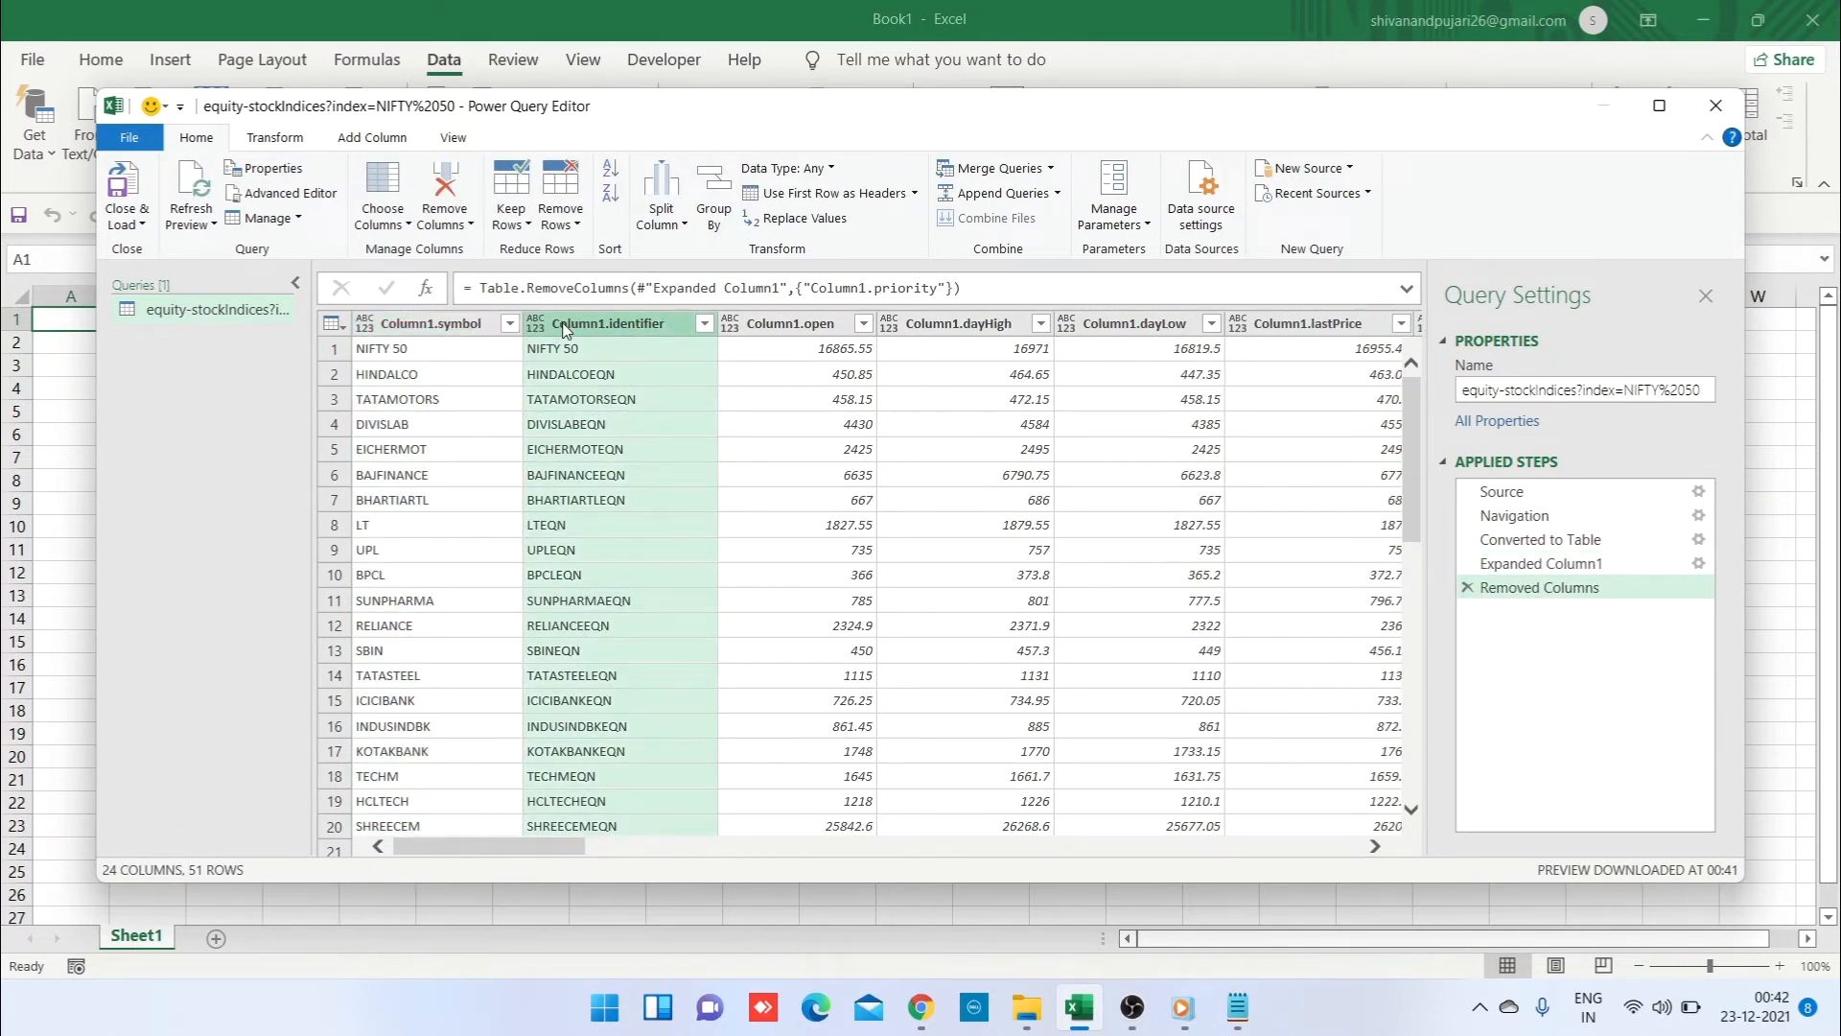
left_click(446, 187)
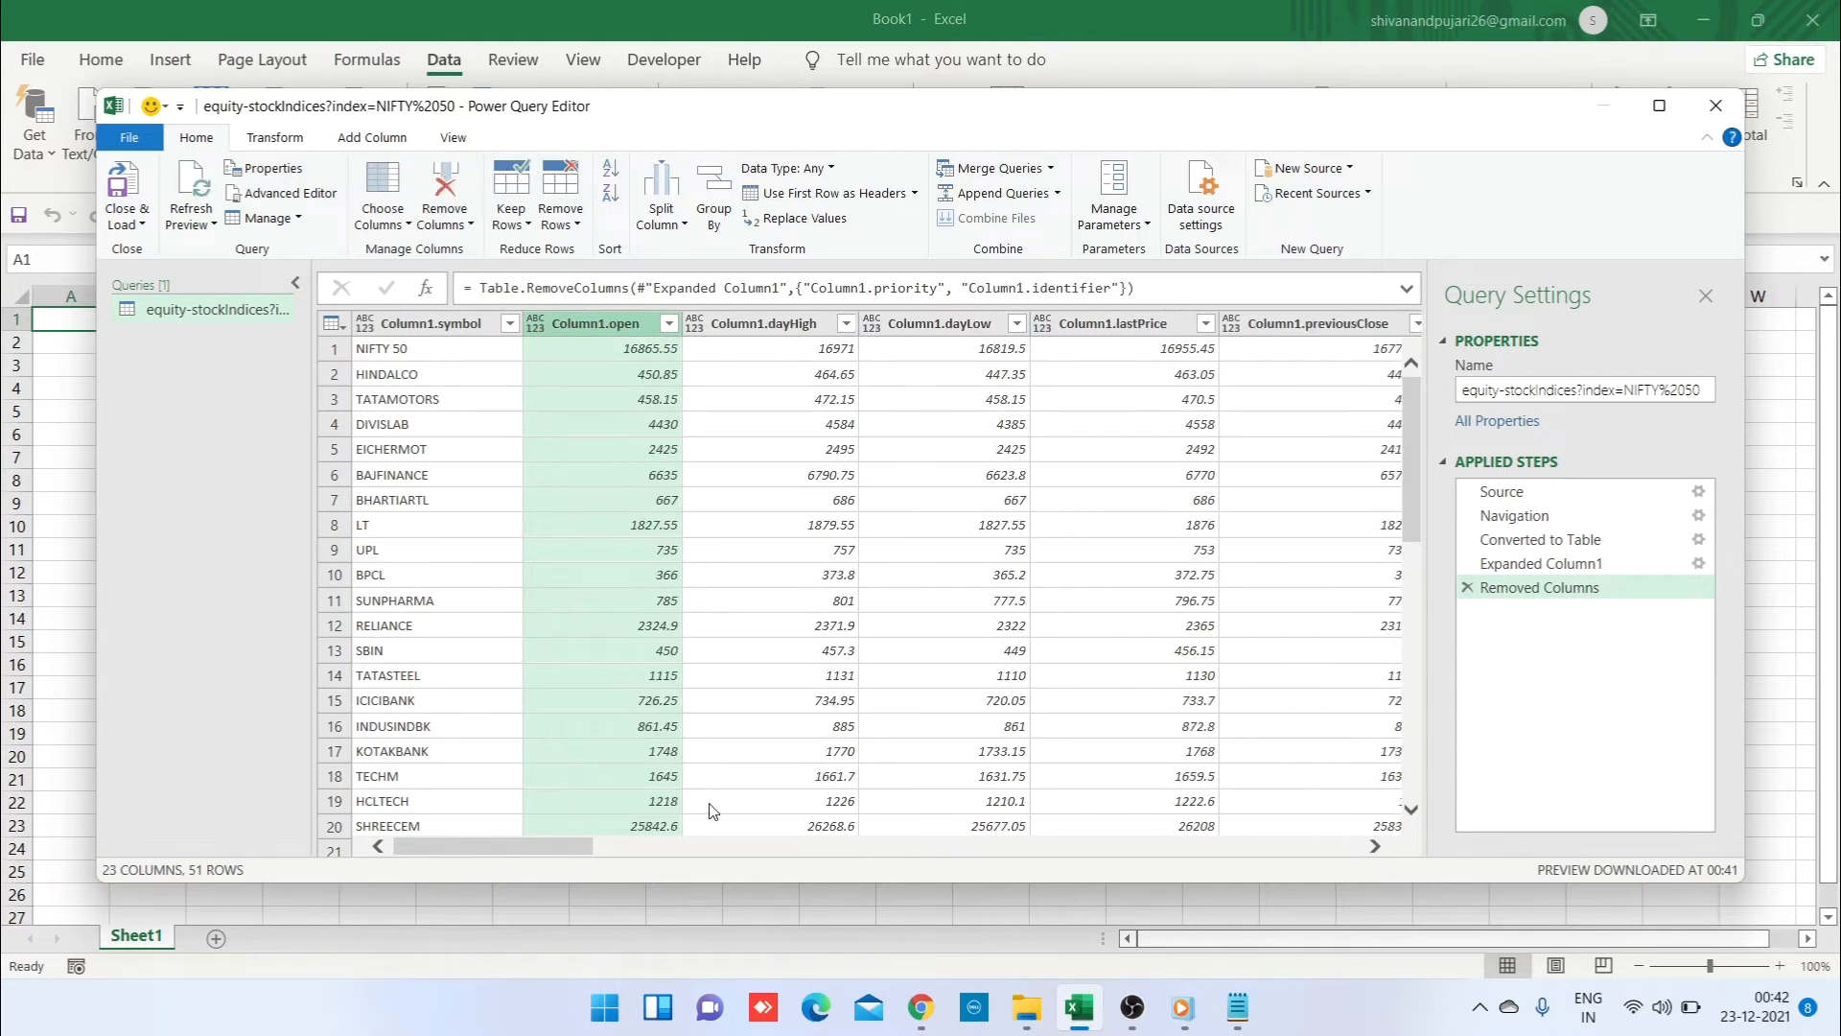
Step: Remove the Column1.pChange and Column1.ffmc columns from the query
left_click_drag(554, 854, 738, 875)
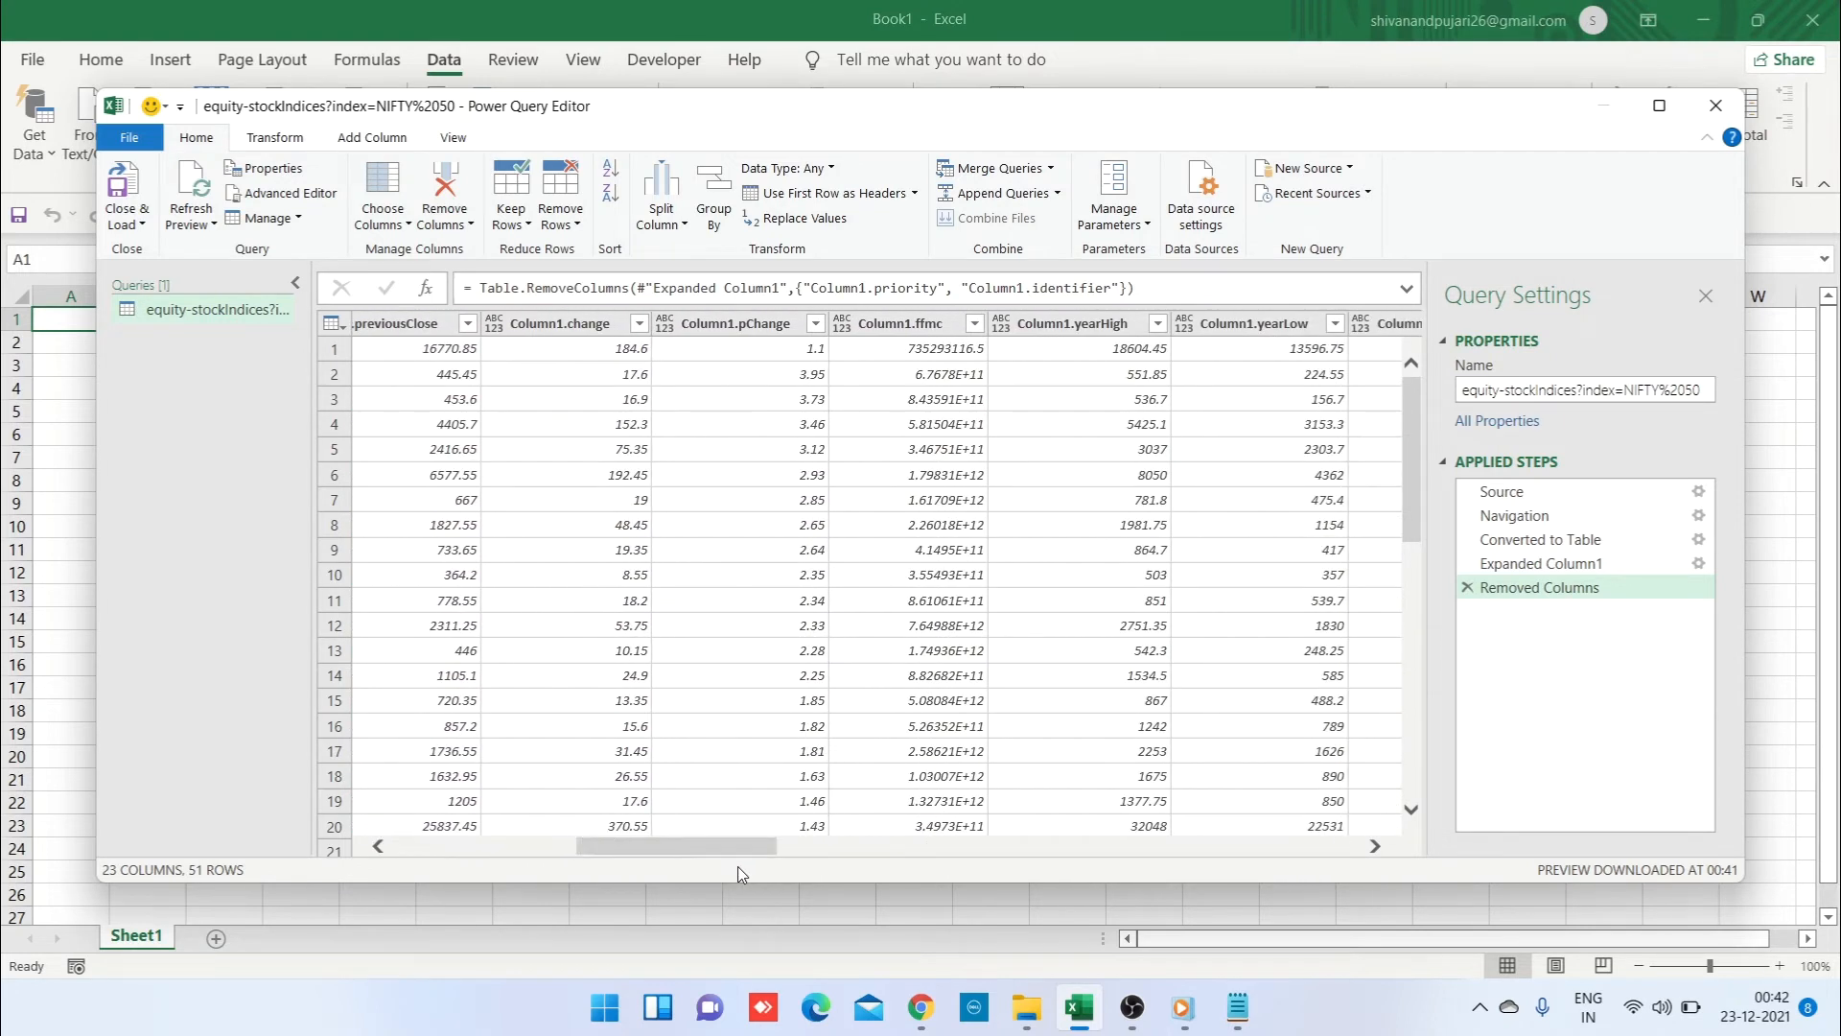
left_click(739, 403)
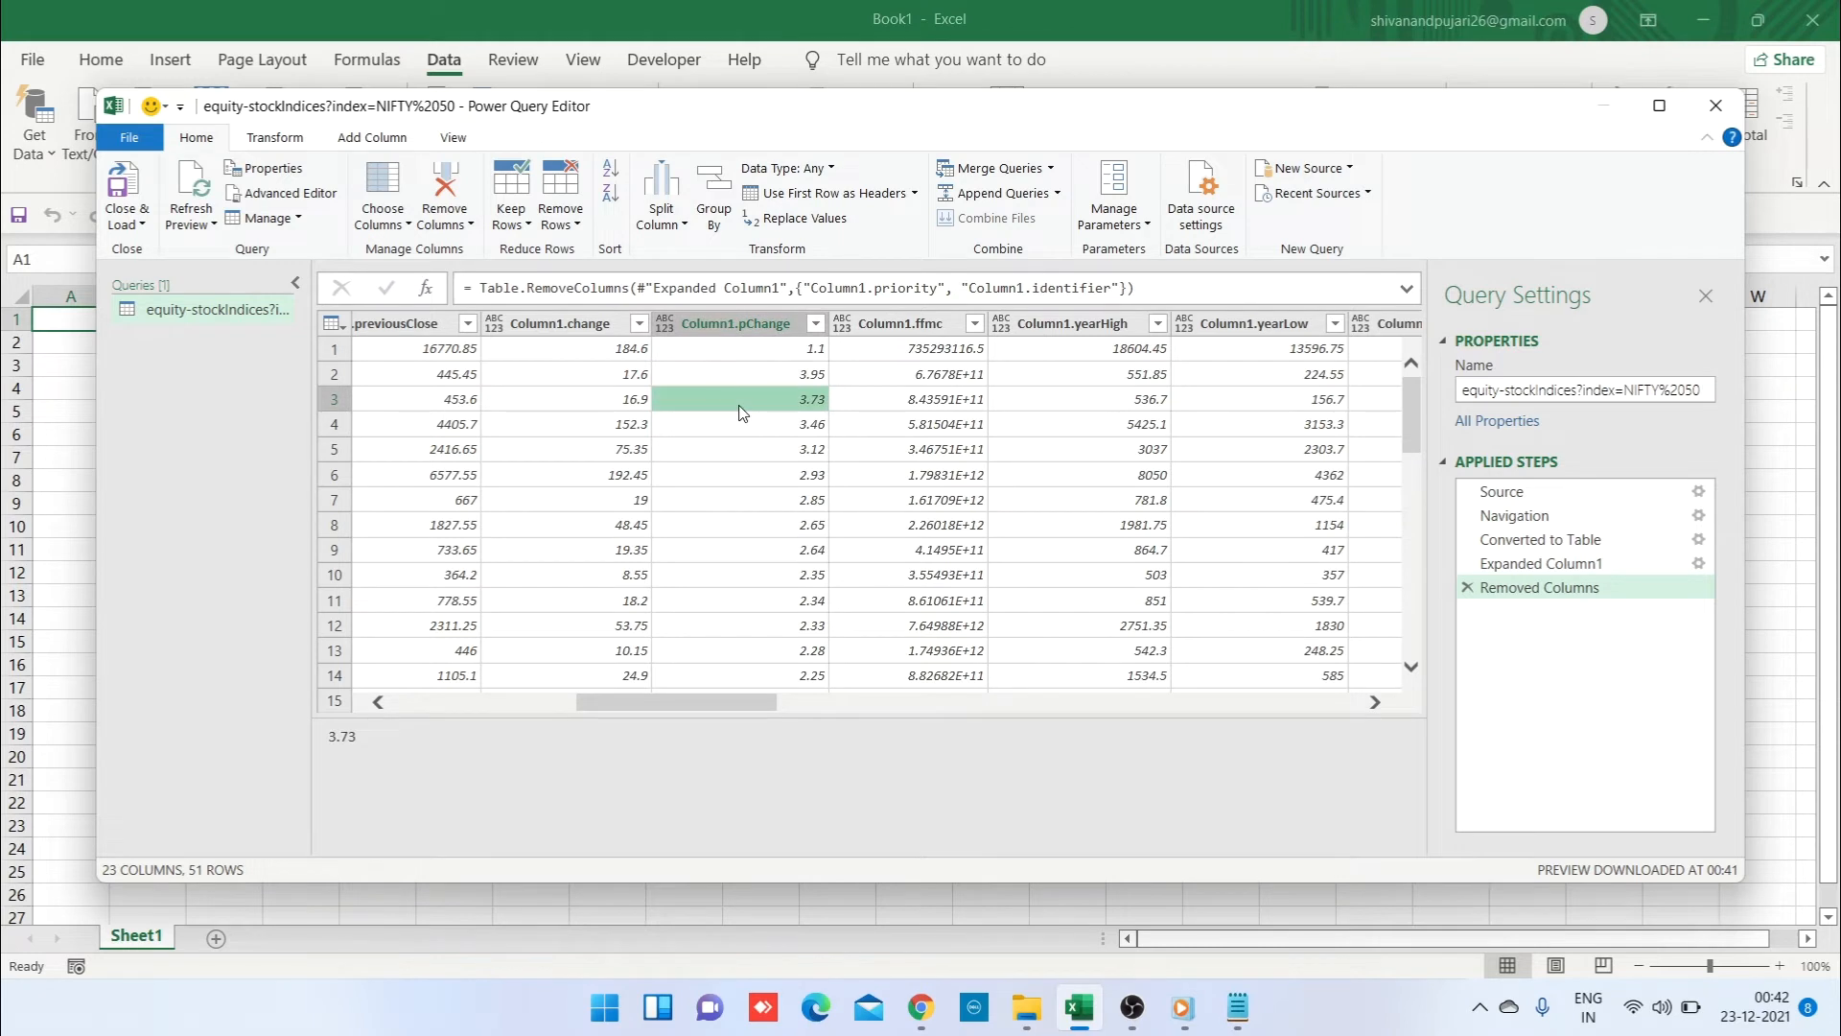
left_click(735, 323)
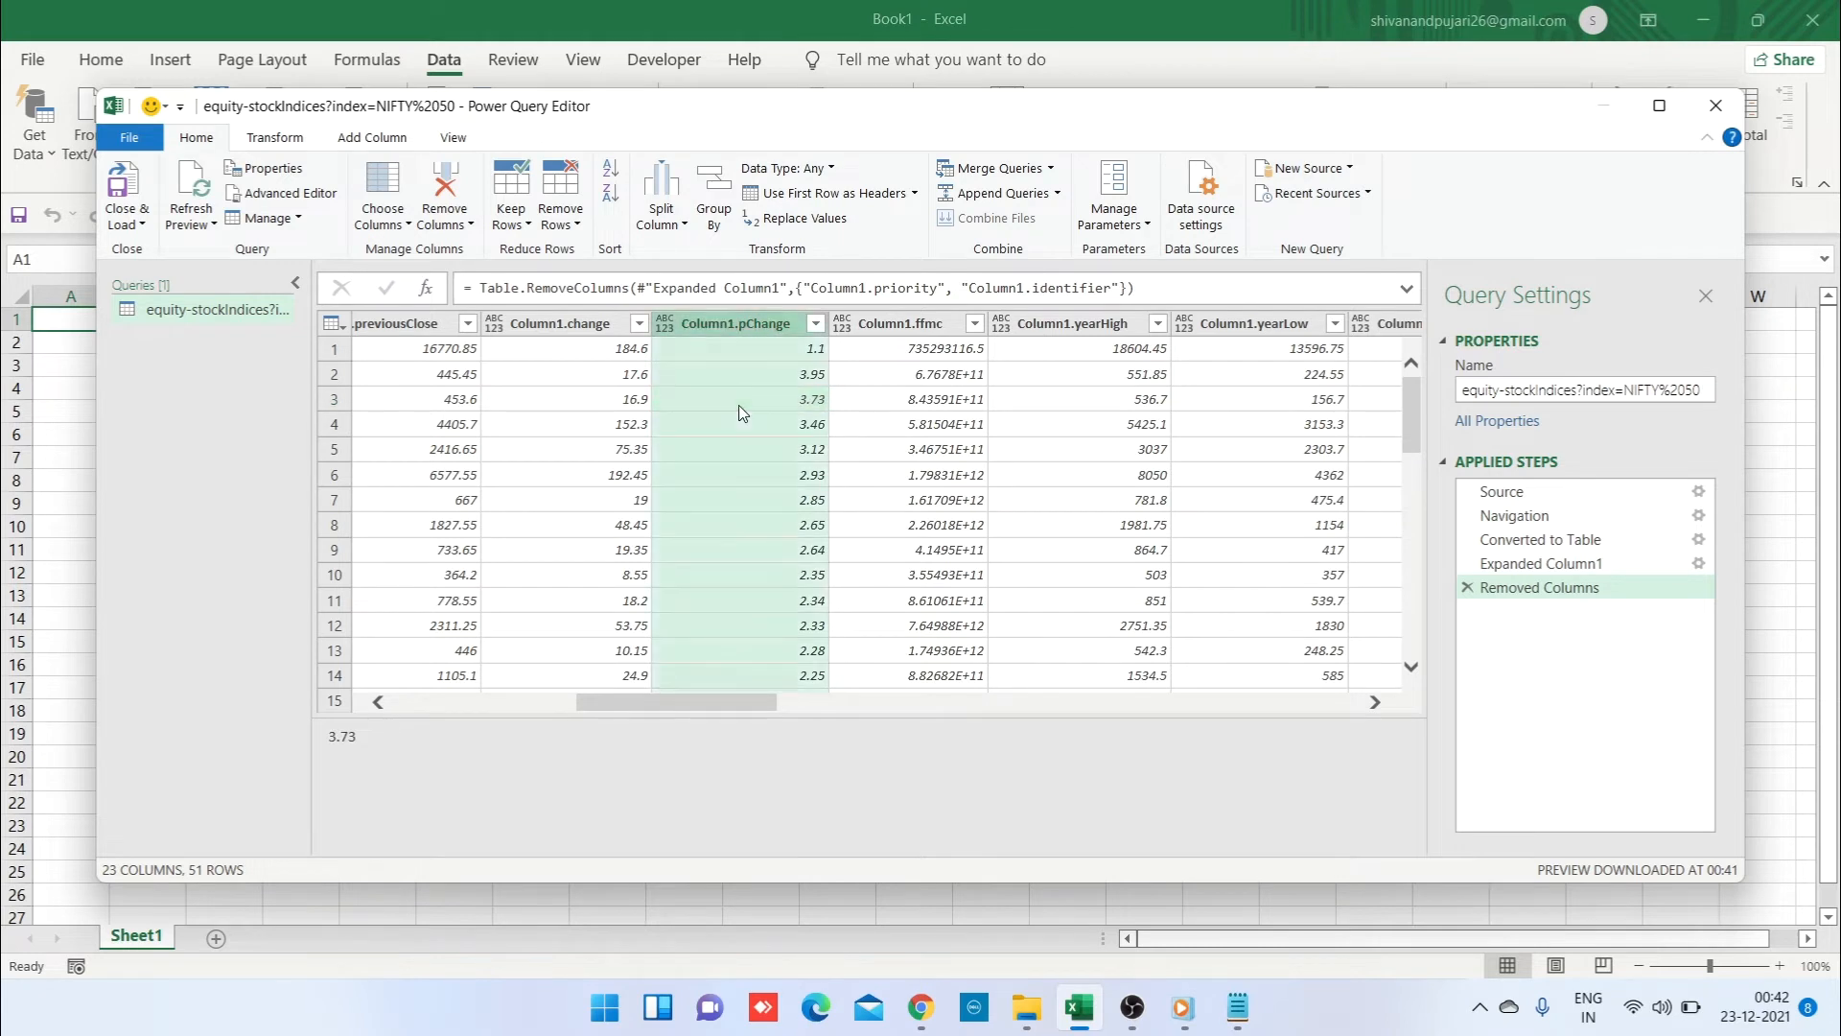
left_click(452, 197)
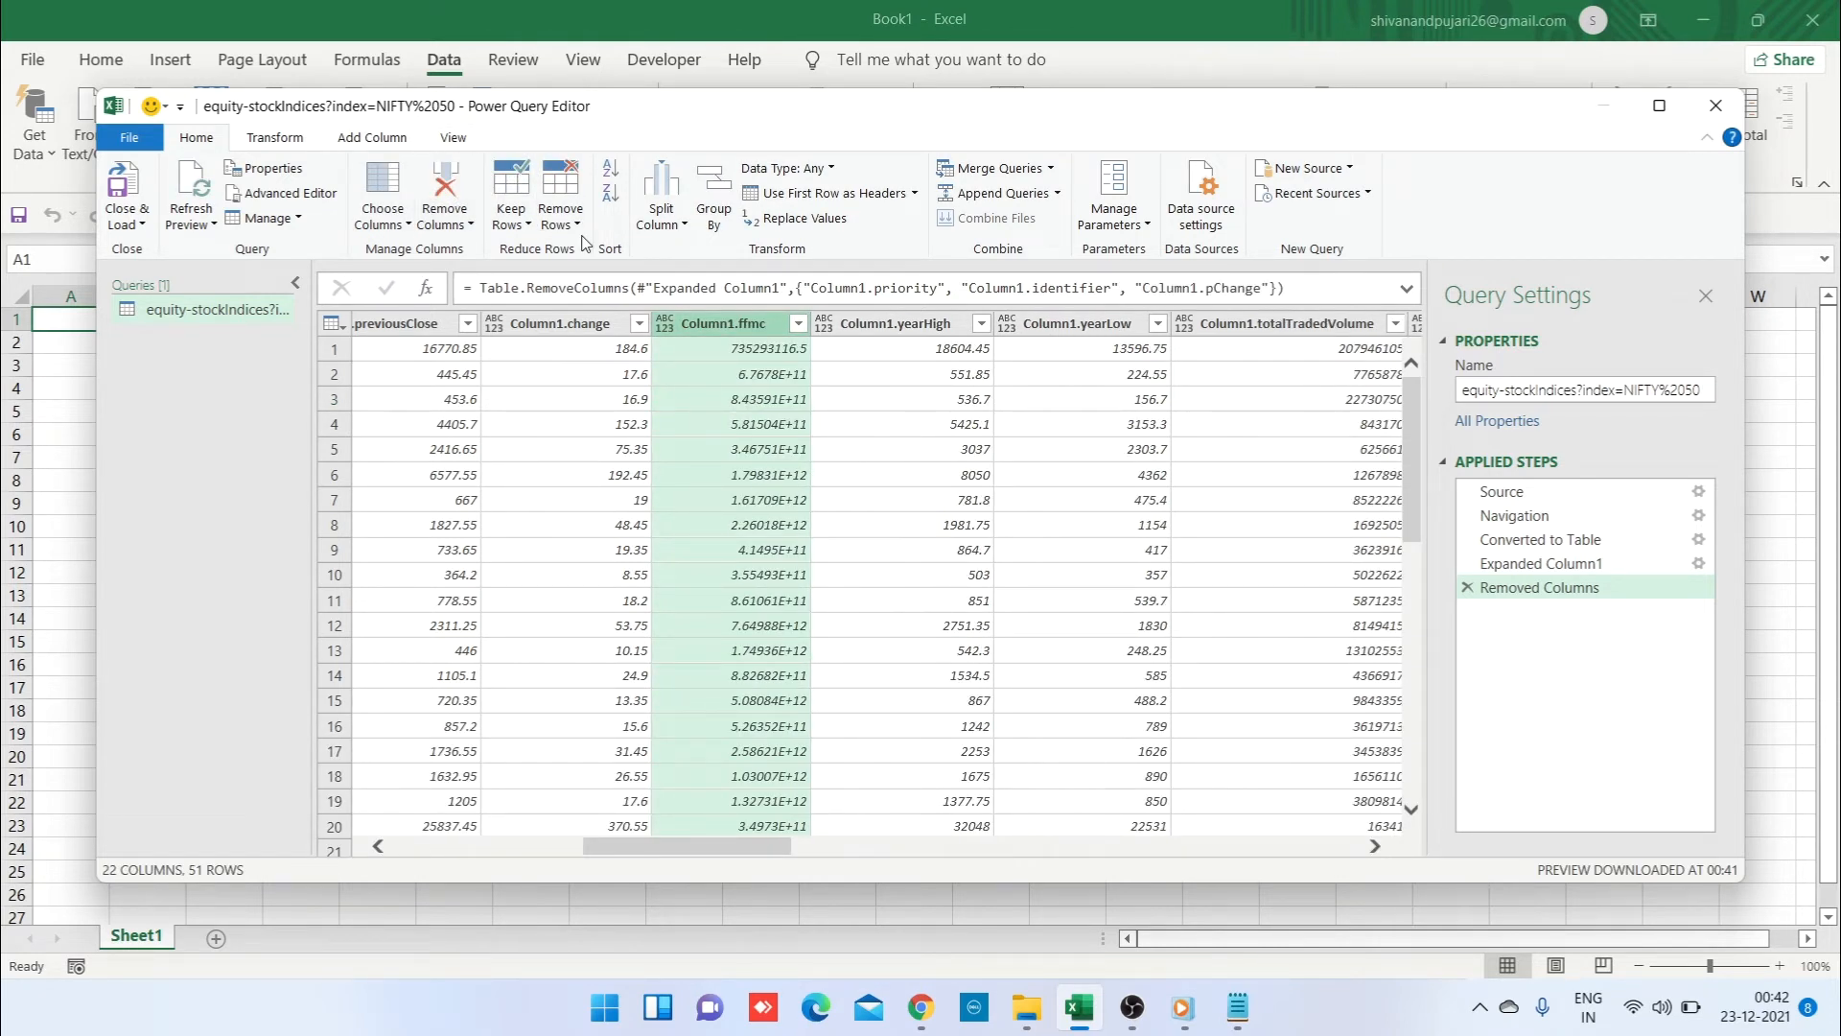
left_click(442, 203)
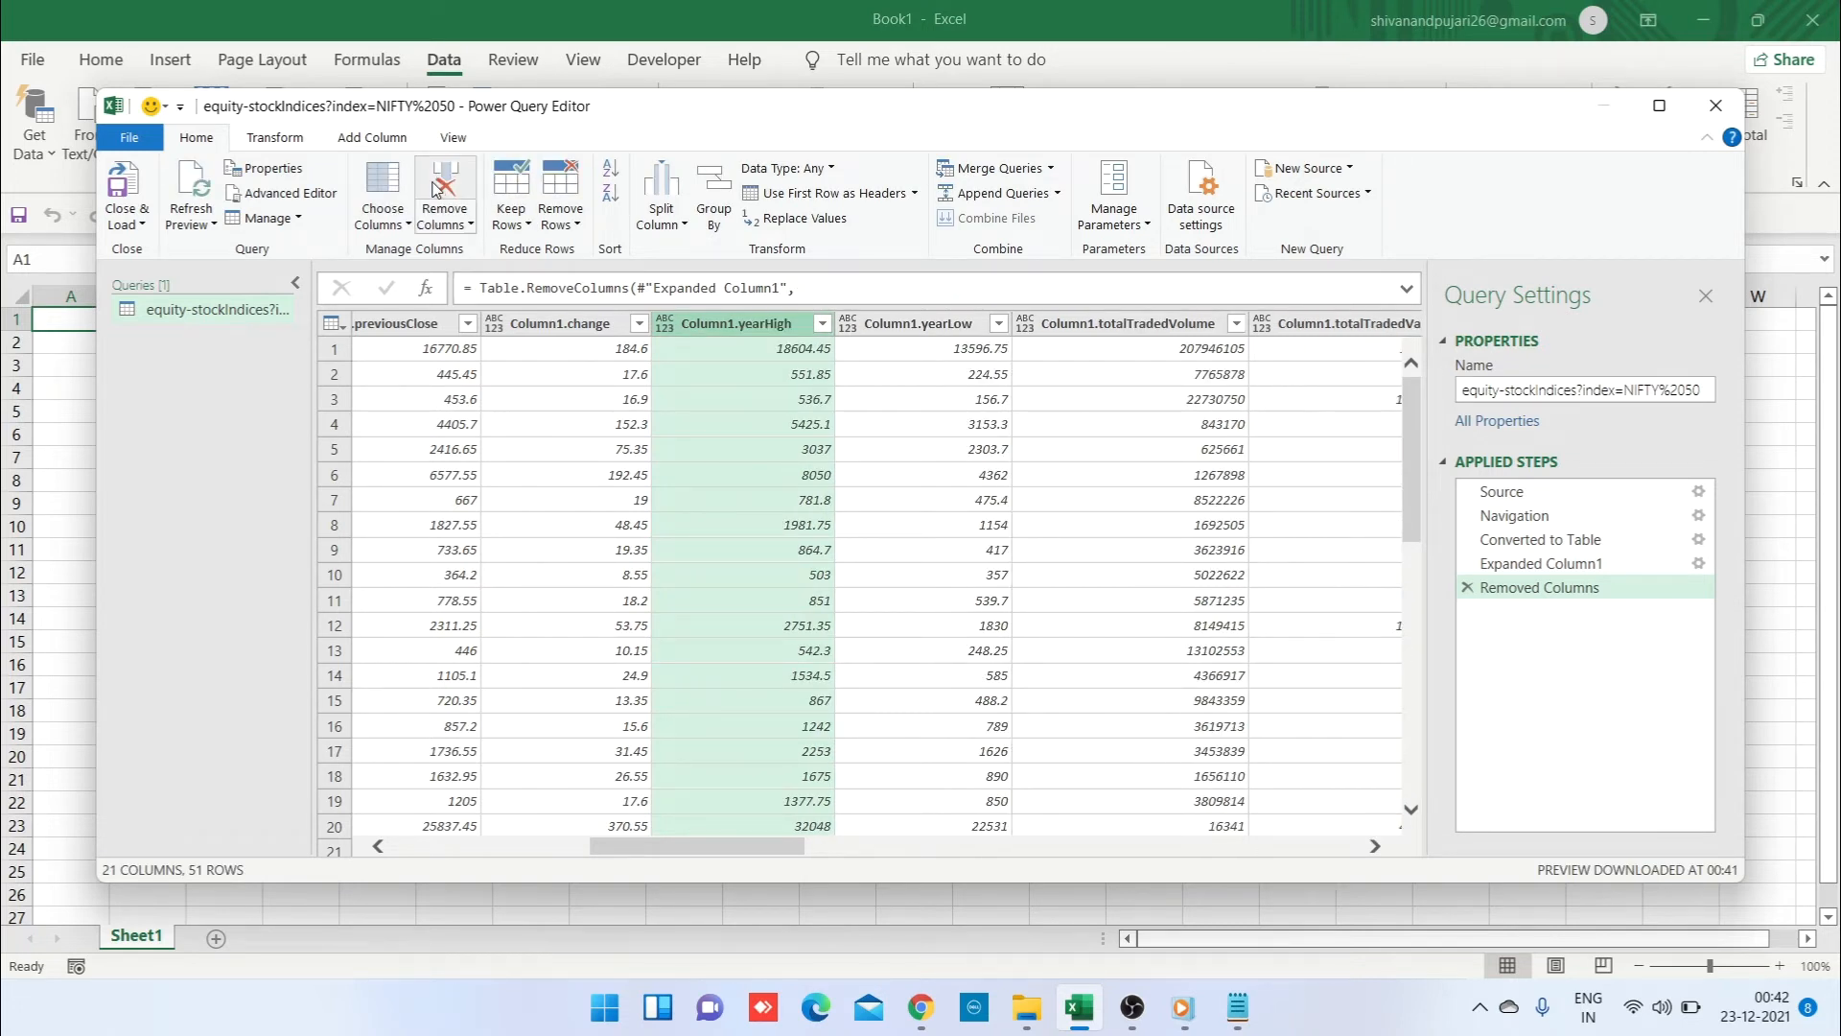
Step: Remove the Column1.nearWKL, Column1.perChange365d, Column1.date365dAgo and Column1.chart365dPath columns from the query
left_click(985, 325)
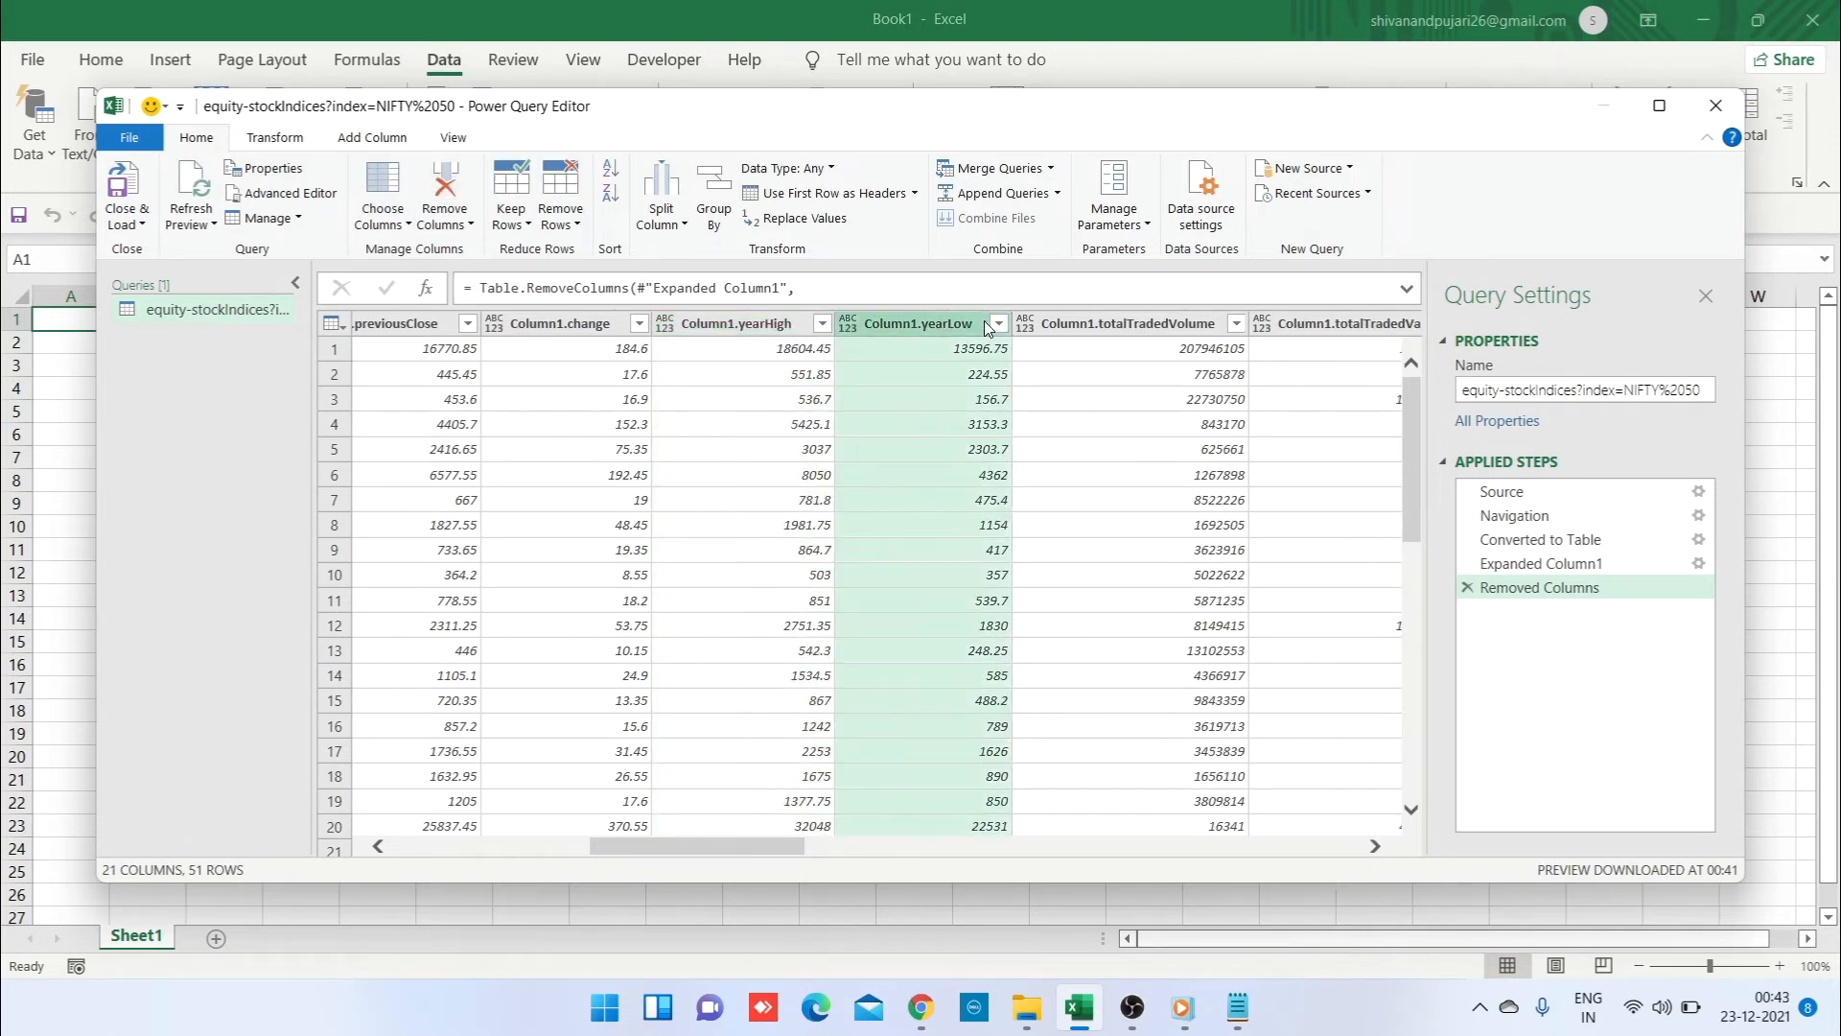
left_click(1112, 322)
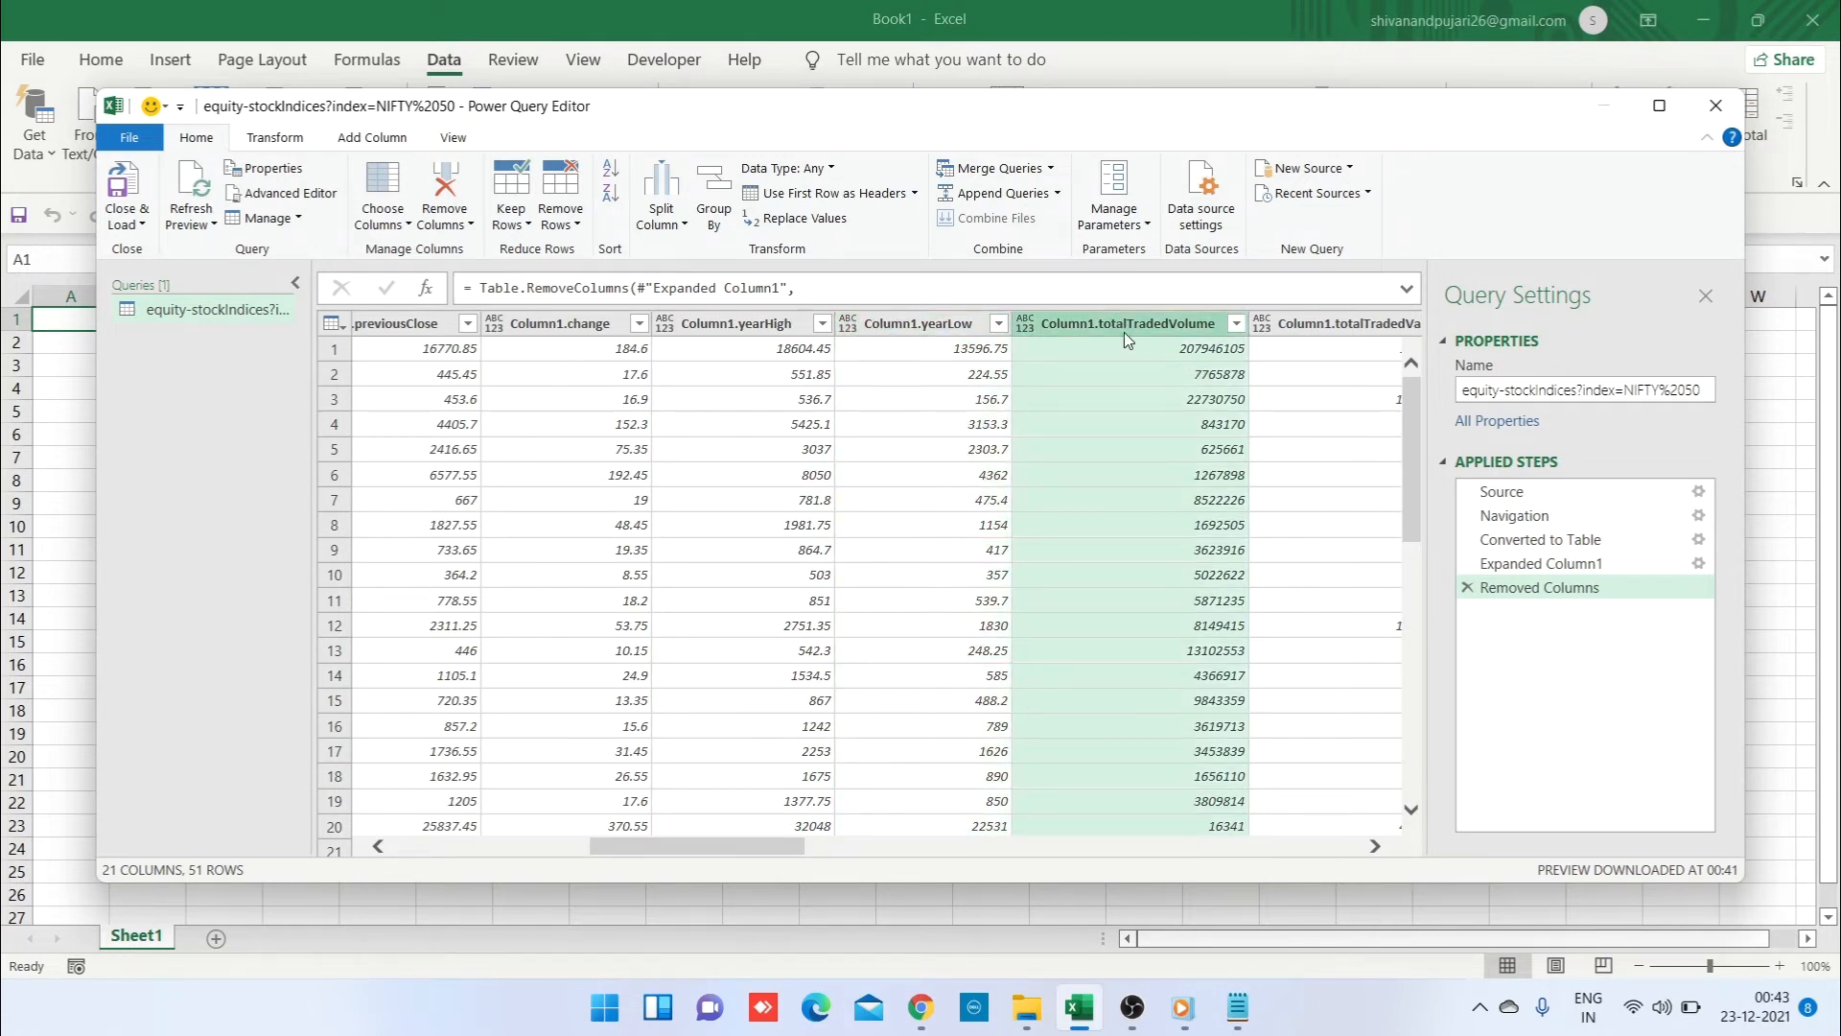
left_click(1376, 846)
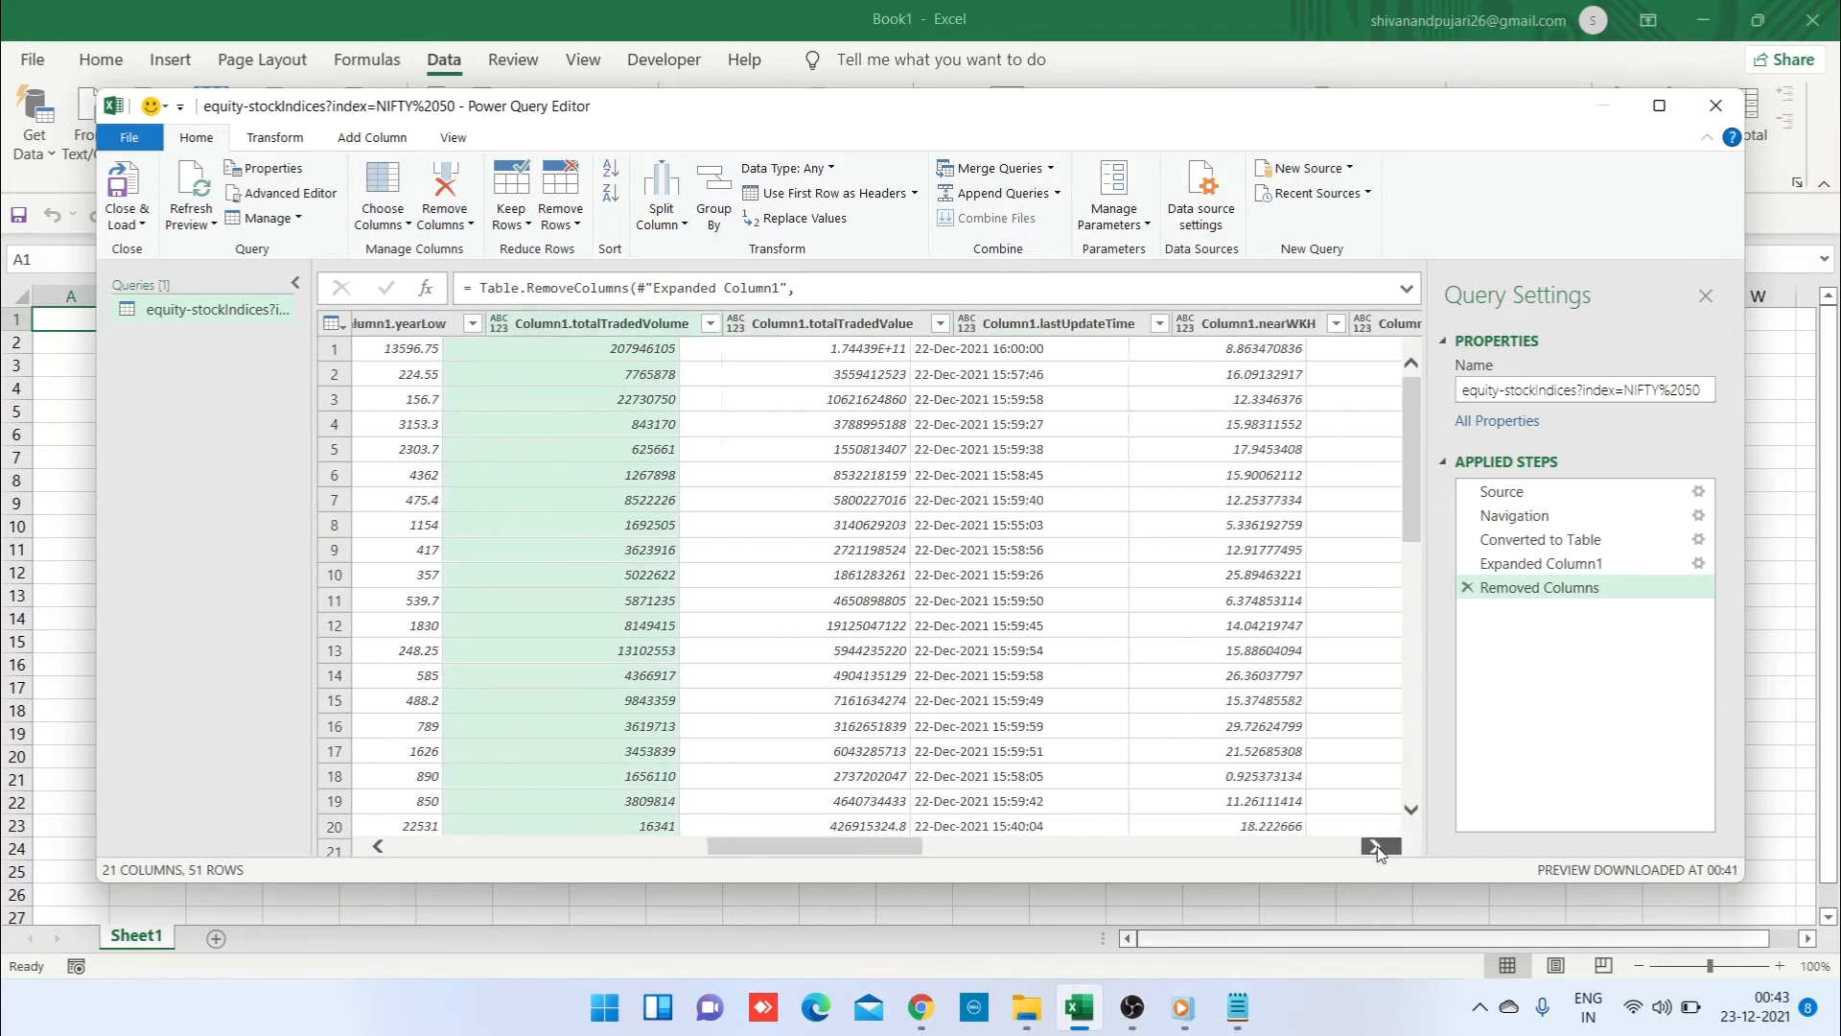
left_click(1377, 845)
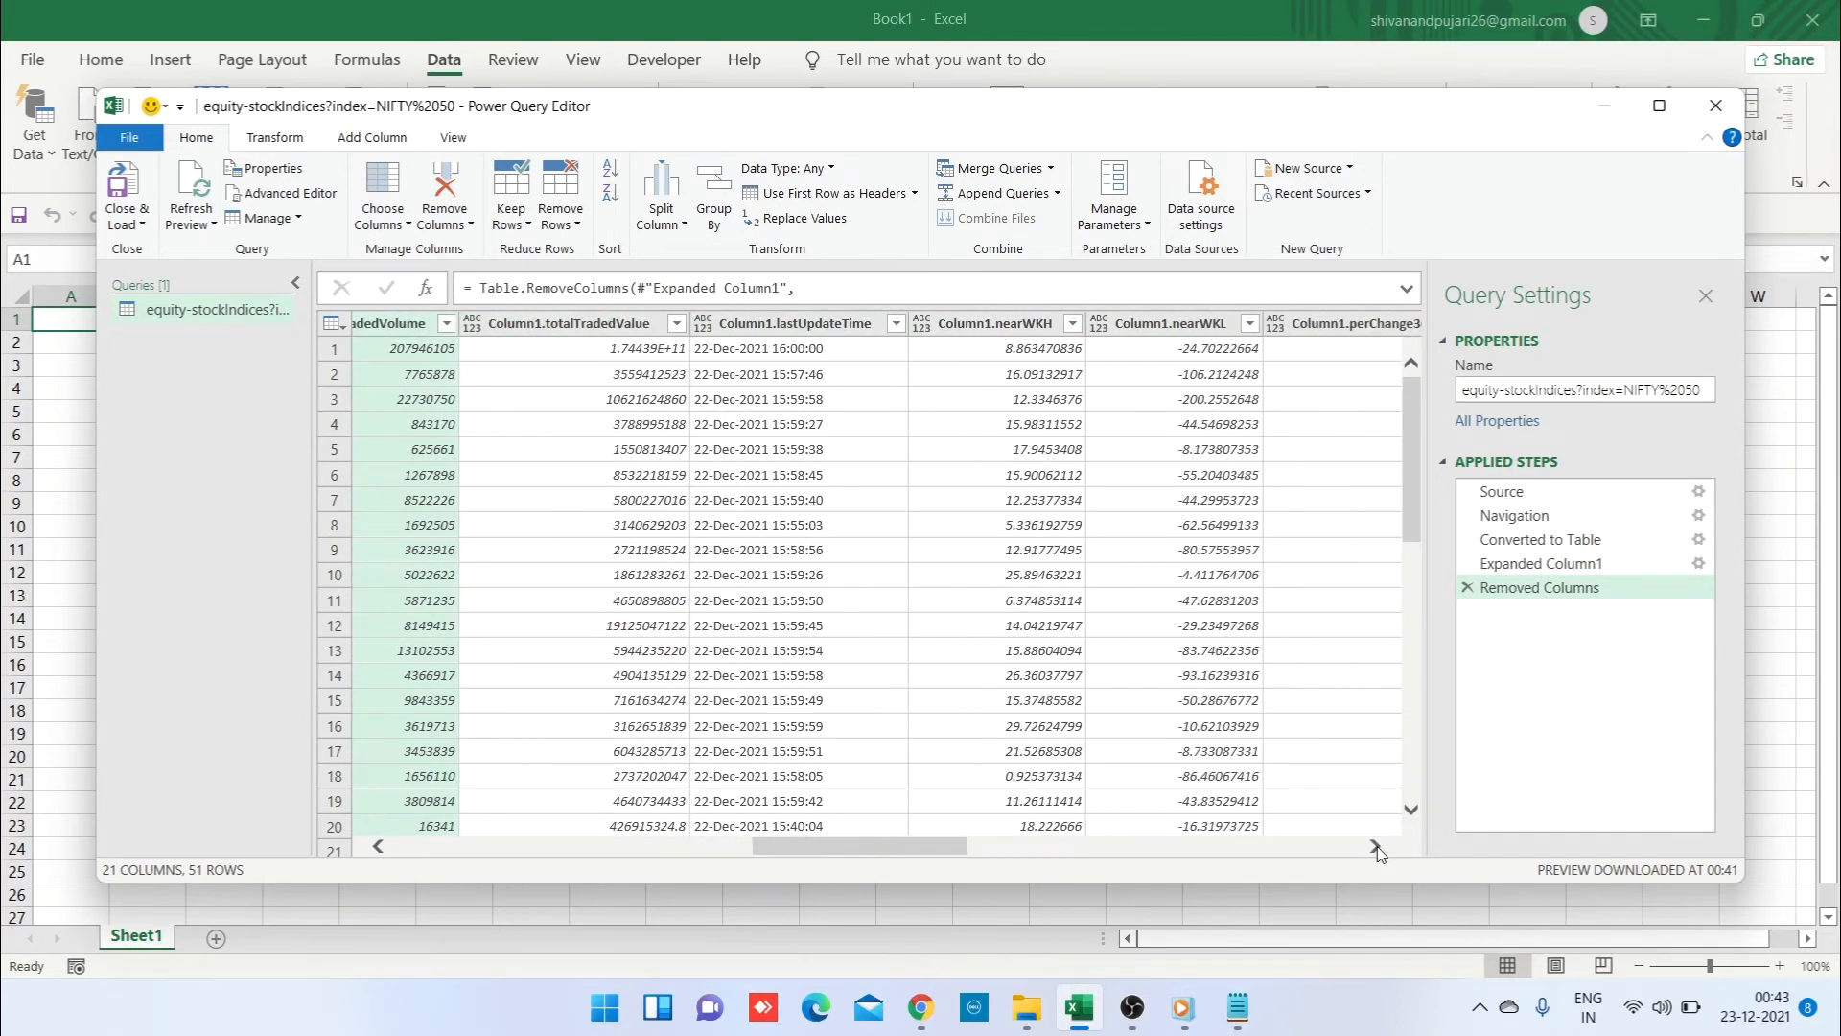
left_click(1376, 846)
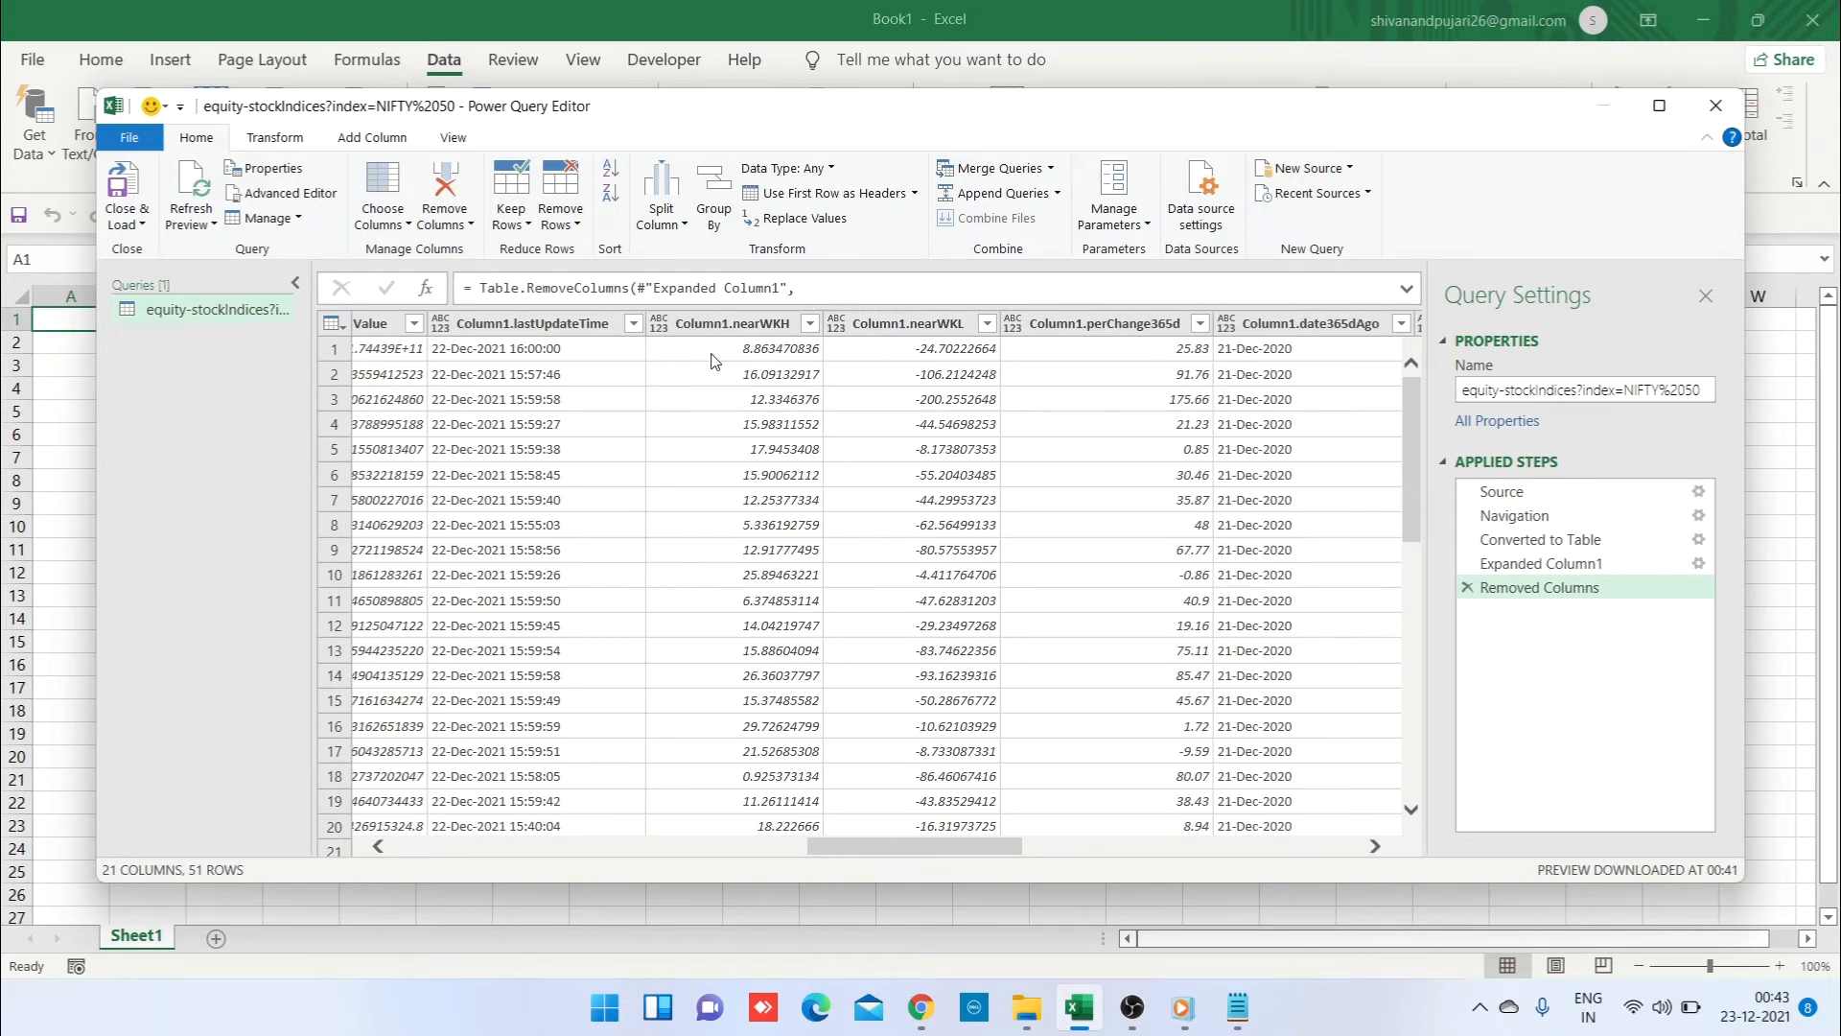
left_click(726, 326)
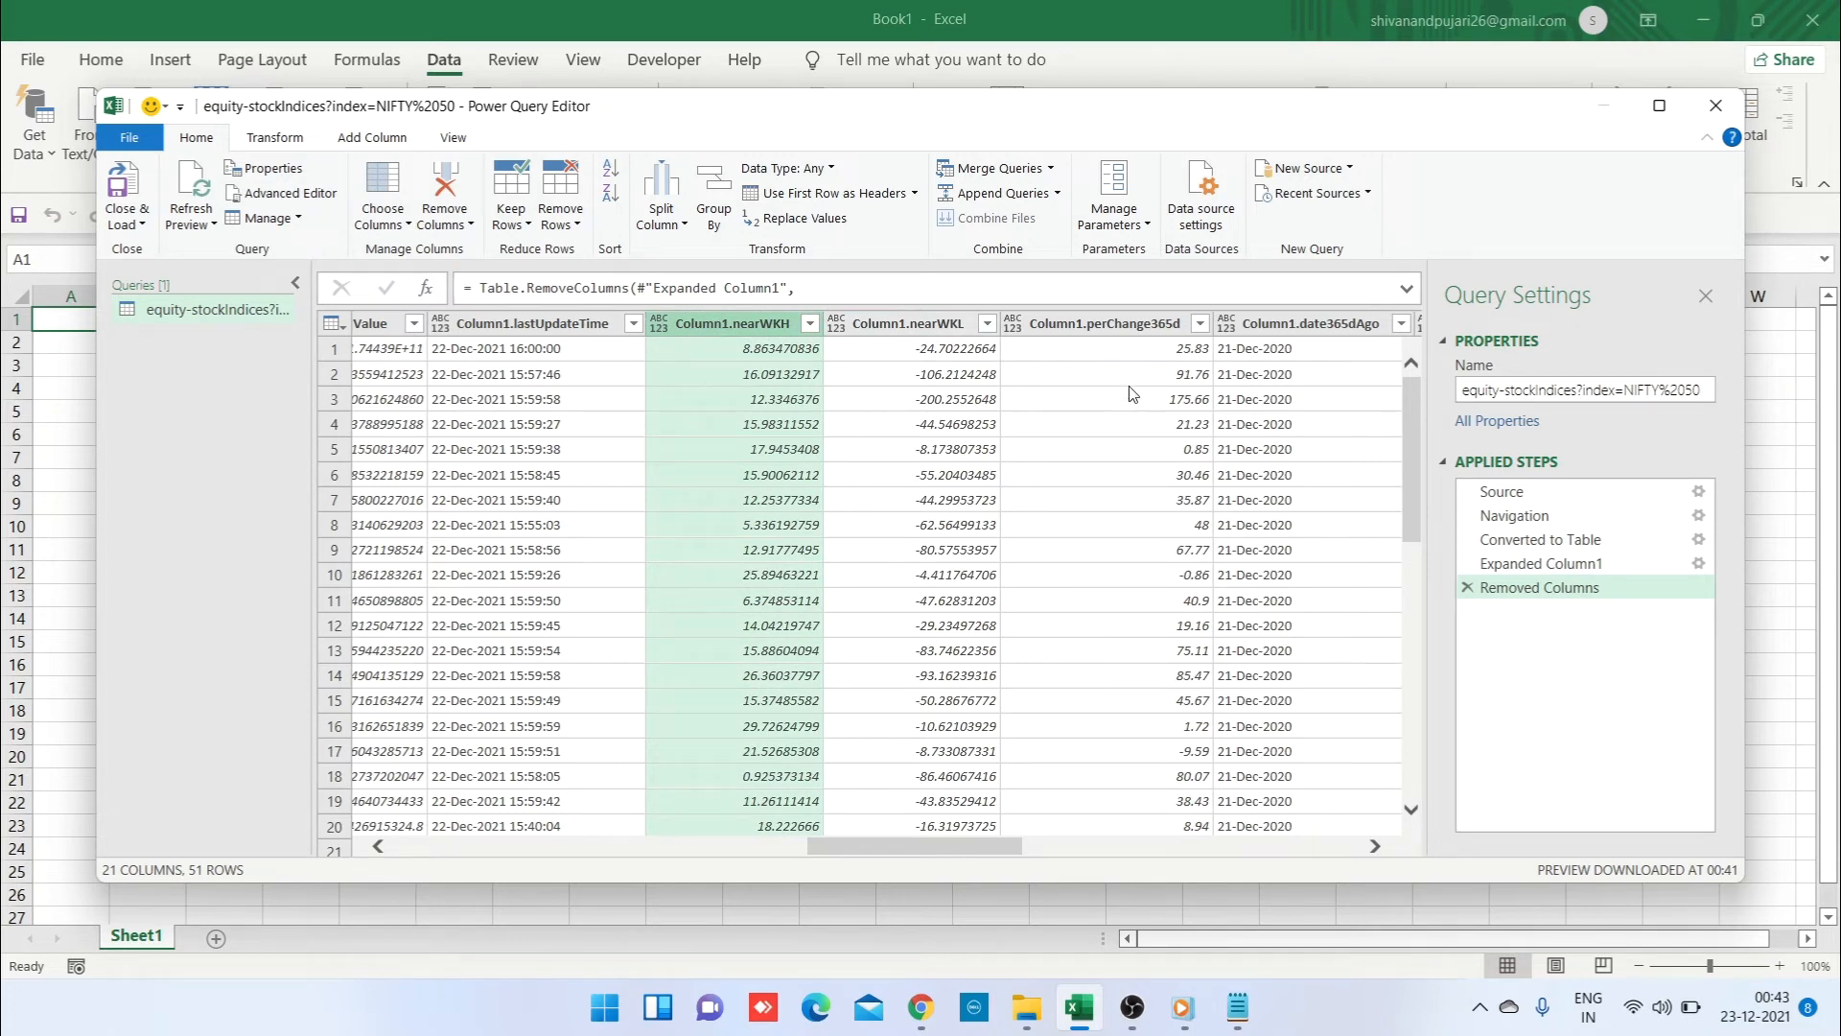
left_click(892, 322)
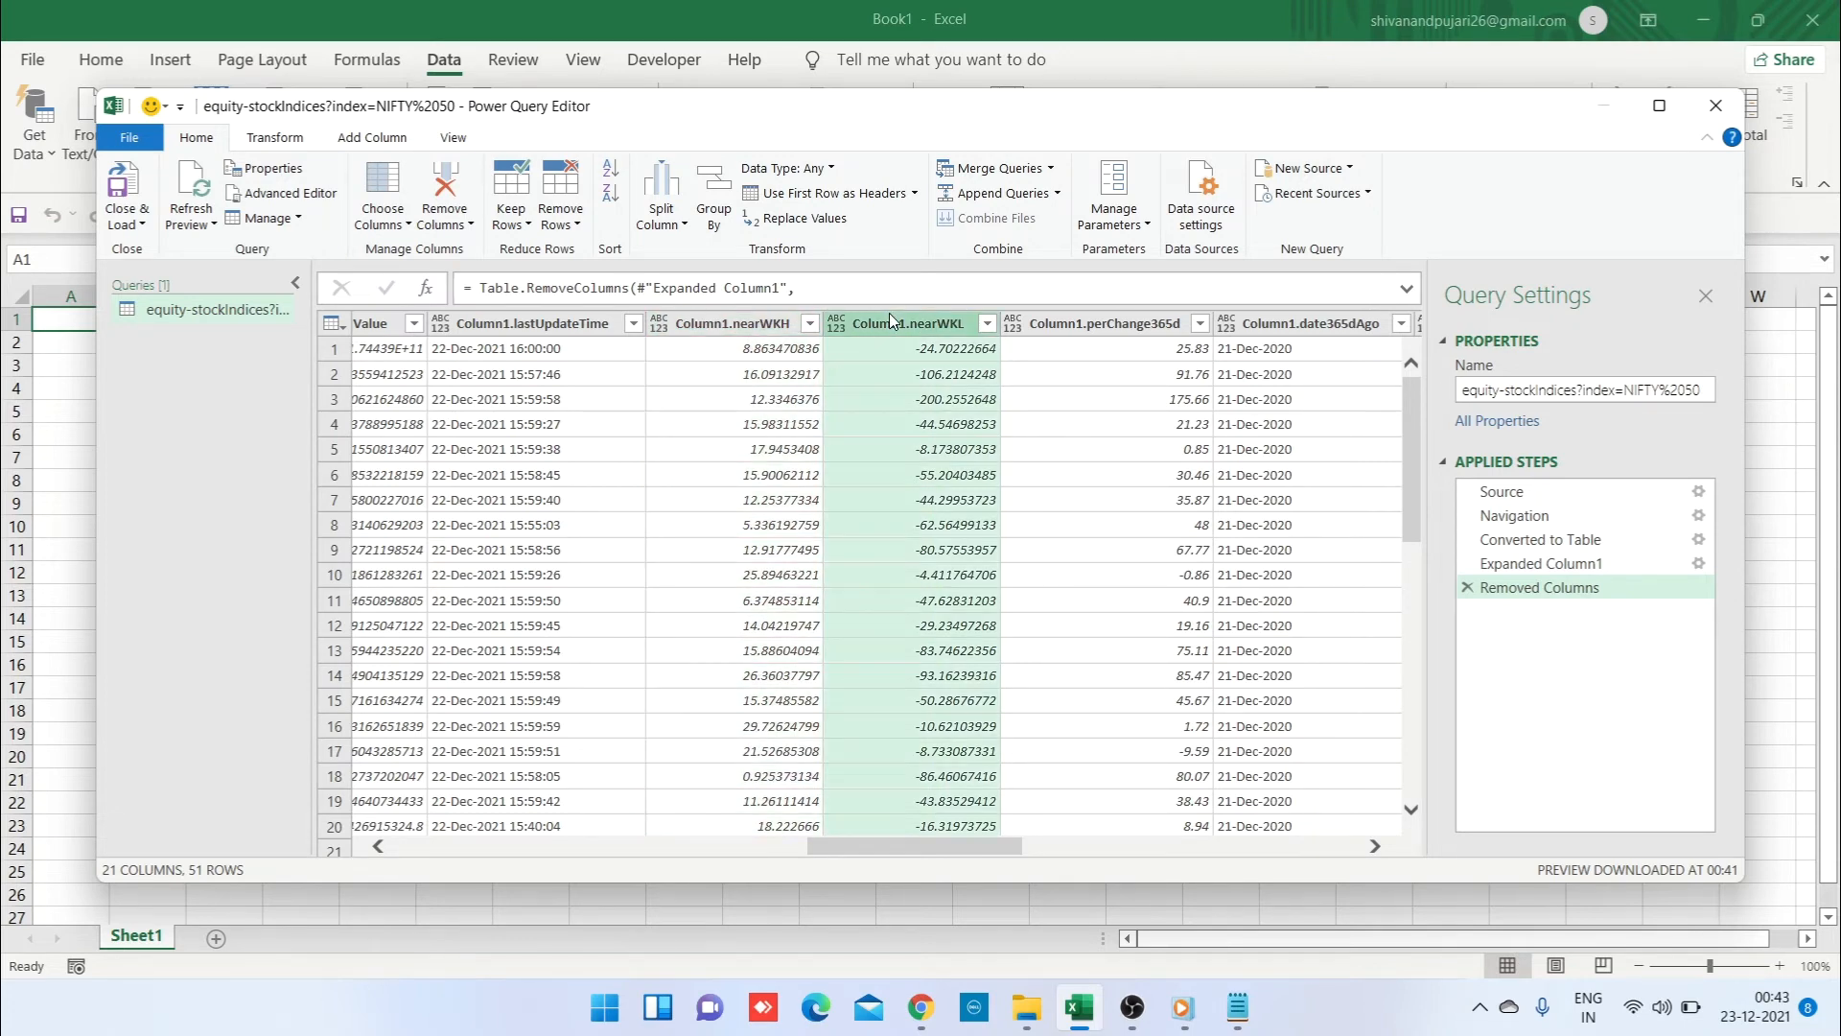
left_click(443, 183)
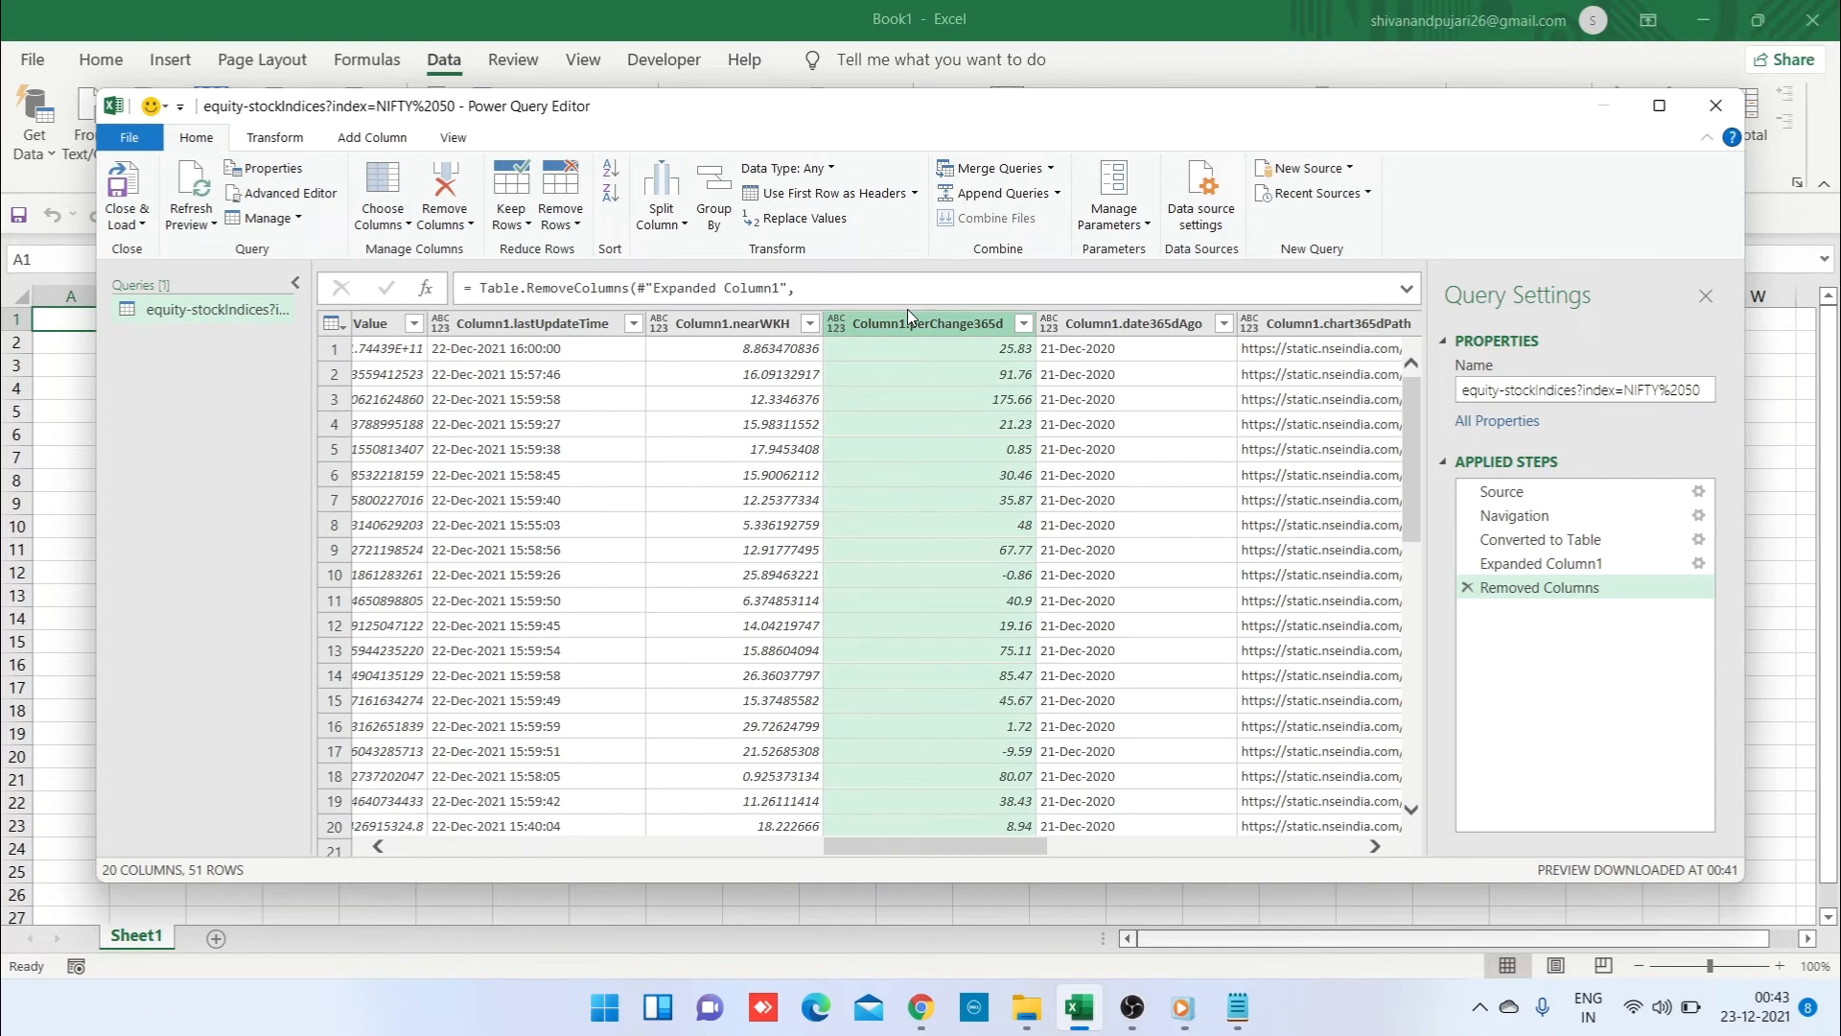
left_click(465, 177)
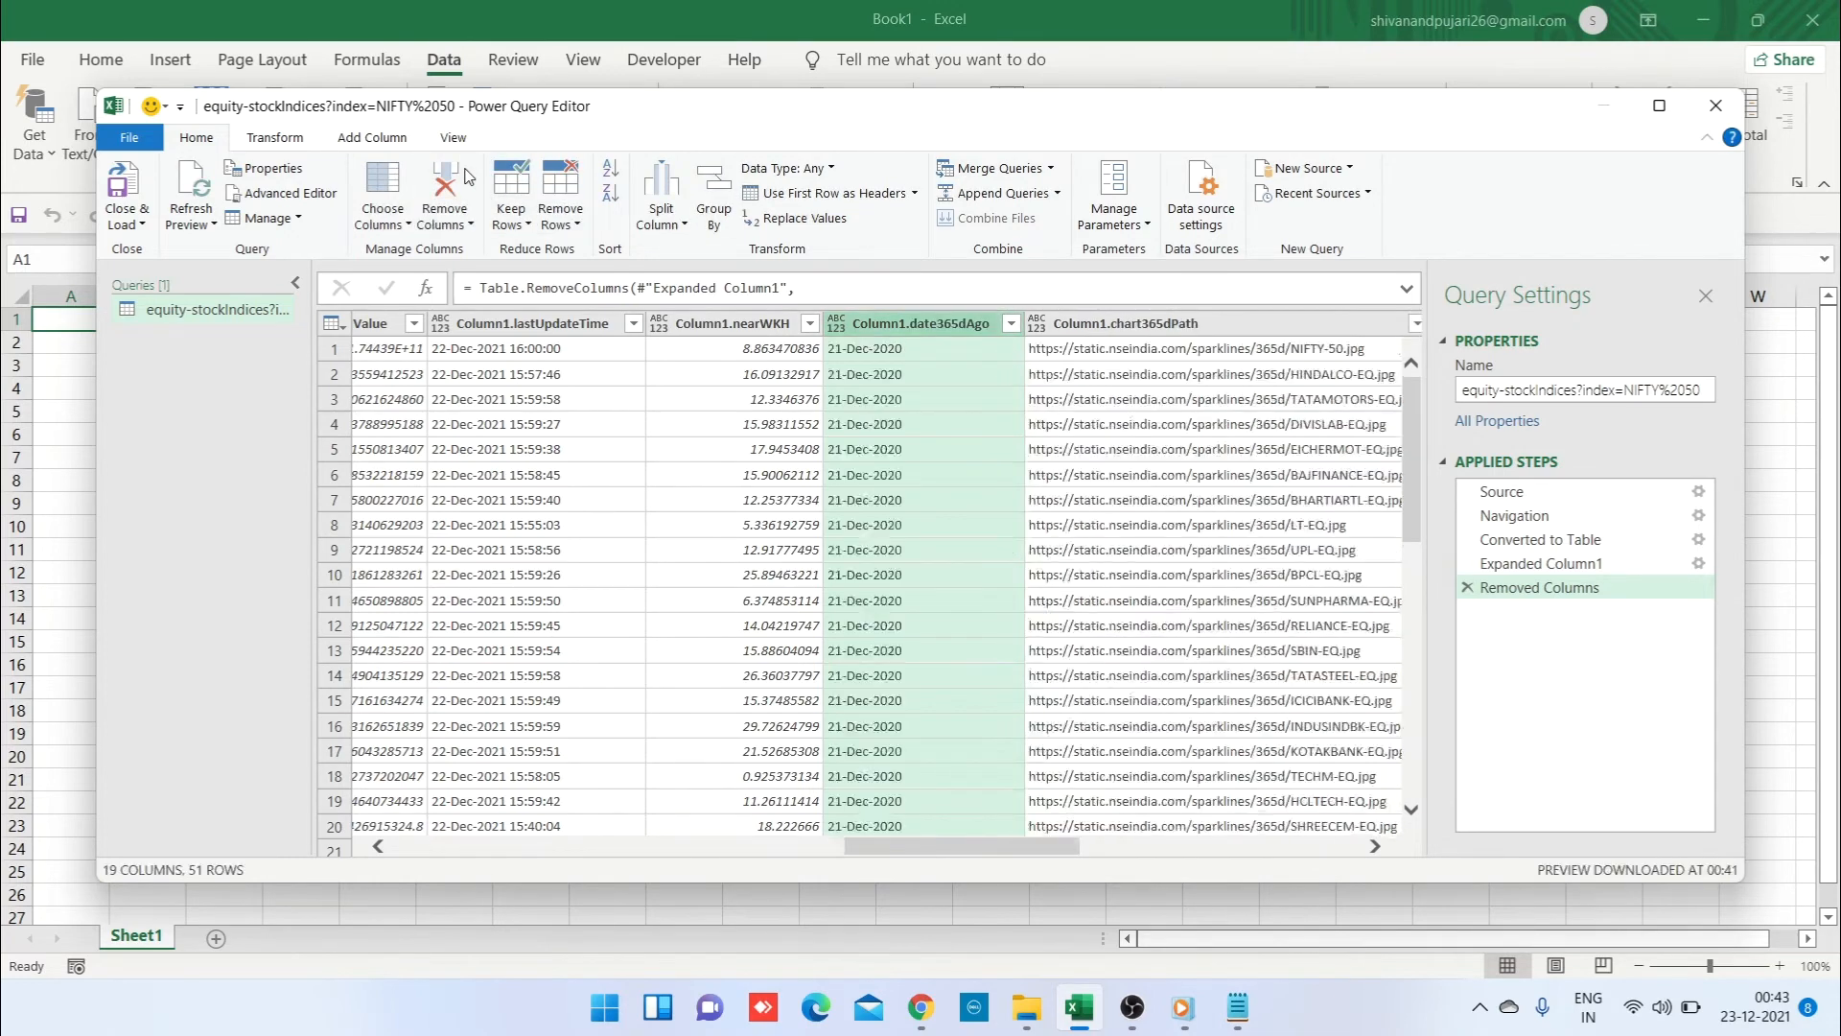
left_click(467, 176)
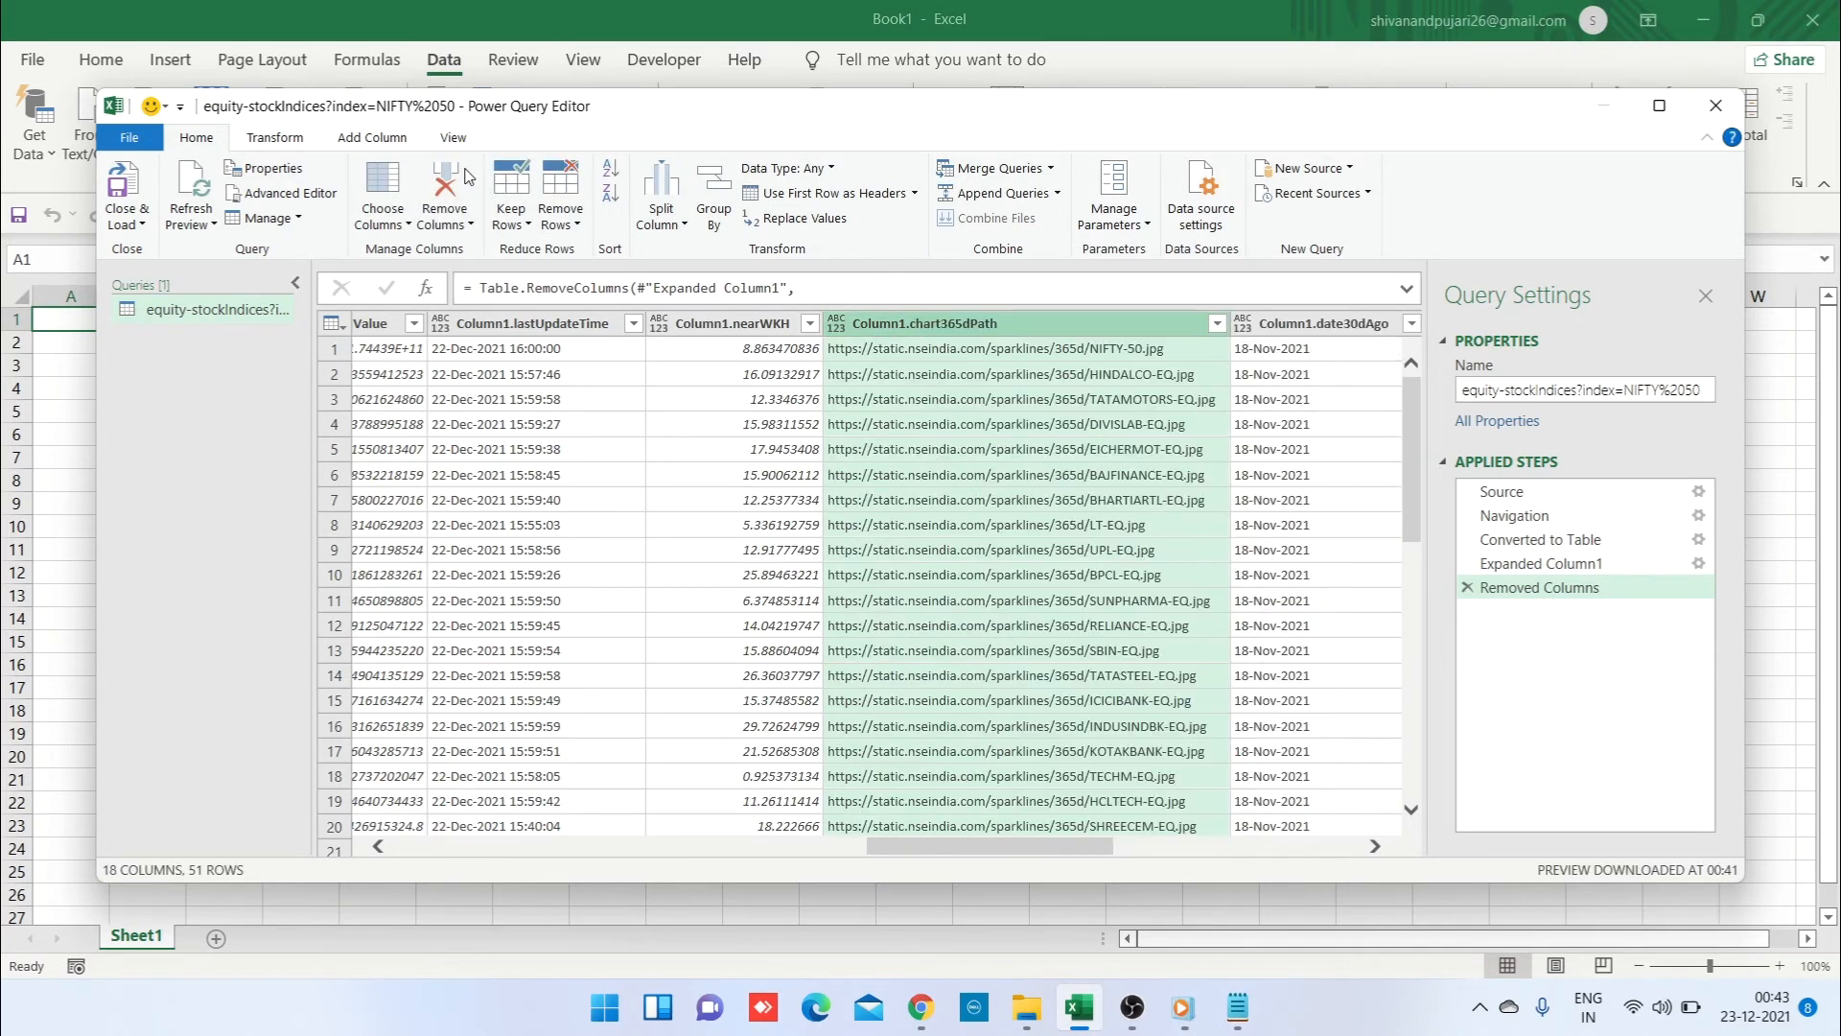
left_click(467, 175)
Step: Remove the Column1.date30dAgo, Column1.perChange30d, Column1.chart30dPath and Column1.chartTodayPath columns from the query
left_click(467, 176)
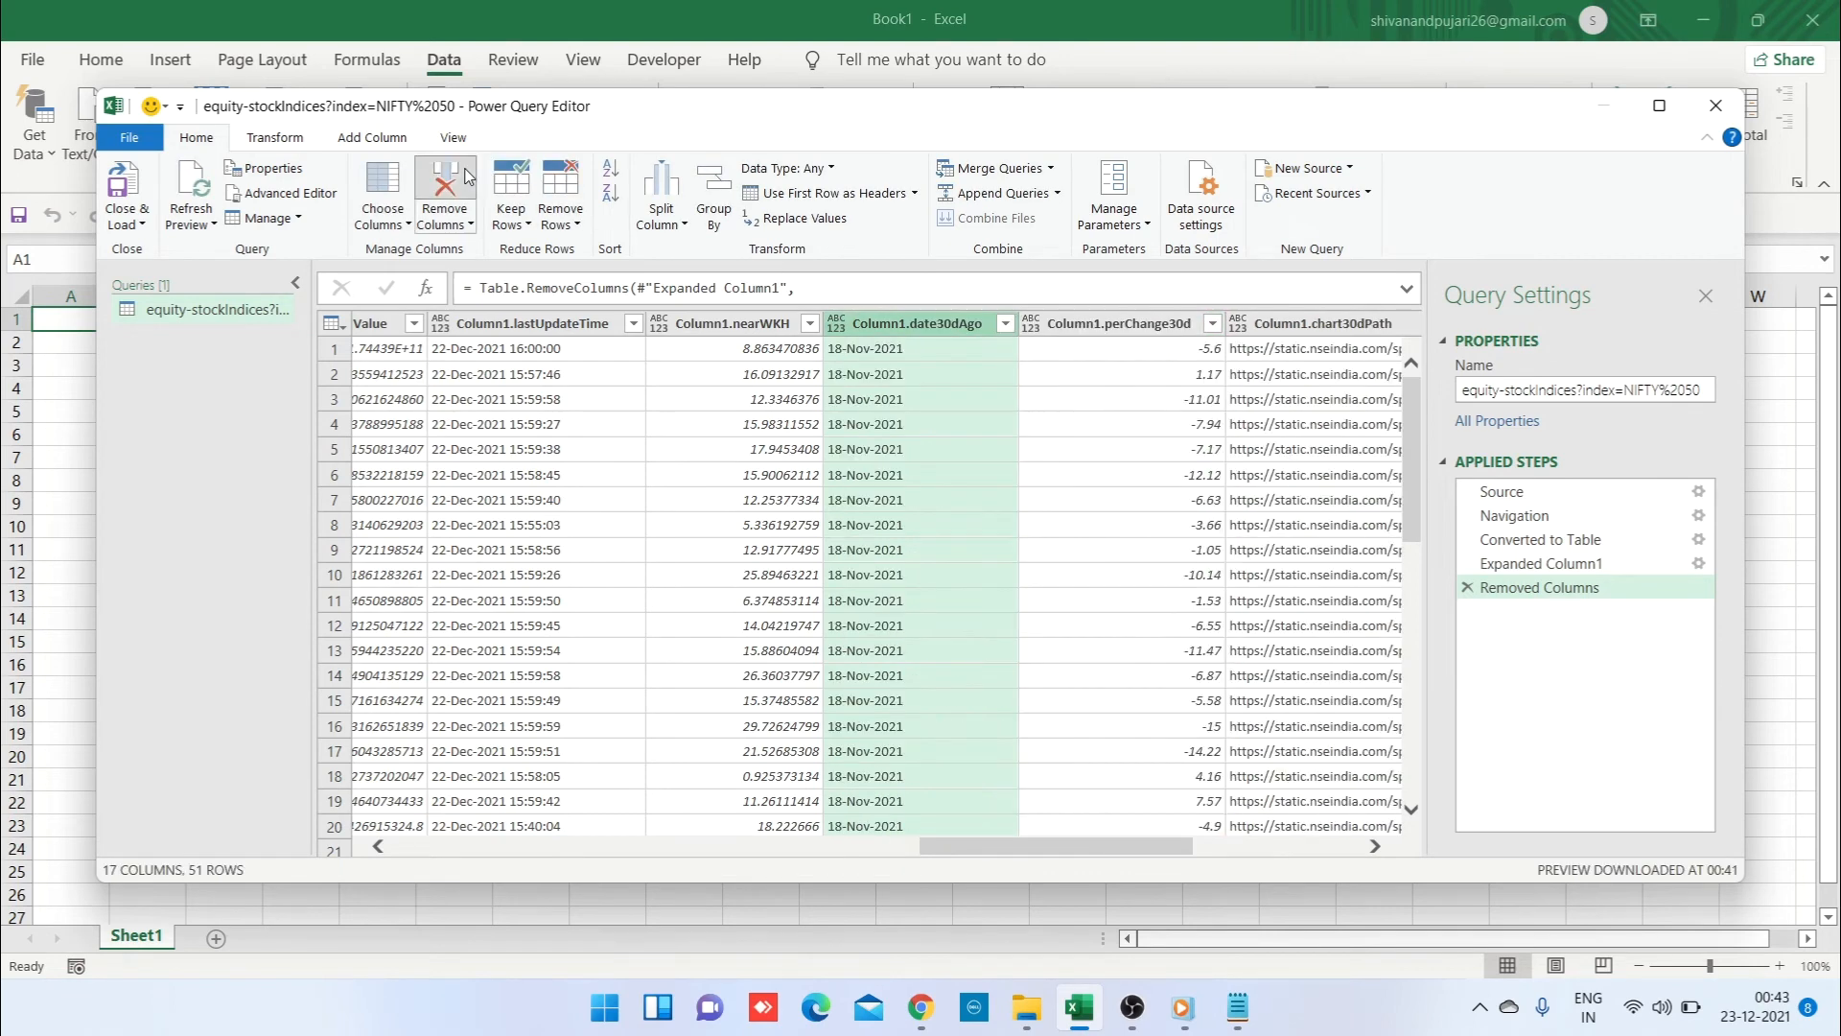
left_click(467, 175)
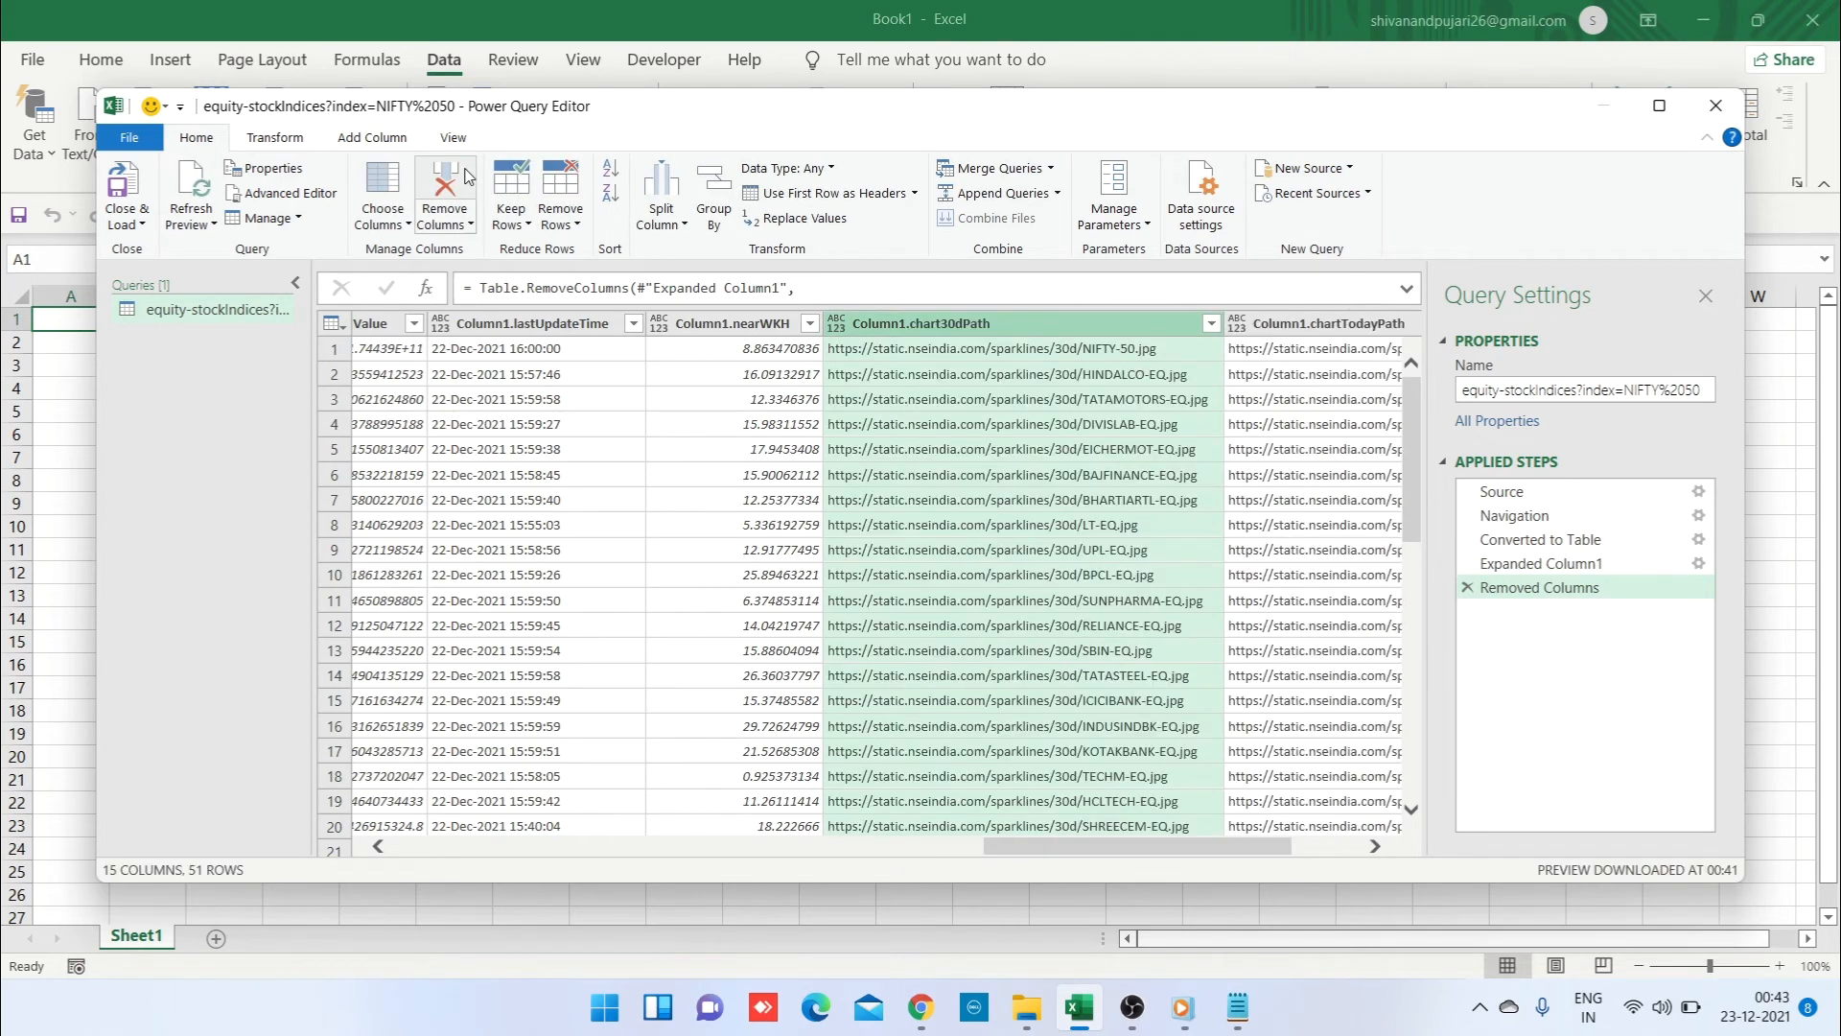
left_click(467, 175)
left_click(467, 175)
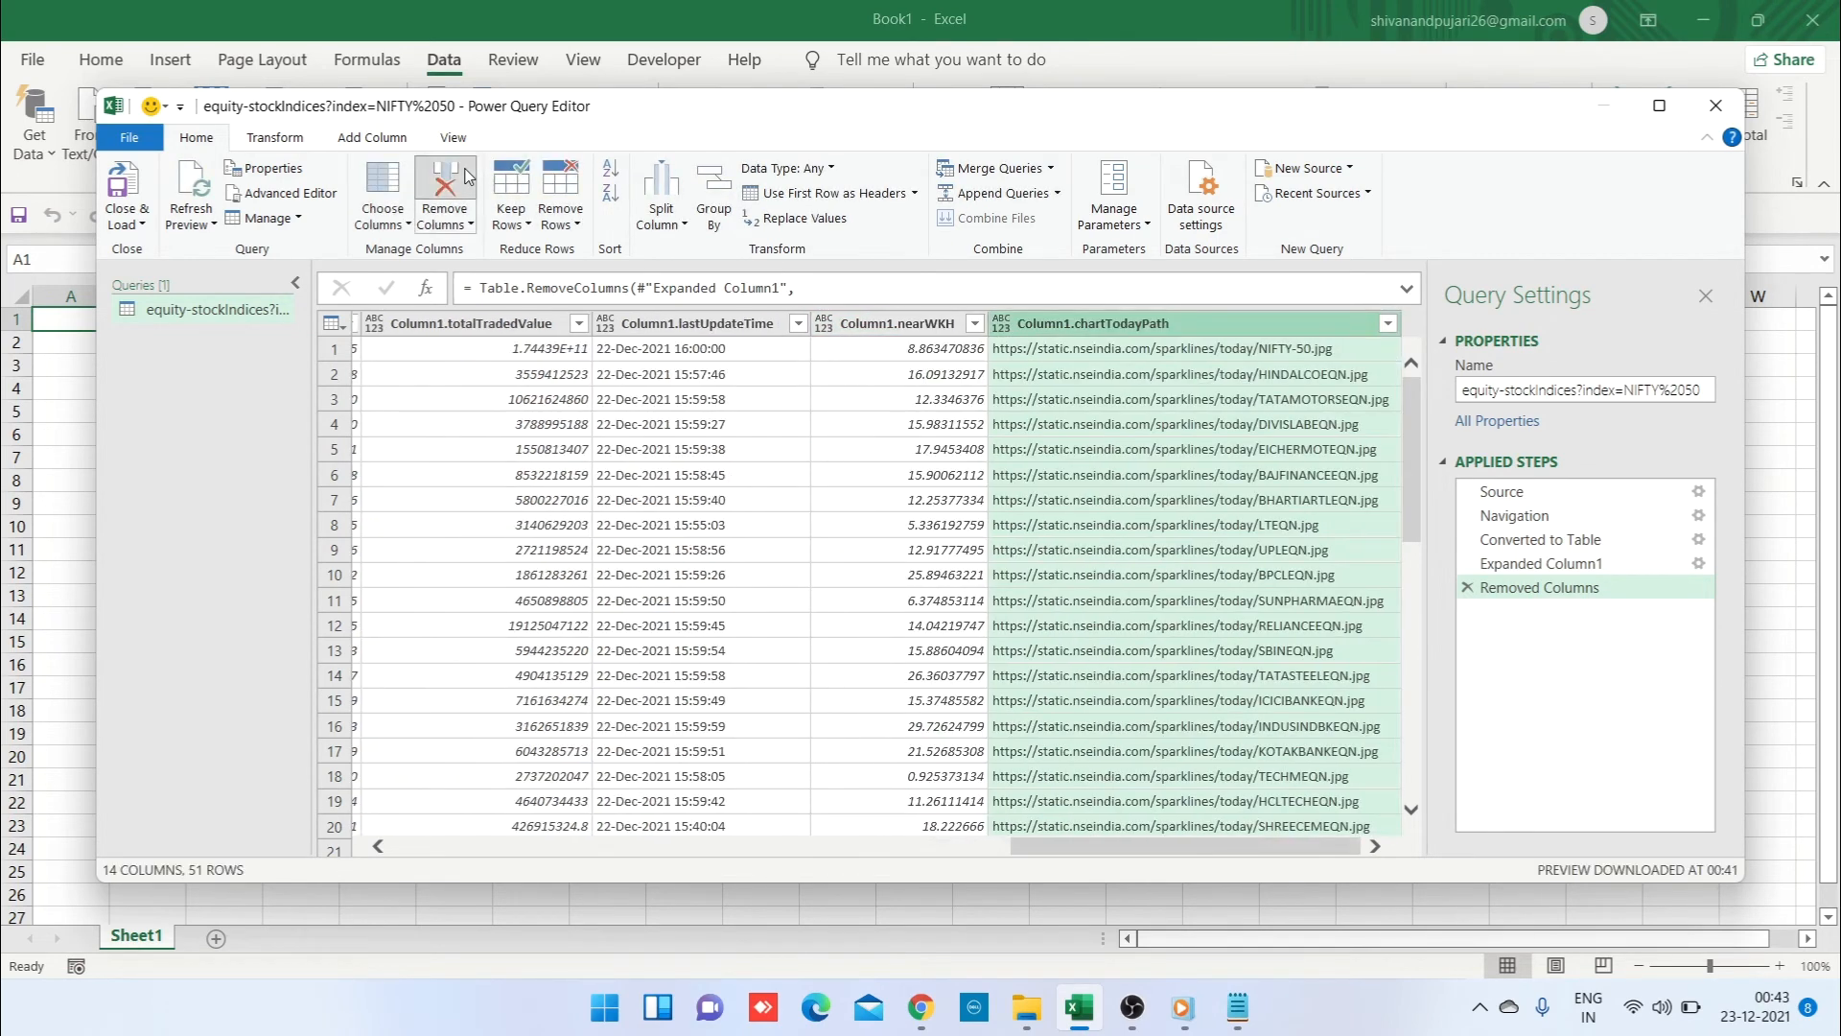
Step: Remove the Column1 nearWKH, lastUpdateTime, totalTradedValue, totalTradedVolume, yearLow and yearHigh columns from the query
left_click(467, 175)
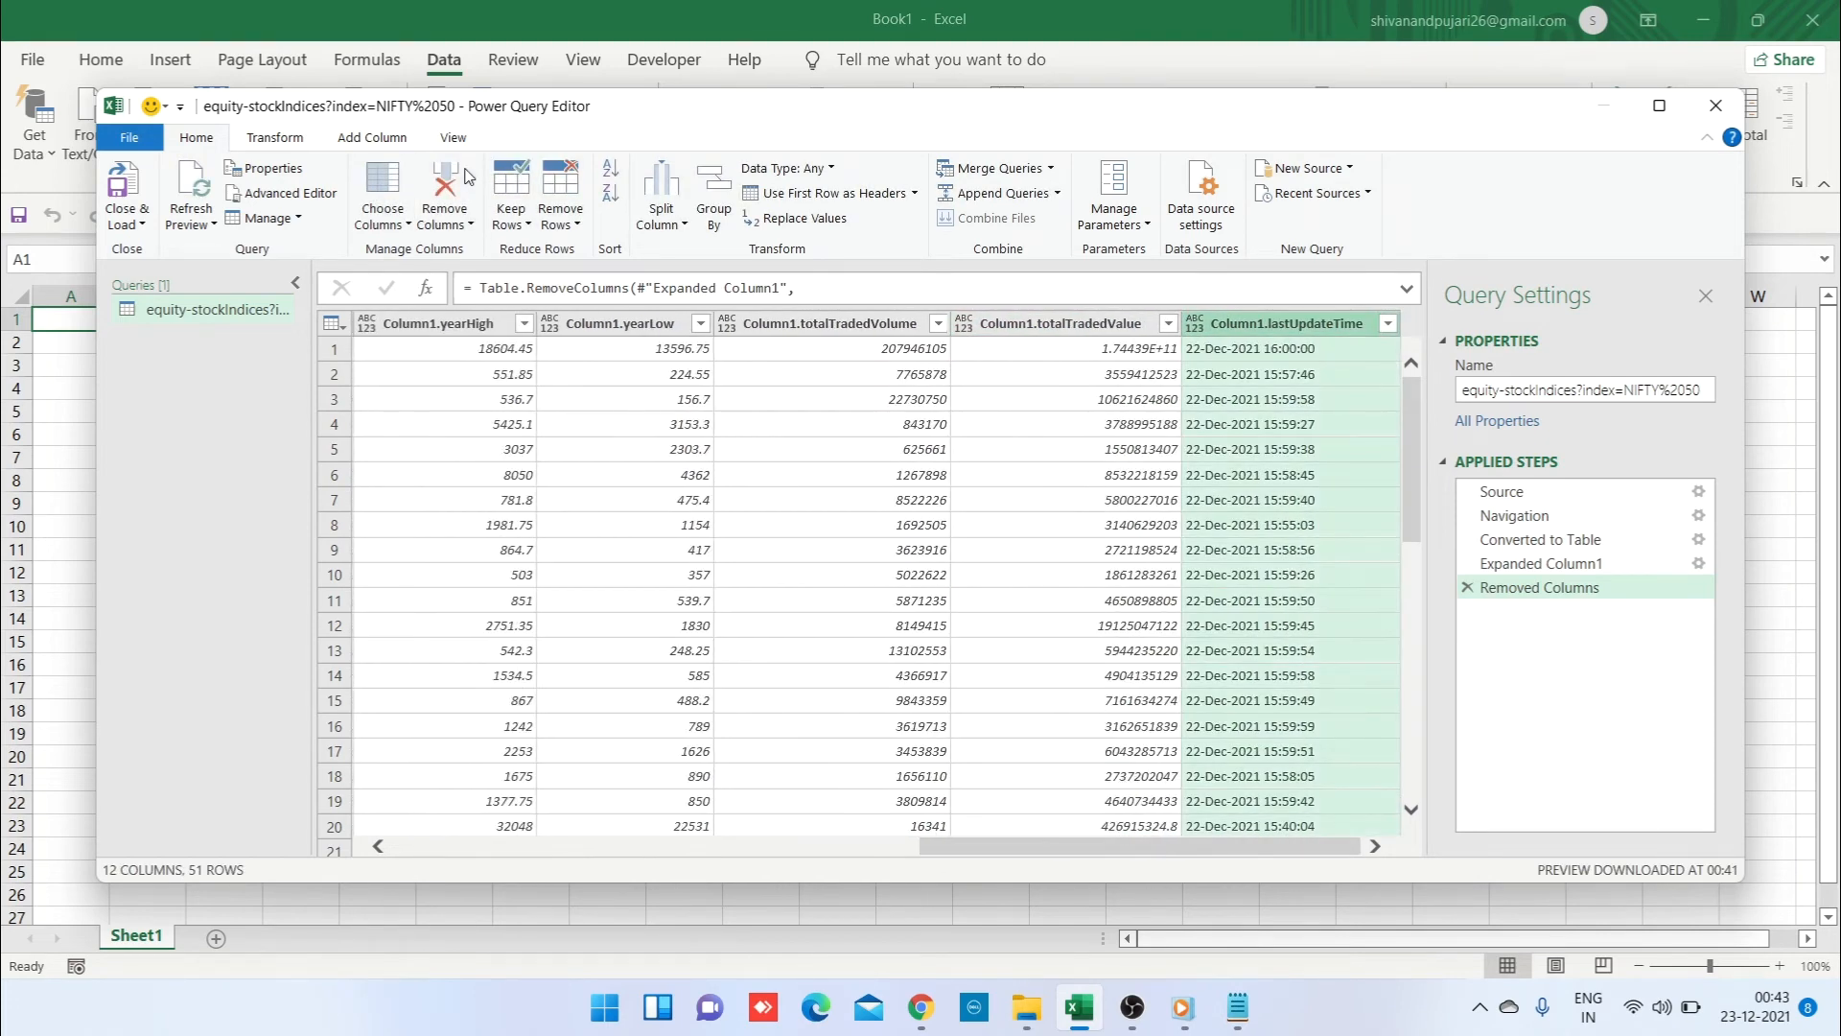
left_click(467, 176)
left_click(467, 175)
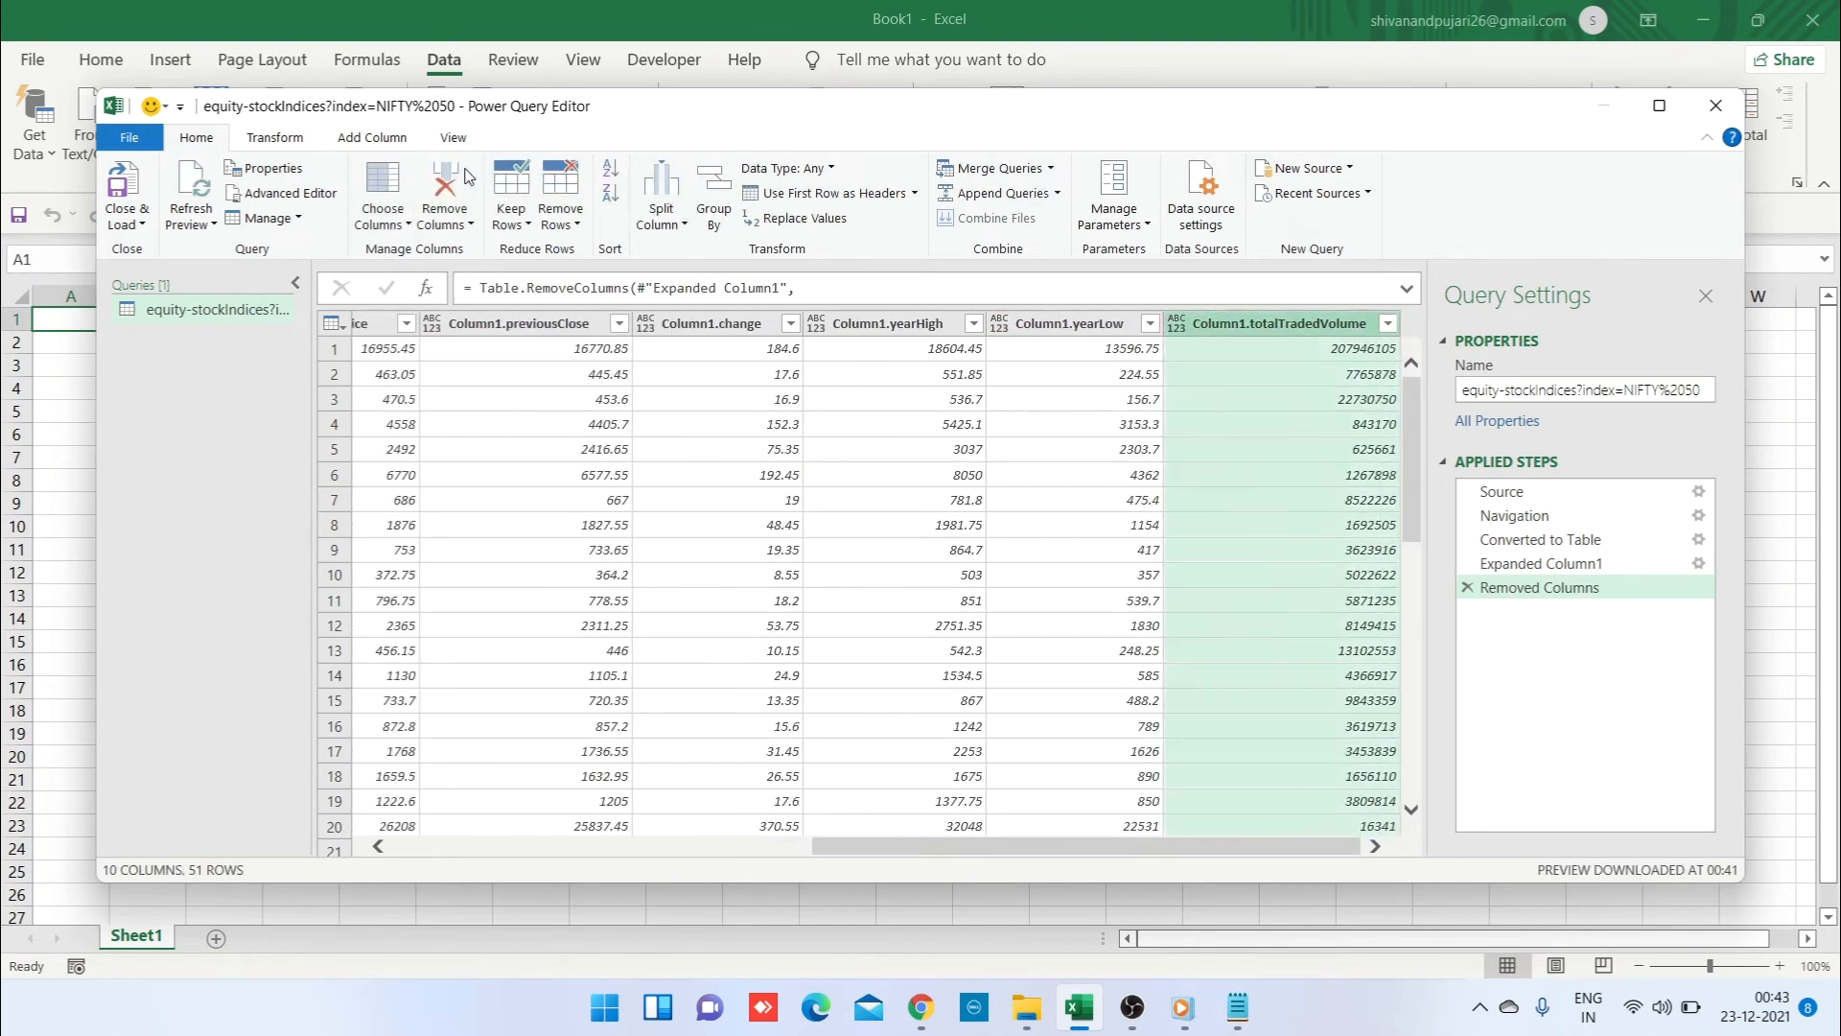
left_click(467, 176)
left_click(467, 175)
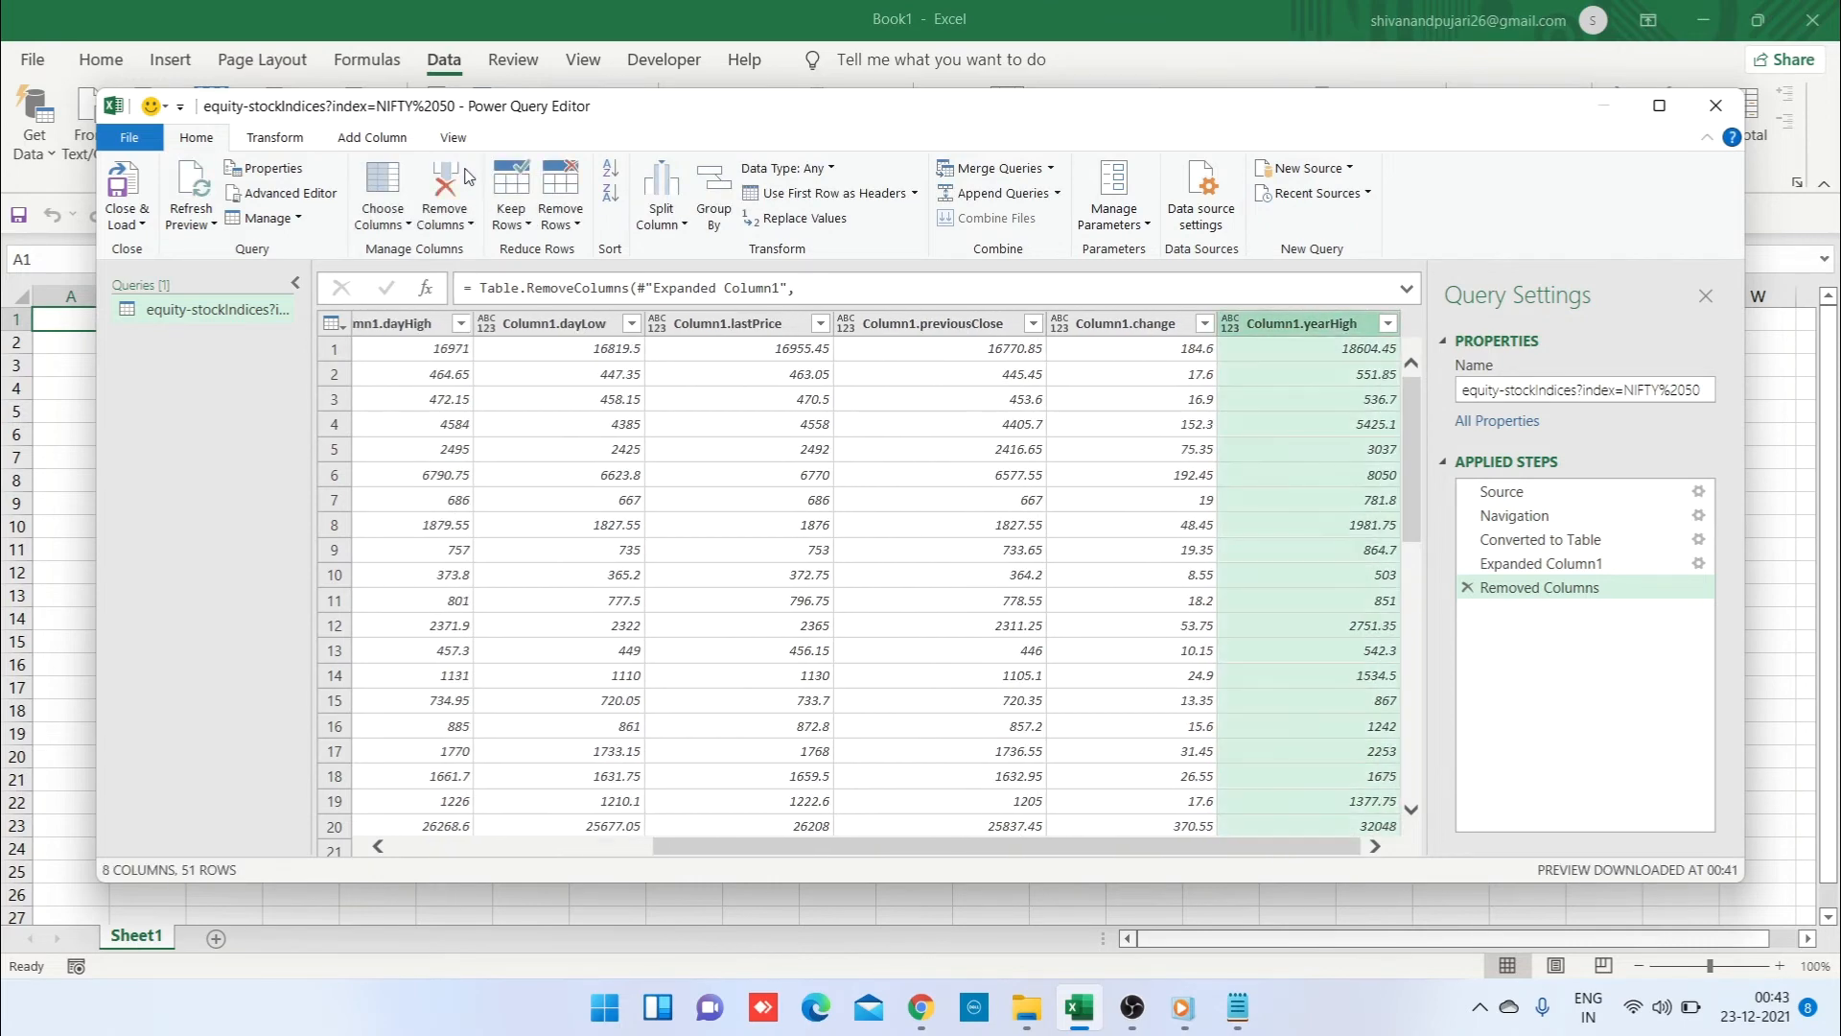
left_click(468, 176)
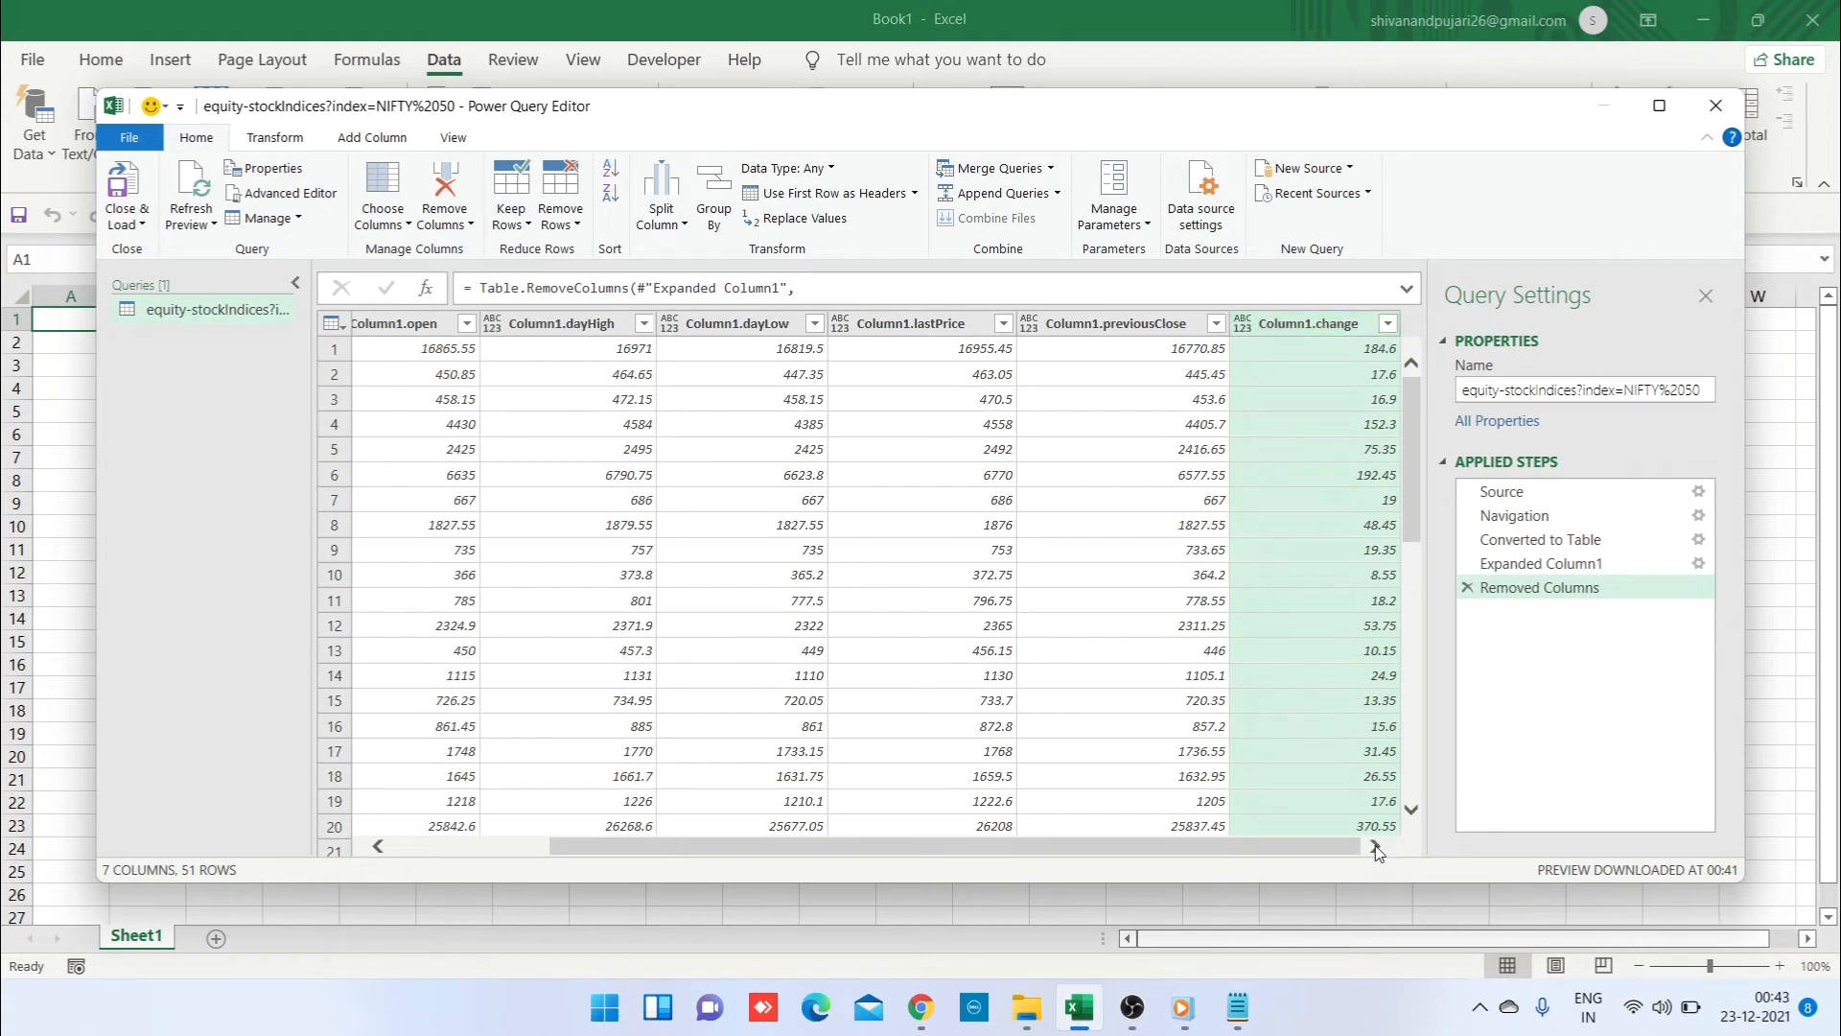
Step: Check the remaining columns from Column1.symbol onward and load the query result into a new worksheet
left_click(375, 847)
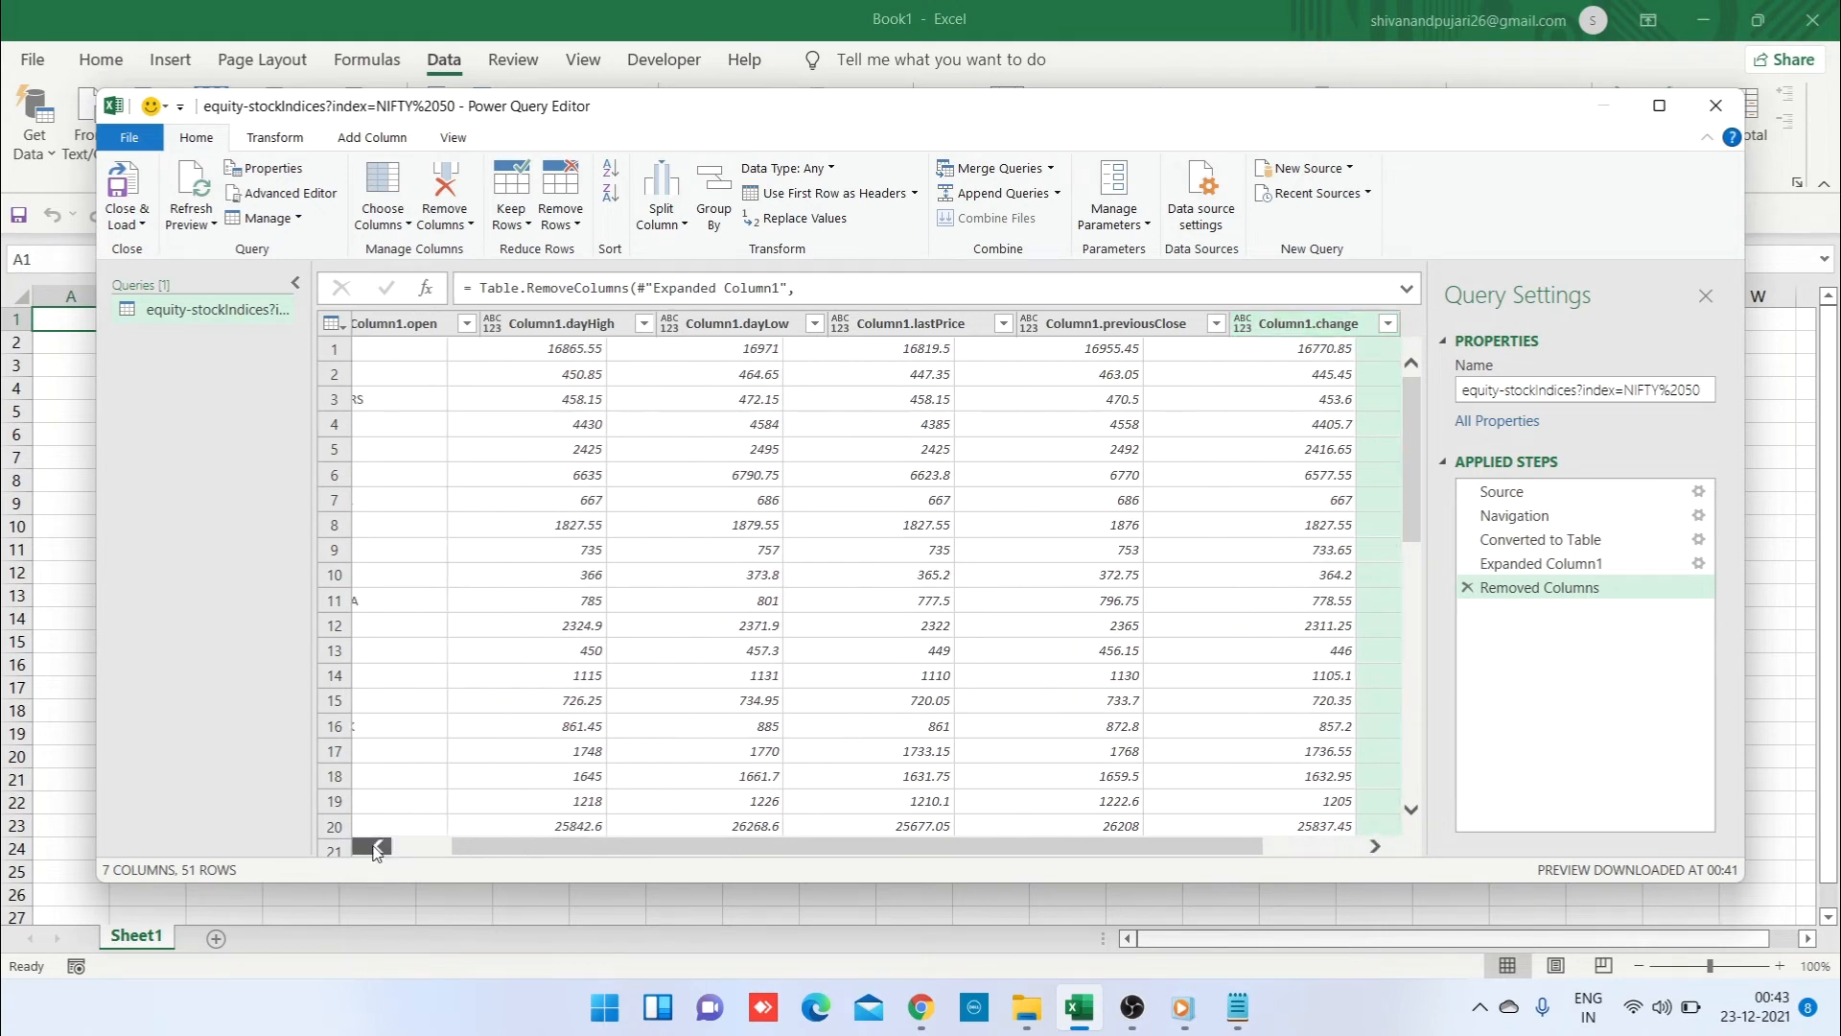
left_click(376, 847)
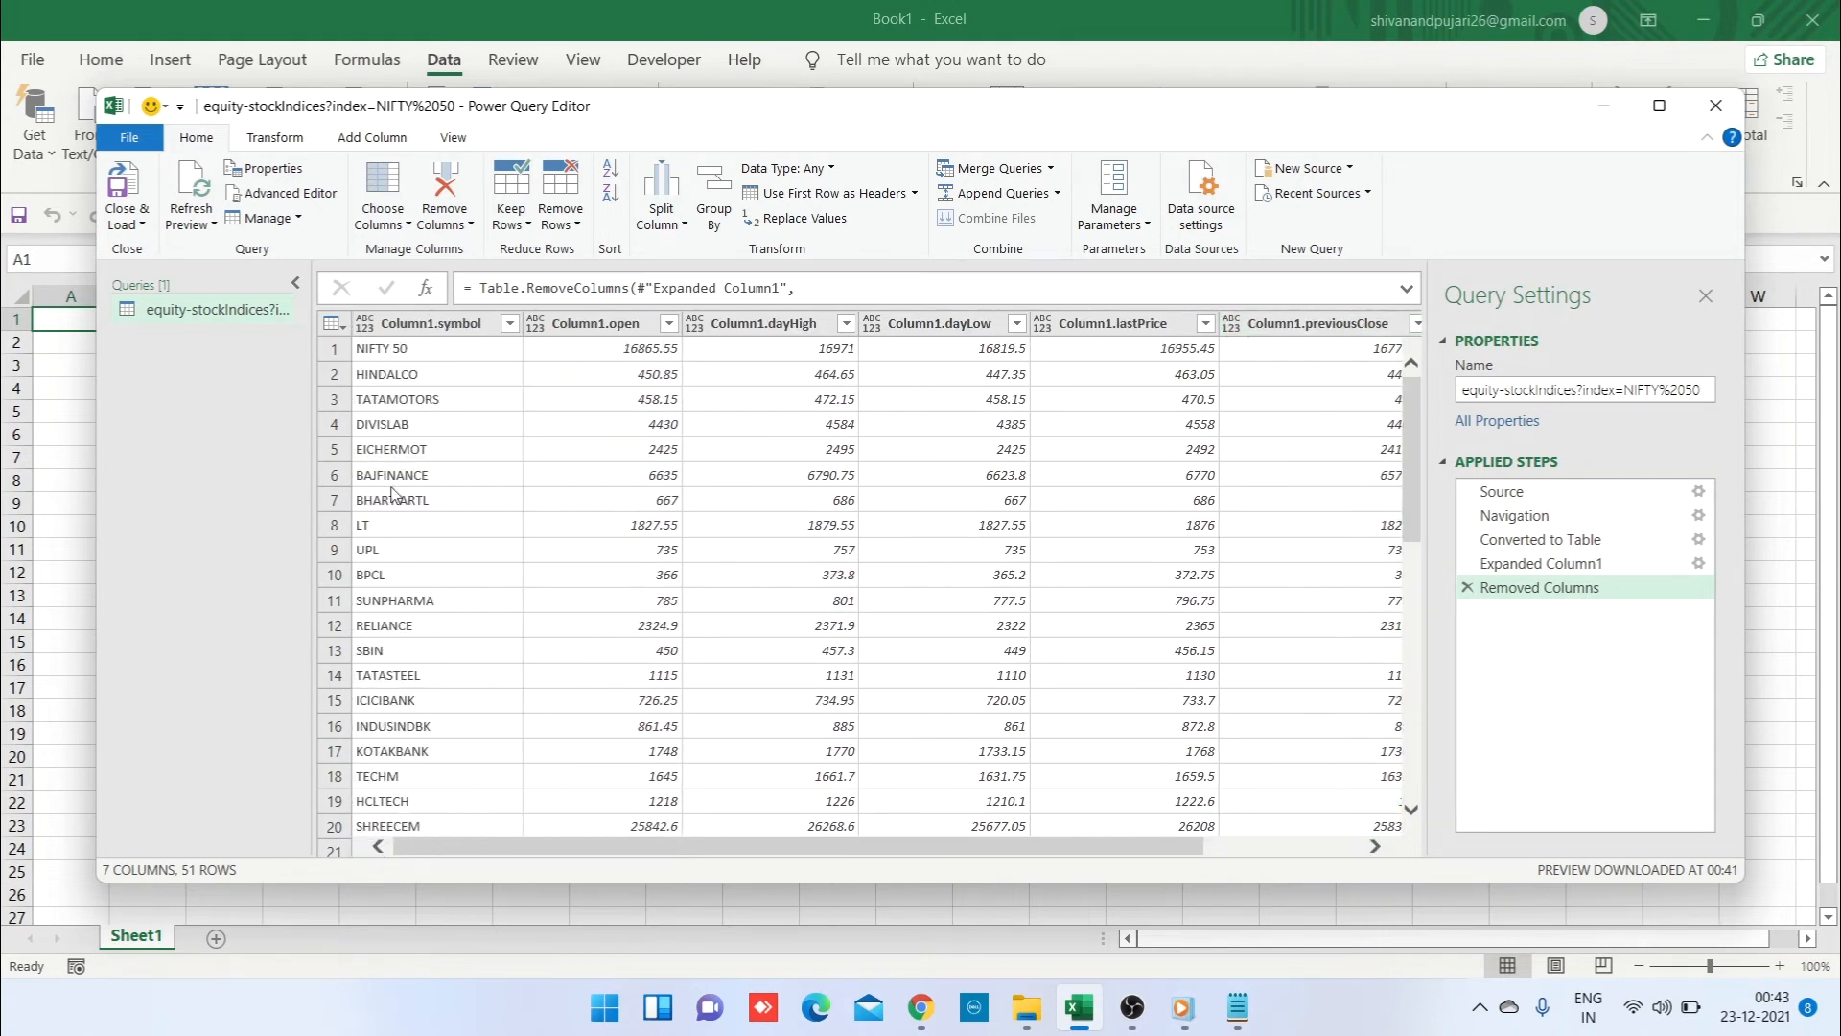
left_click(476, 402)
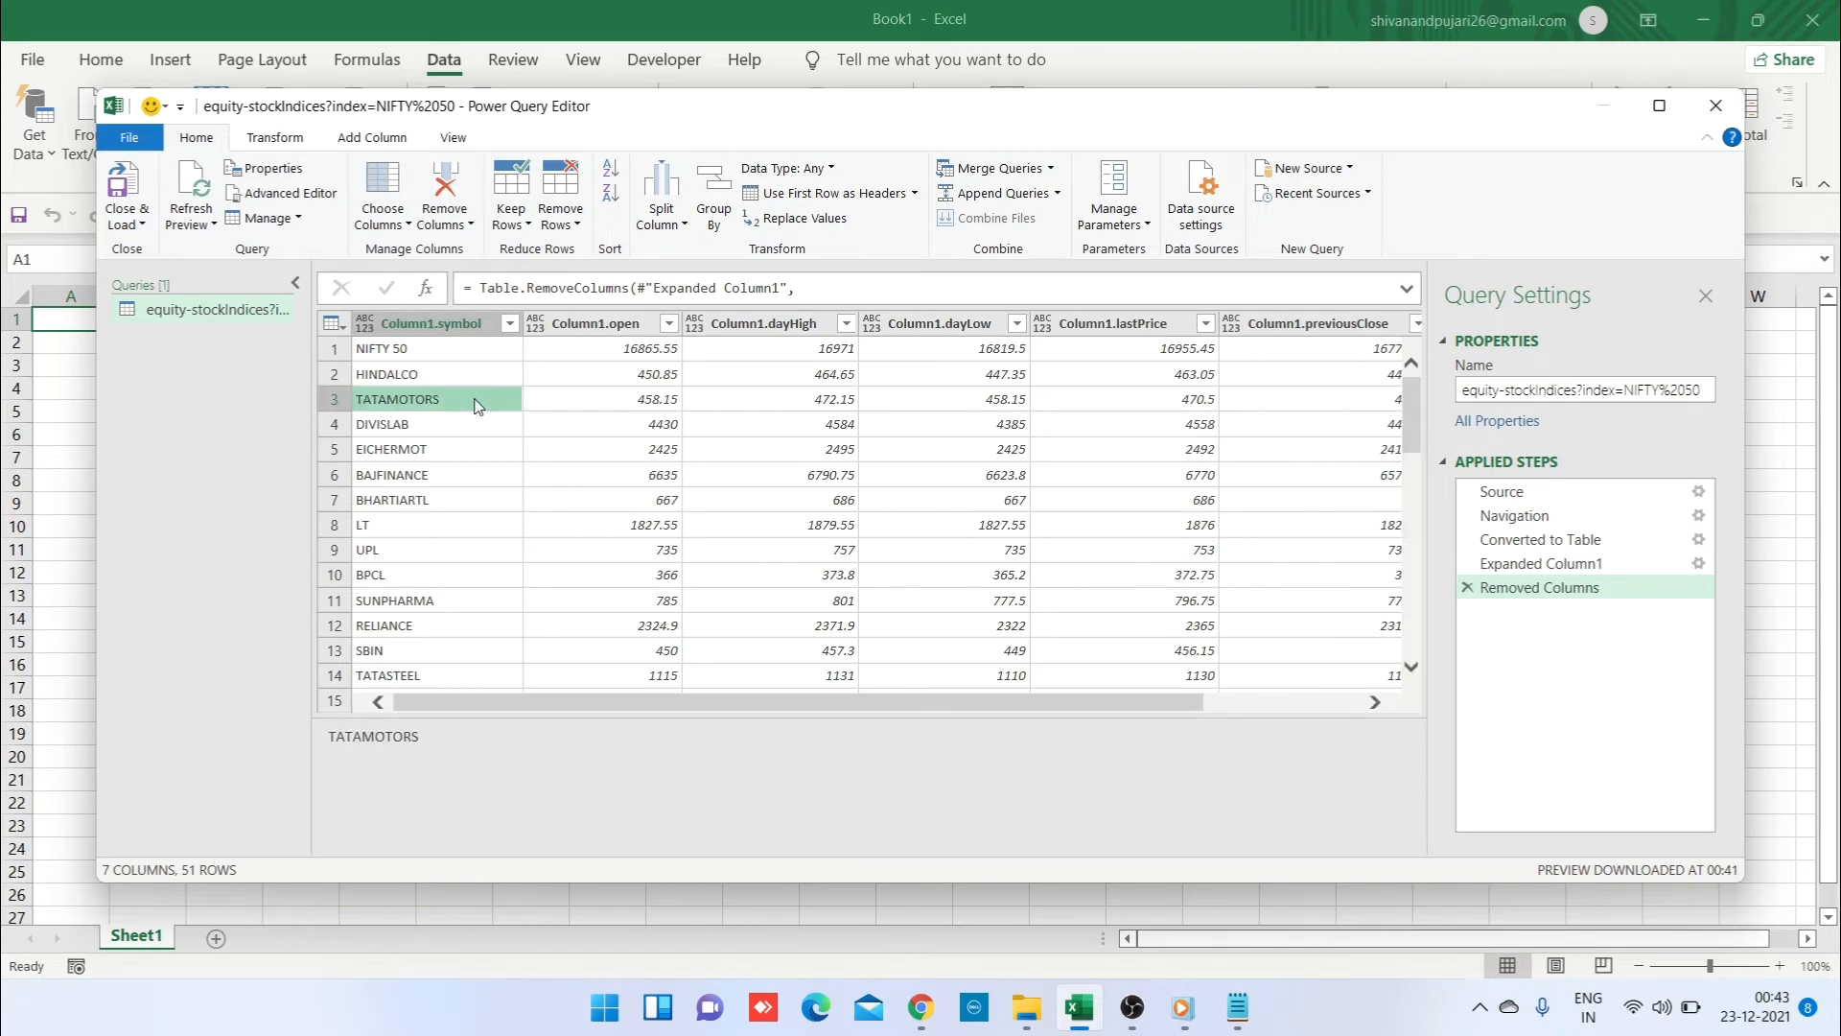
left_click(131, 184)
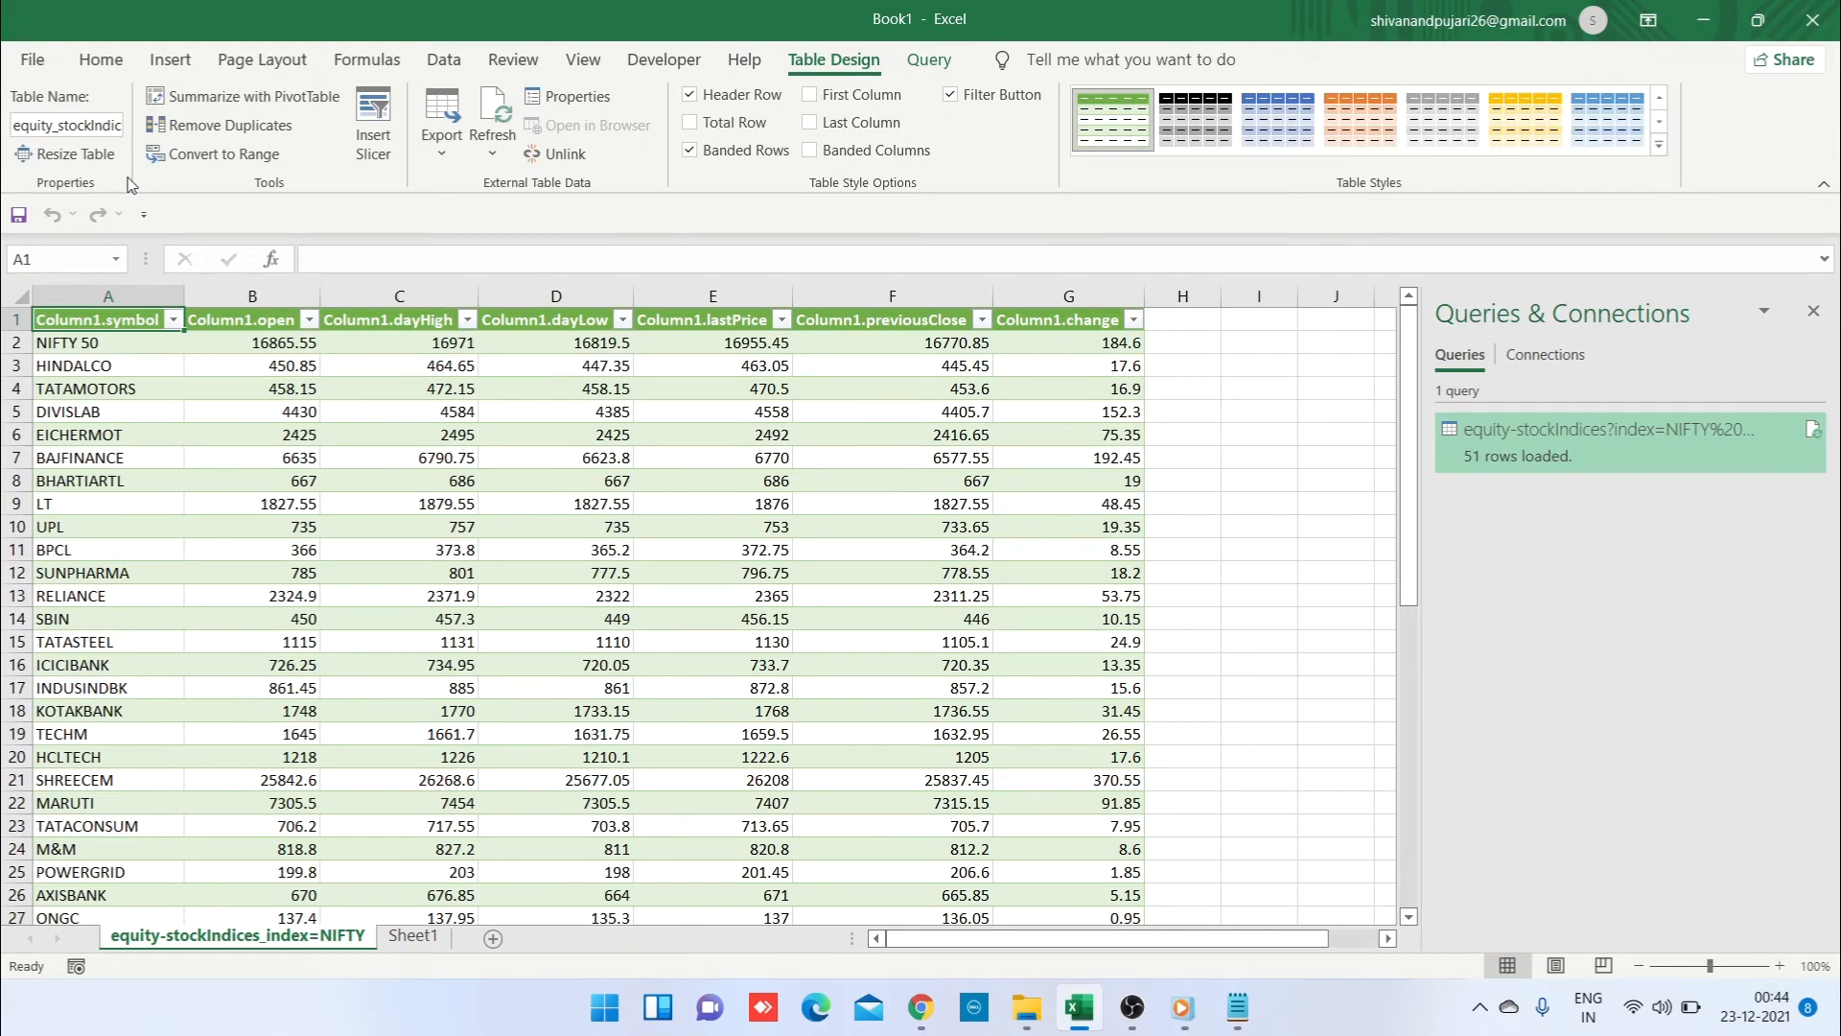
Step: Center the contents of the whole loaded stock table horizontally
key("ctrl+shift+End")
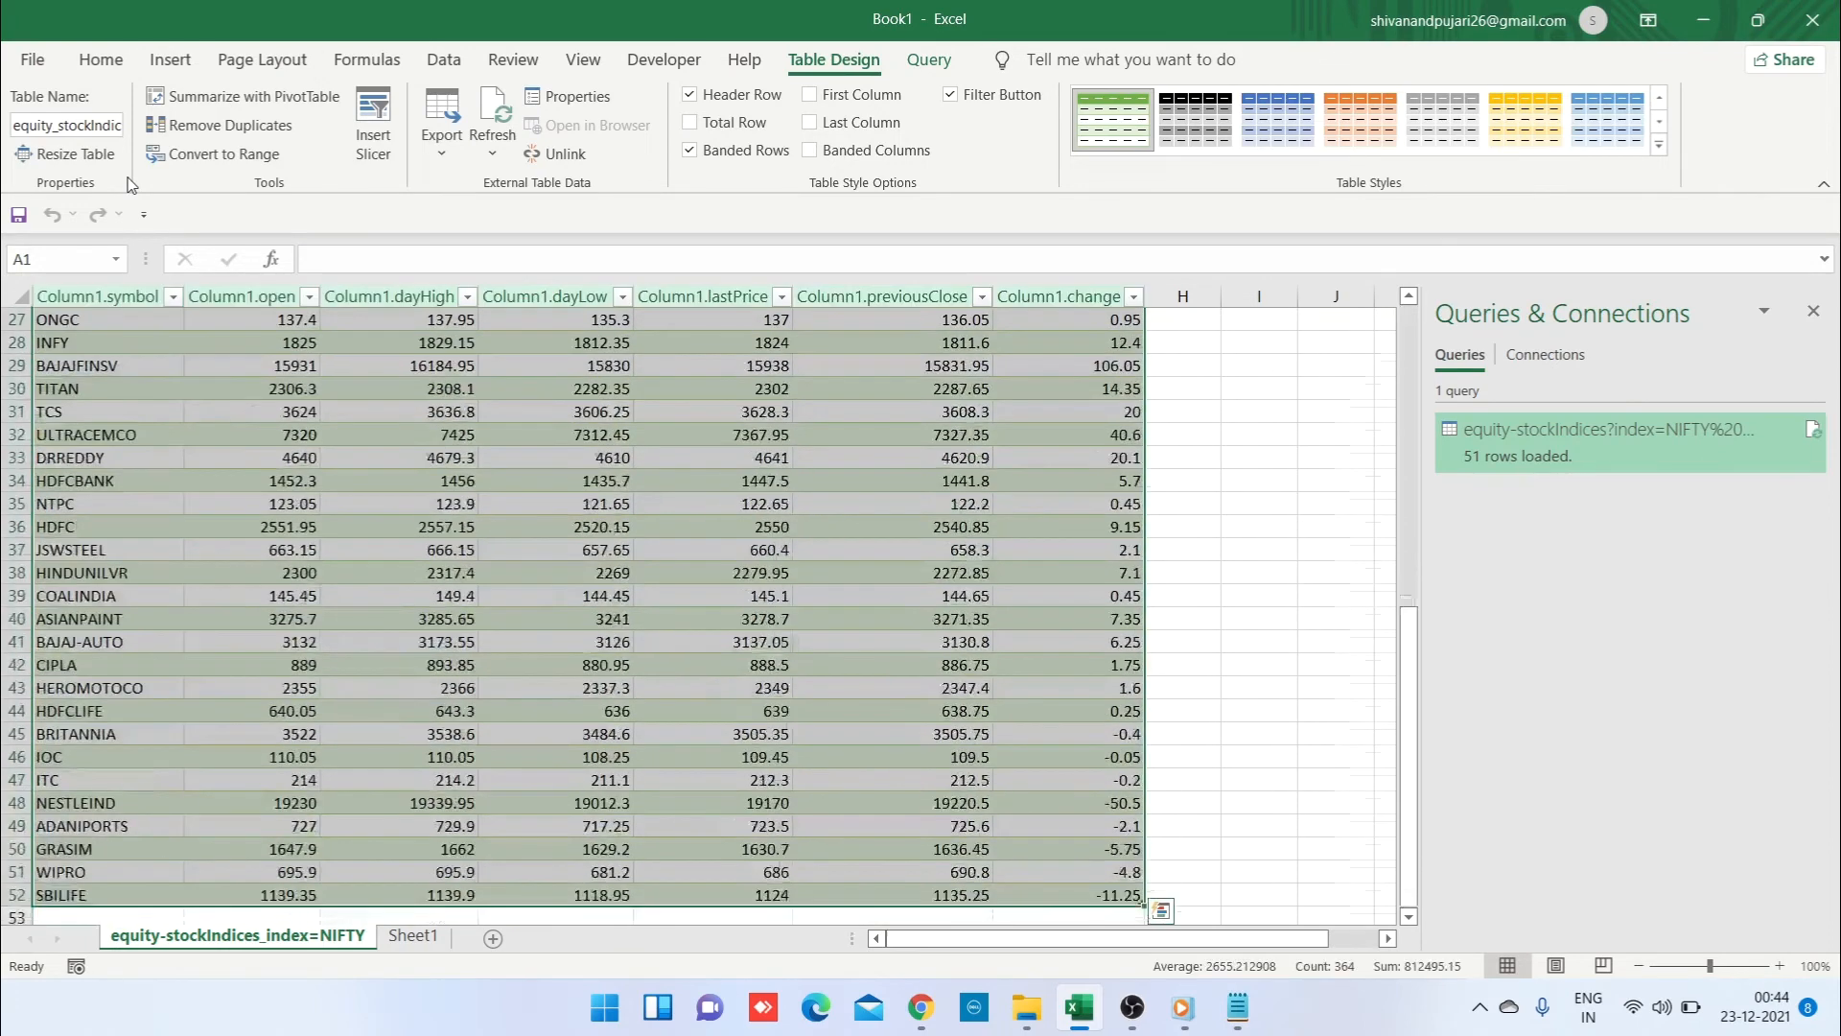
key("alt+h")
key("c")
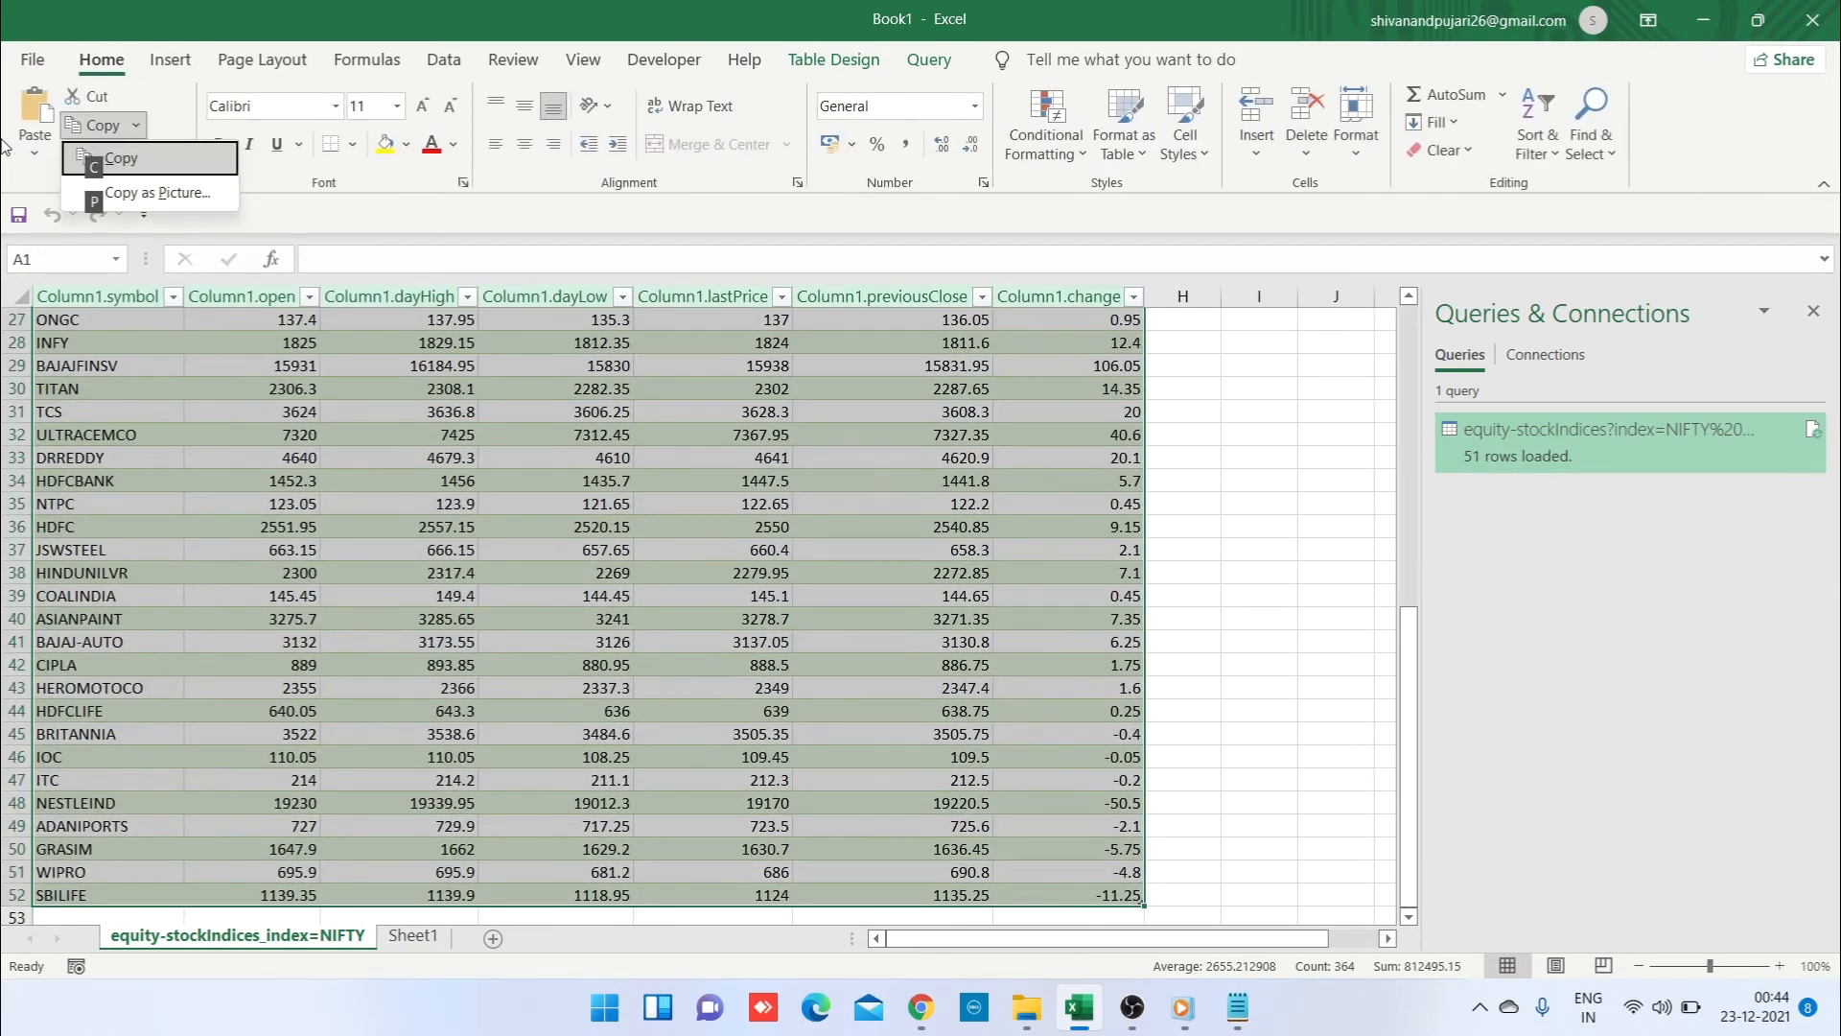
key("c")
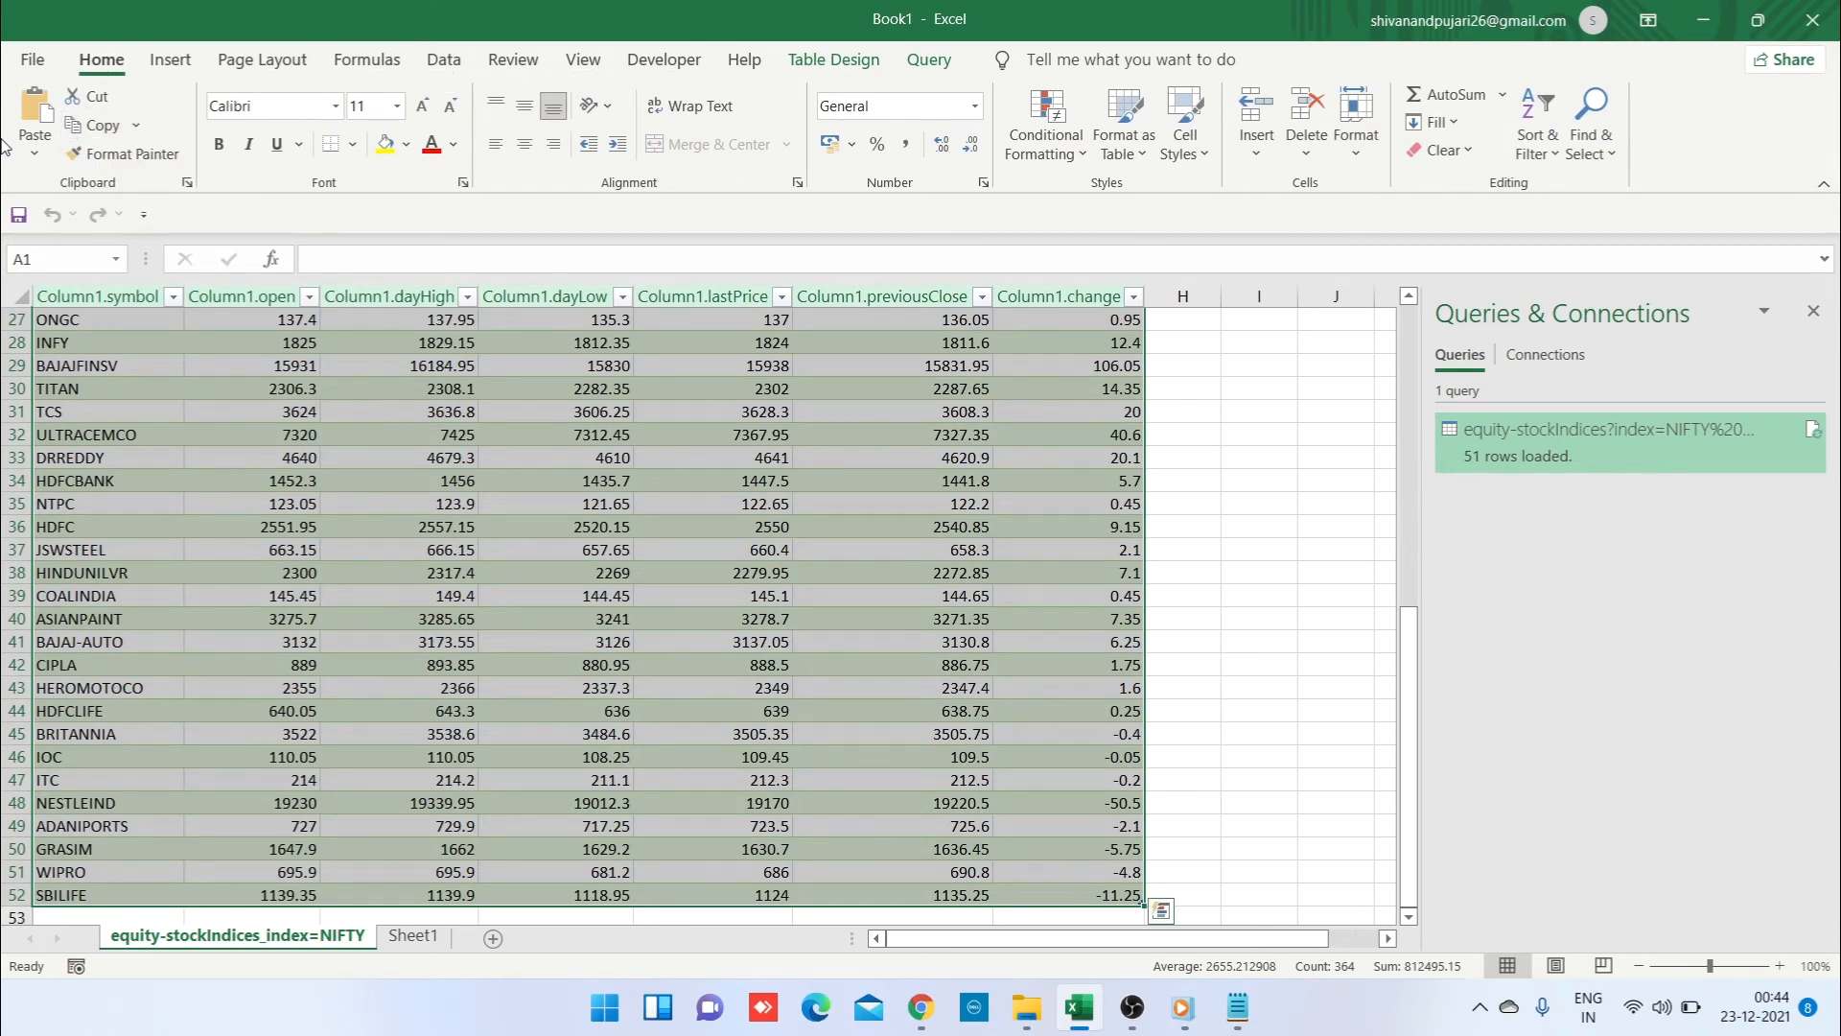
key("alt+h")
key("a")
key("c")
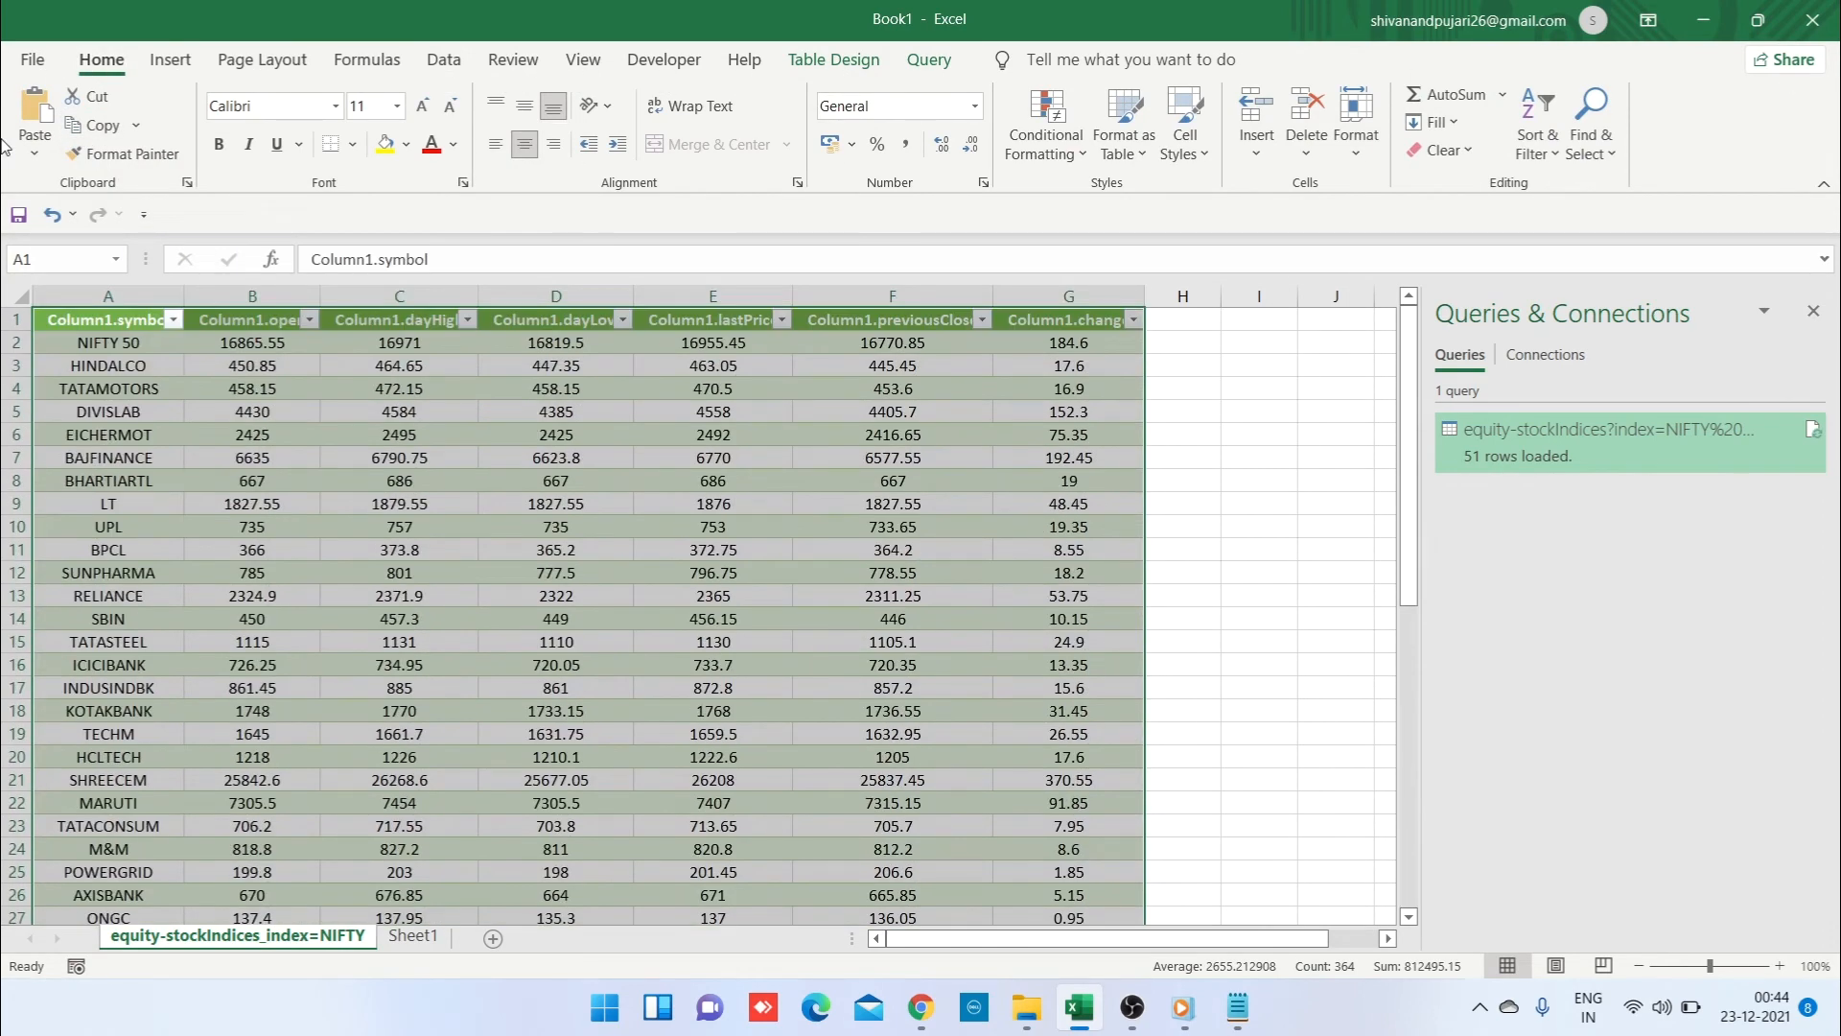
Step: Examine the stock symbols in column A down to the last row and the price columns beside them
key("ctrl+Home")
key("Down")
key("ctrl+shift+Down")
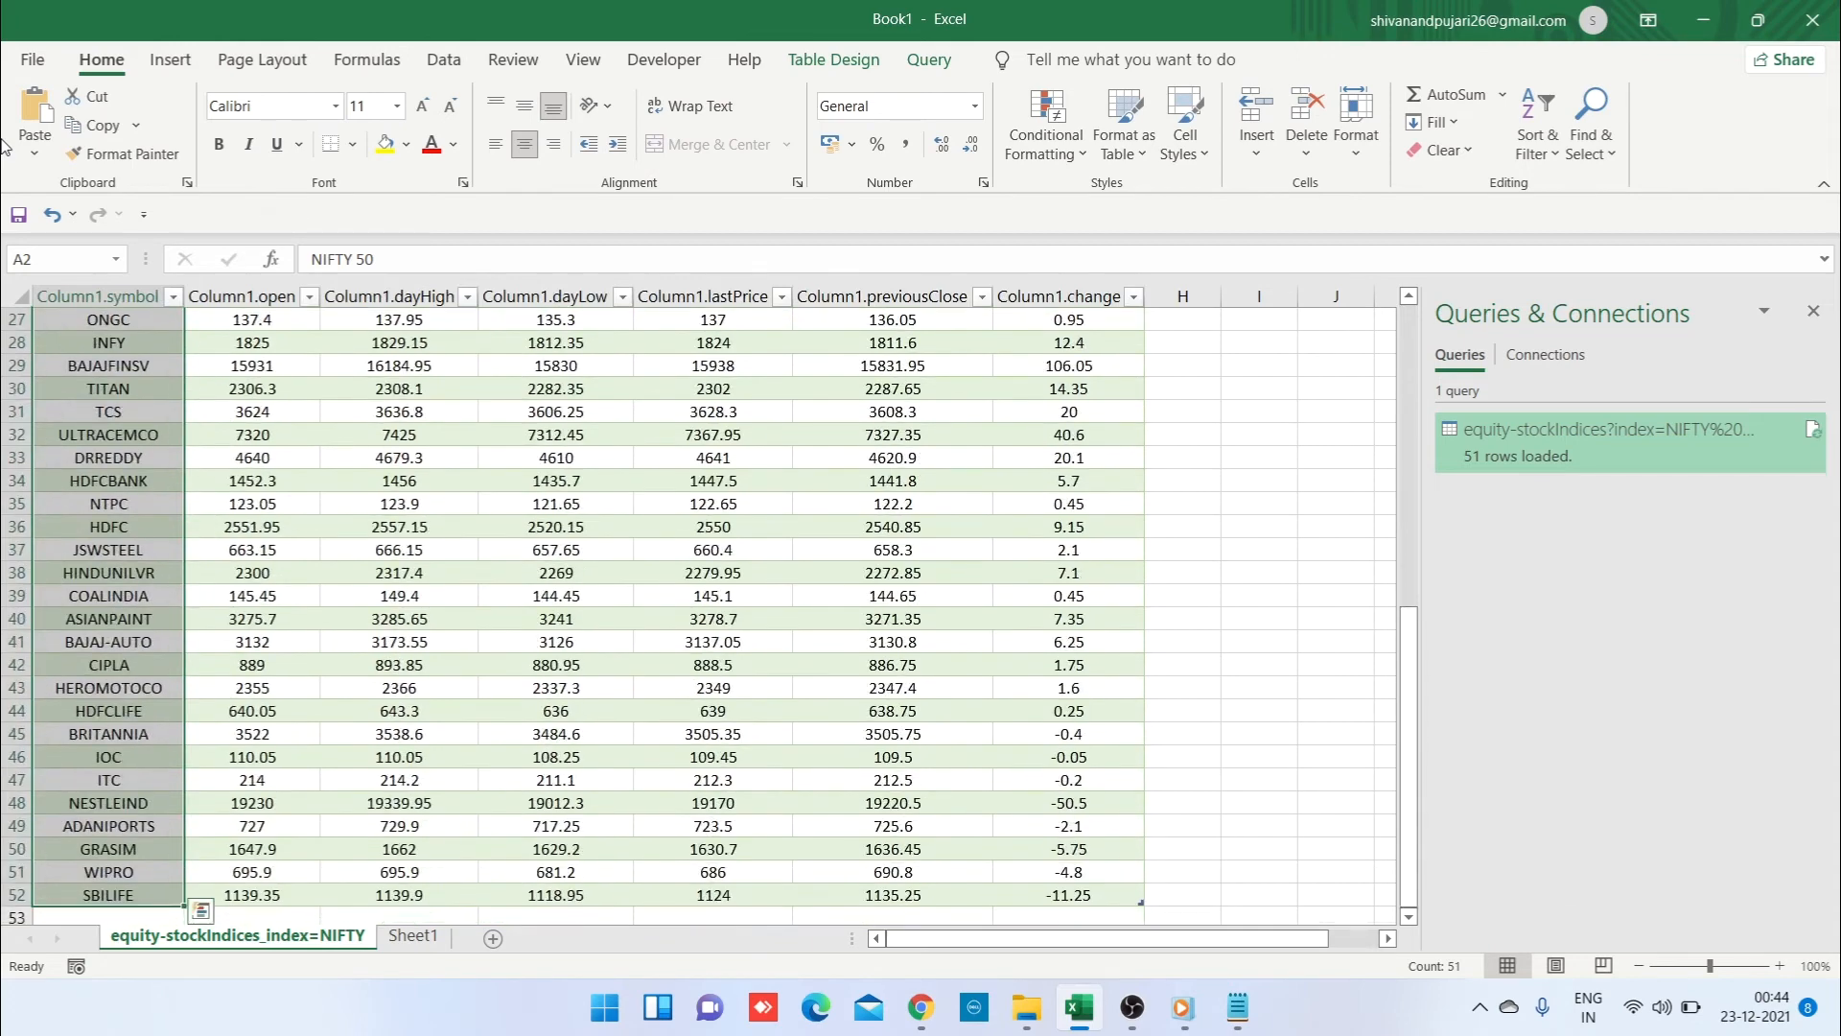
key("ctrl+Home")
key("Down")
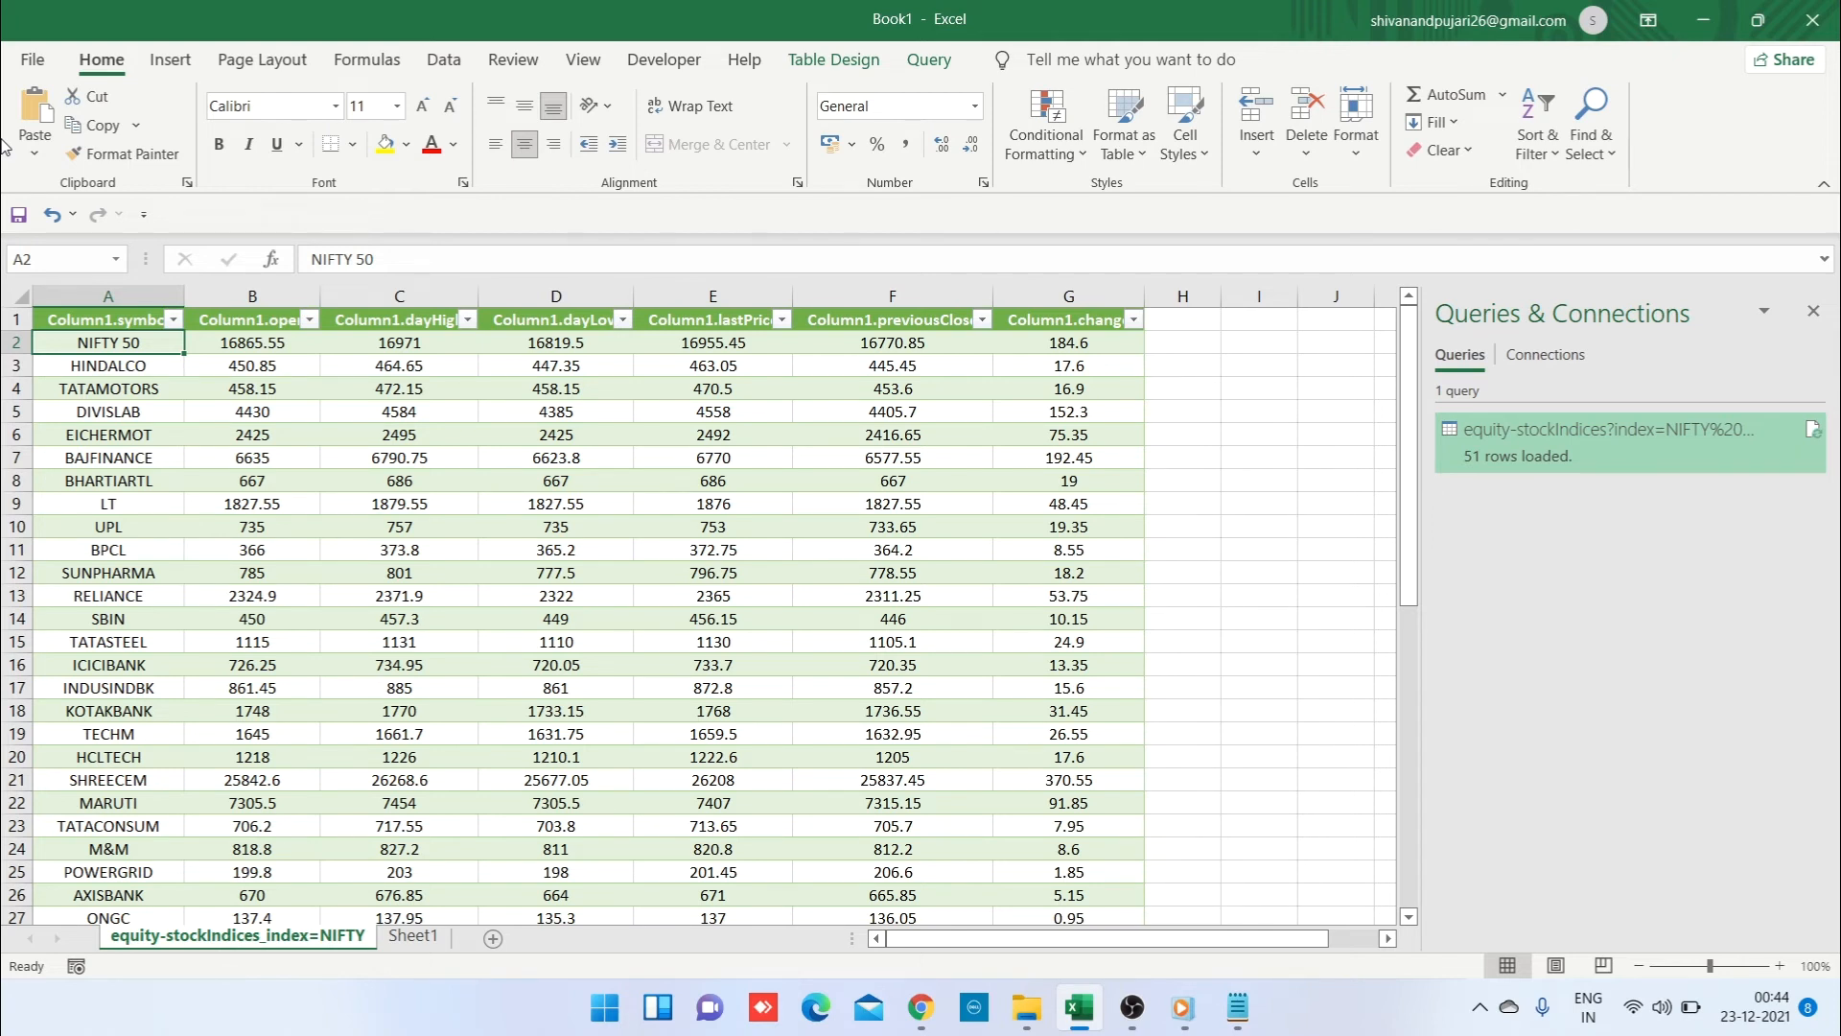
left_click(468, 403)
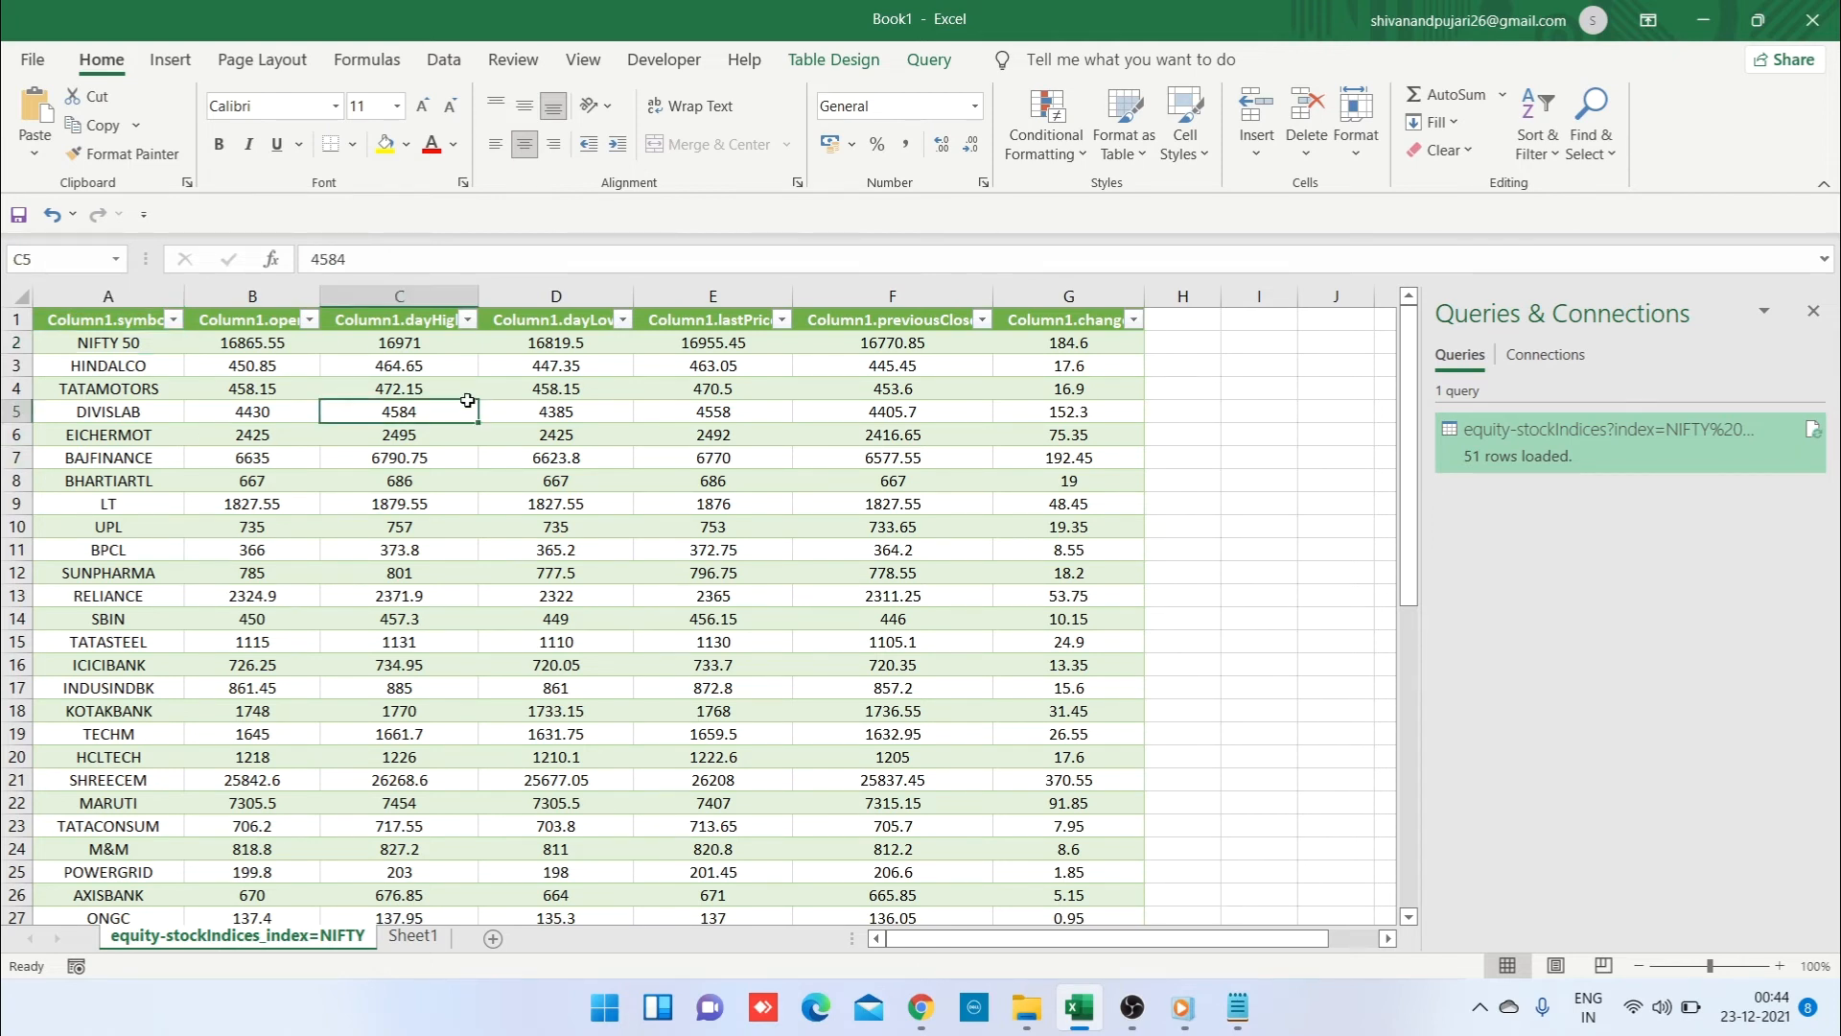
left_click(740, 407)
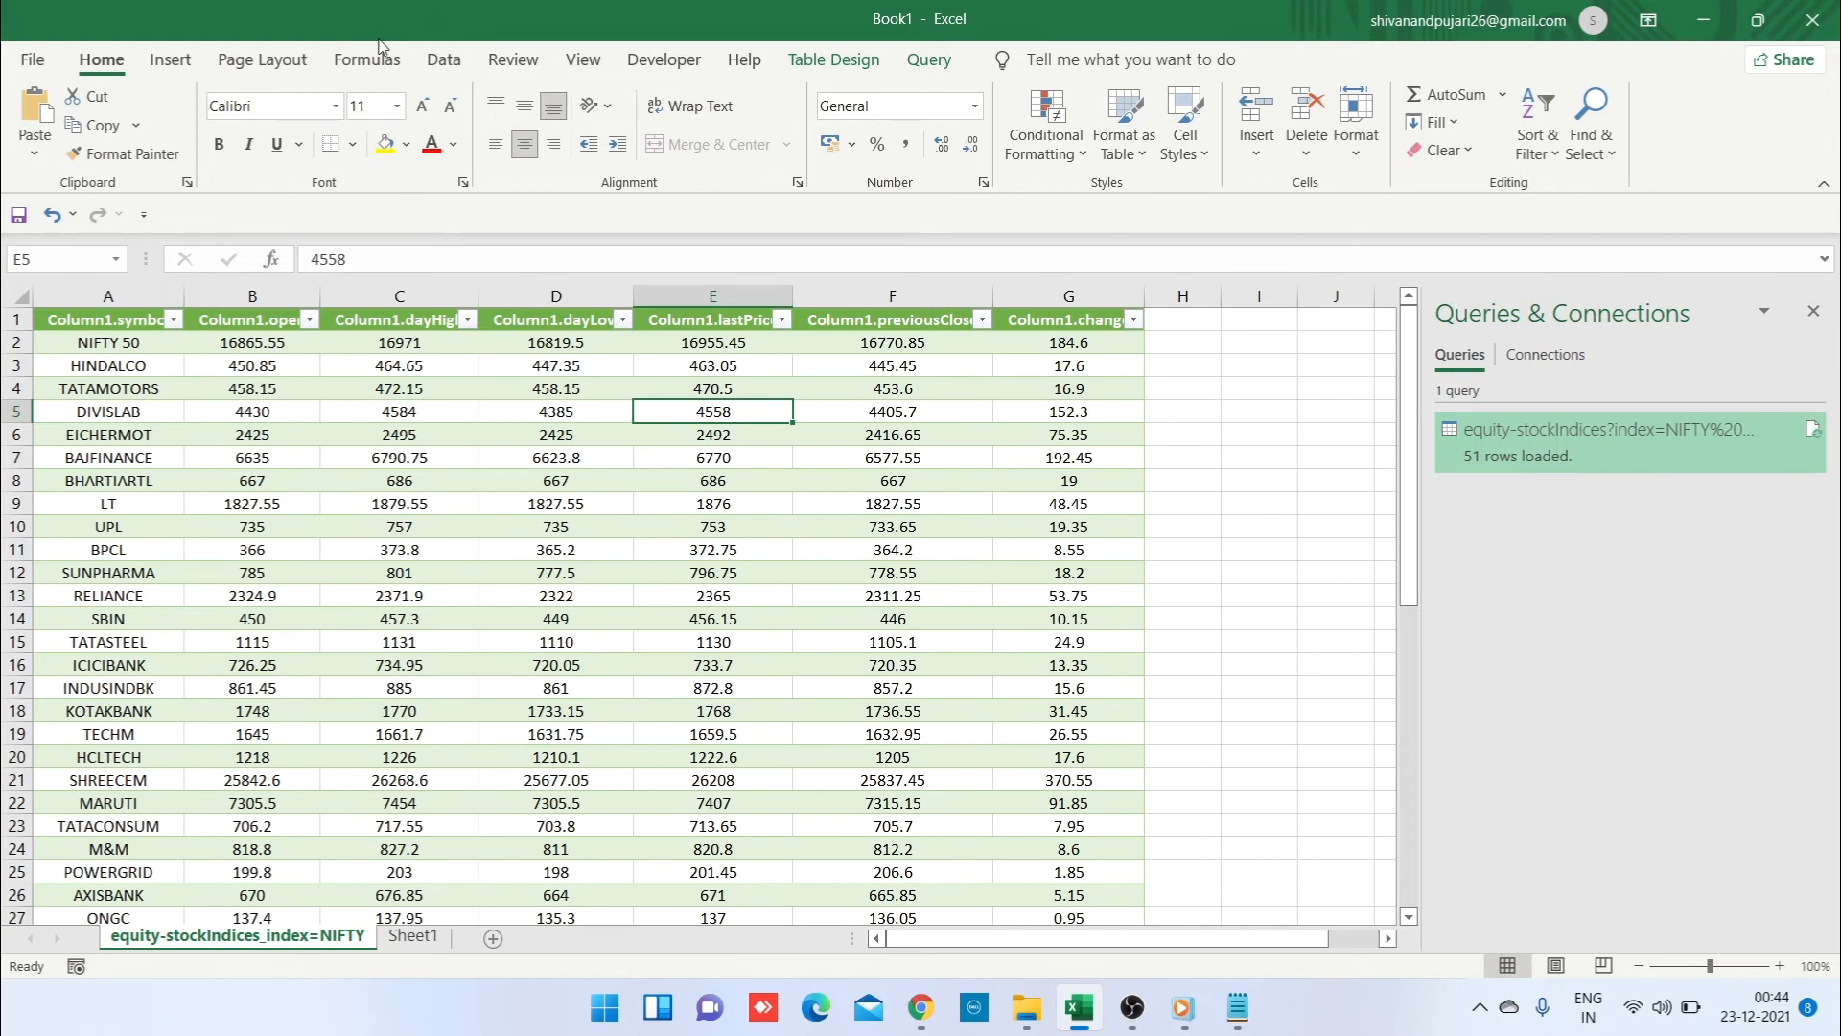
Step: Reopen the equity-stockIndices query in the Power Query Editor for viewing, close it and return to cell A1
left_click(444, 59)
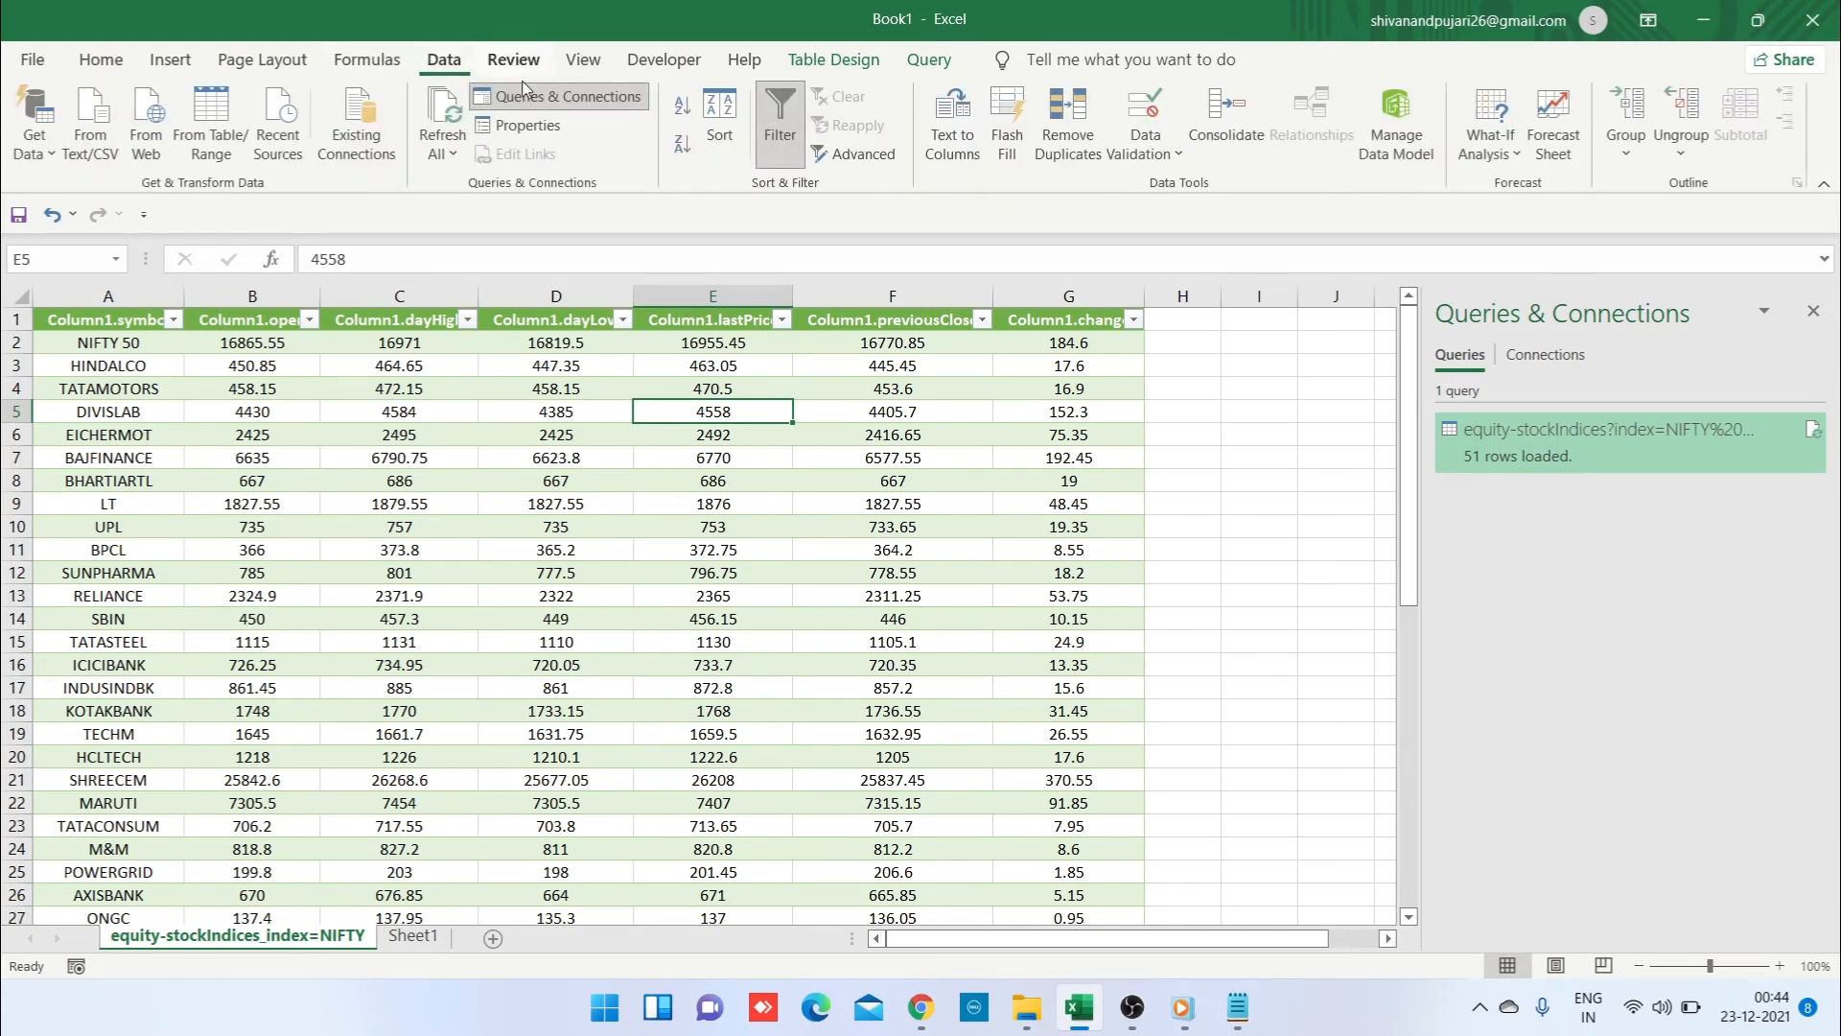
left_click(564, 100)
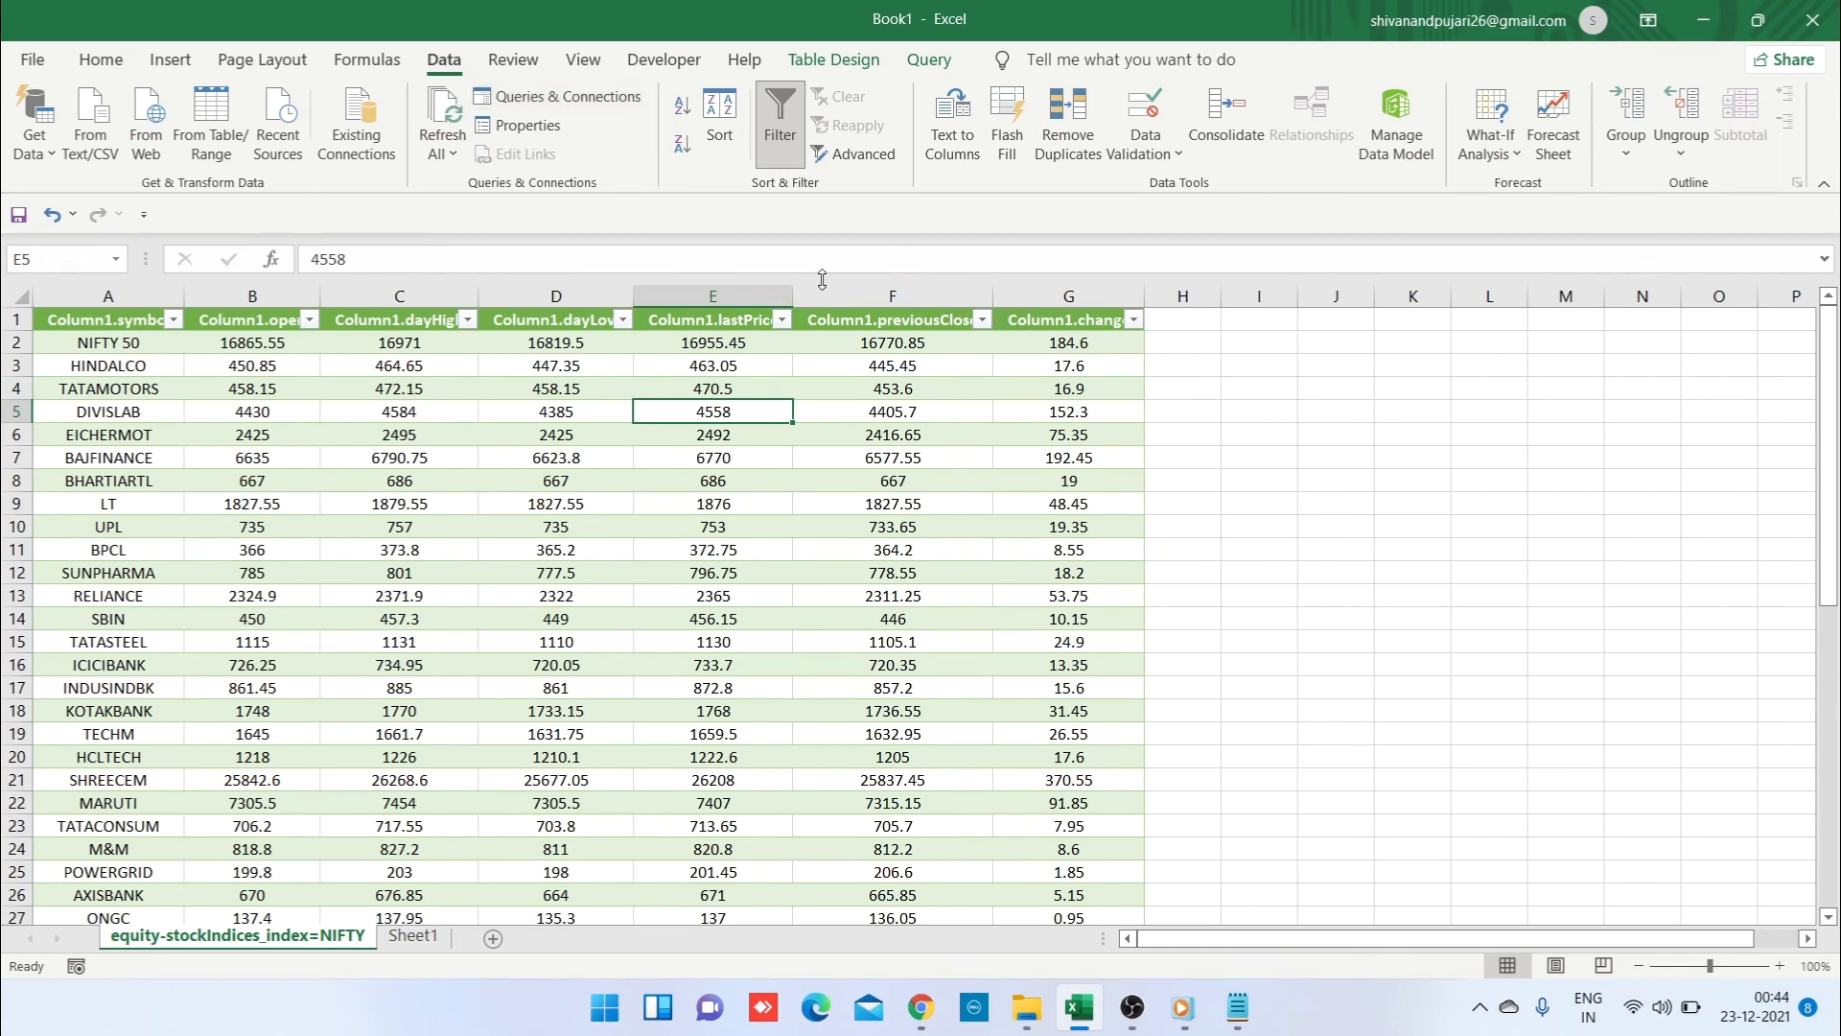
left_click(524, 100)
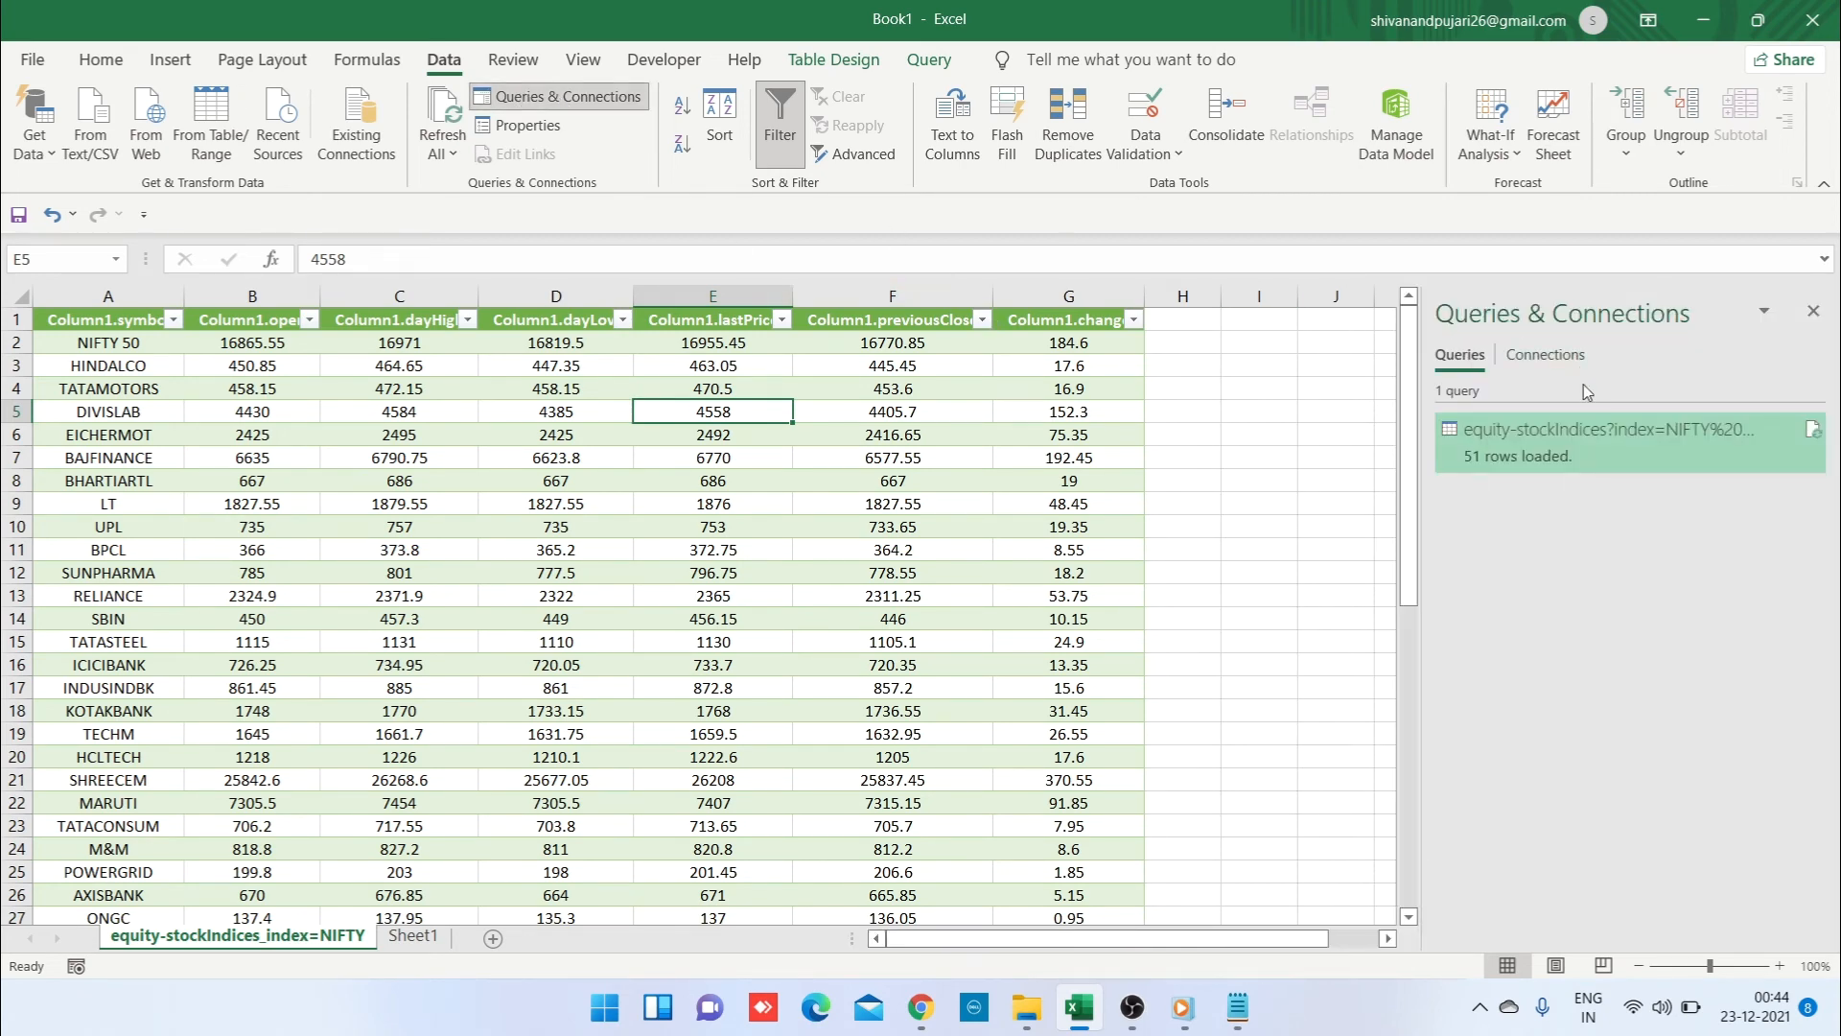
double_click(1596, 436)
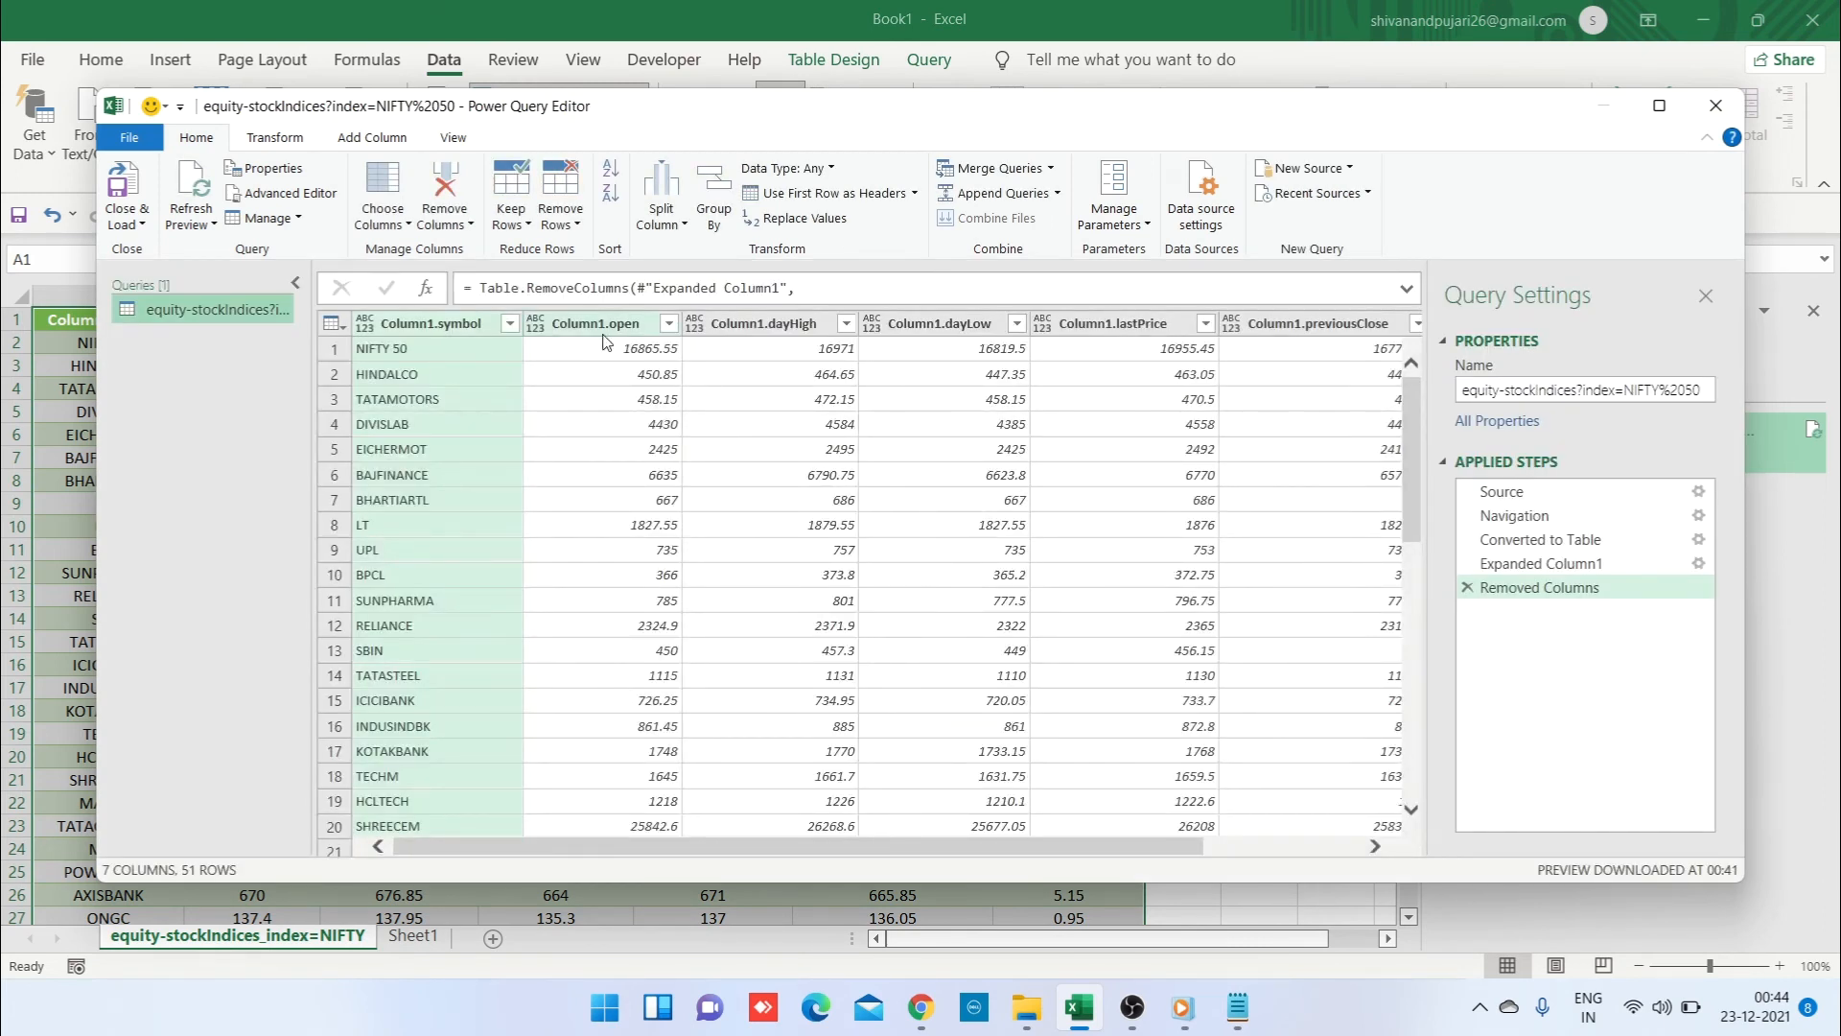
left_click(1710, 117)
left_click(716, 479)
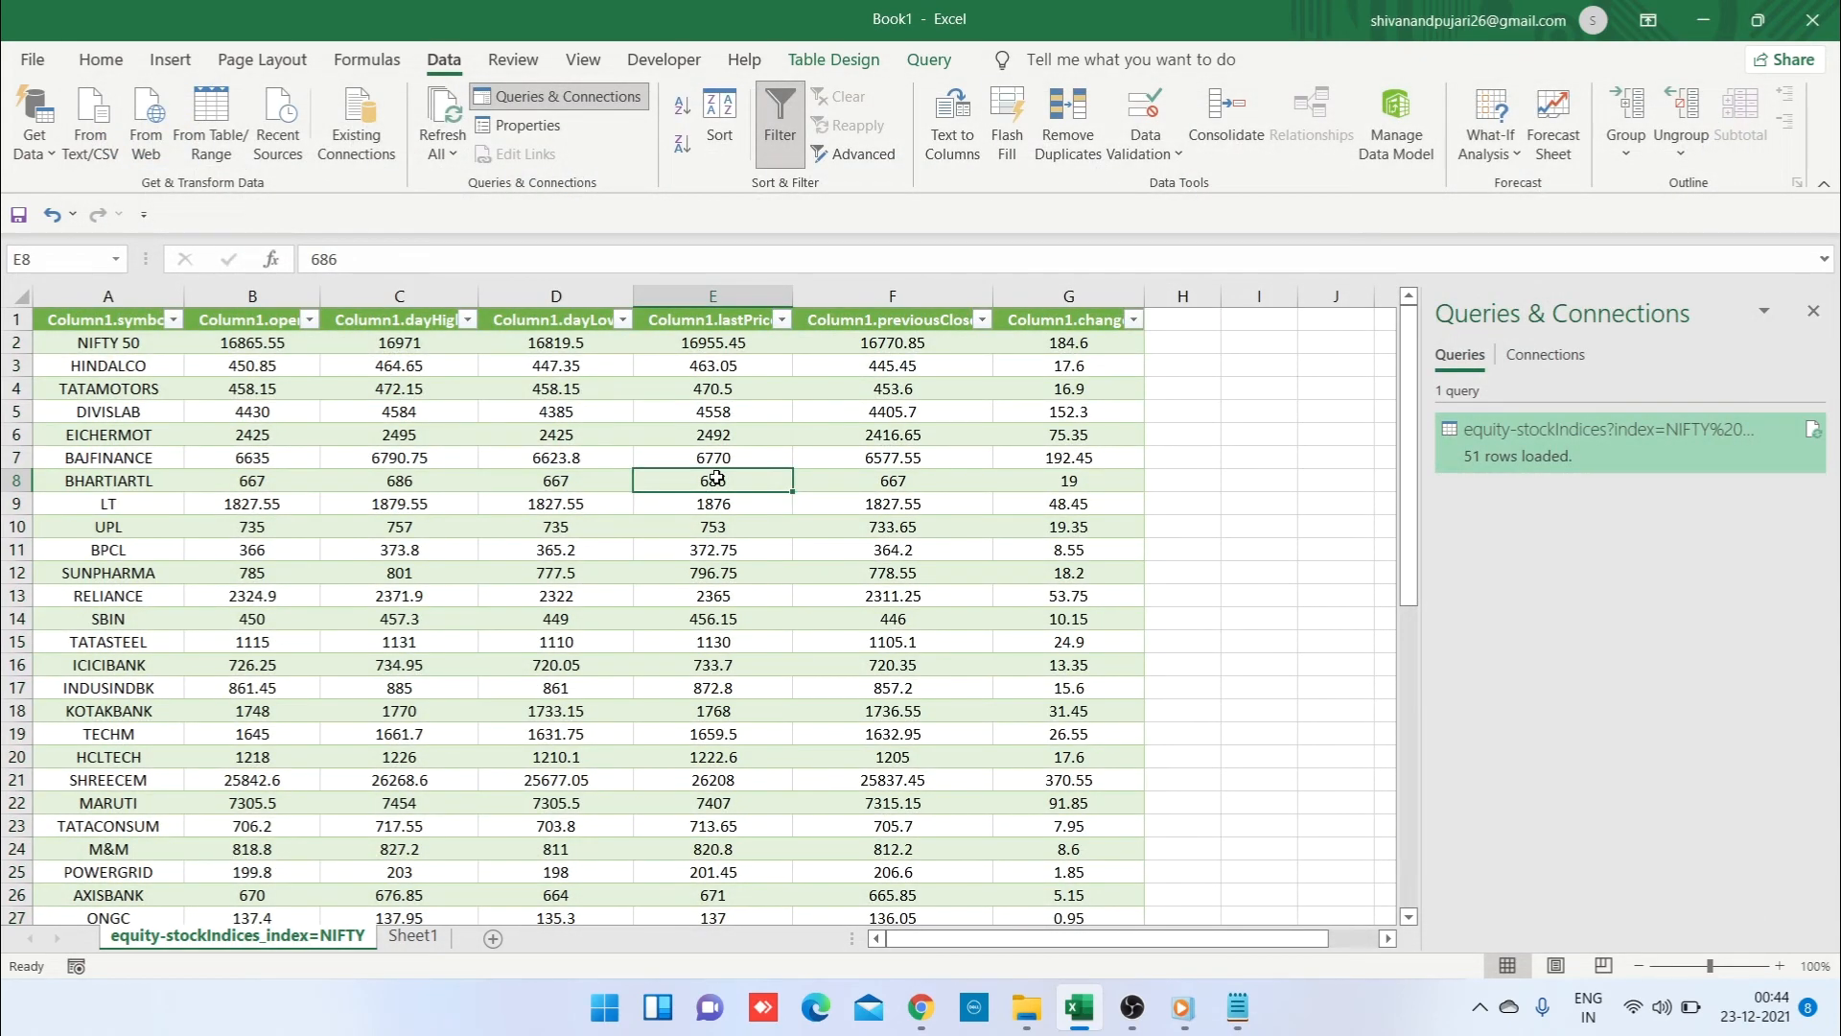
key("ctrl+Up")
key("ctrl+Left")
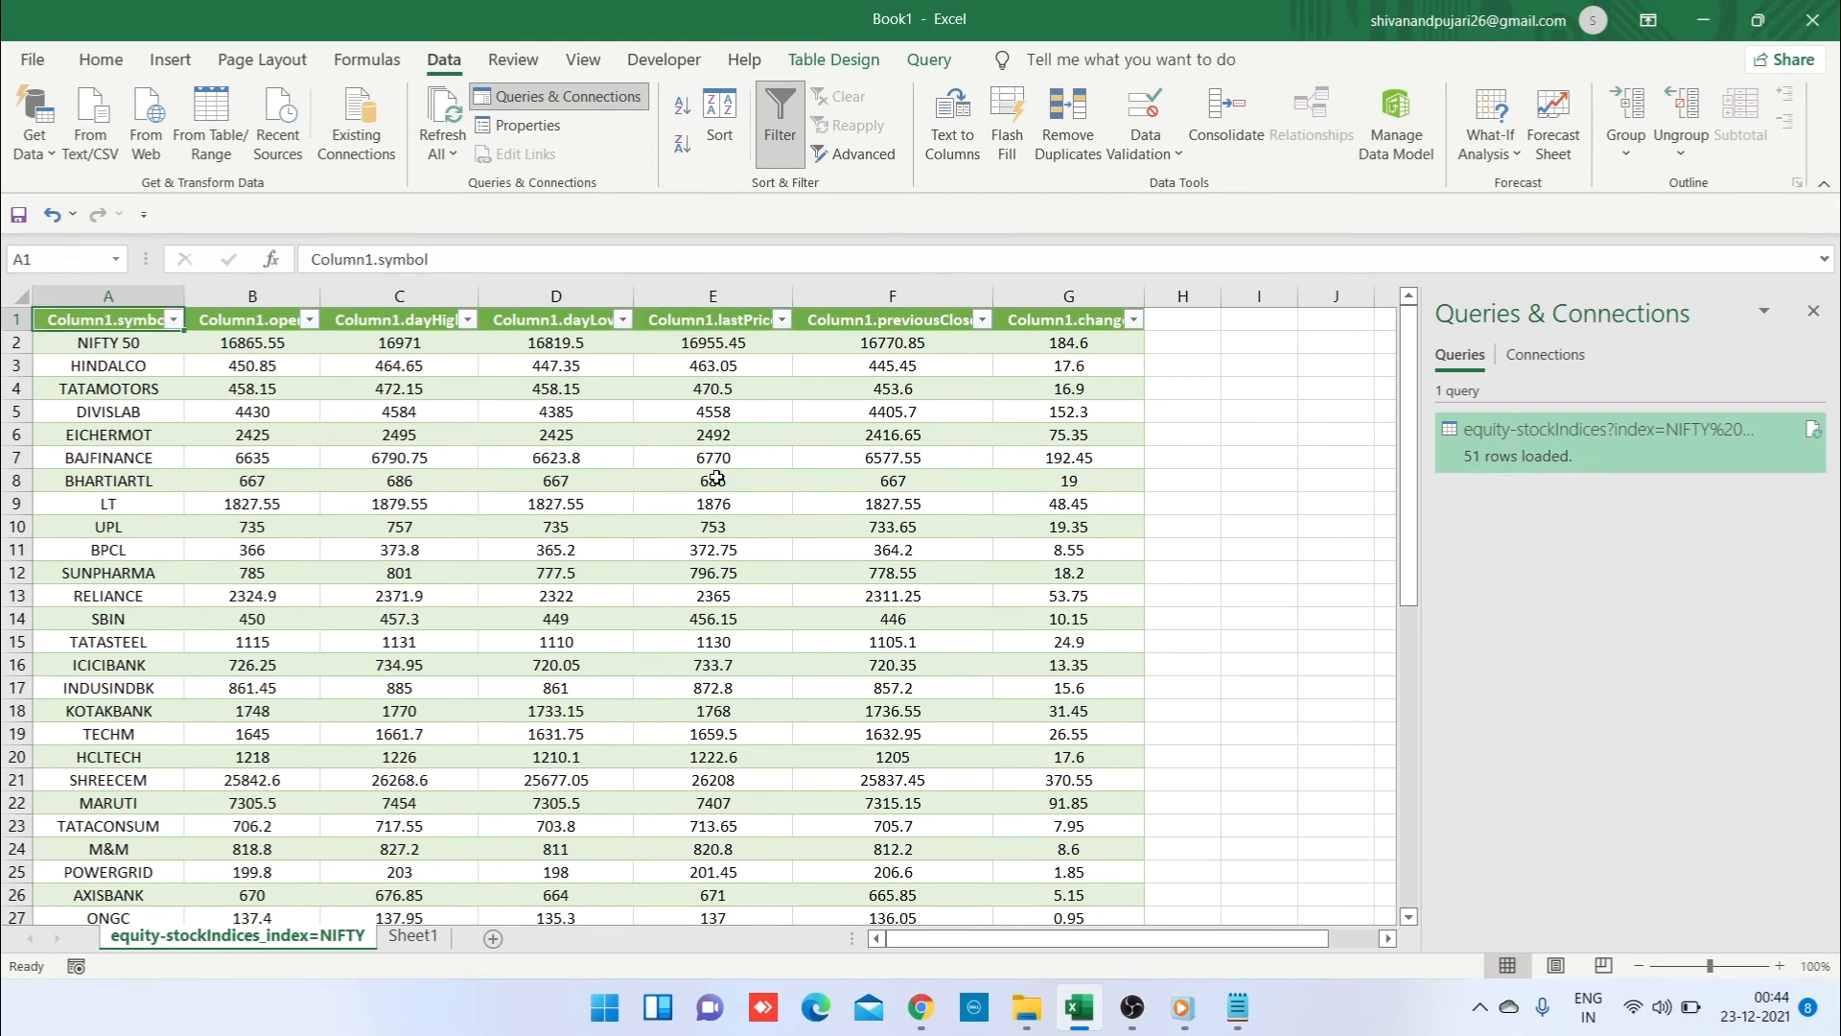
Step: Examine the symbol and dayHigh columns from their headers down to the last stock row
key("Down")
key("ctrl+Down")
key("ctrl+Up")
key("Right")
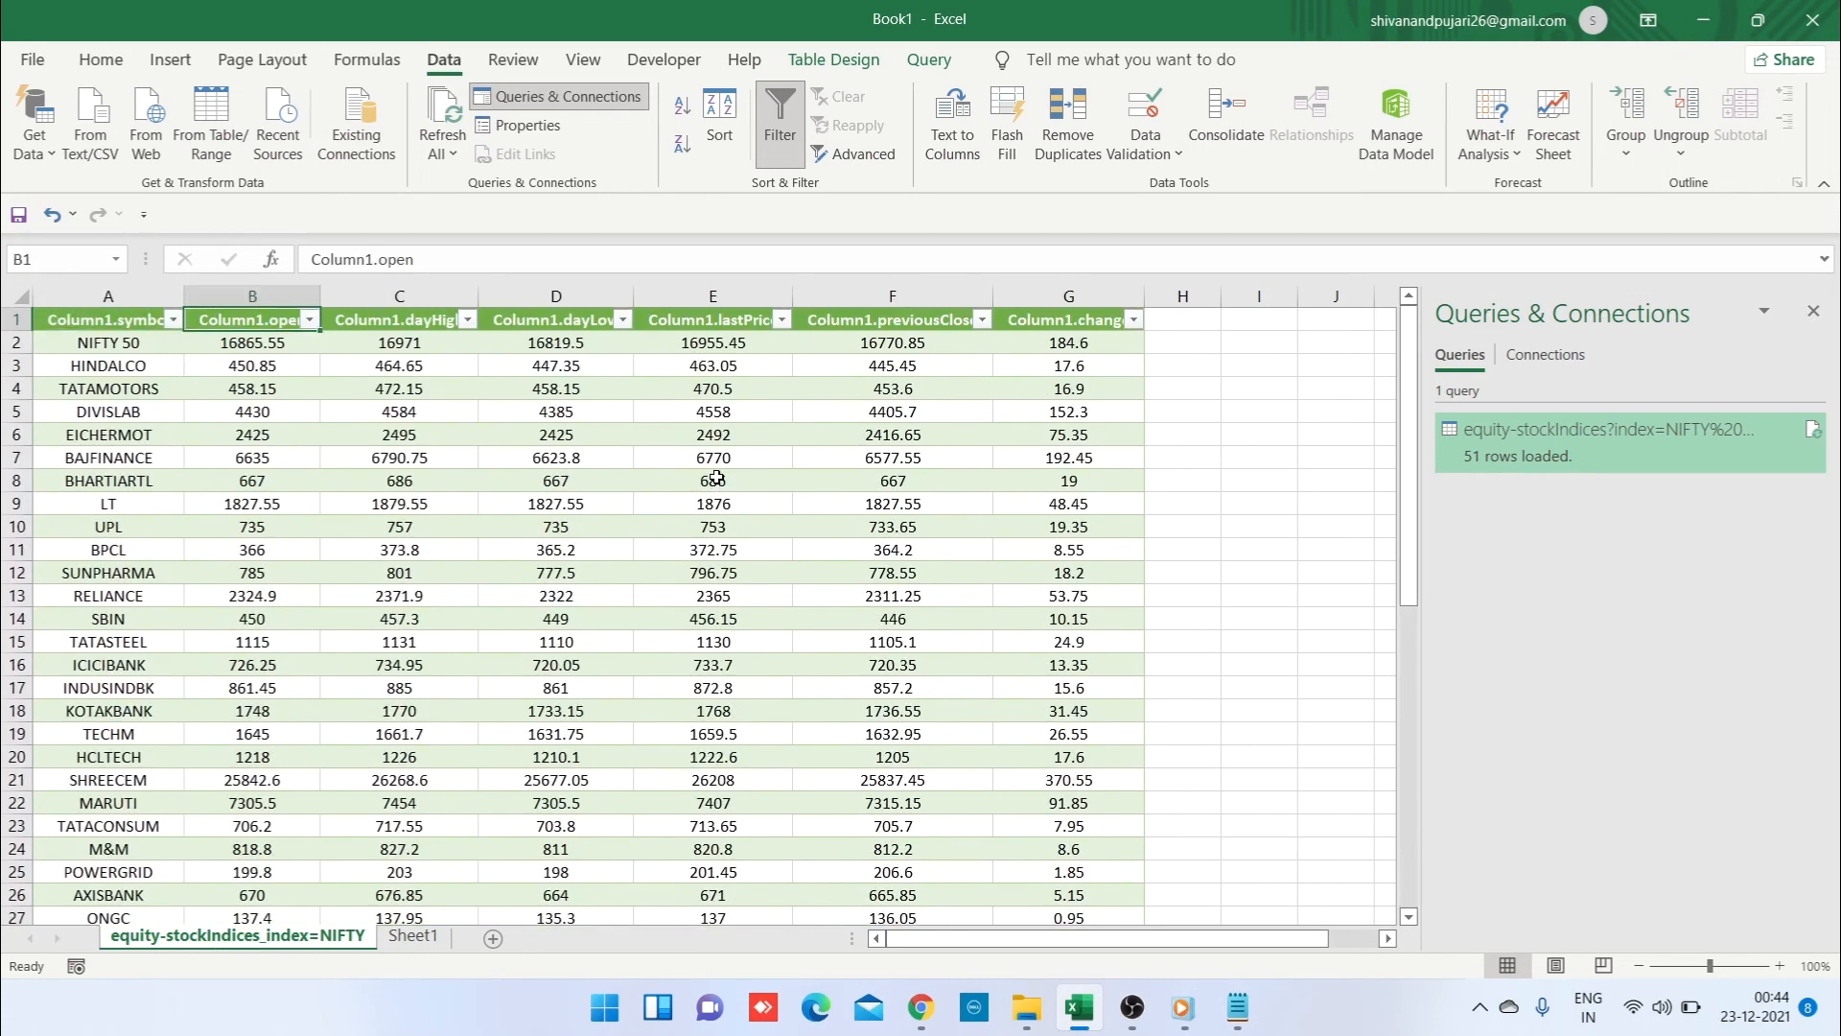
key("Right")
key("Down")
key("ctrl+Down")
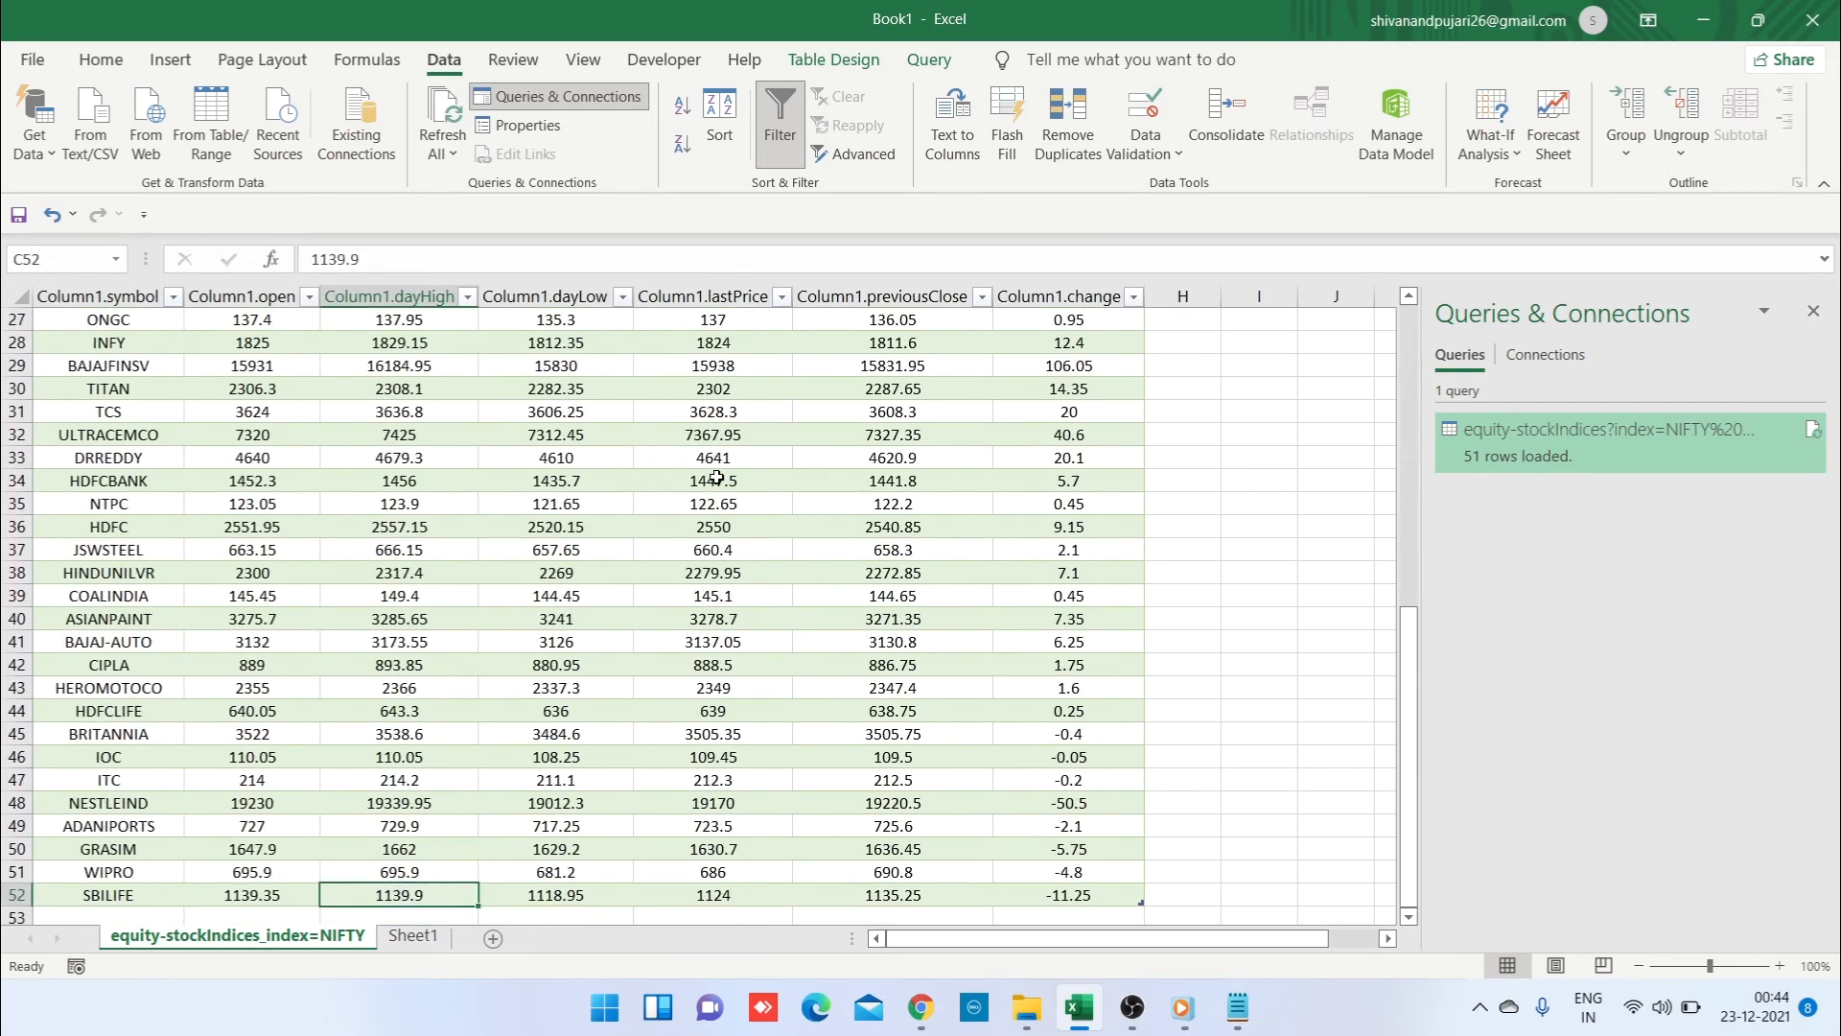
key("ctrl+Up")
key("Down")
key("ctrl+shift+Down")
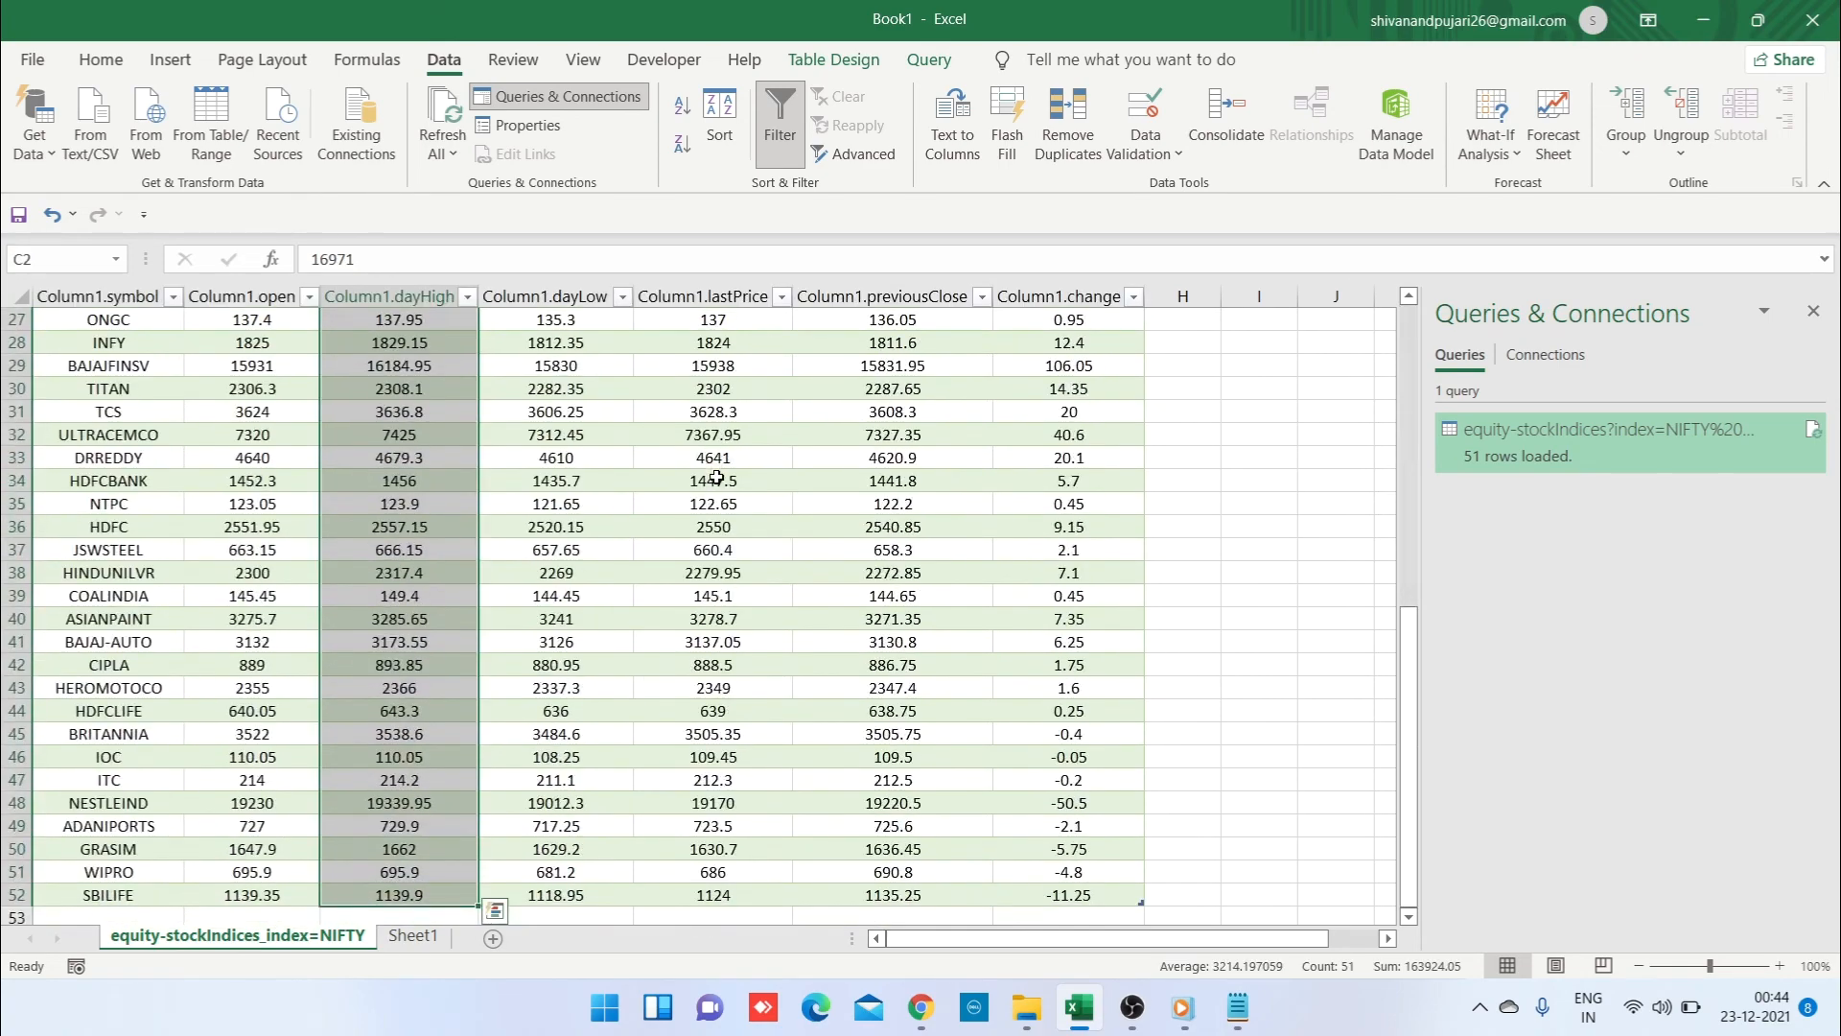
key("ctrl+Up")
key("Down")
key("ctrl+Down")
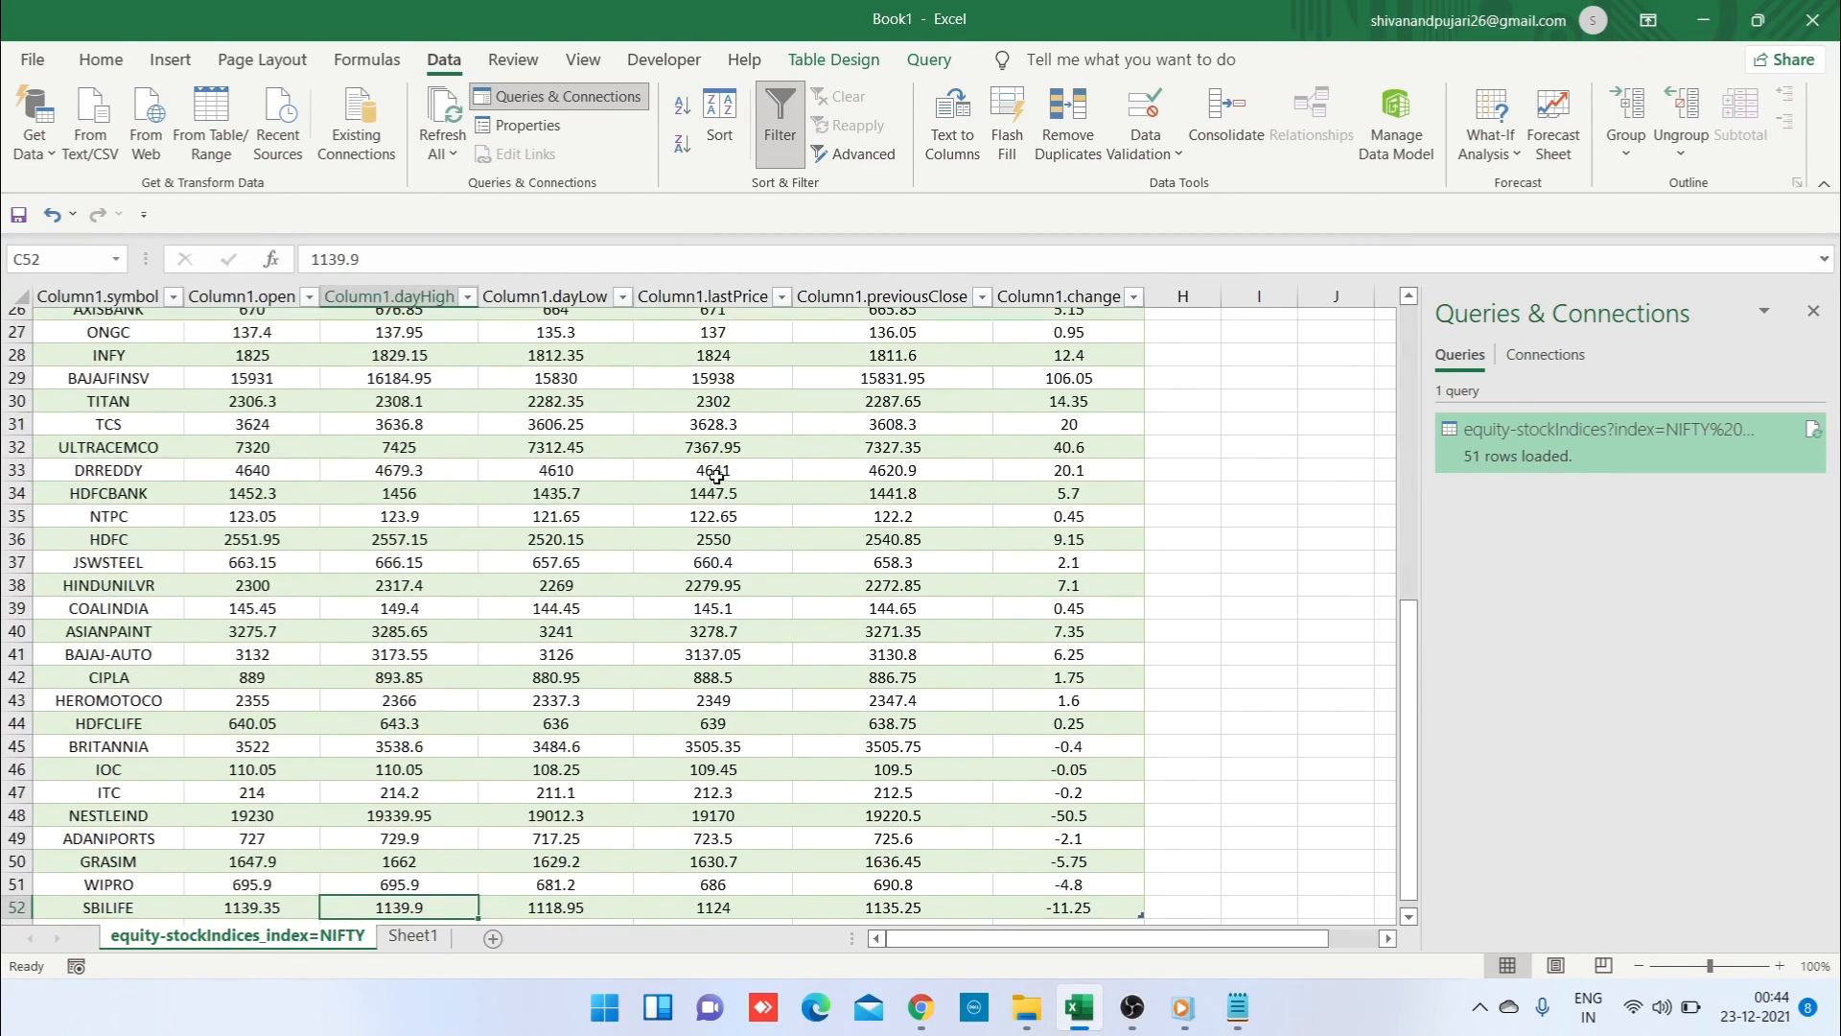
key("ctrl+Up")
Step: Review the table headers one by one from Column1.open through Column1.previousClose and return to cell A1
key("Right")
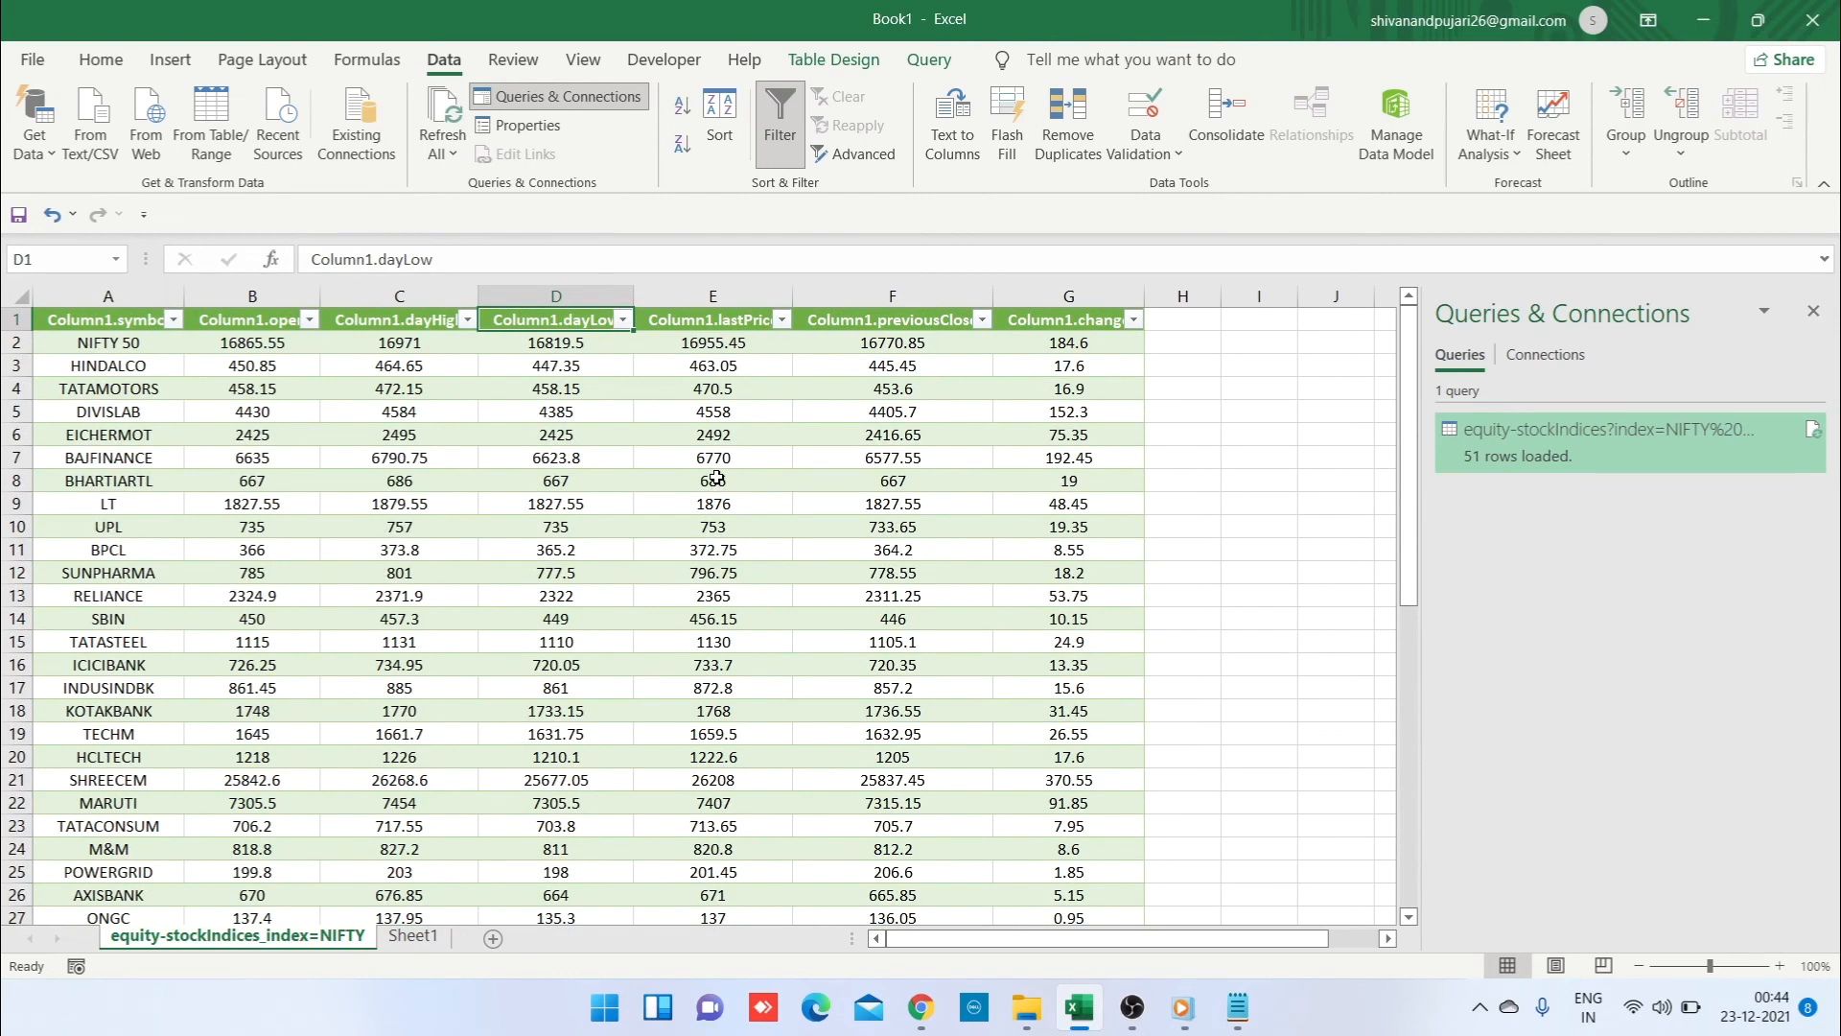
key("Down")
key("Left")
key("Up")
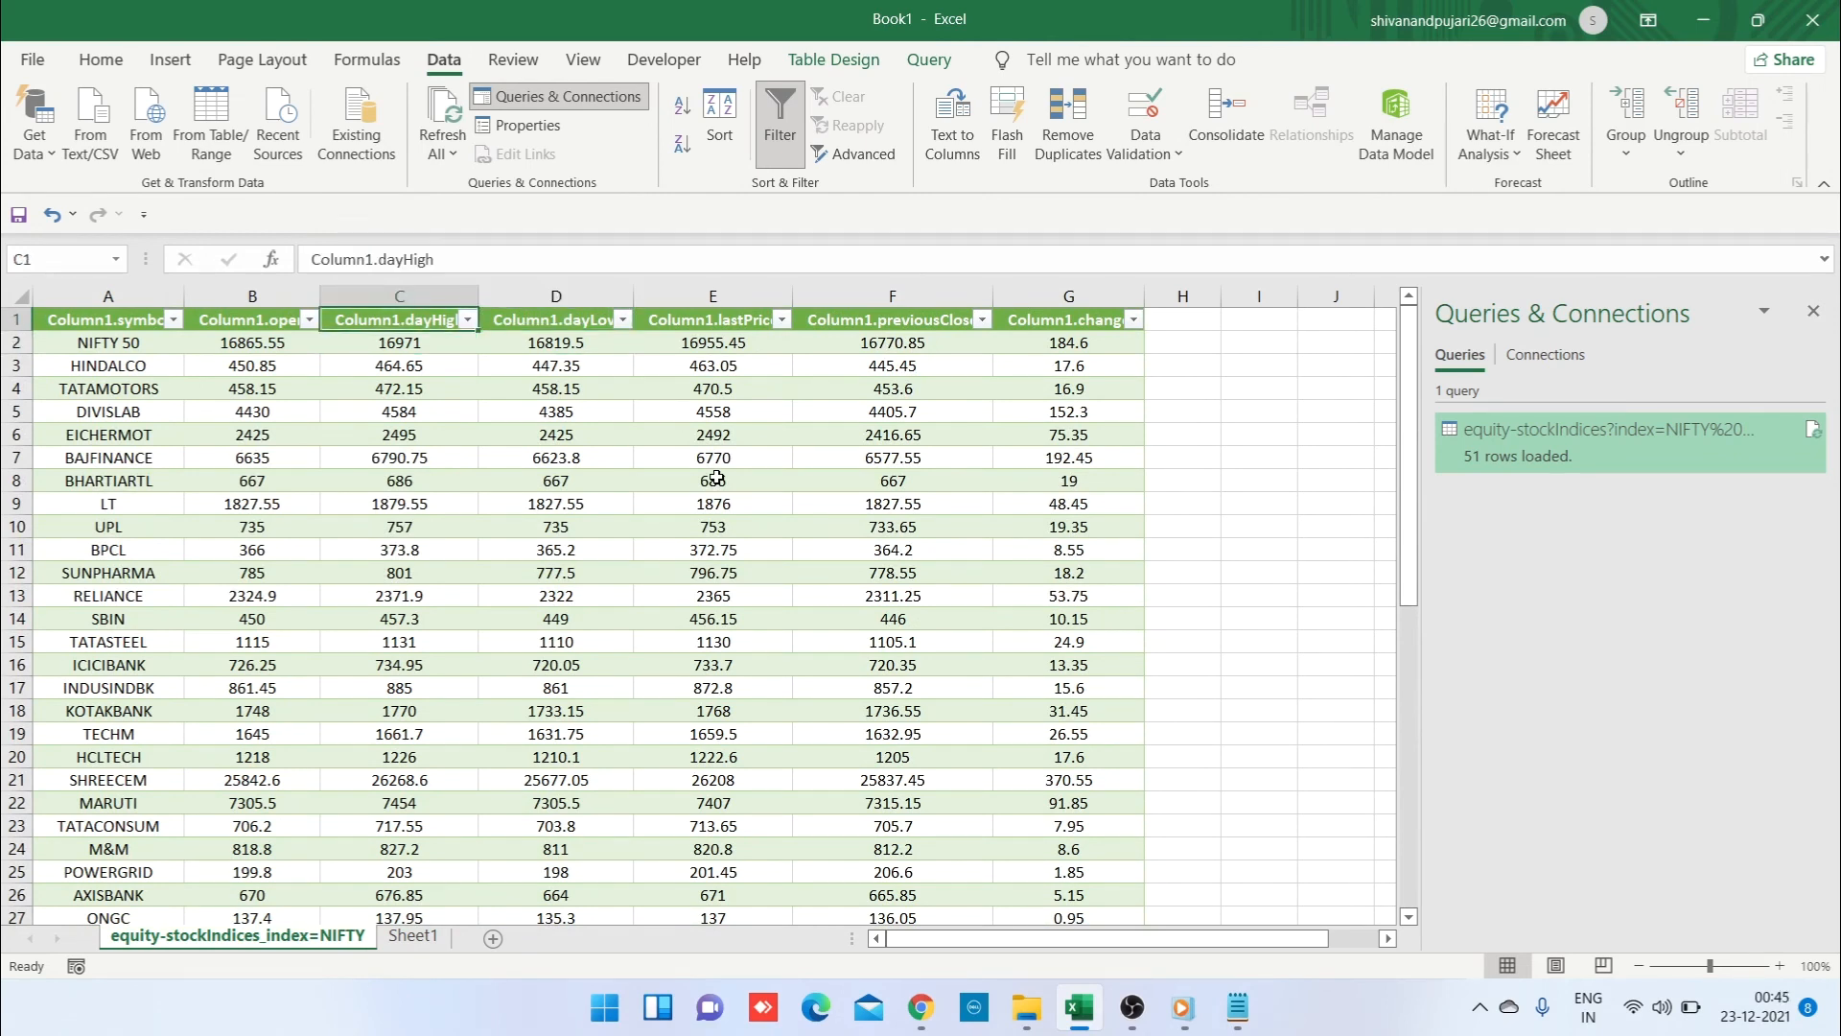
key("Left")
key("Right")
key("Left")
key("Right")
key("Right")
key("Right")
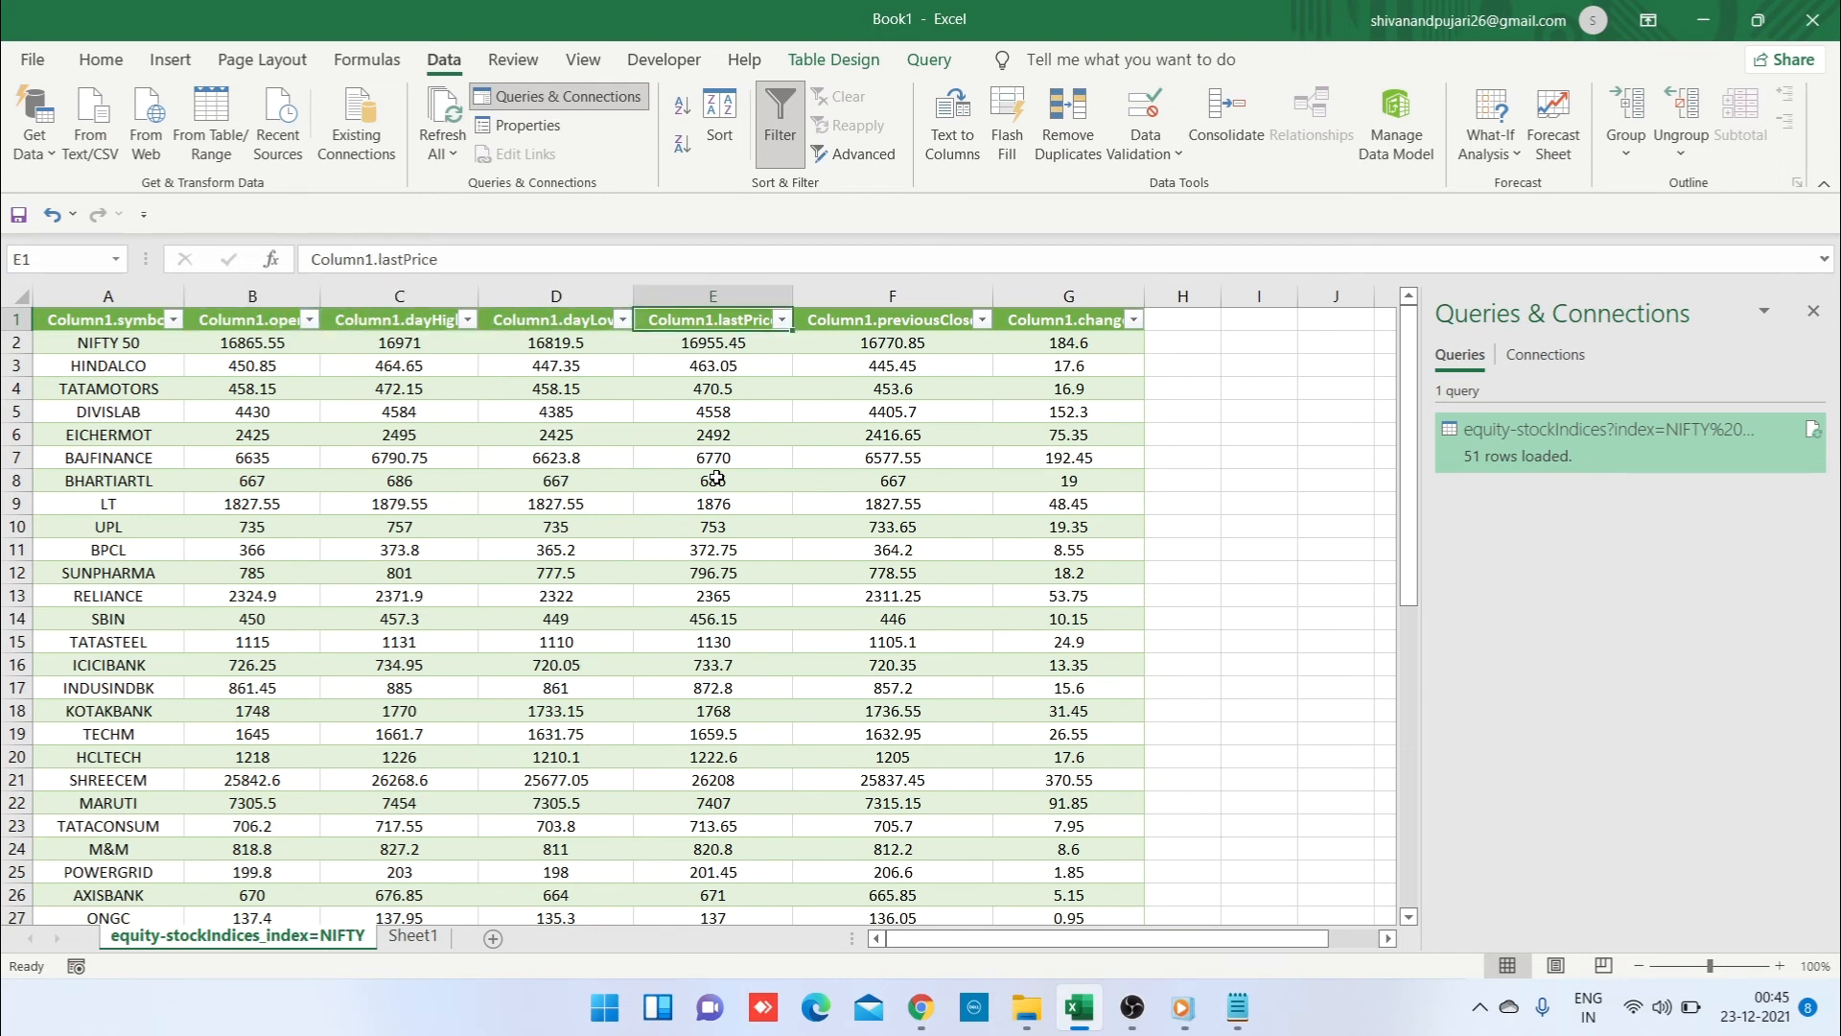
key("Right")
key("Home")
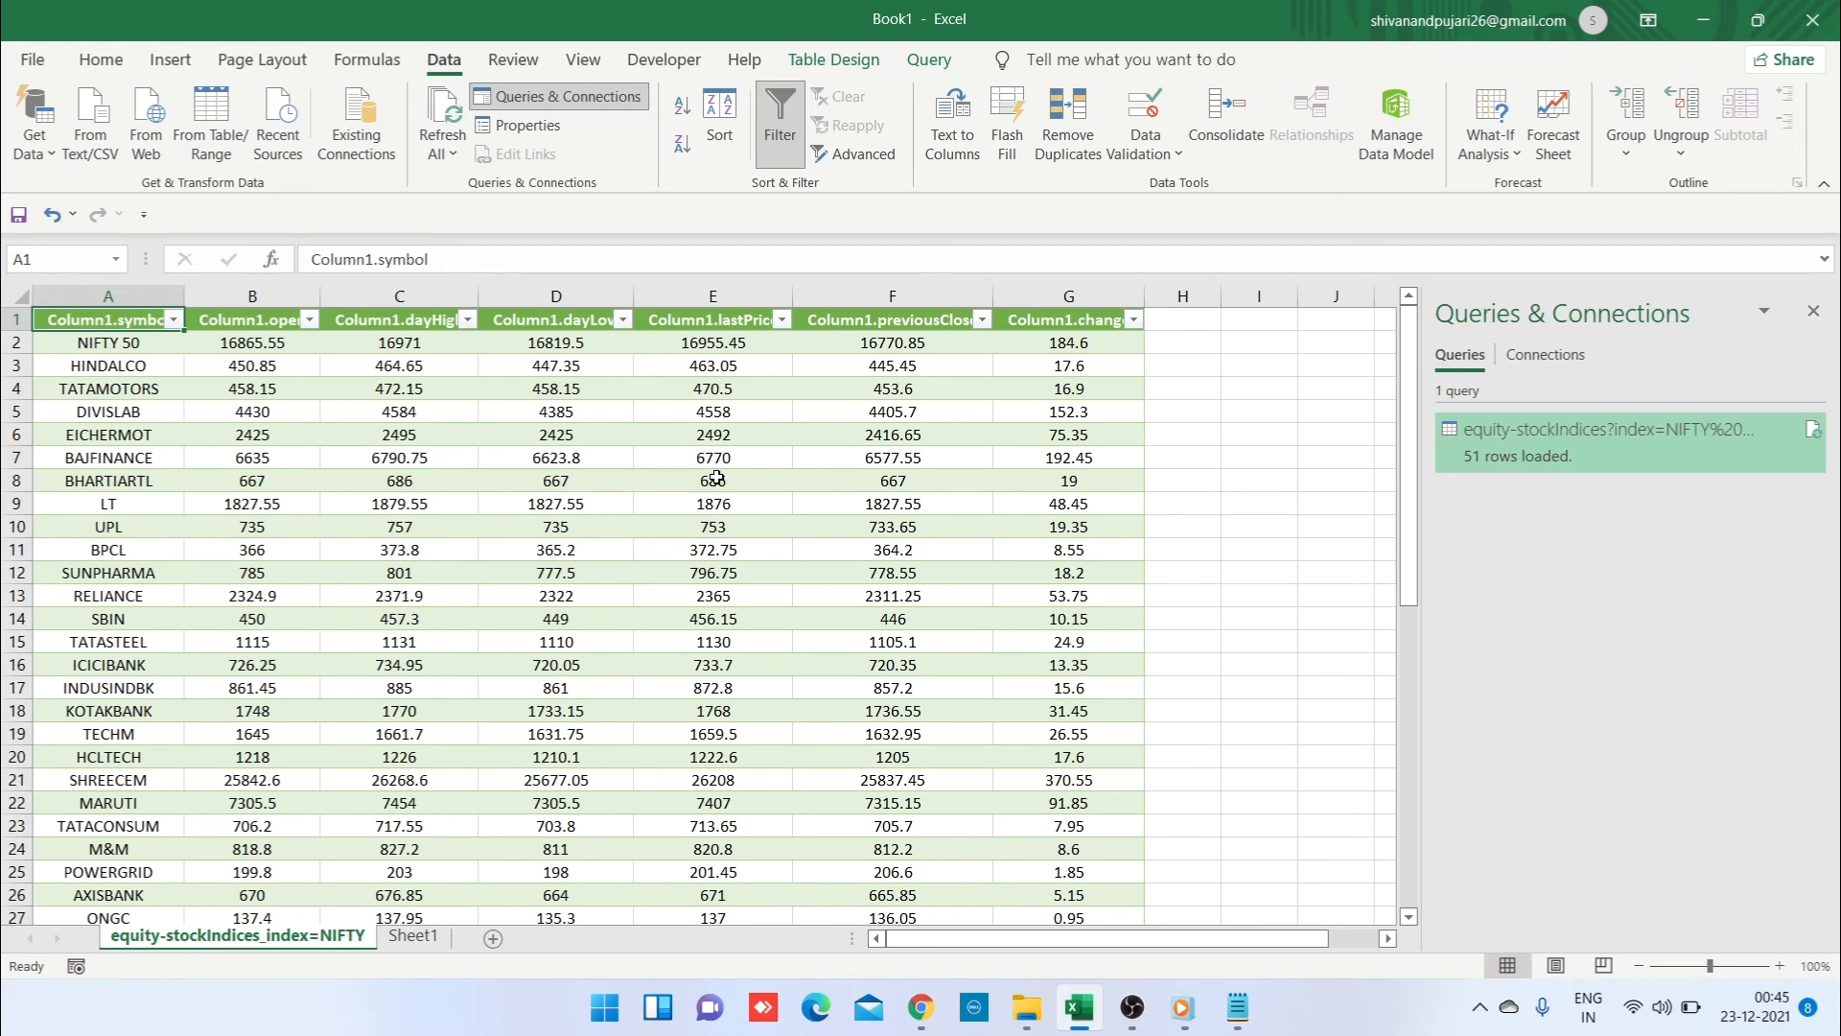
Step: Check the extent of the header row from Column1.symbol to Column1.change and return to its first cell
left_click(839, 553)
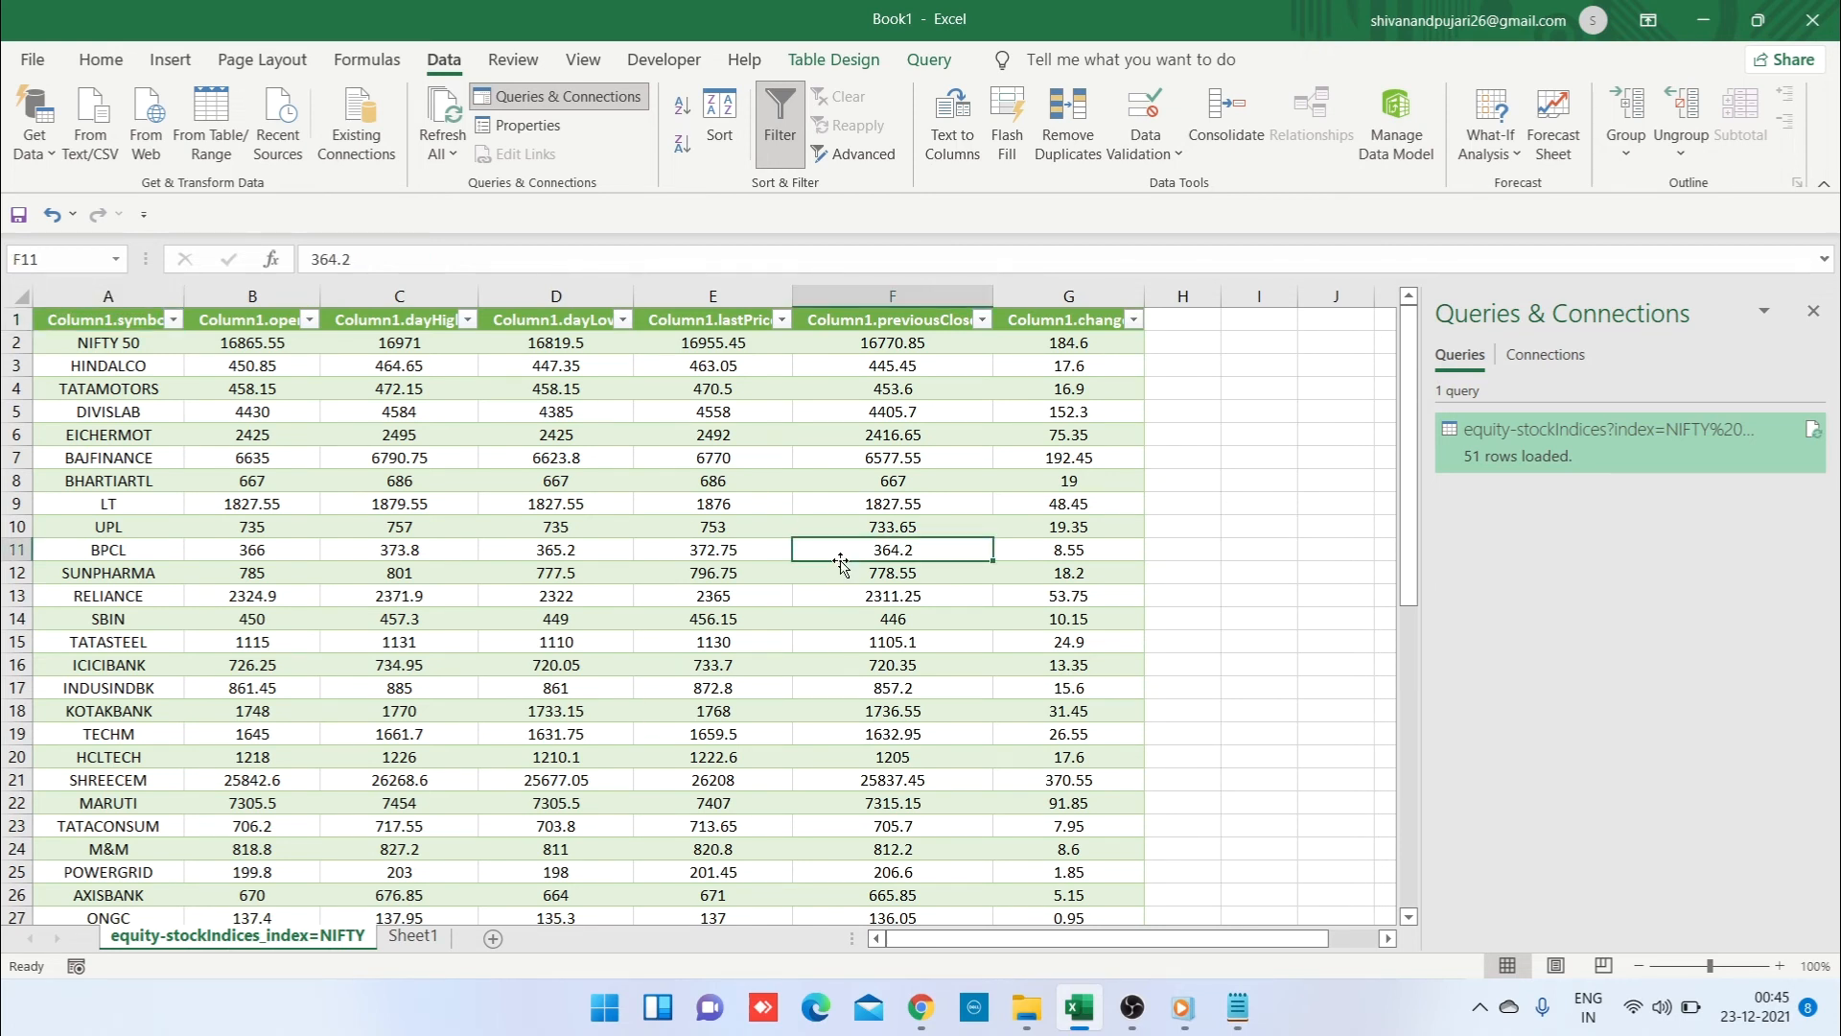
key("ctrl+Up")
key("Home")
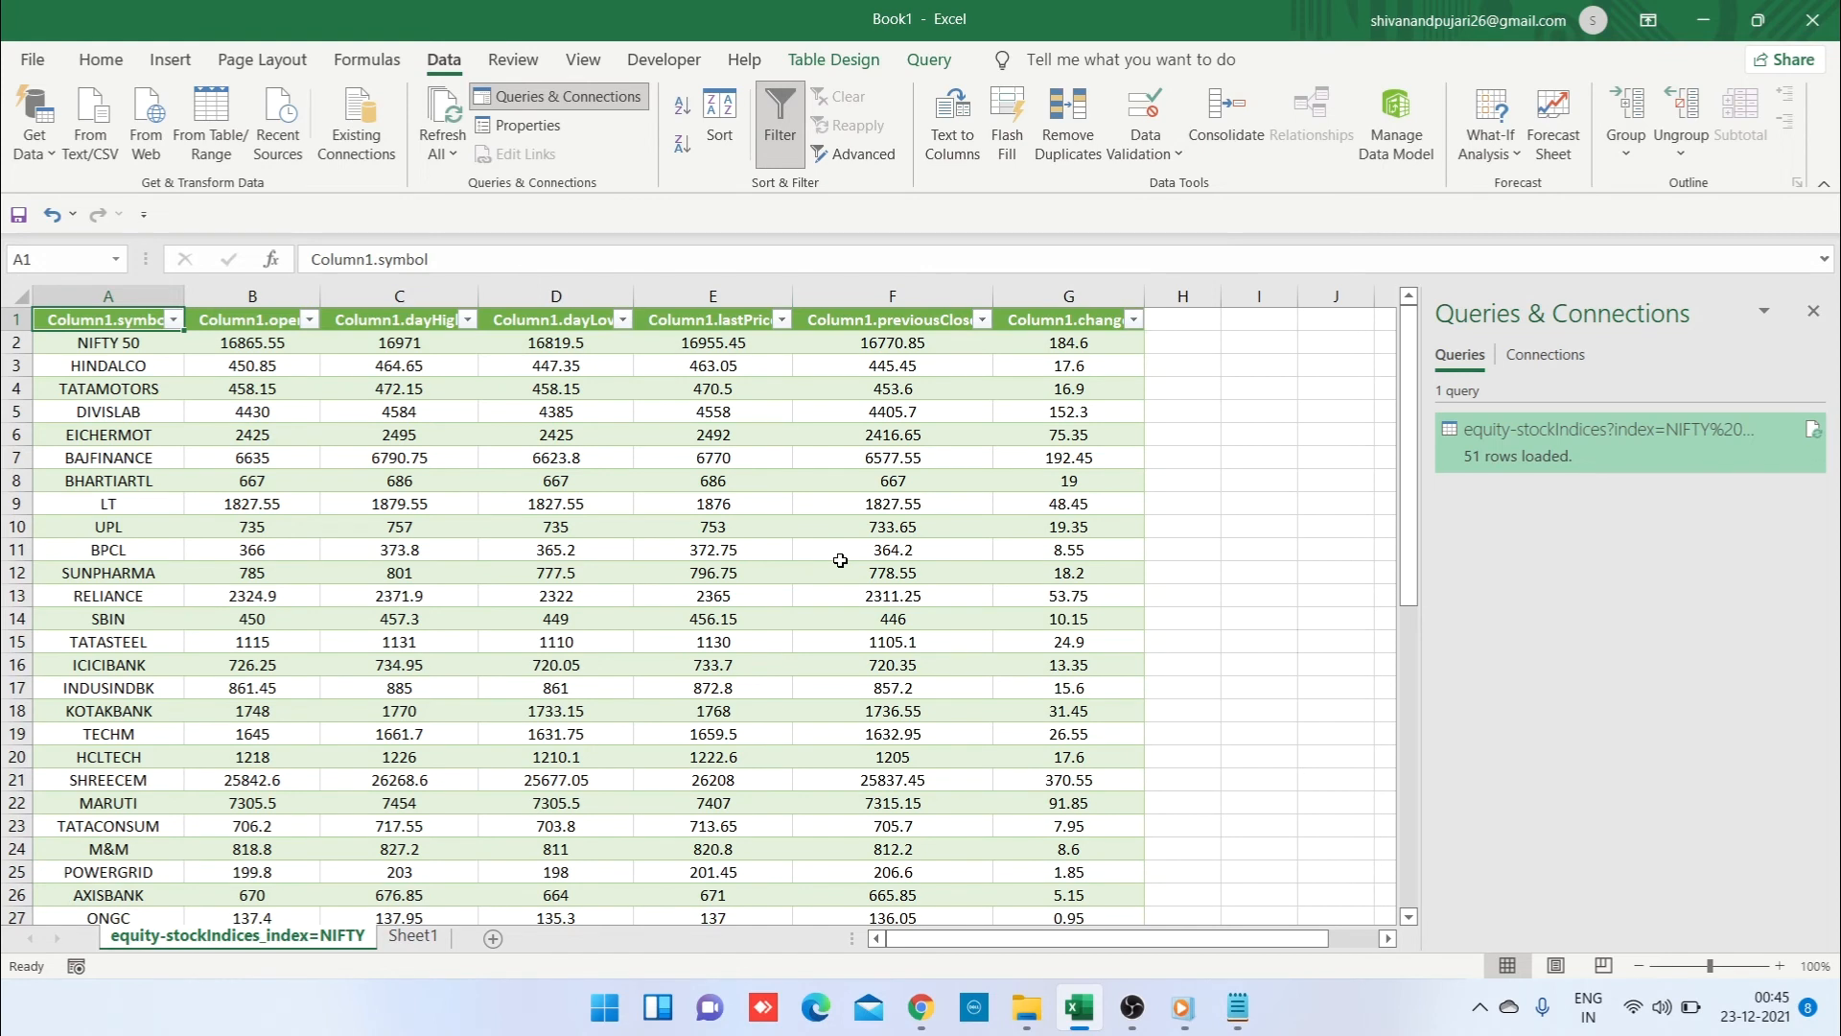
key("Right")
key("ctrl+Right")
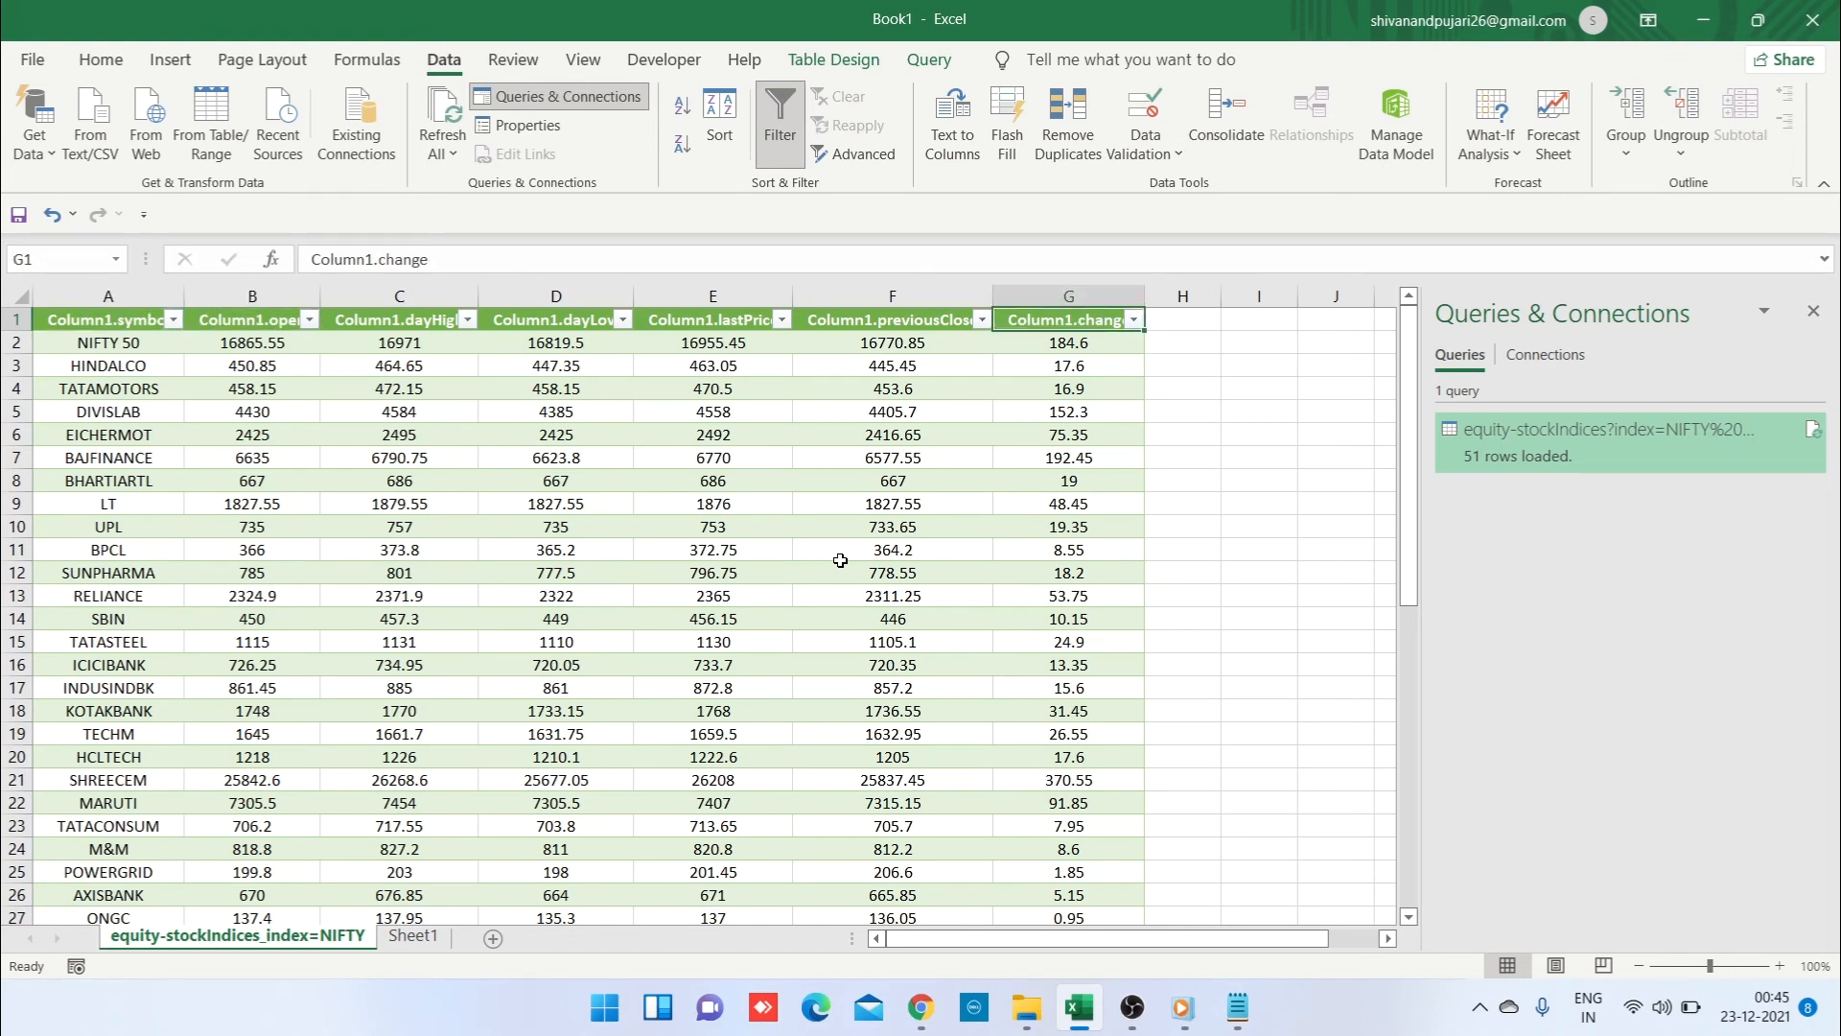
left_click(959, 544)
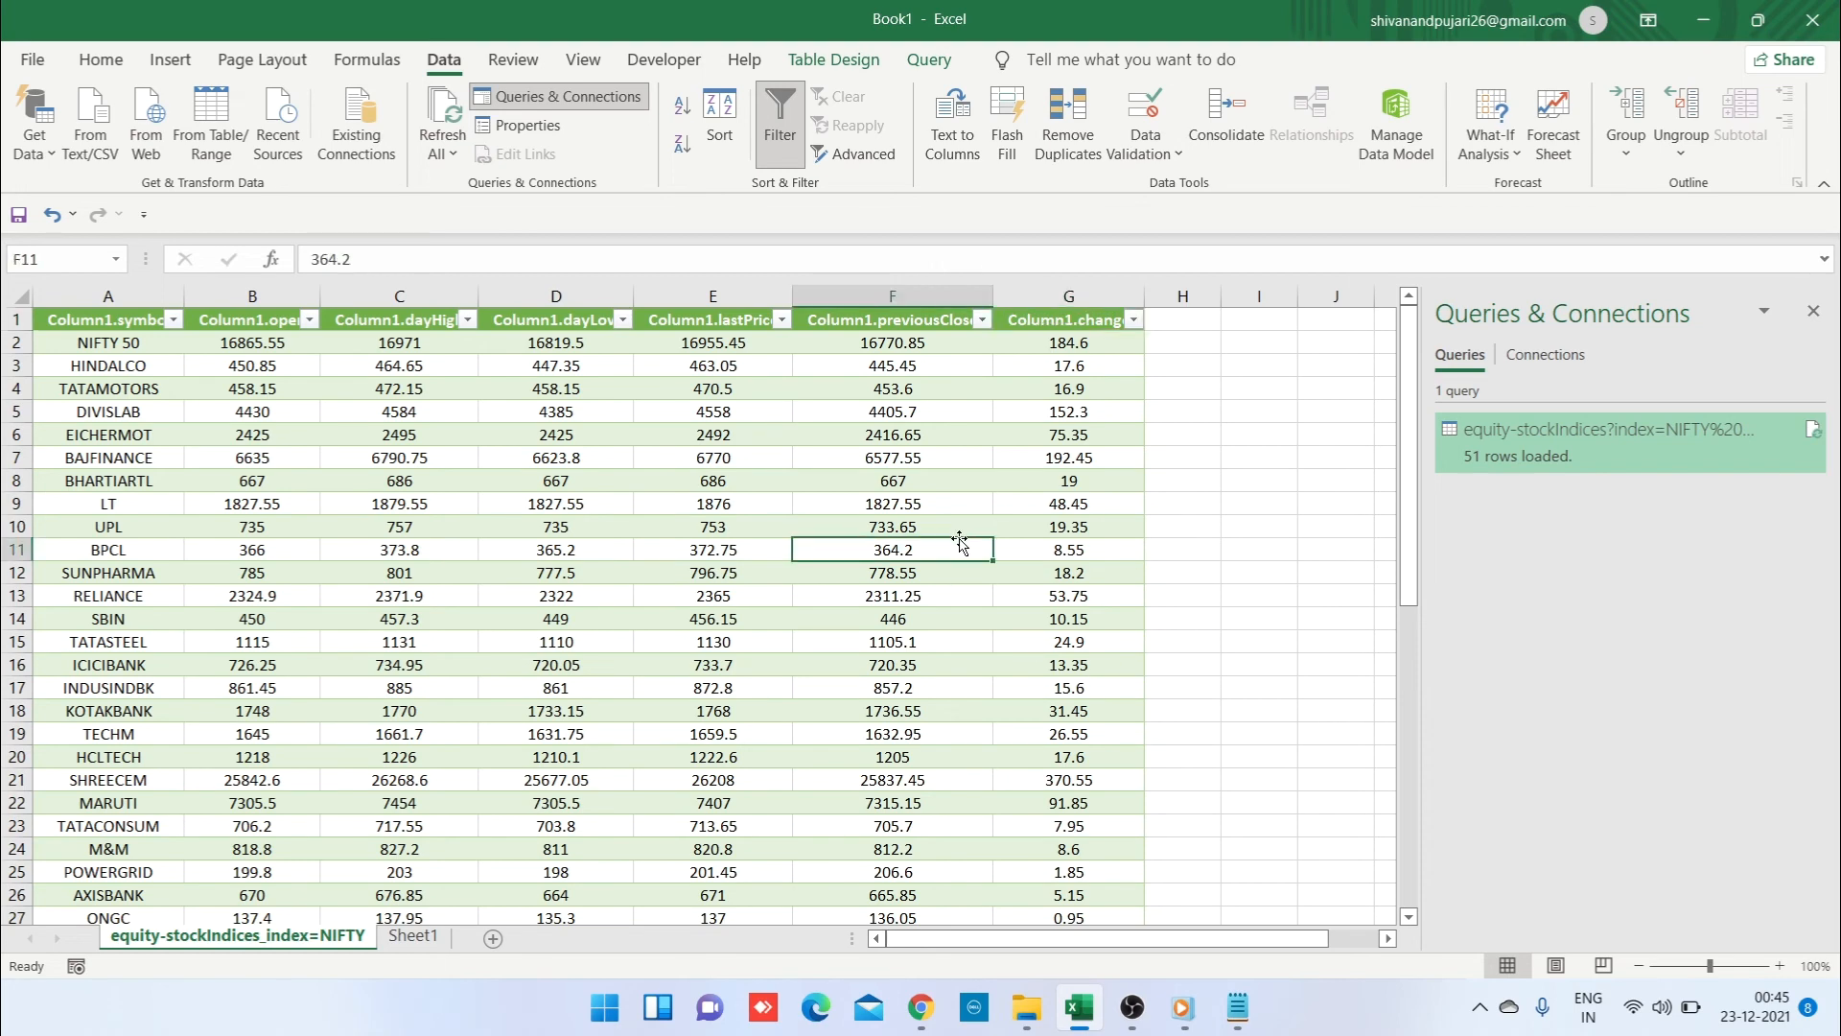
key("ctrl+Up")
key("ctrl+Left")
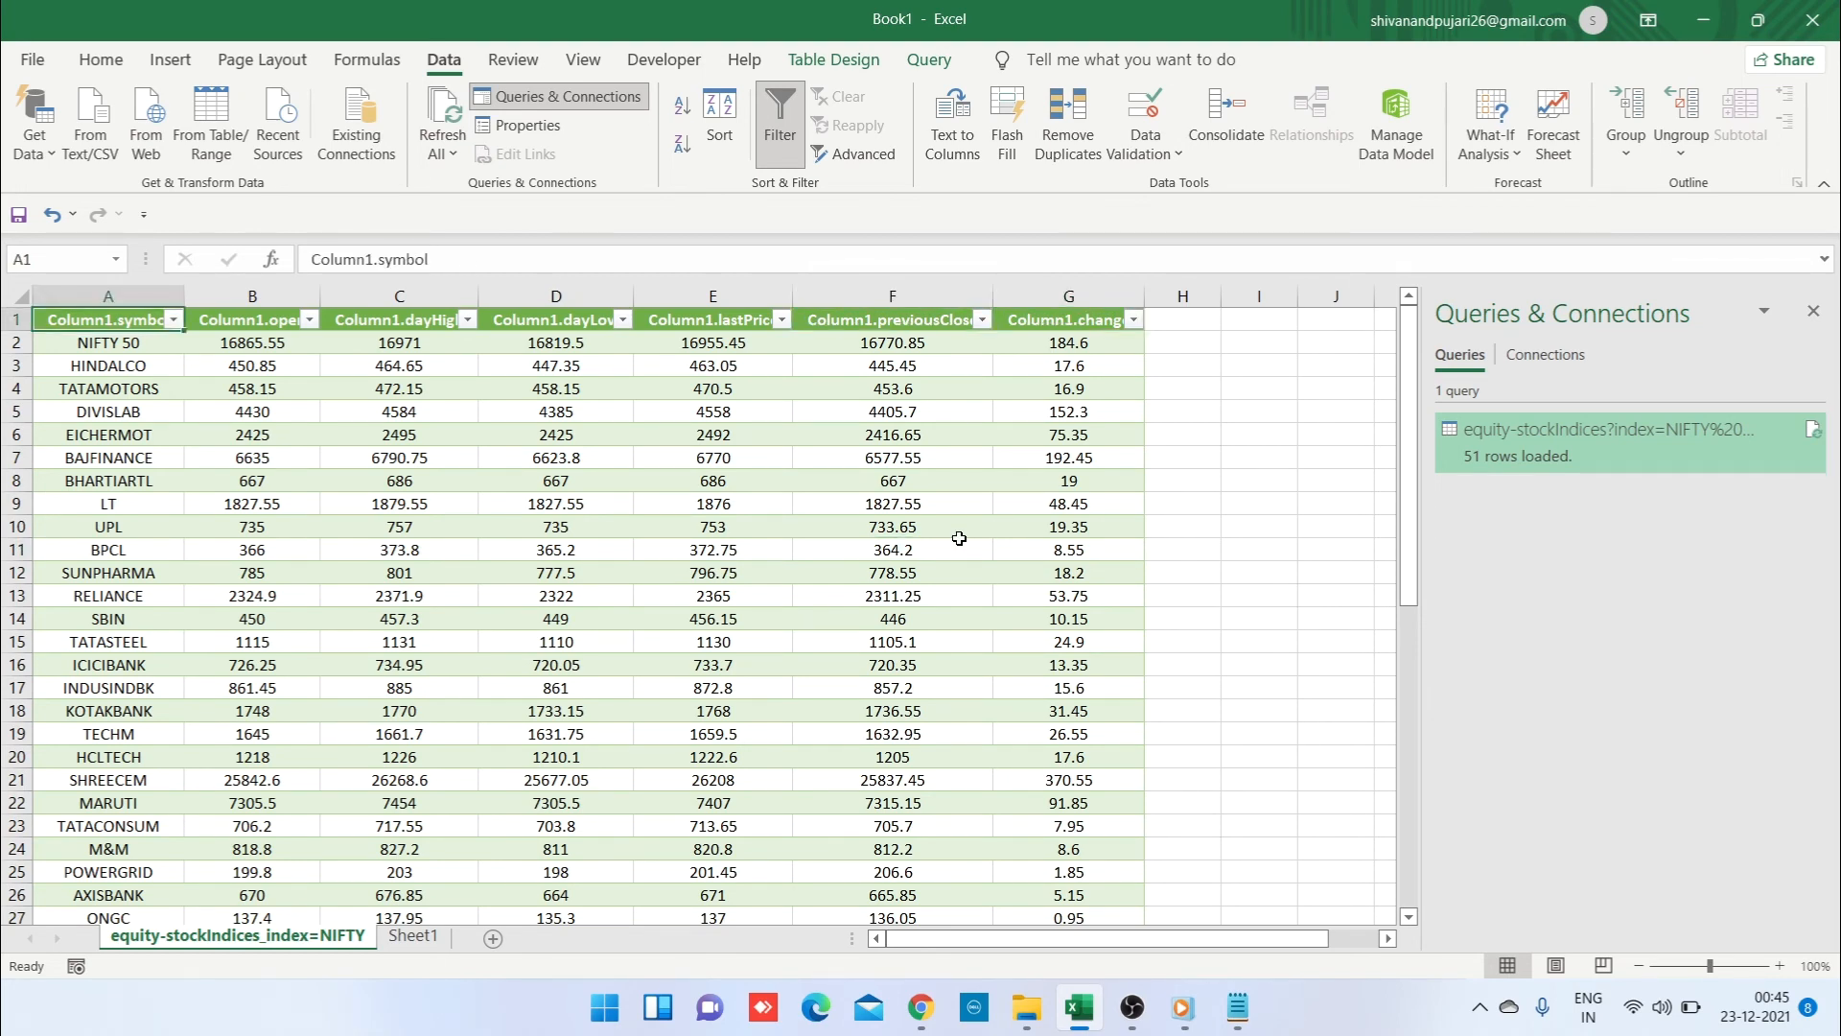
Step: Examine the full list of stock symbols in column A and the first value under Column1.change, ending at cell A1
key("Down")
key("ctrl+shift+Down")
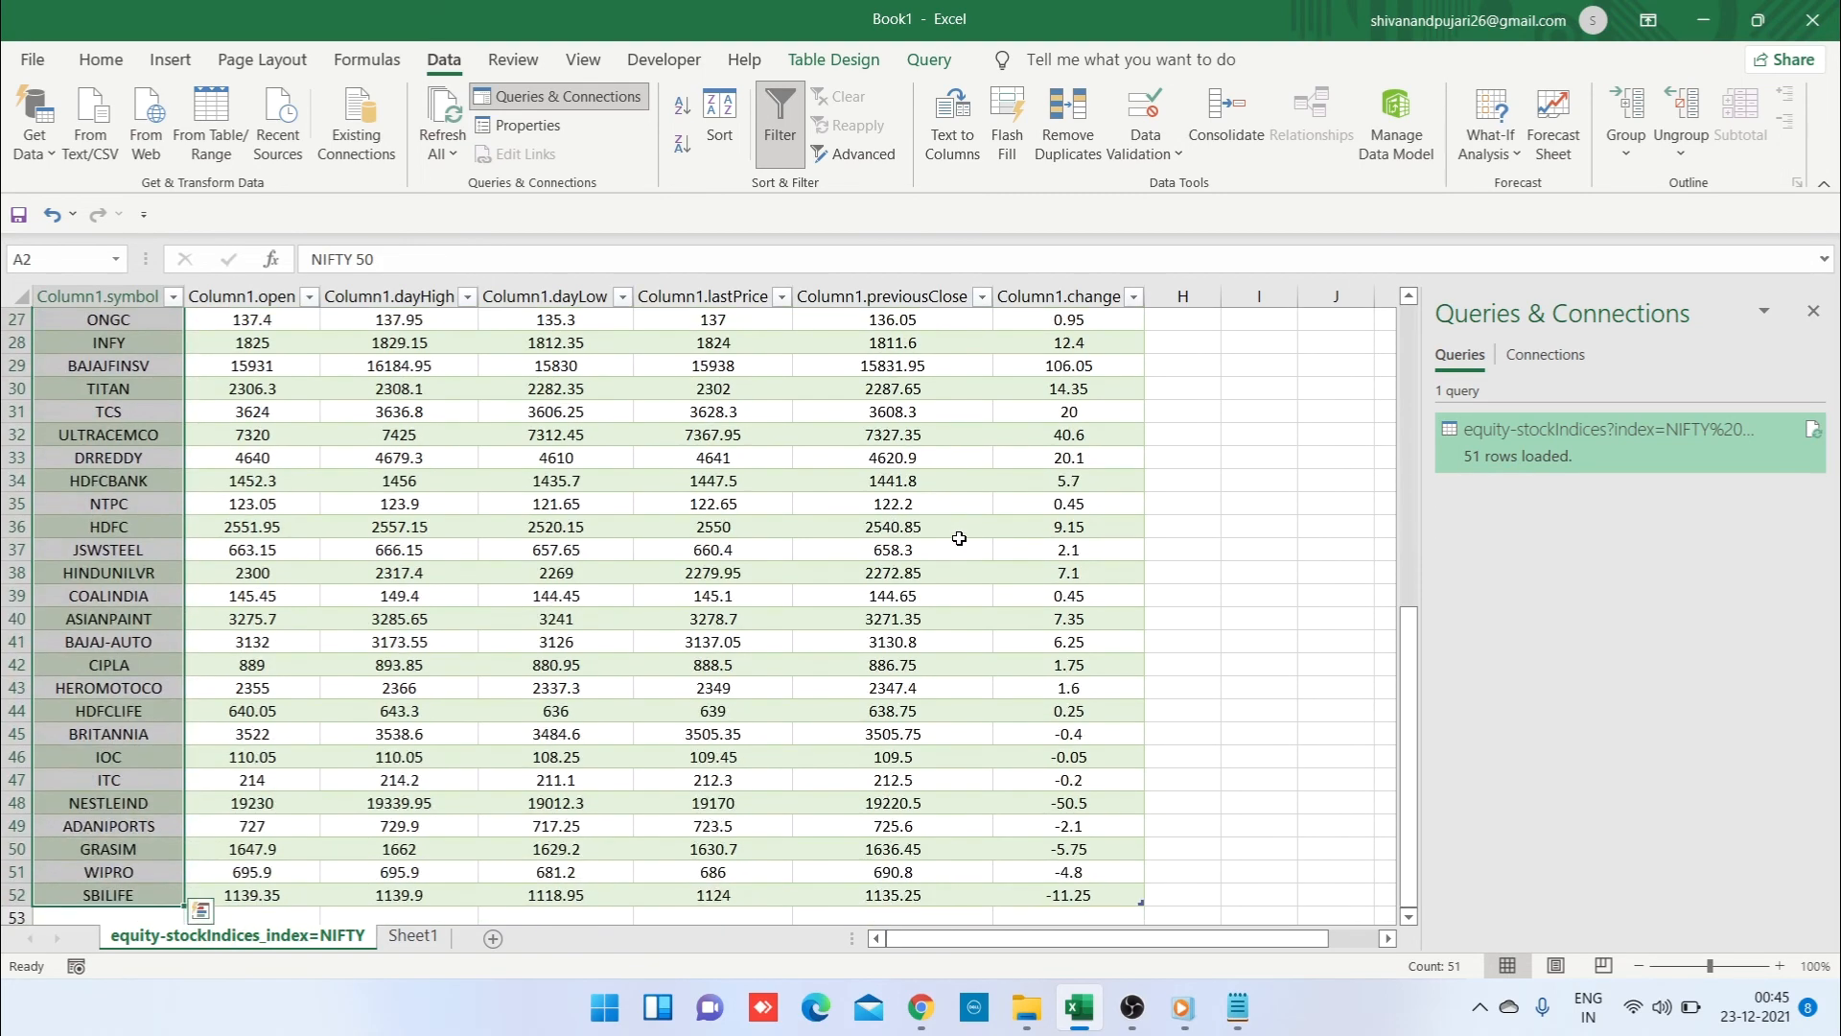
key("ctrl+Up")
key("ctrl+Right")
key("Down")
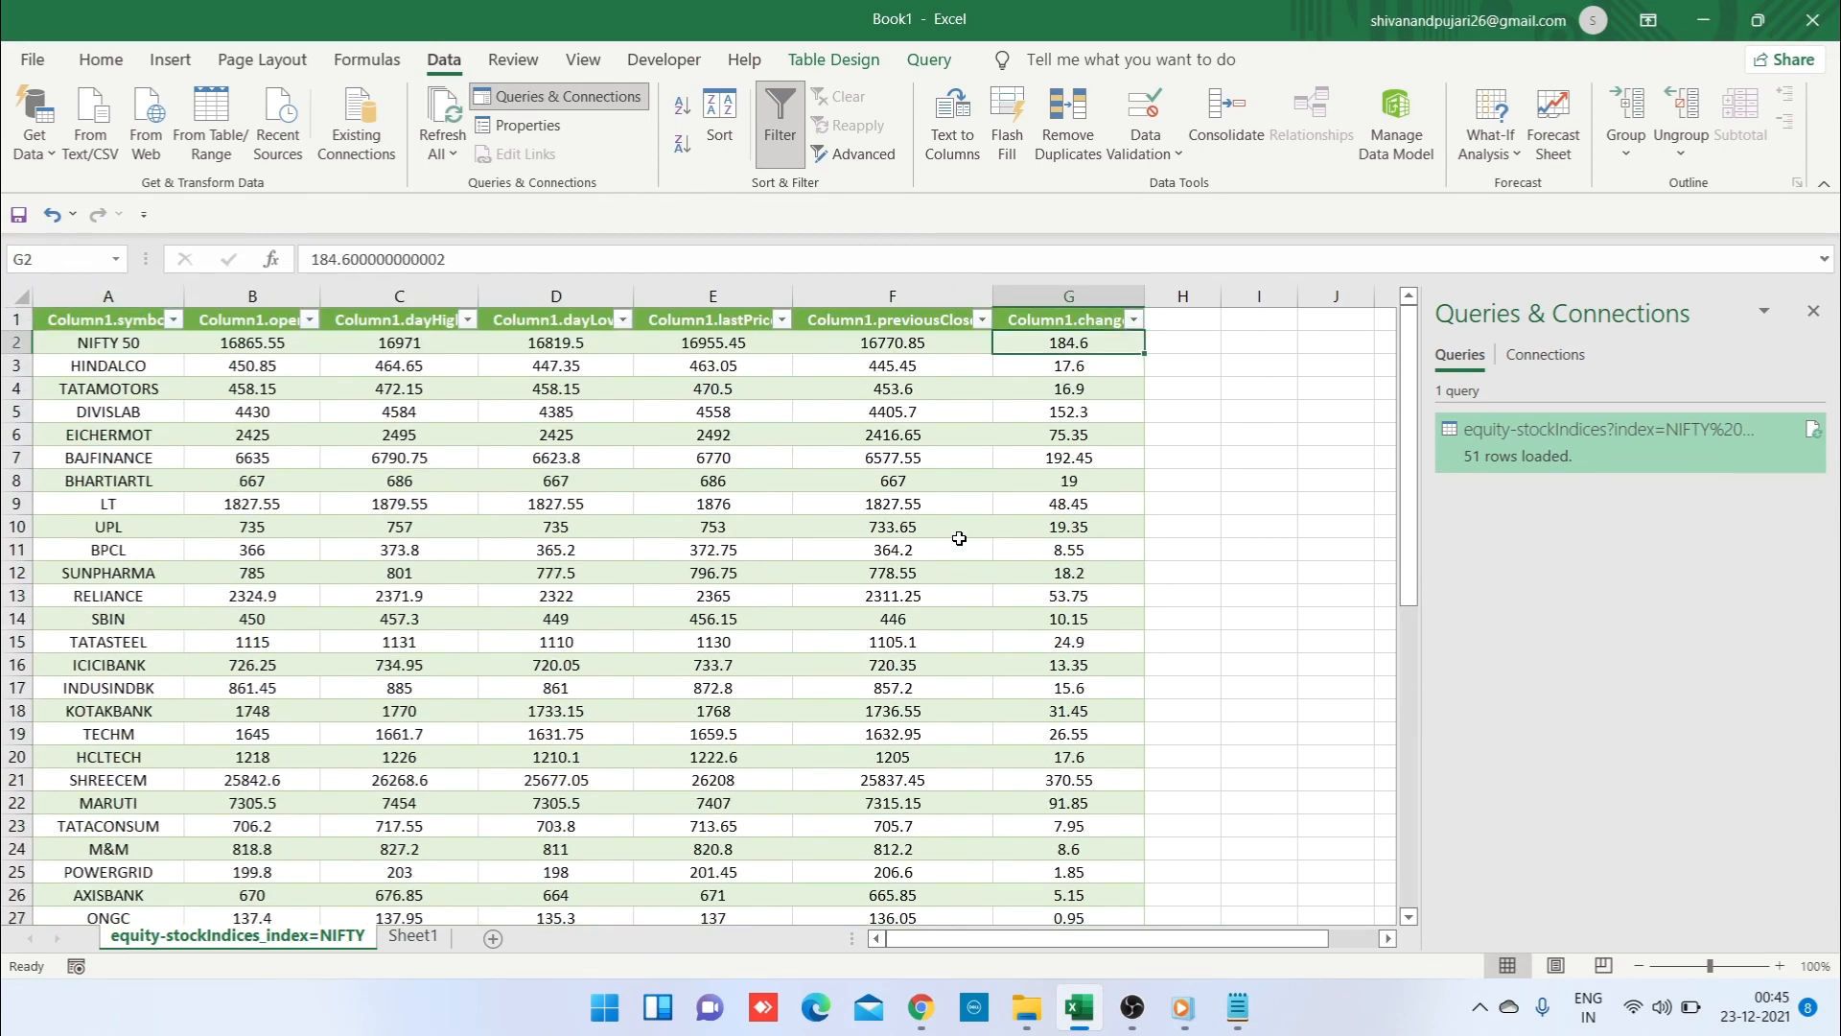
key("ctrl+Up")
key("ctrl+Left")
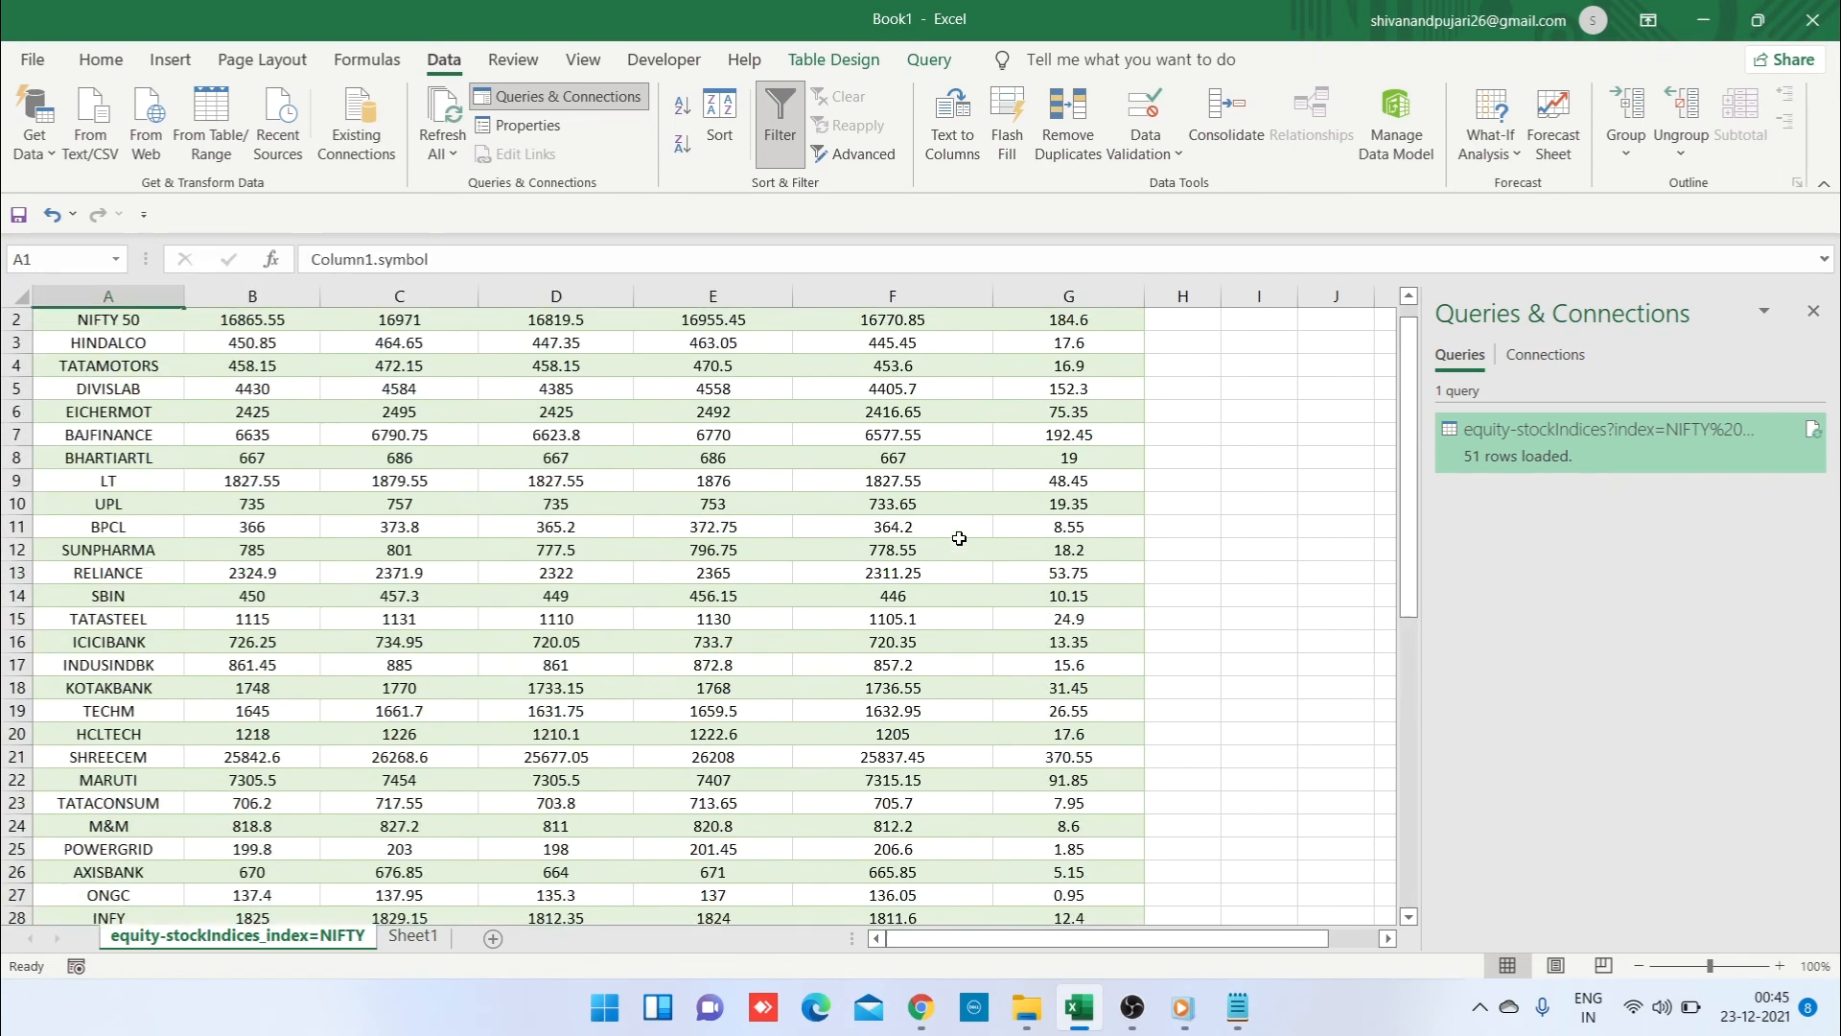
key("Down")
key("Down")
key("ctrl+shift+Down")
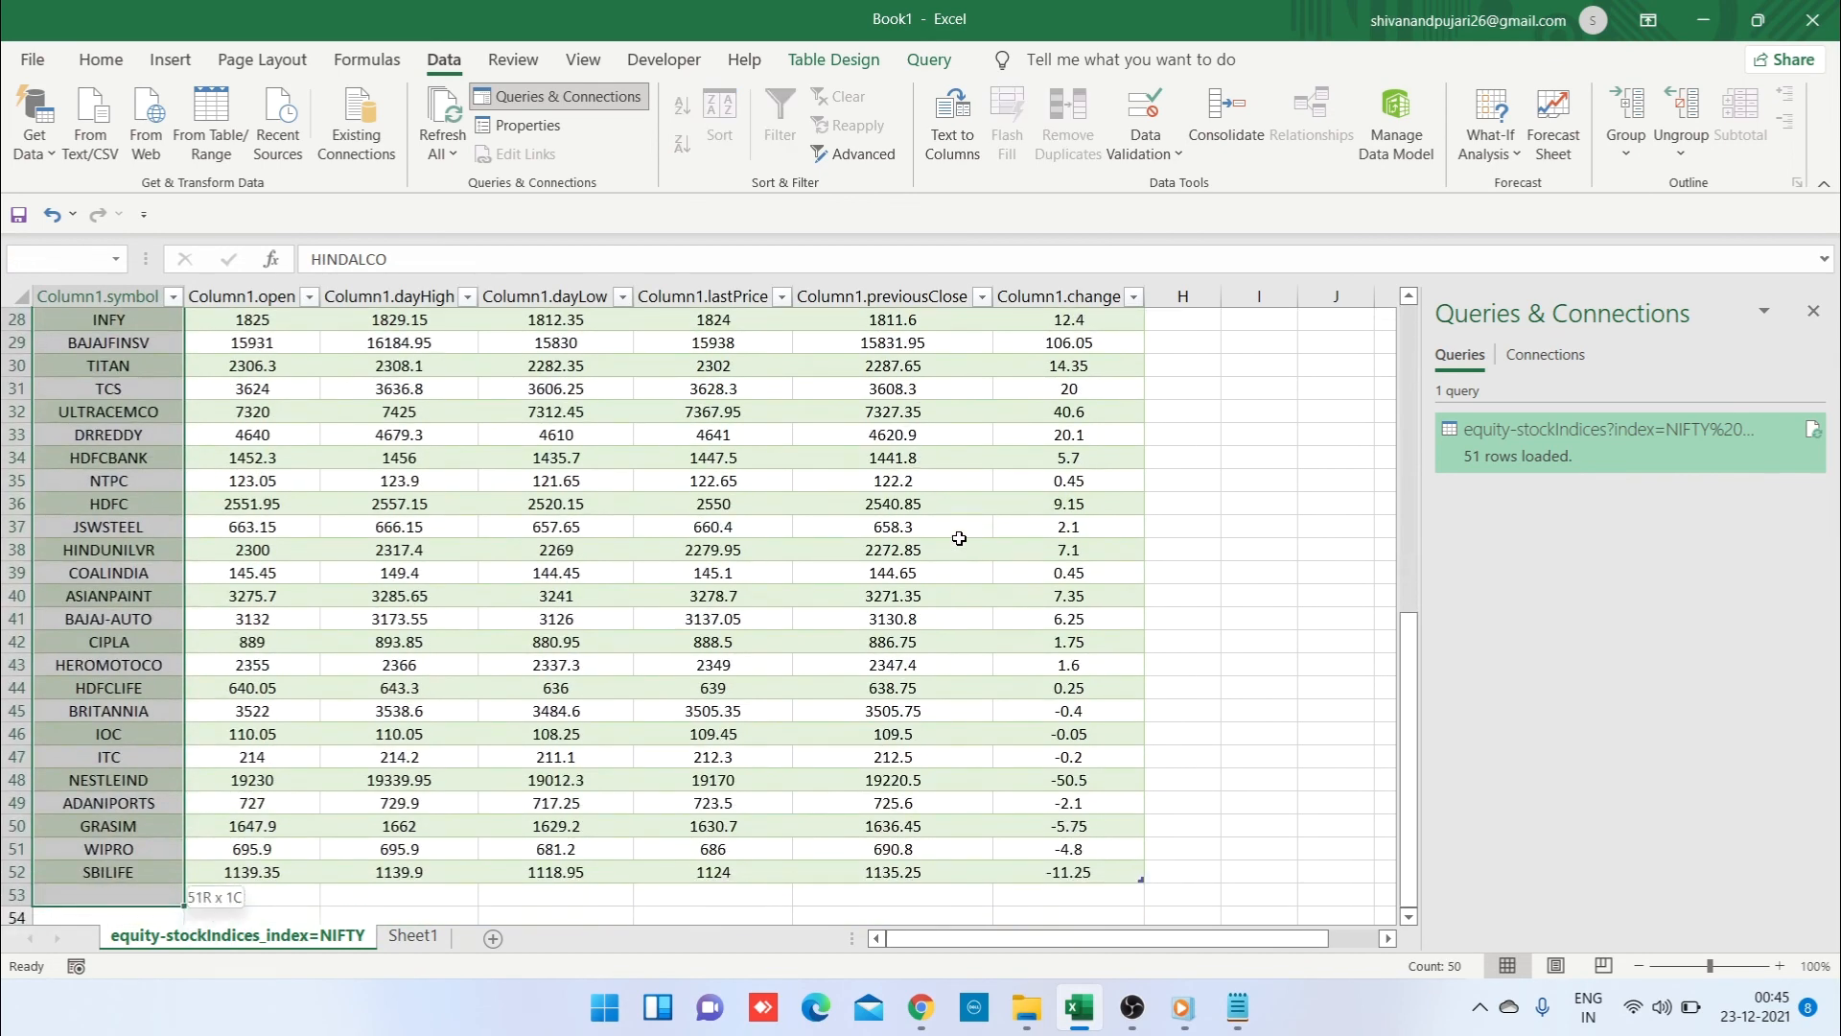
key("ctrl+Home")
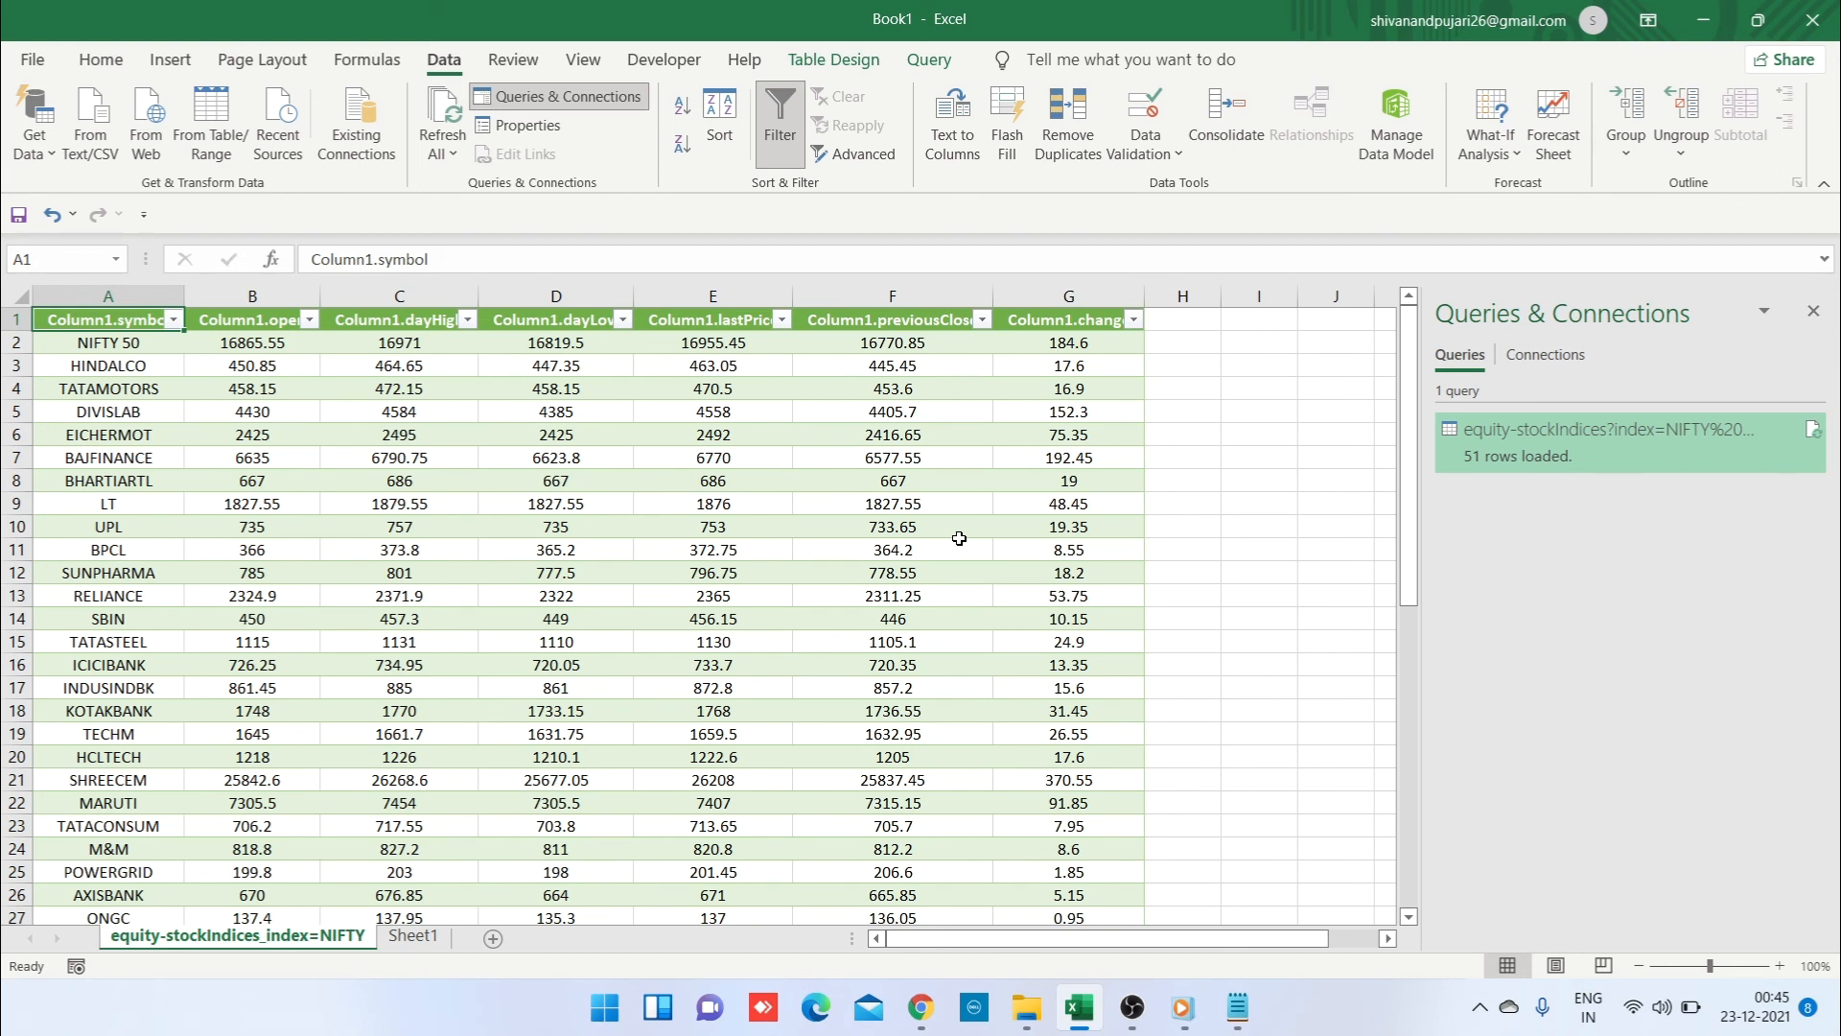
Step: Refresh all queries to reload the NIFTY 50 stock table from the web
left_click(983, 439)
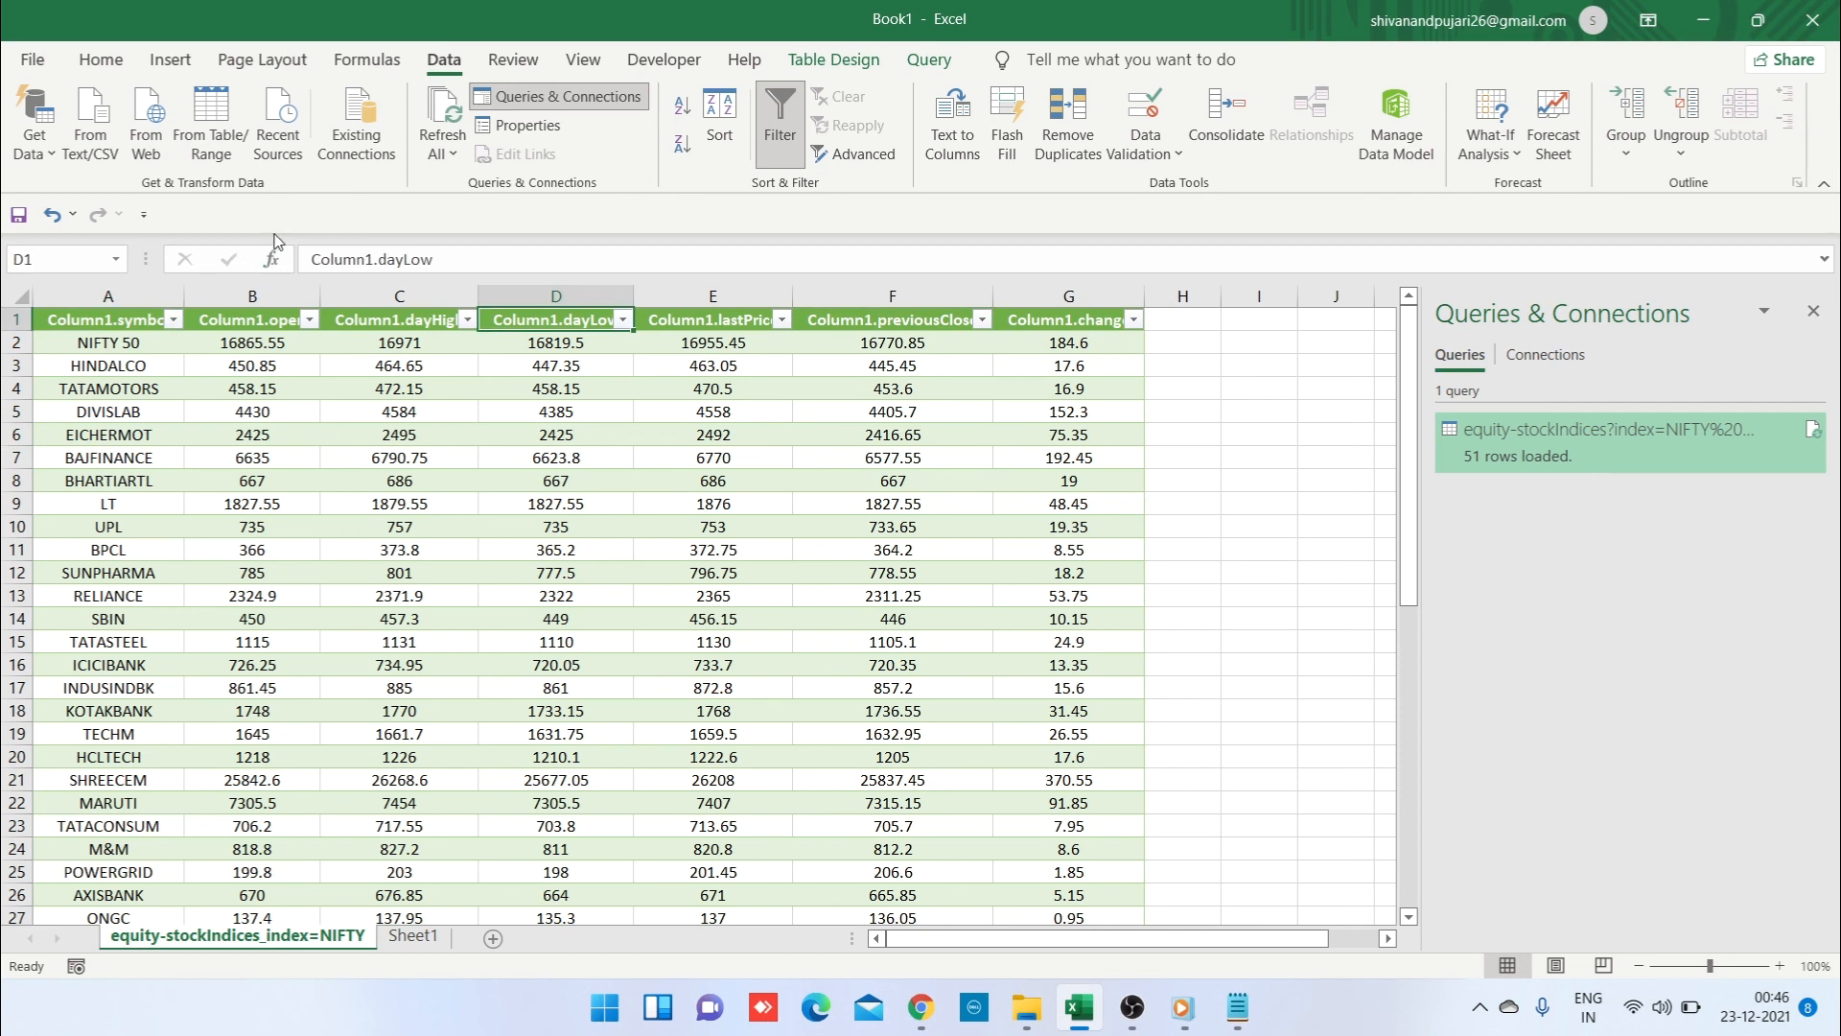
left_click(453, 137)
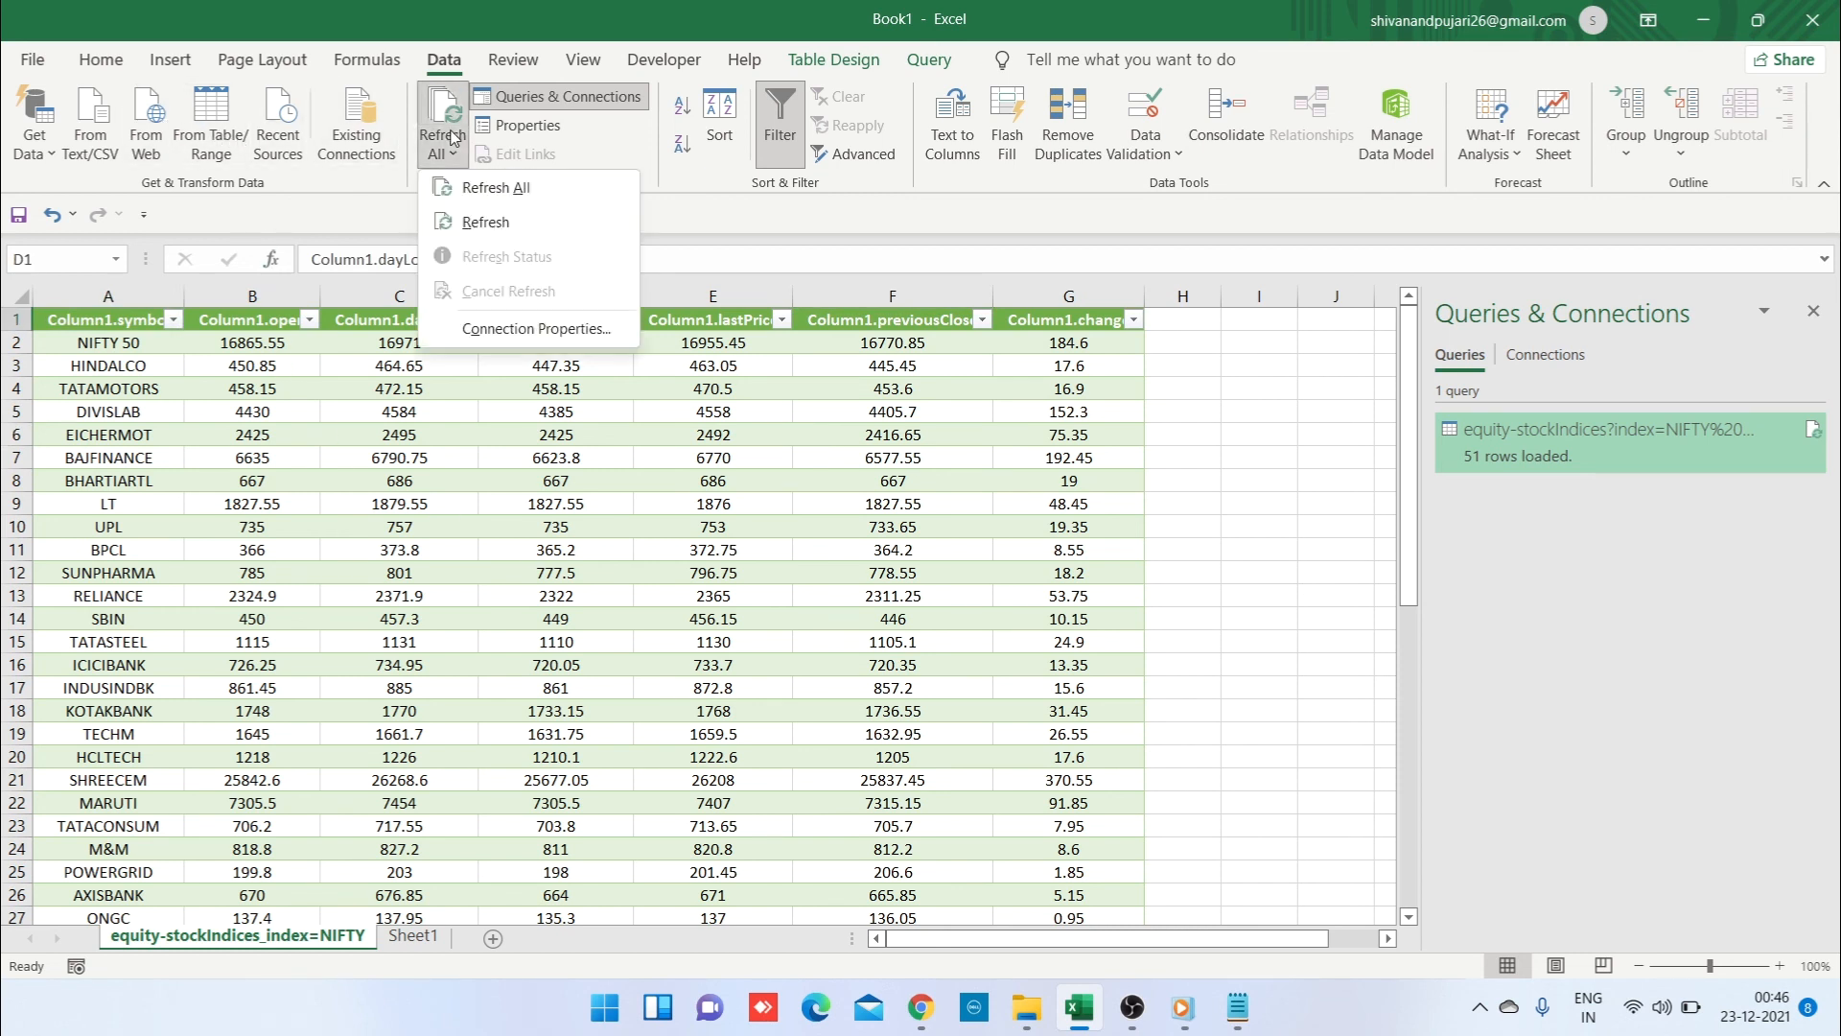
left_click(390, 422)
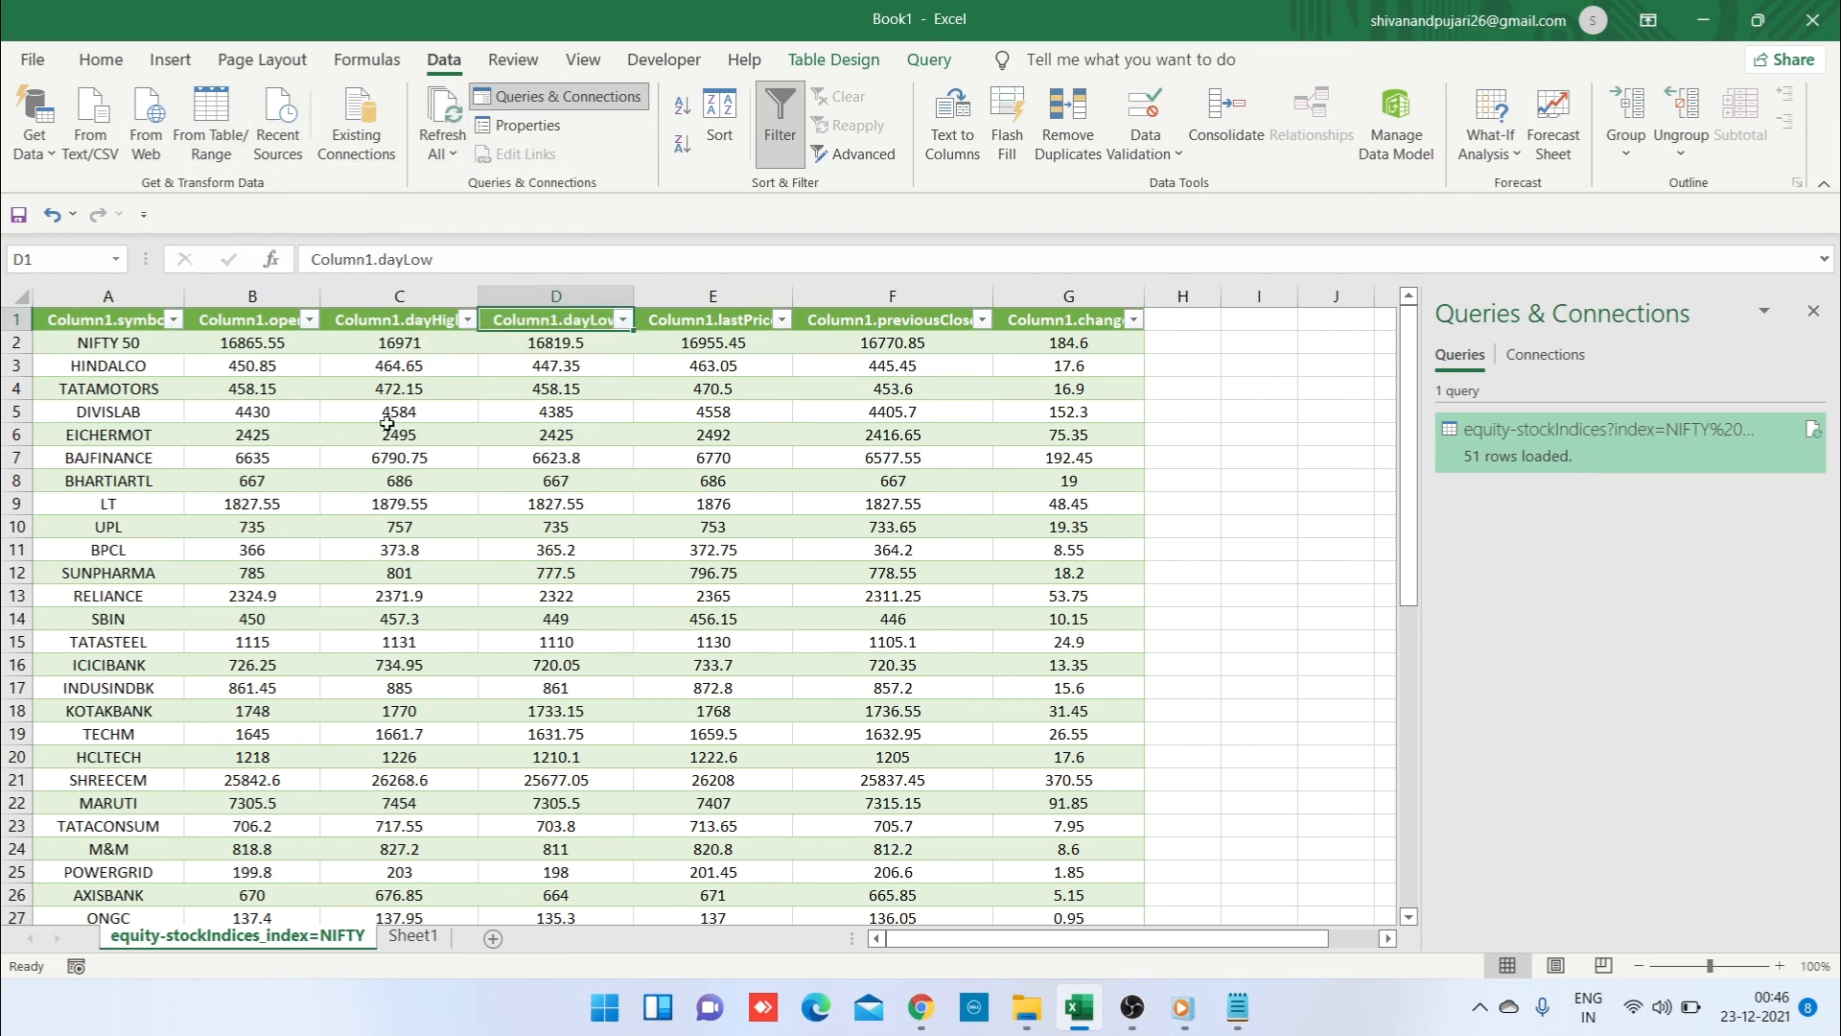
left_click(653, 507)
left_click(506, 422)
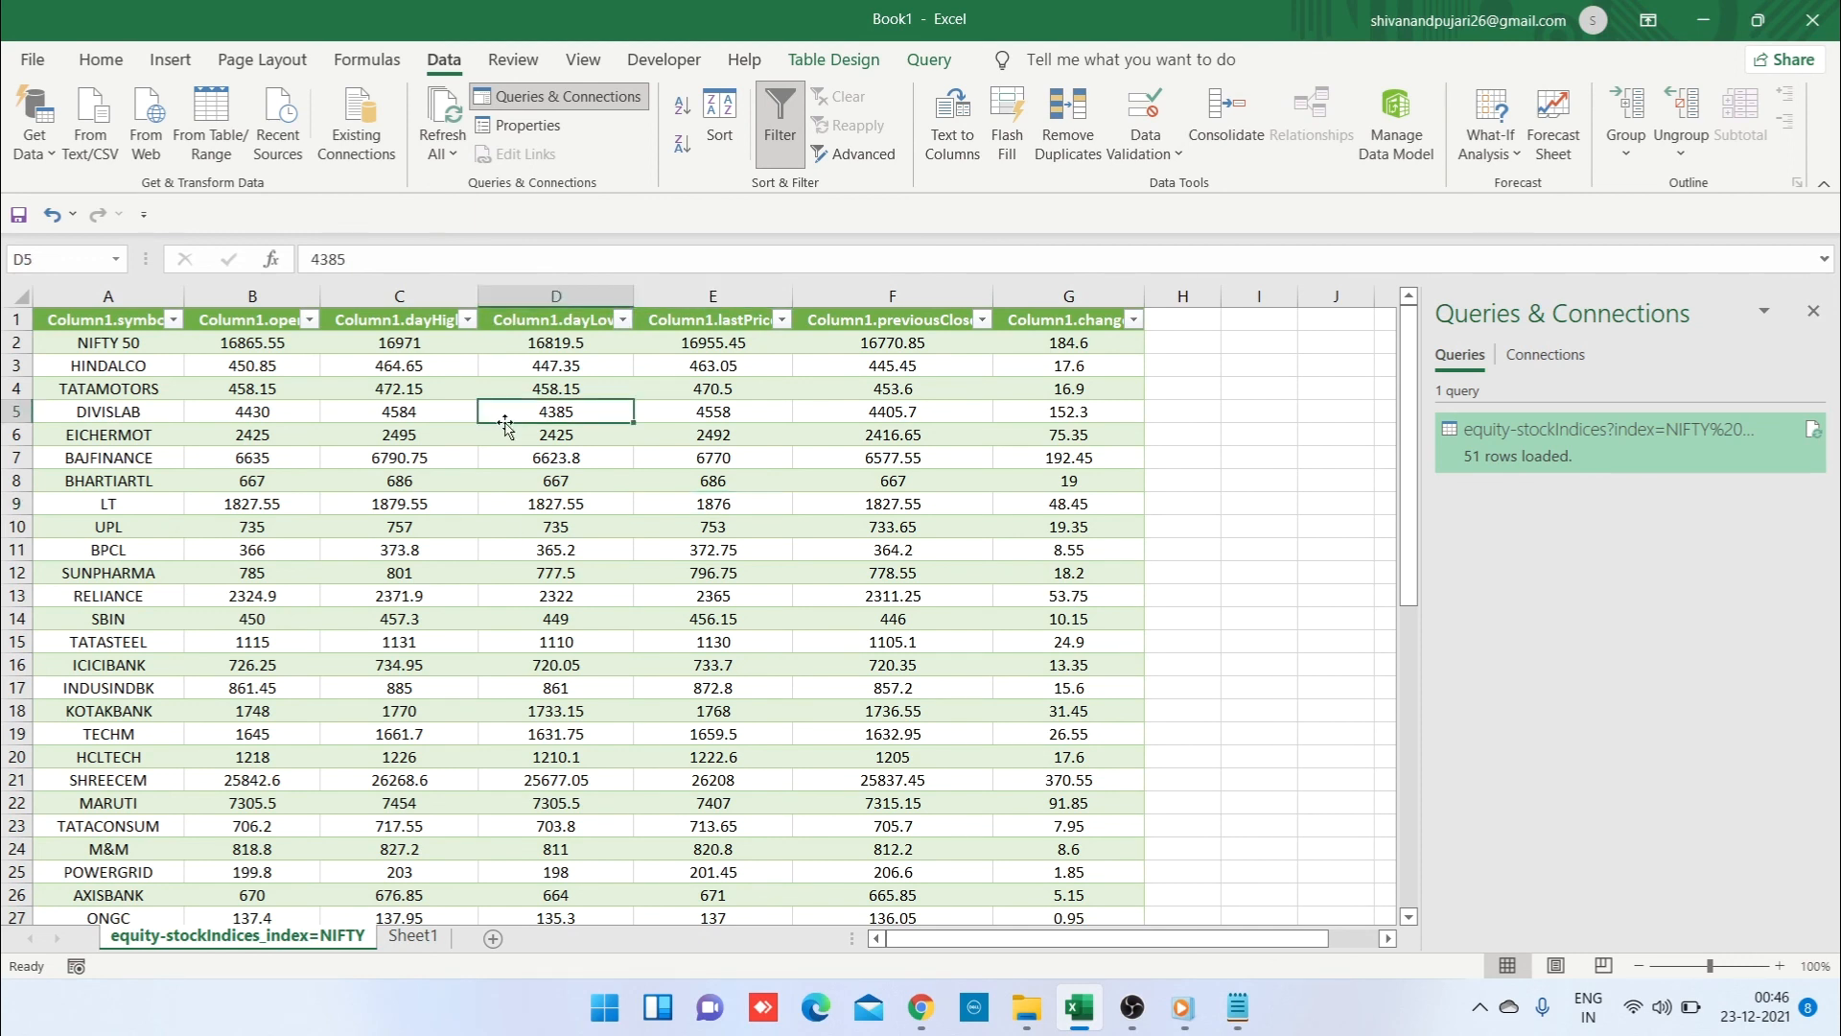
left_click(430, 106)
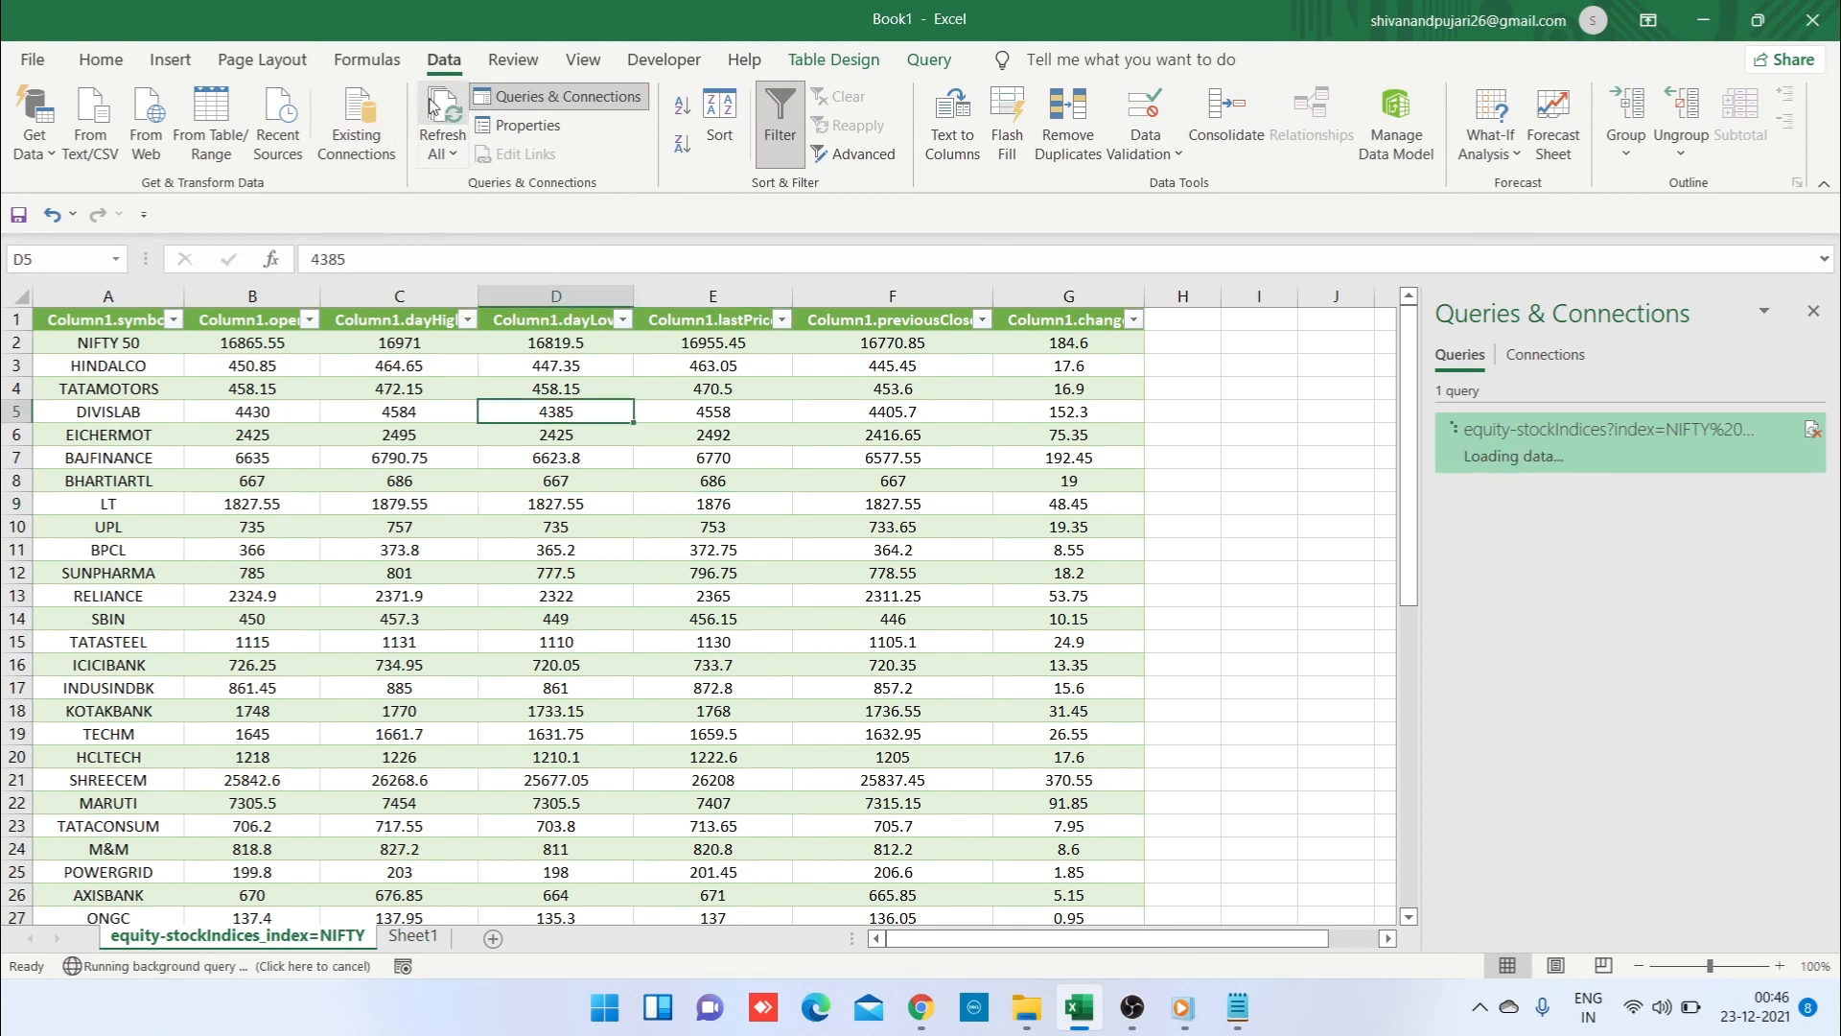
left_click(489, 412)
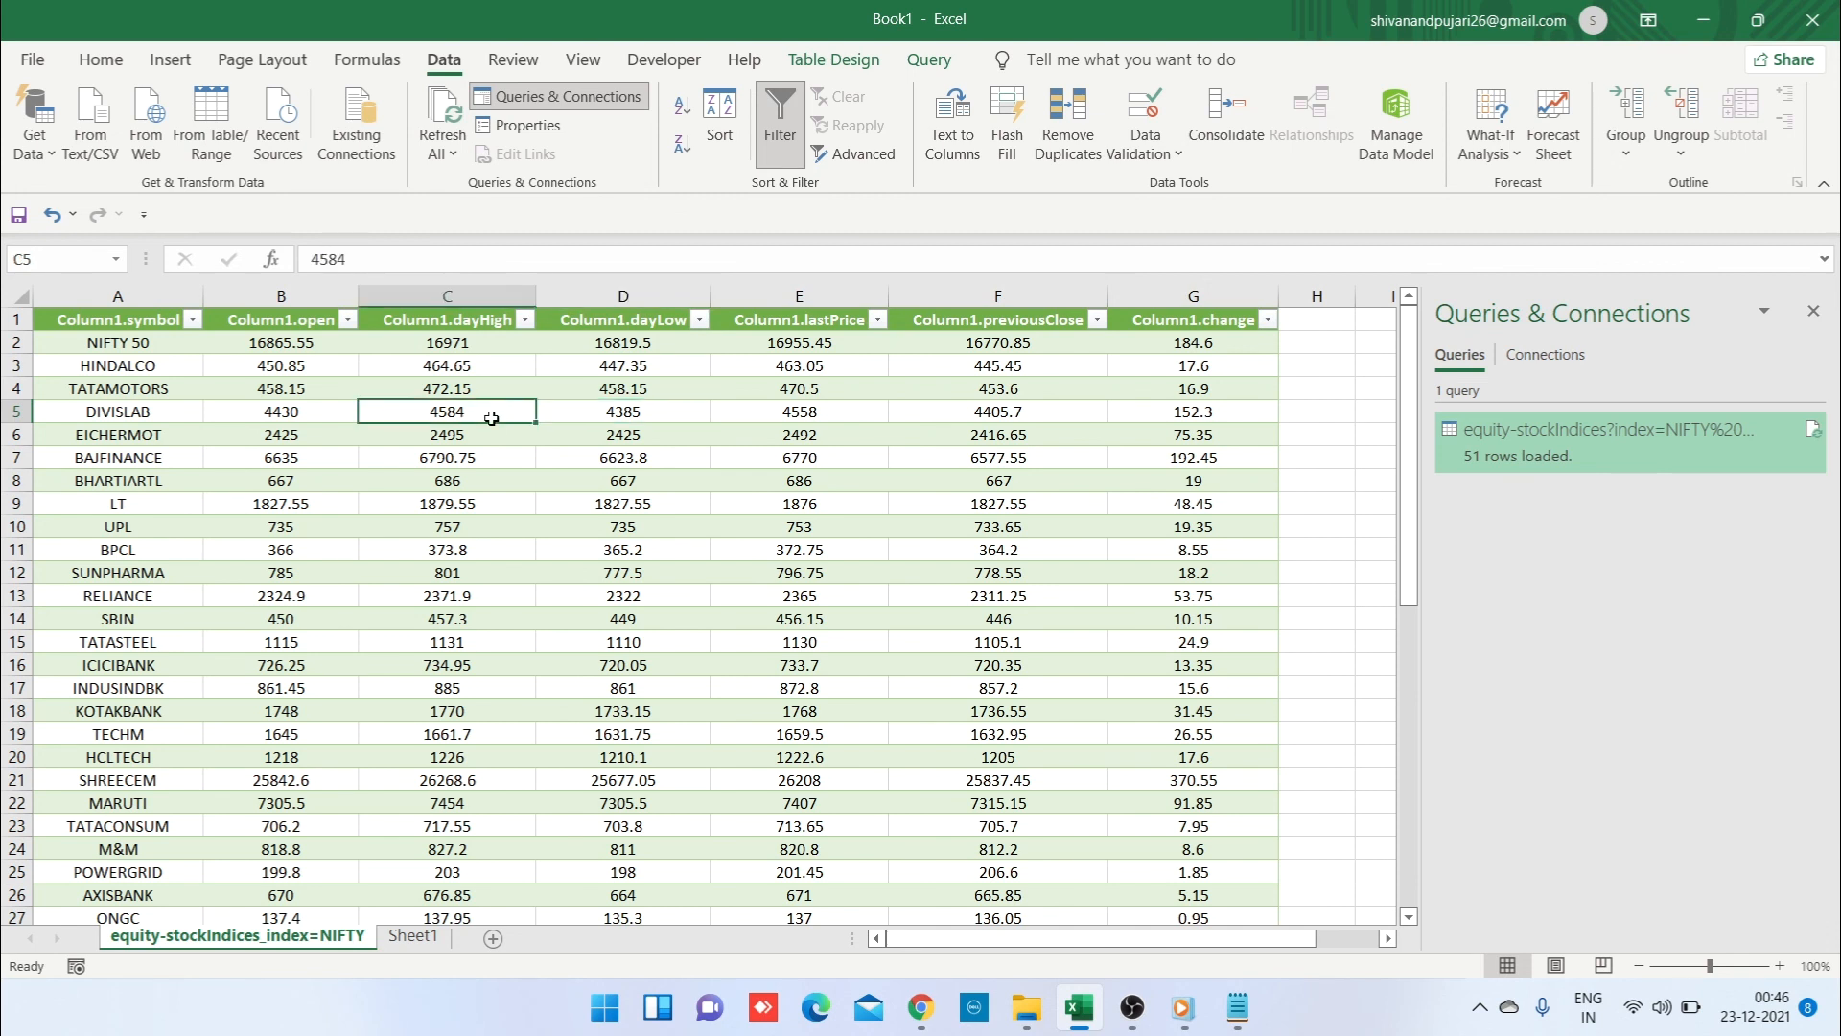
Step: Refresh the stock data two more times and select cell H3 outside the table
left_click_drag(525, 464, 481, 364)
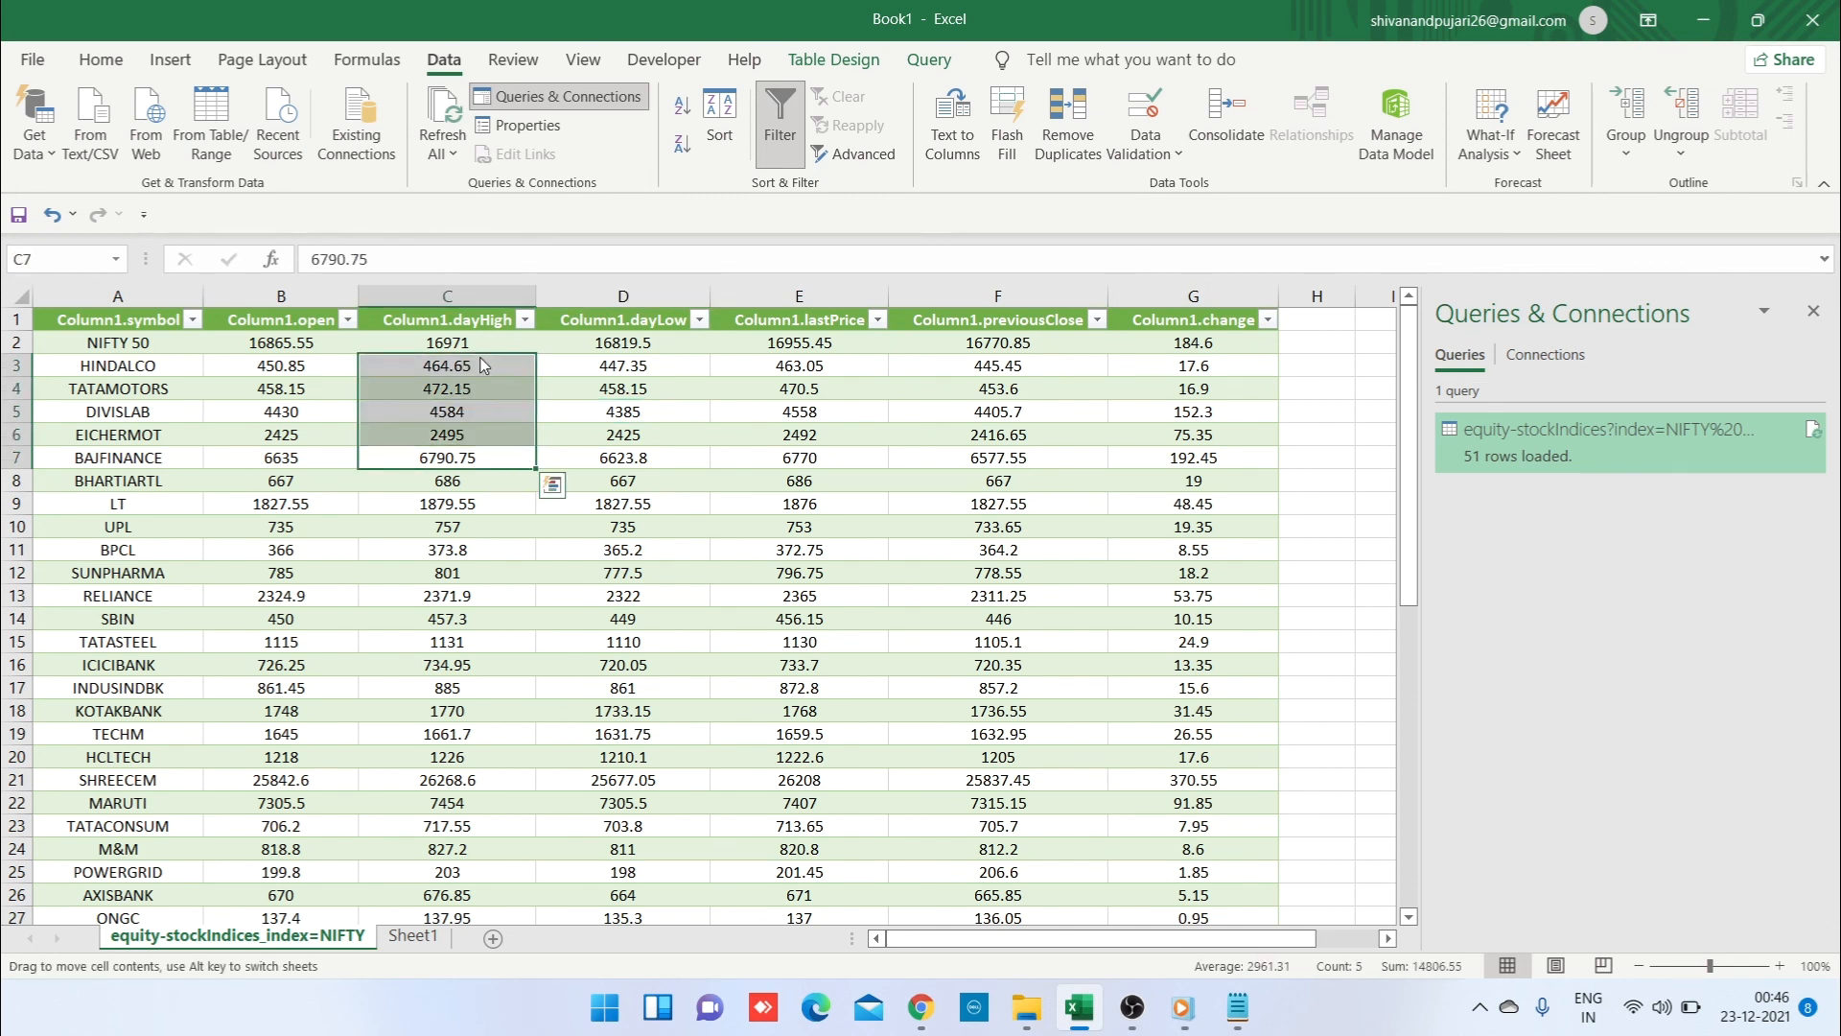
left_click(474, 319)
left_click(440, 99)
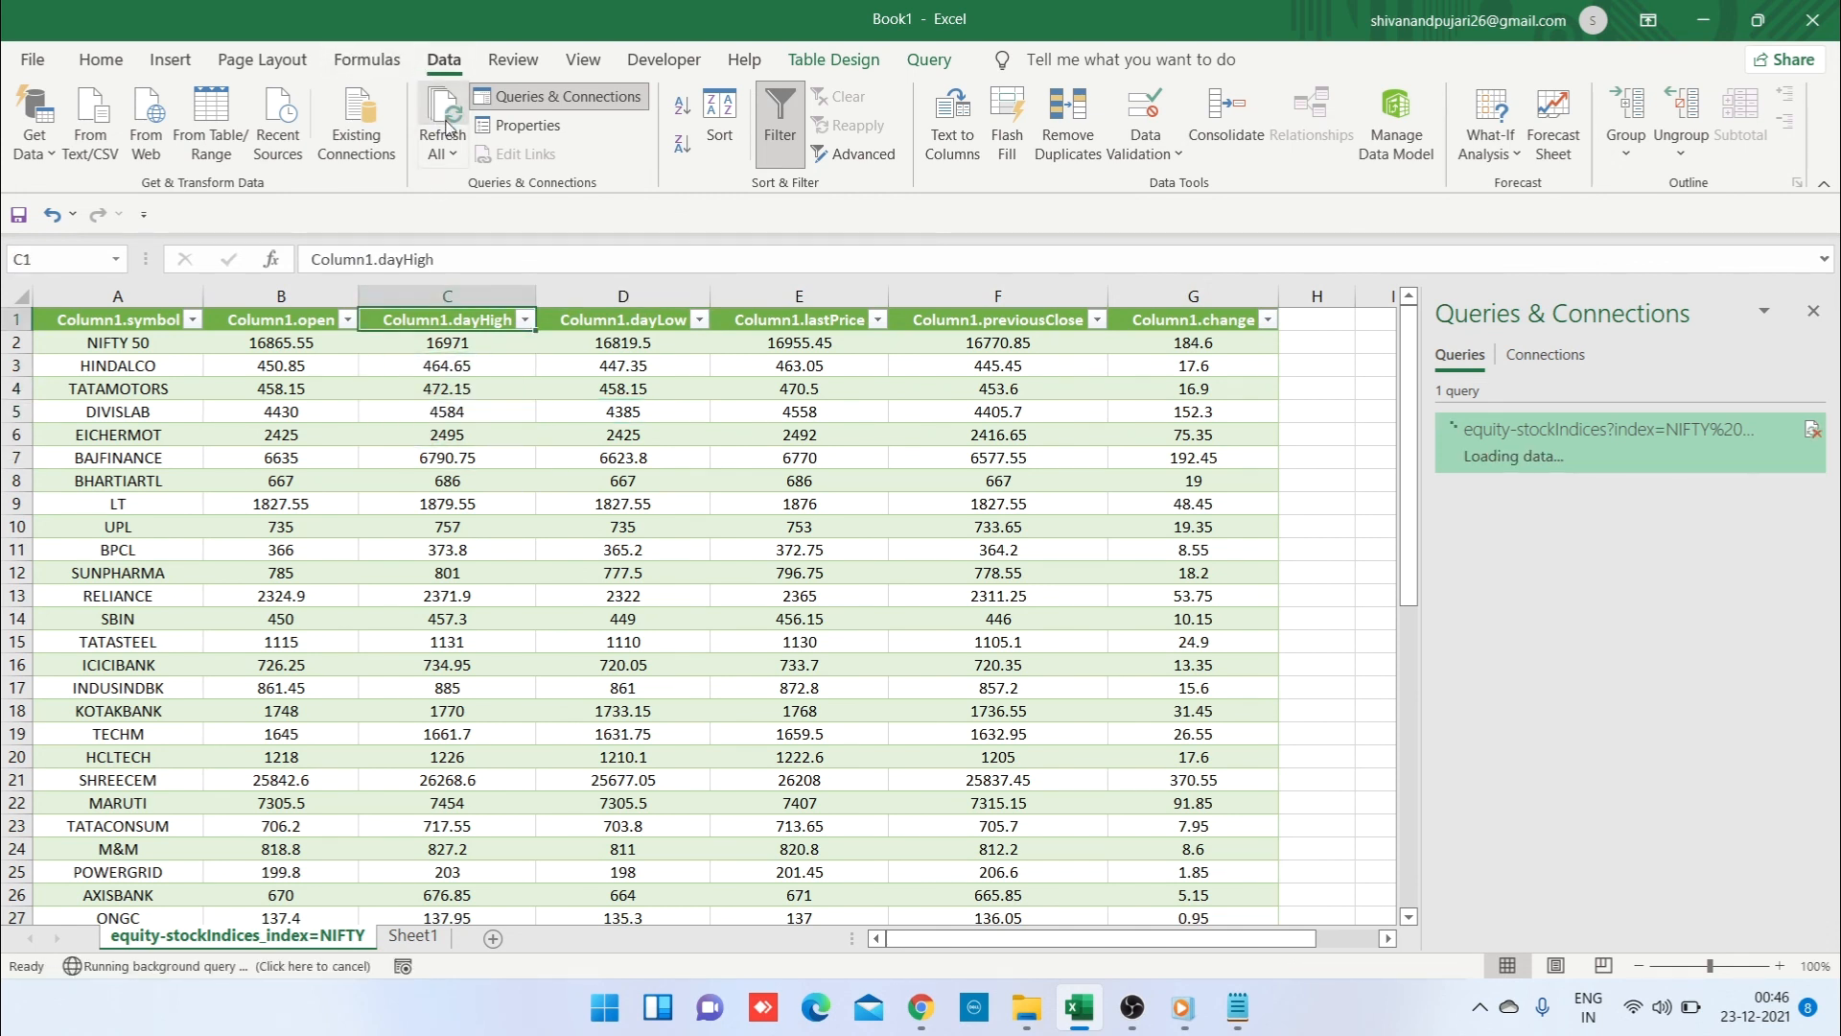
left_click(500, 440)
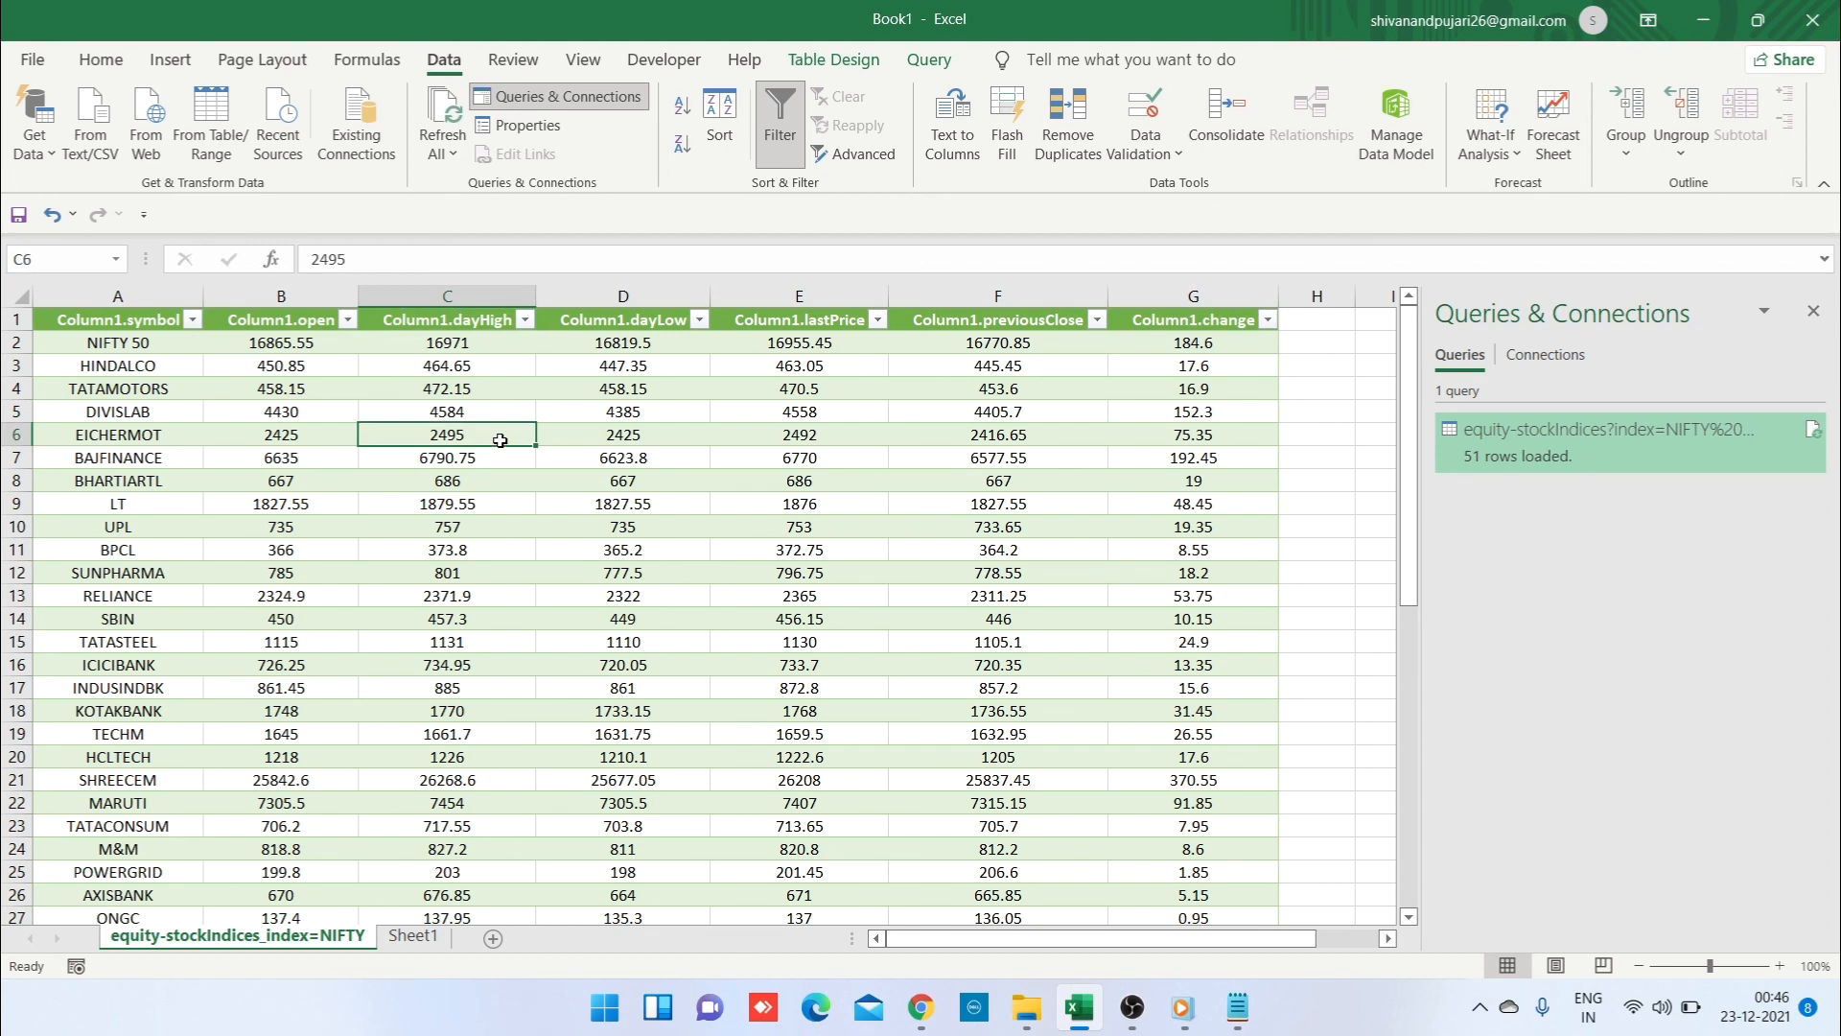
left_click(440, 106)
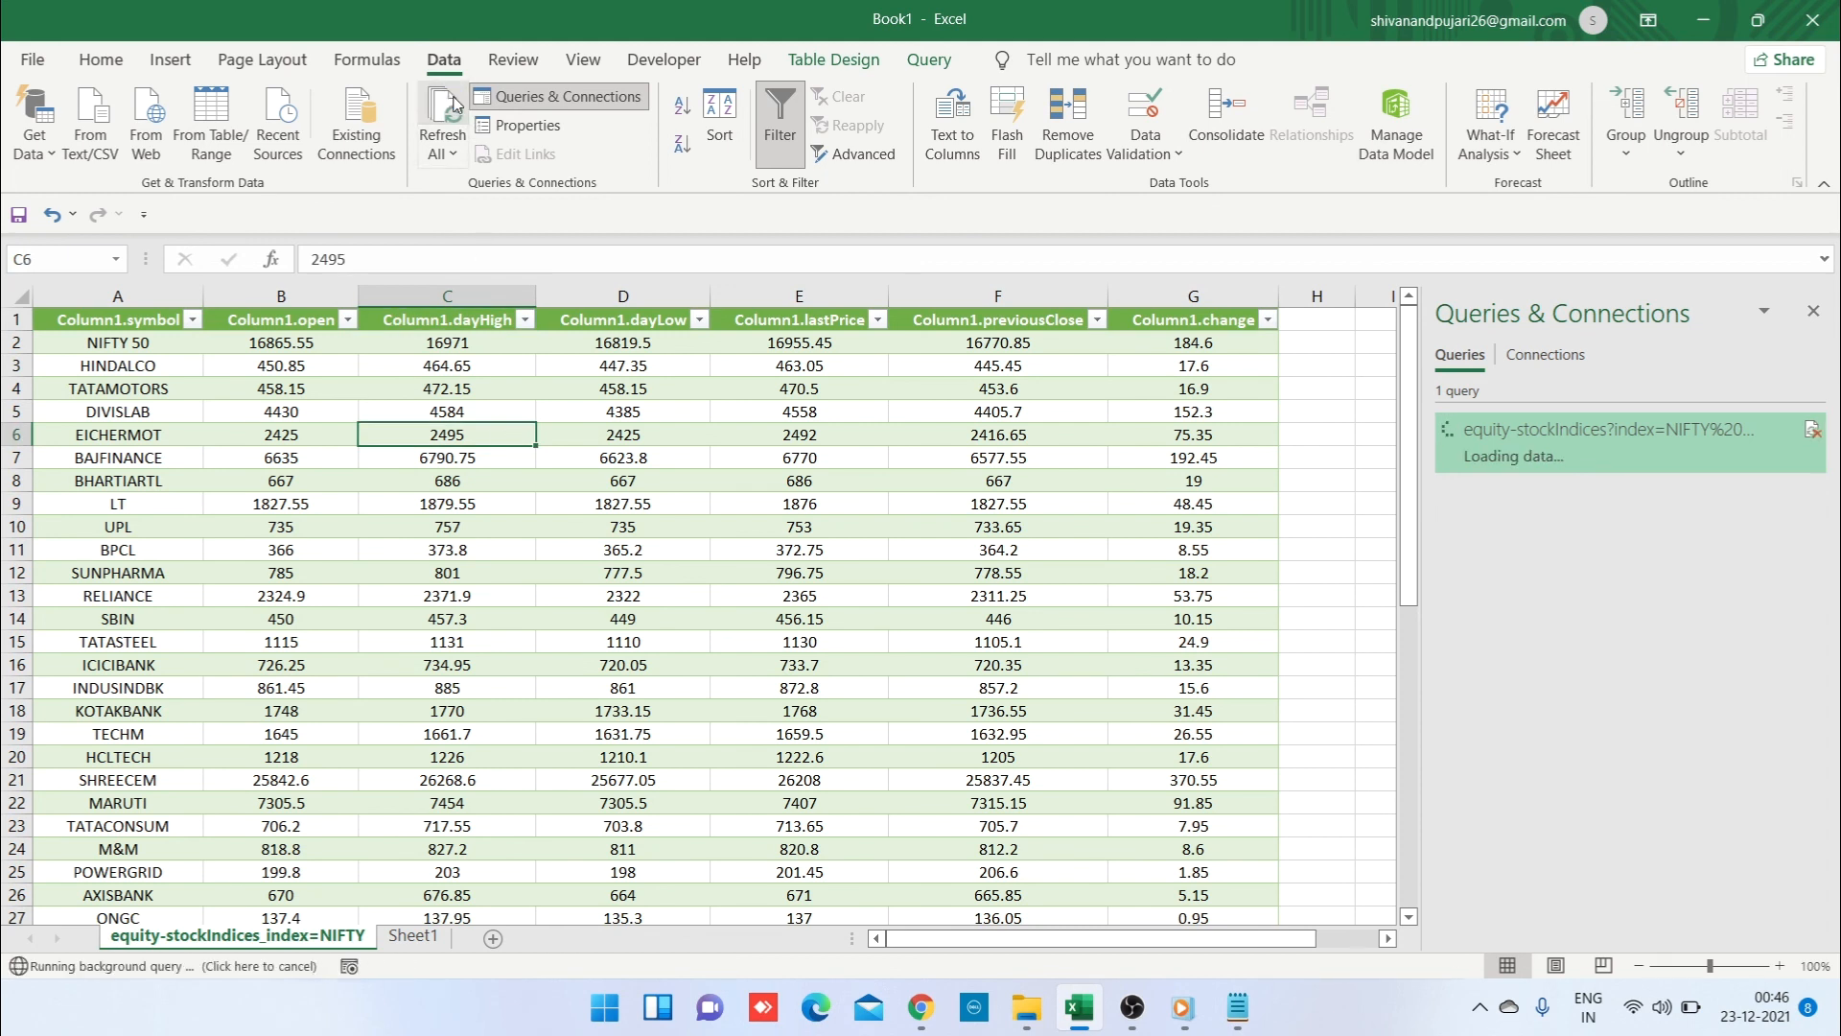
left_click(1317, 362)
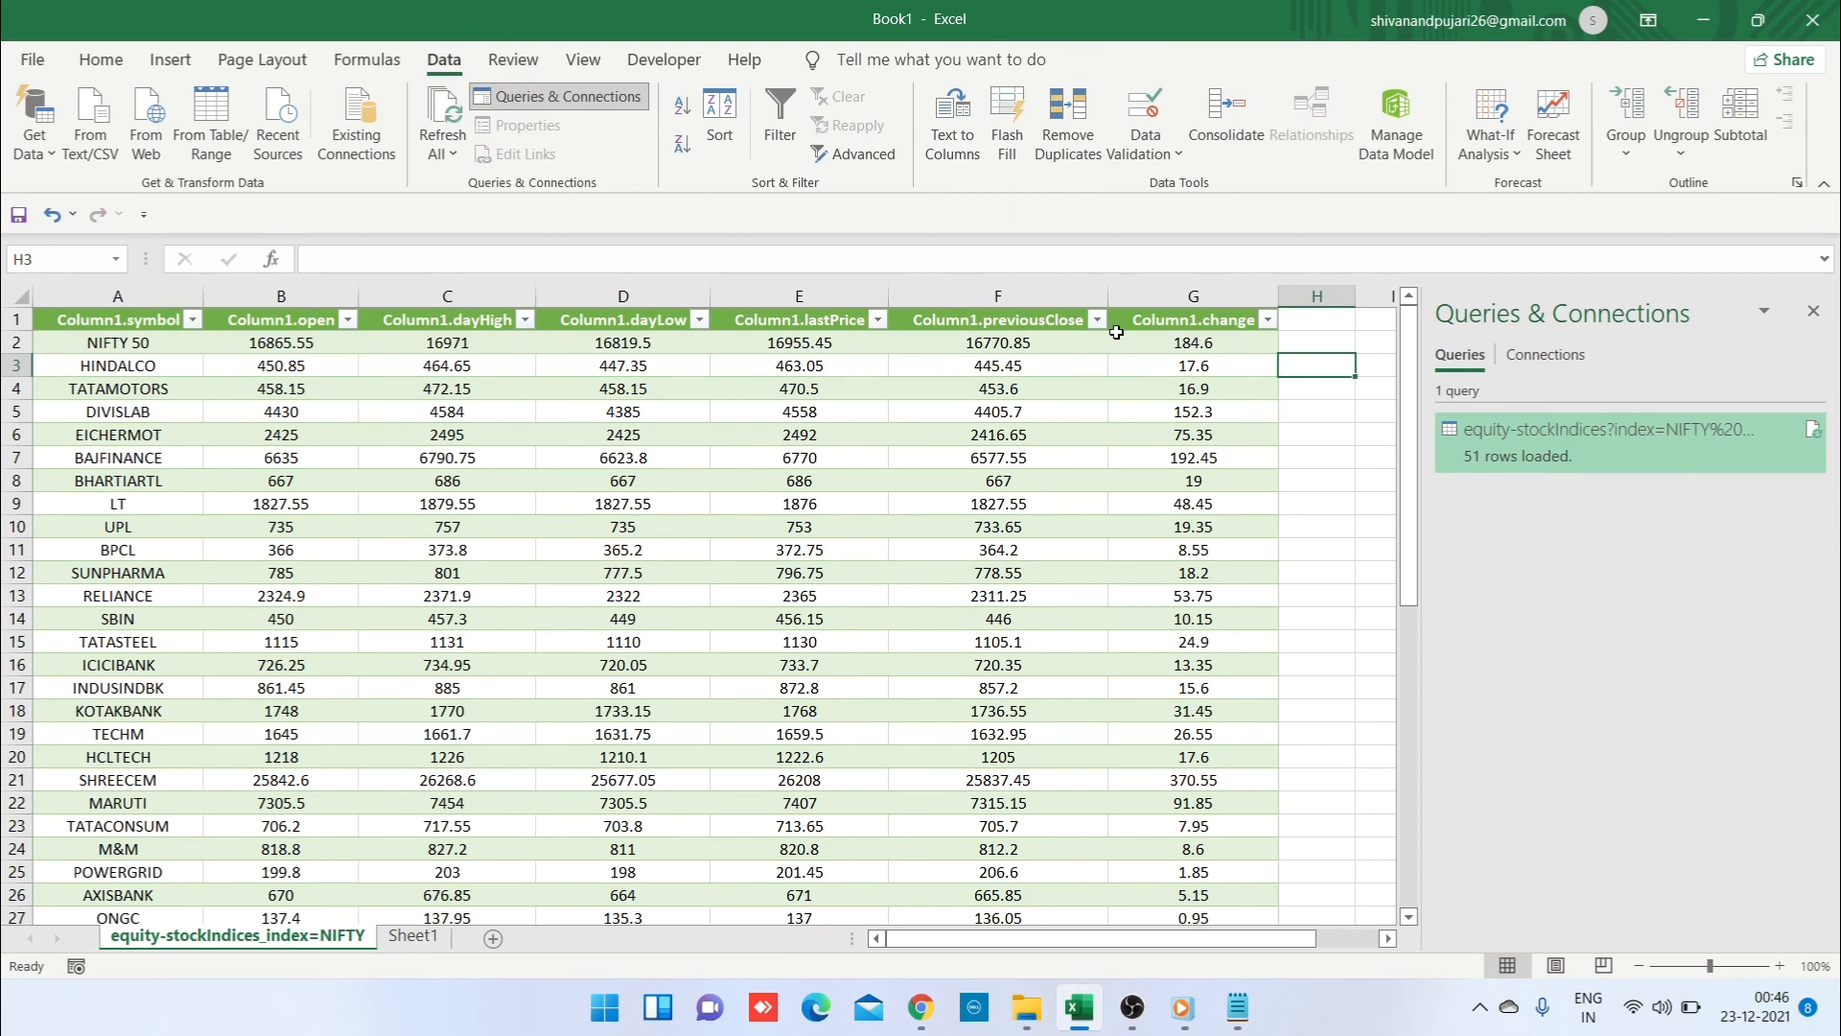
Step: Look through the refreshed table down to the last stock row and return to the first rows
left_click(927, 360)
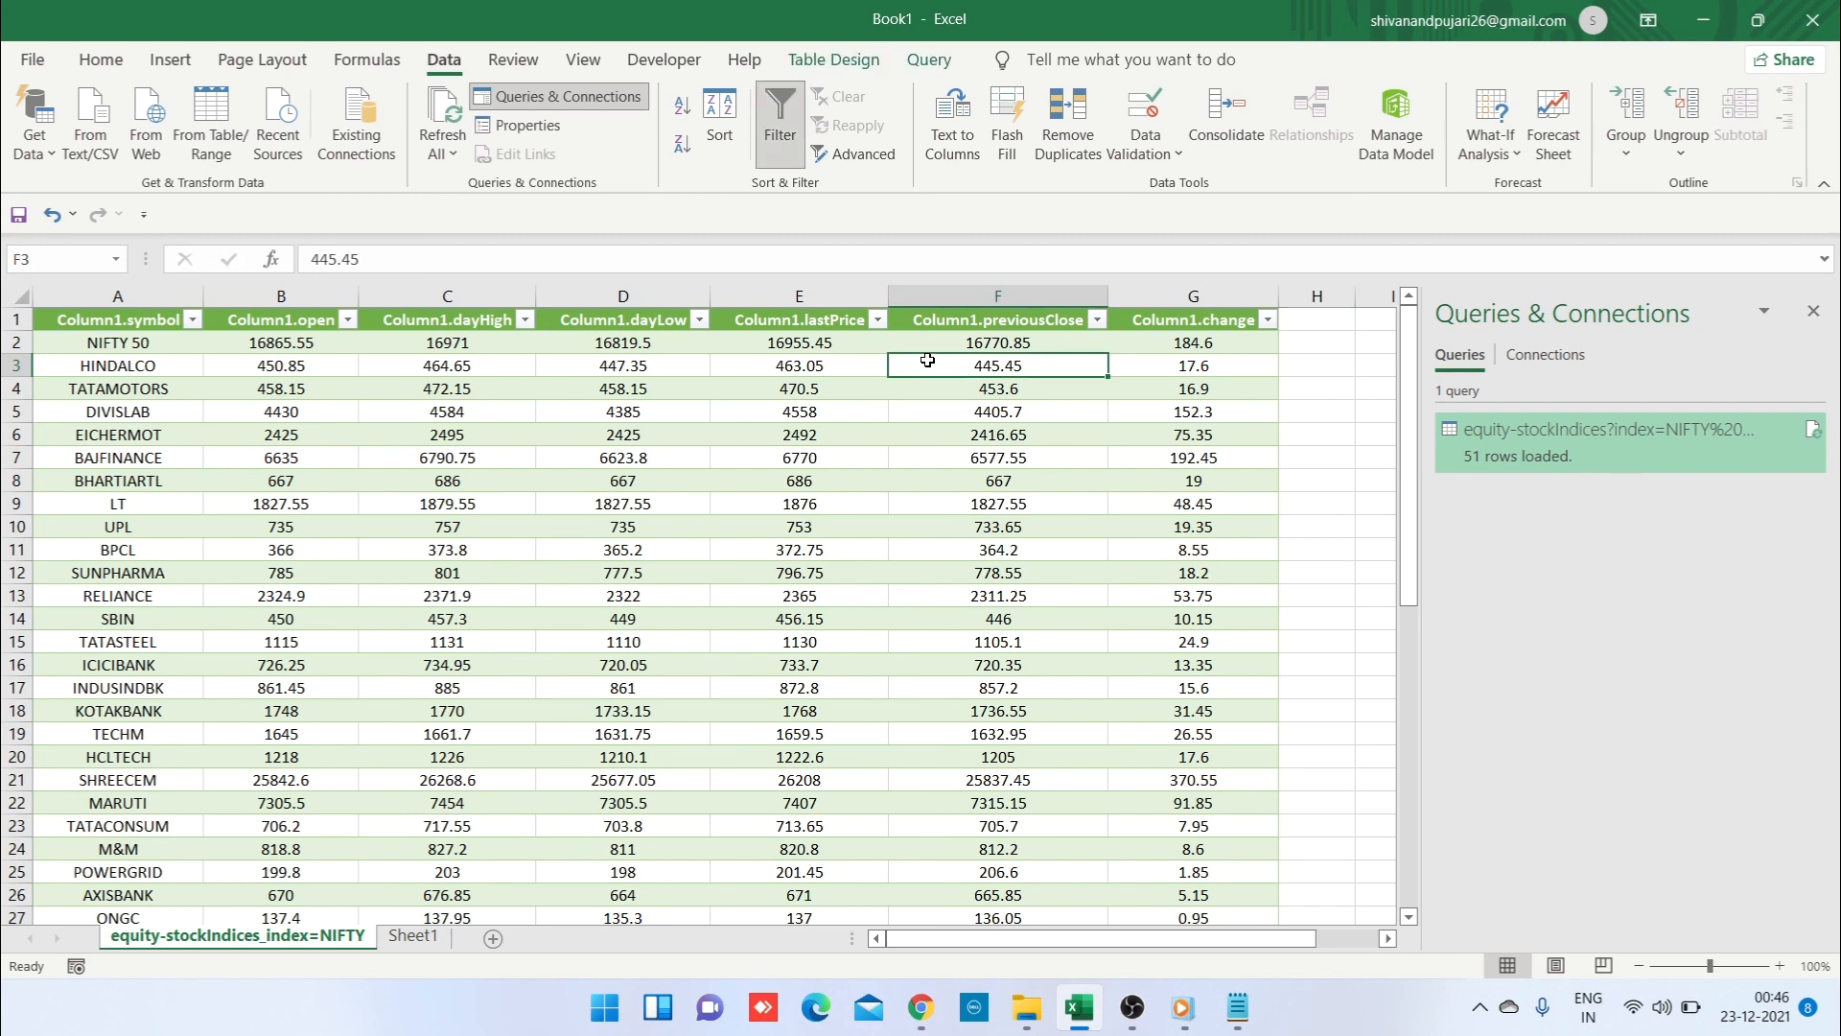
scroll(307, 610, "down", 14)
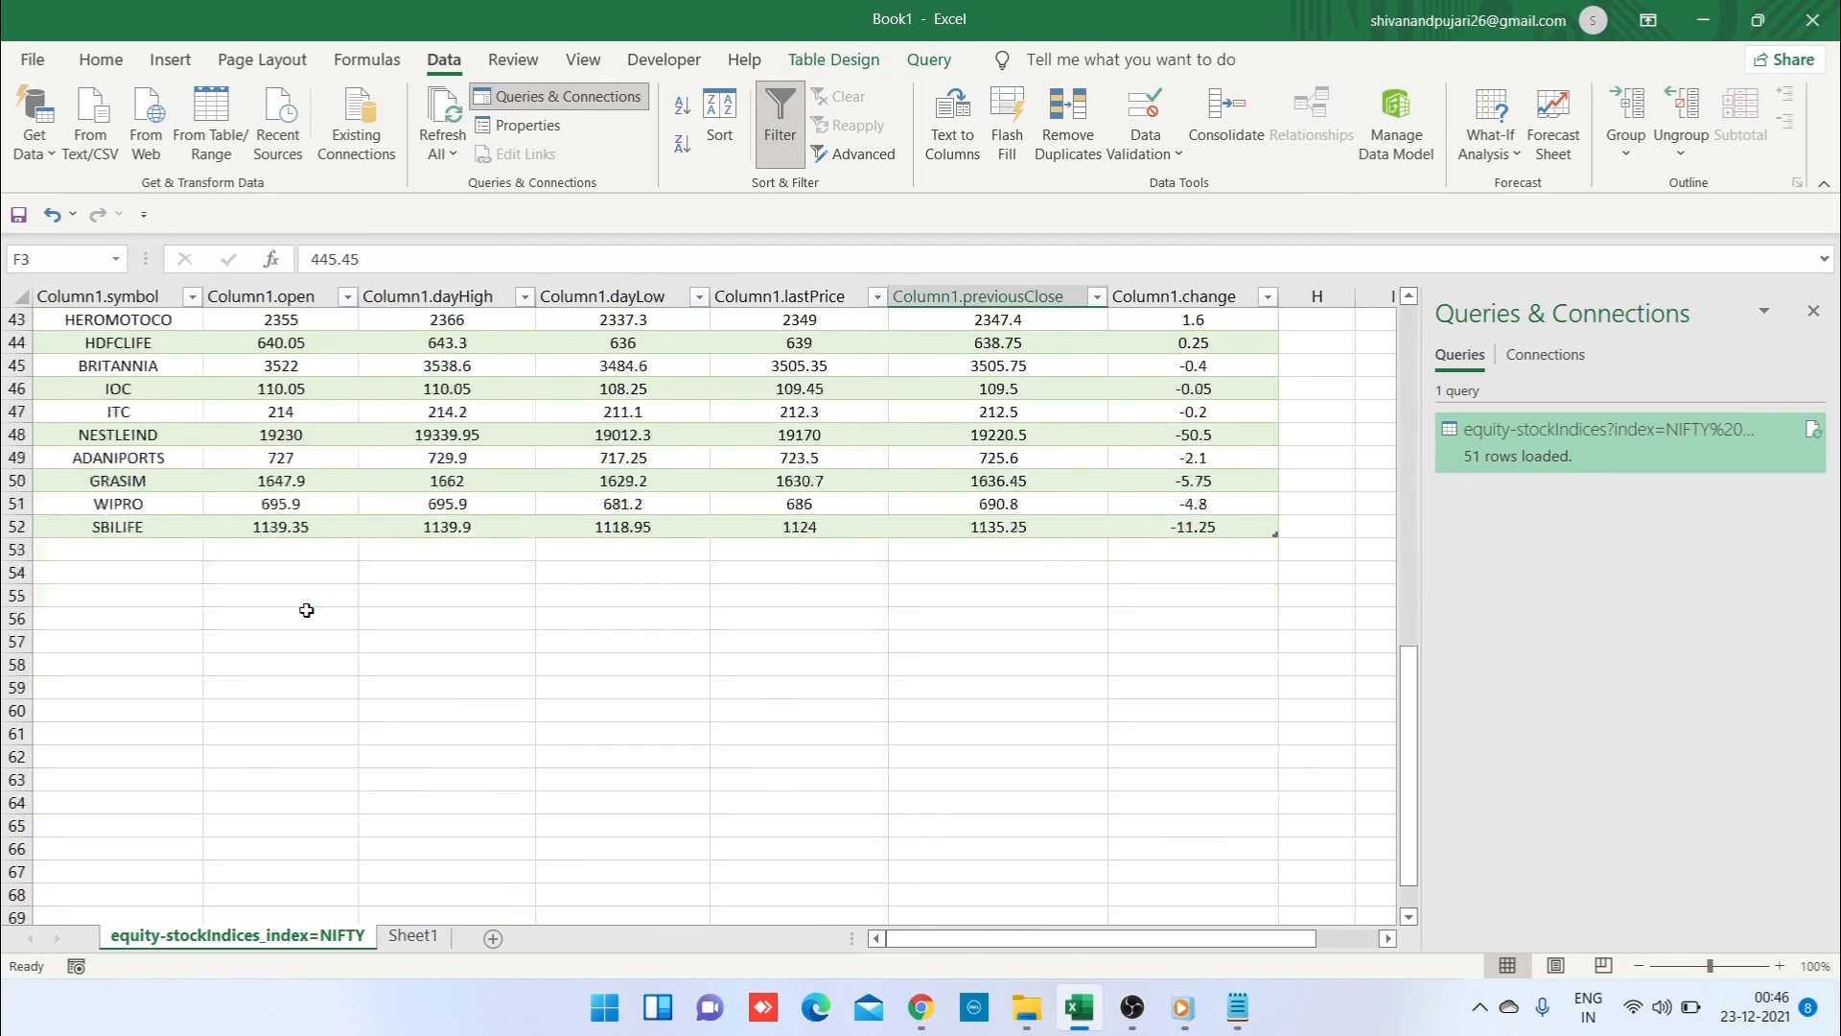
scroll(307, 610, "up", 14)
left_click(695, 542)
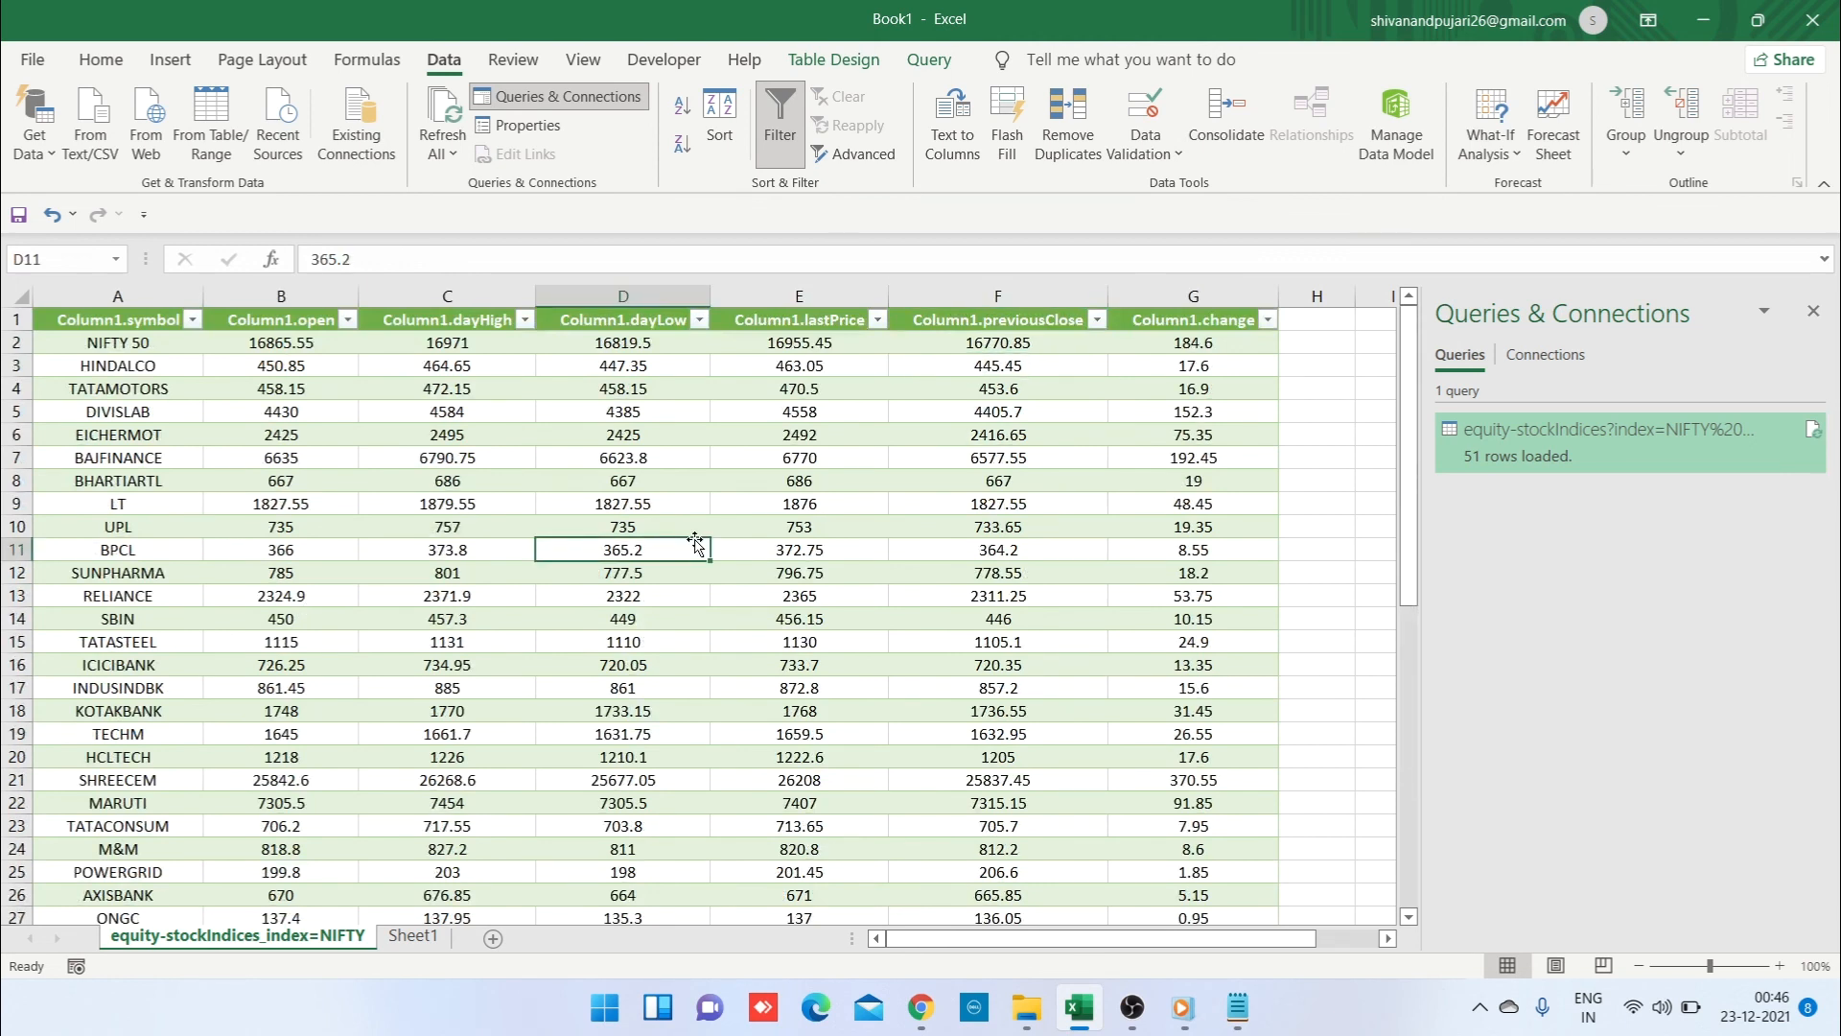